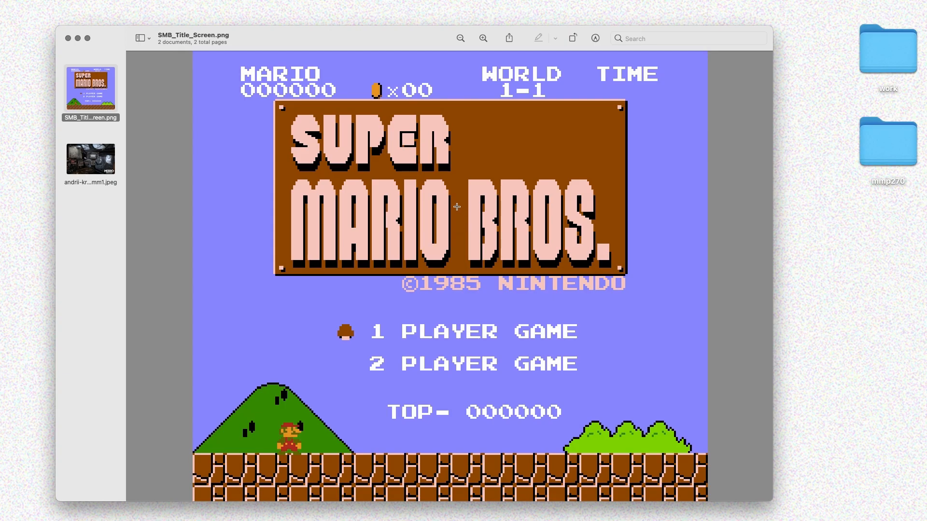
# Mark the logo, the ground scenery and both player options on the Super Mario Bros. title screen, and clear the annotations
pyautogui.hotkey('ctrl', 'a')
pyautogui.moveTo(275, 110)
pyautogui.mouseDown()
pyautogui.moveTo(280, 256)
pyautogui.moveTo(480, 257)
pyautogui.moveTo(627, 224)
pyautogui.moveTo(472, 116)
pyautogui.moveTo(328, 118)
pyautogui.mouseUp()
pyautogui.moveTo(216, 411)
pyautogui.mouseDown()
pyautogui.moveTo(400, 497)
pyautogui.moveTo(688, 482)
pyautogui.moveTo(472, 414)
pyautogui.moveTo(231, 417)
pyautogui.mouseUp()
pyautogui.moveTo(375, 375); pyautogui.dragTo(549, 381)
pyautogui.moveTo(394, 340); pyautogui.dragTo(559, 348)
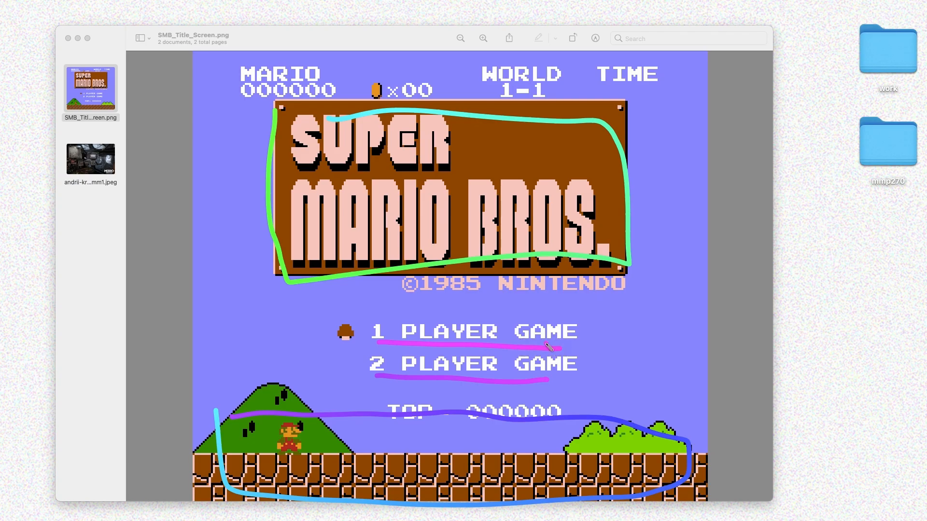
pyautogui.press('Delete')
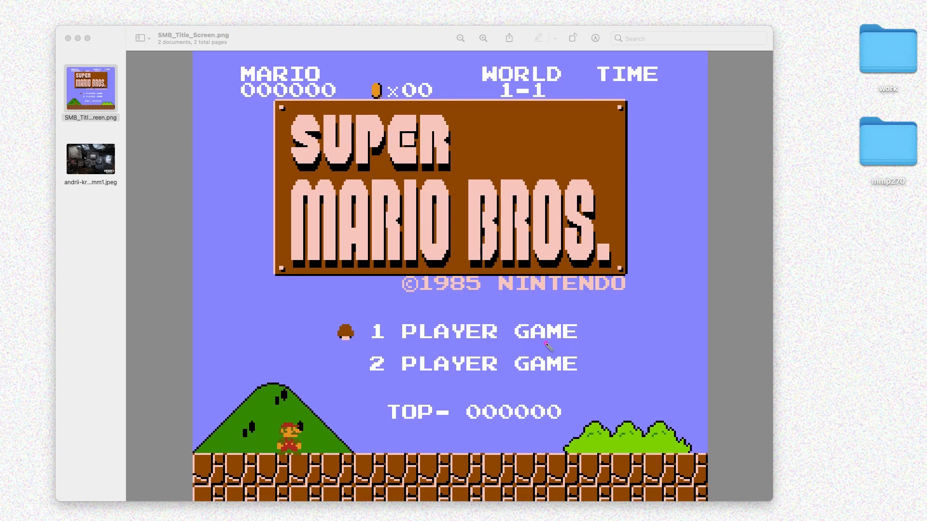
pyautogui.press('Escape')
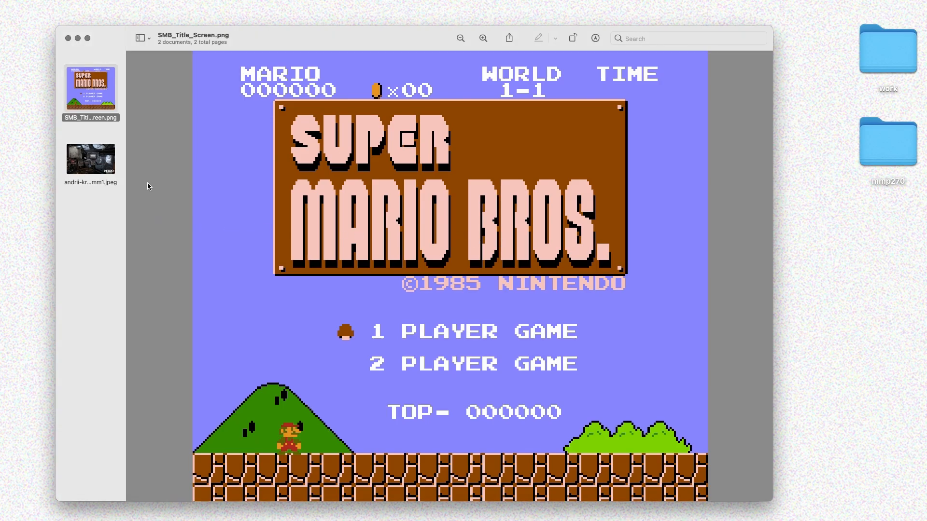
# Show the second image, the JPEG, in the image viewer
pyautogui.click(95, 164)
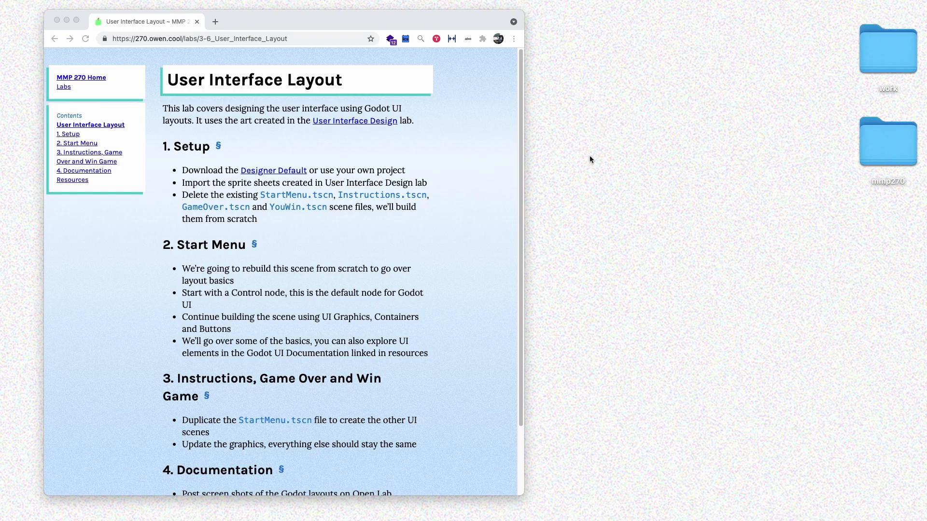
# Browse the desktop's mmp270 folder in Finder down to the Scenes folder of Designer/Designer_Default
pyautogui.doubleClick(888, 144)
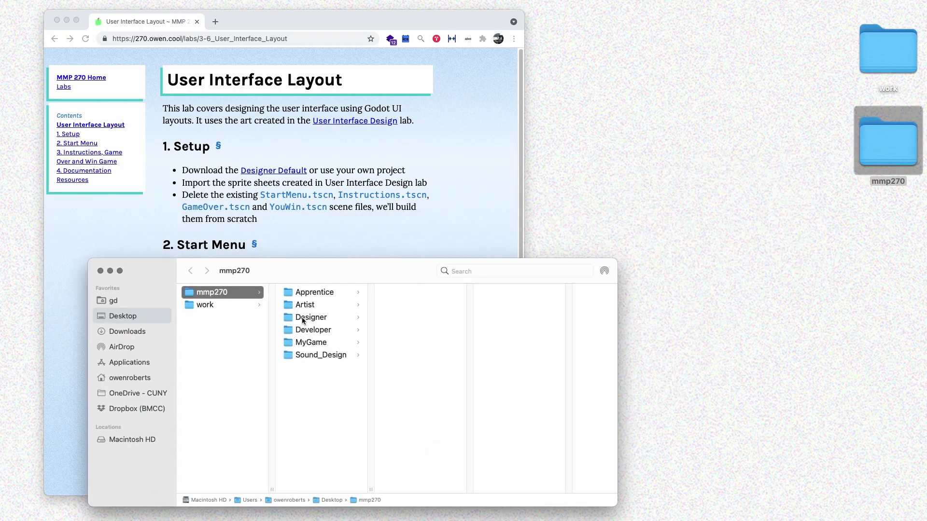
pyautogui.click(325, 320)
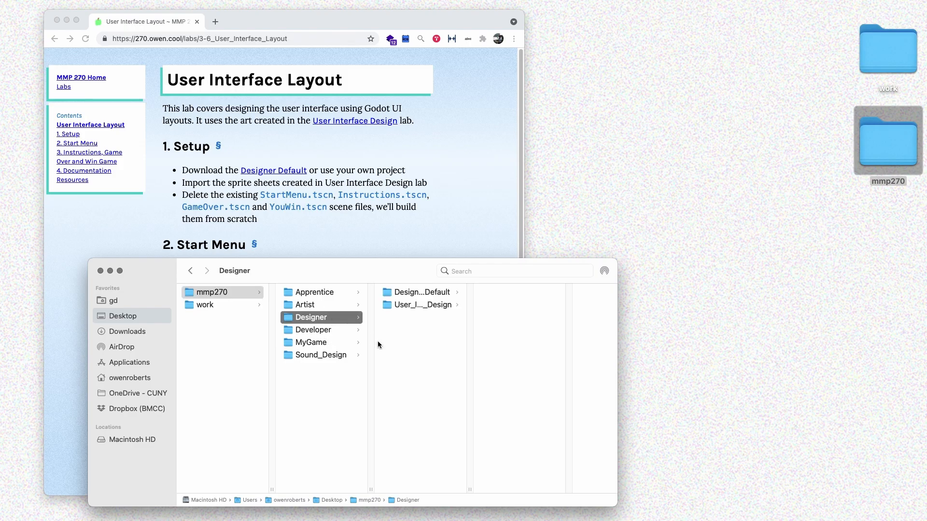
pyautogui.click(396, 292)
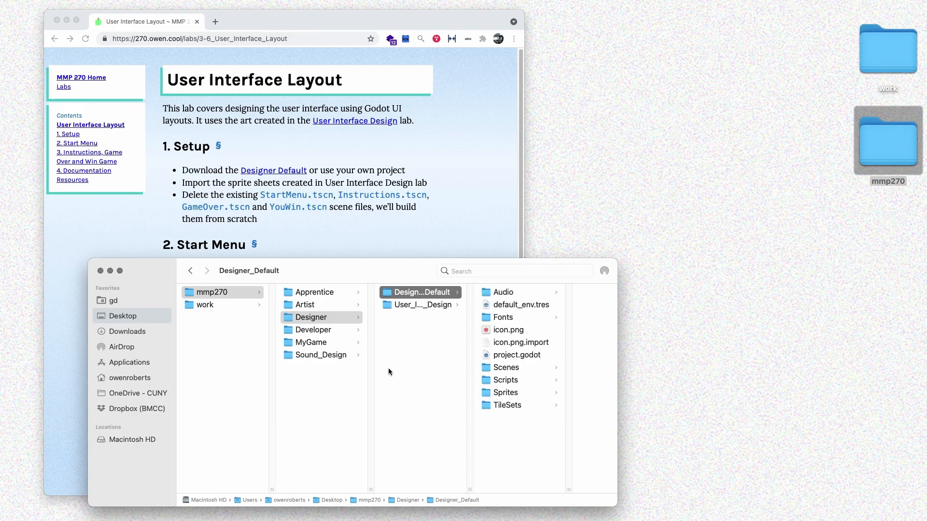
pyautogui.moveTo(338, 281); pyautogui.dragTo(343, 267)
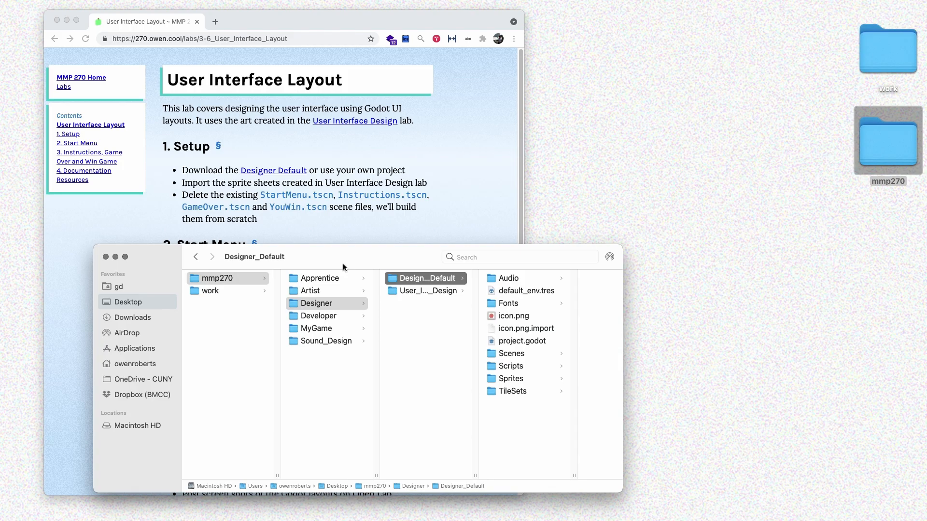
pyautogui.click(511, 354)
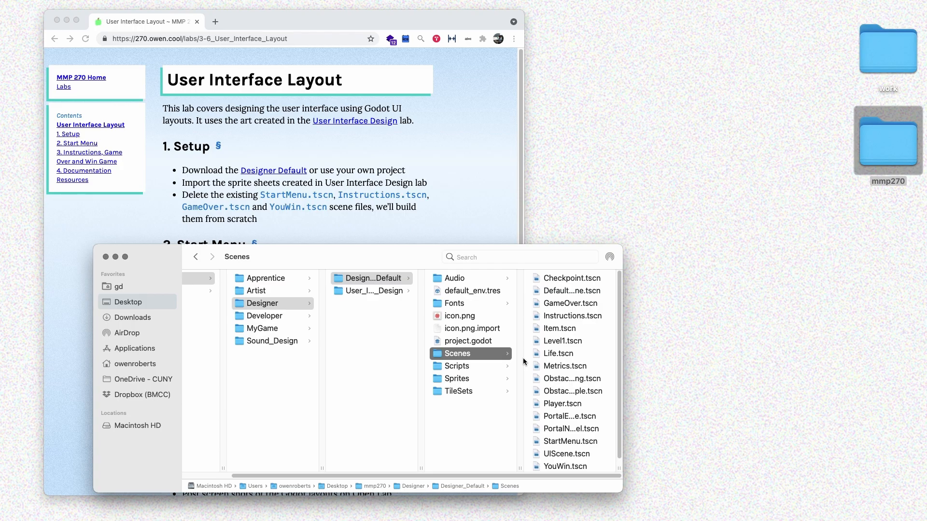
# Copy the five ui_button folders and the ui_titles folder from the User_Interface_Design folder
pyautogui.click(381, 292)
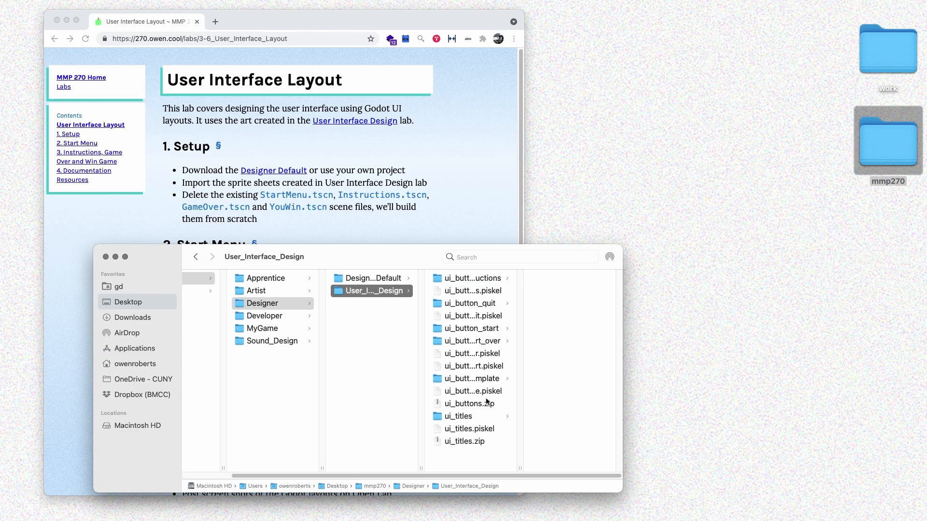
pyautogui.click(478, 421)
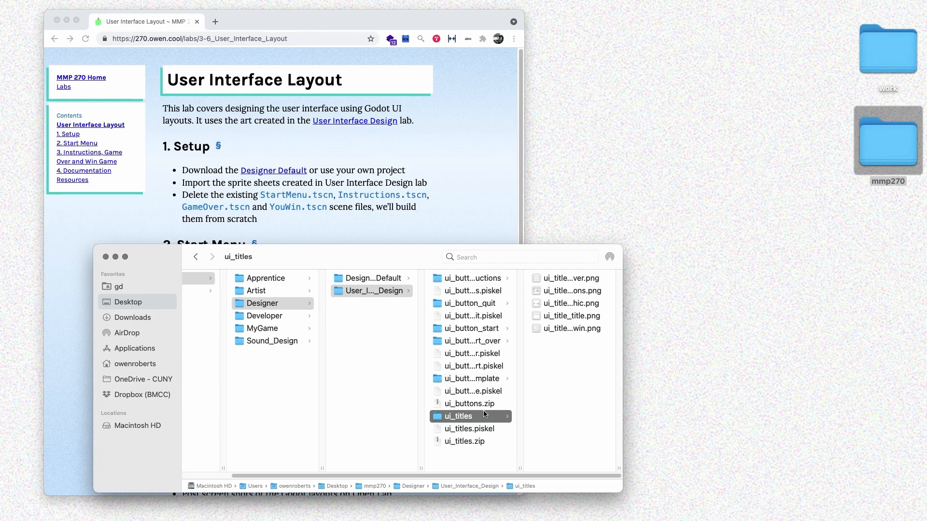
pyautogui.keyDown('super'); pyautogui.click(482, 379); pyautogui.keyUp('super')
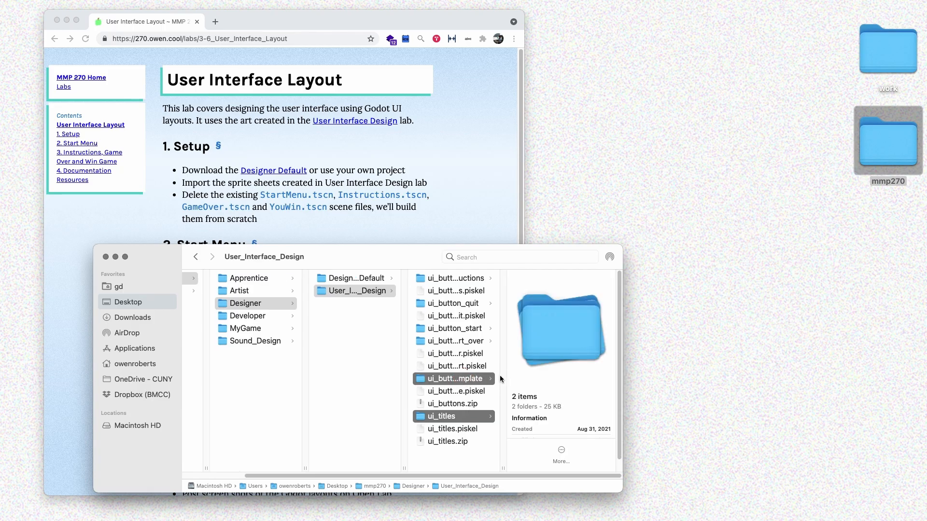
pyautogui.keyDown('super'); pyautogui.click(459, 341); pyautogui.keyUp('super')
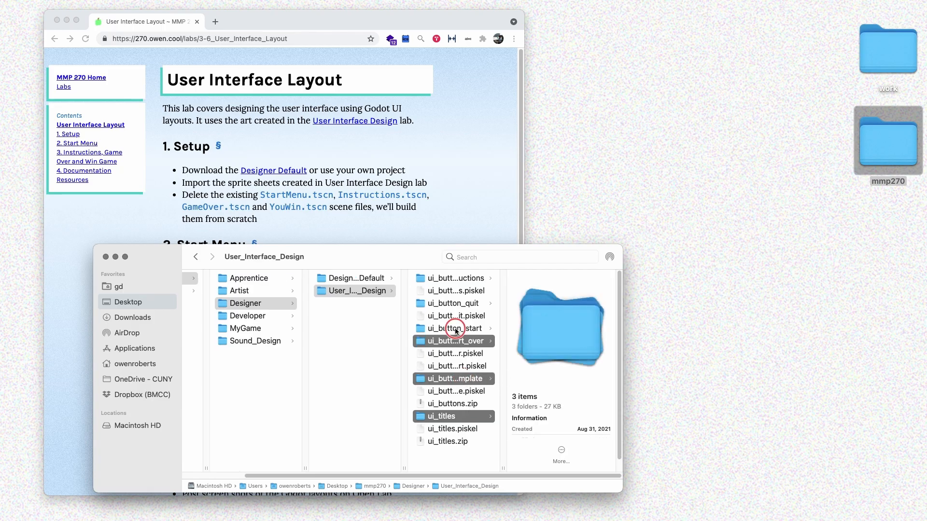
pyautogui.keyDown('super'); pyautogui.click(451, 329); pyautogui.keyUp('super')
pyautogui.keyDown('super'); pyautogui.click(449, 304); pyautogui.keyUp('super')
pyautogui.keyDown('super'); pyautogui.click(452, 280); pyautogui.keyUp('super')
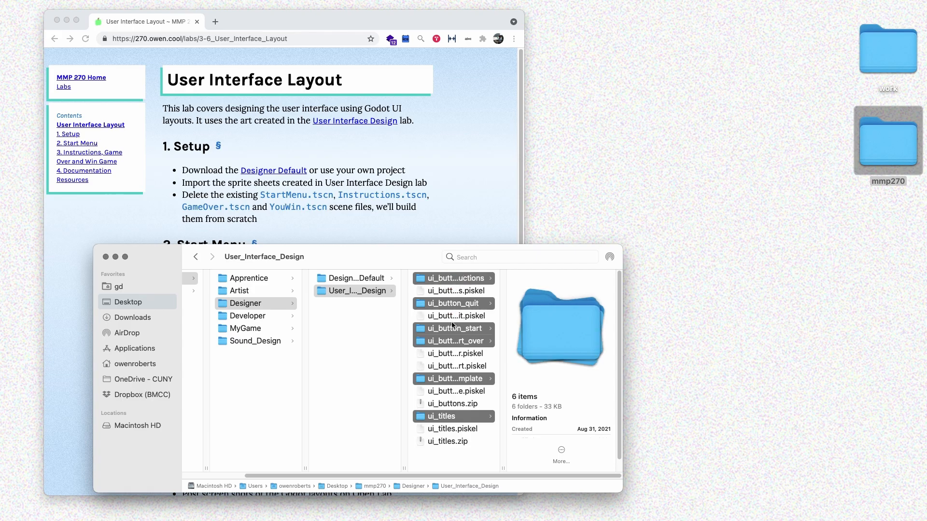
pyautogui.press('super+c')
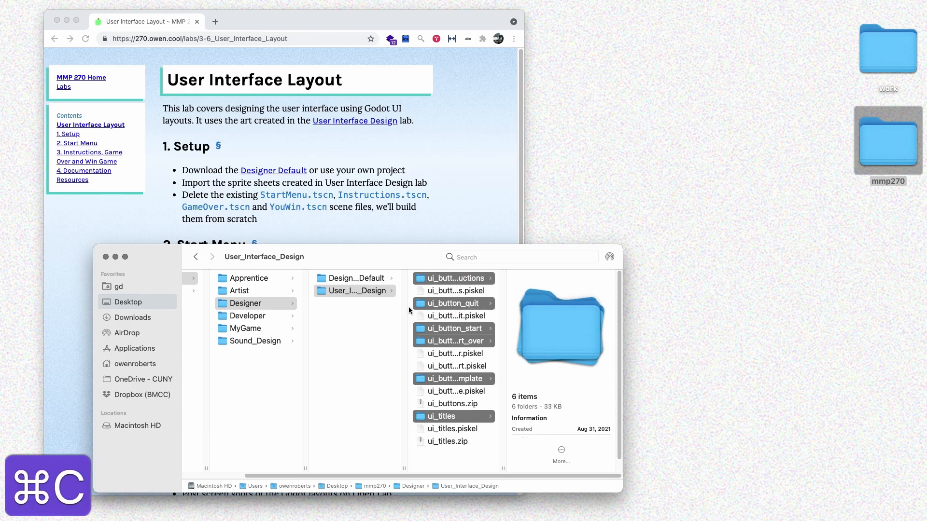
# Paste the copied UI folders into the Sprites folder of Designer_Default
pyautogui.click(367, 280)
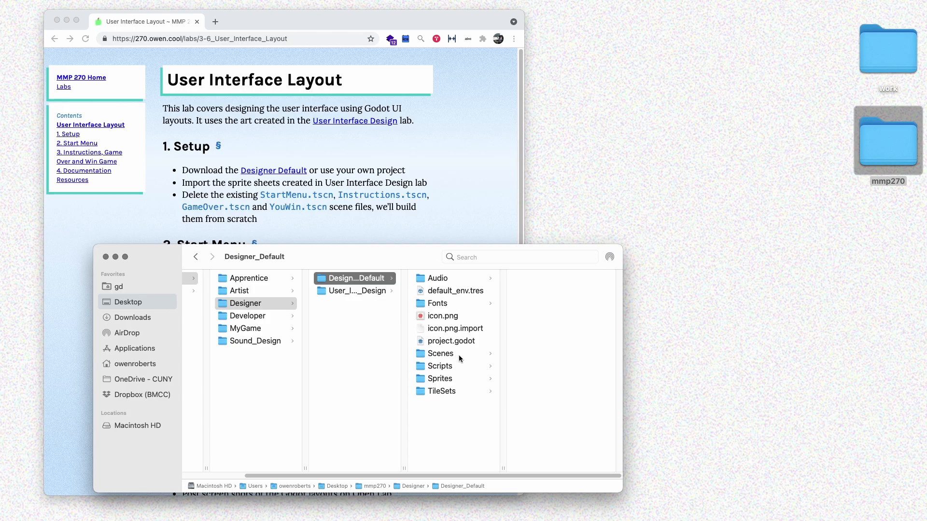
pyautogui.click(472, 379)
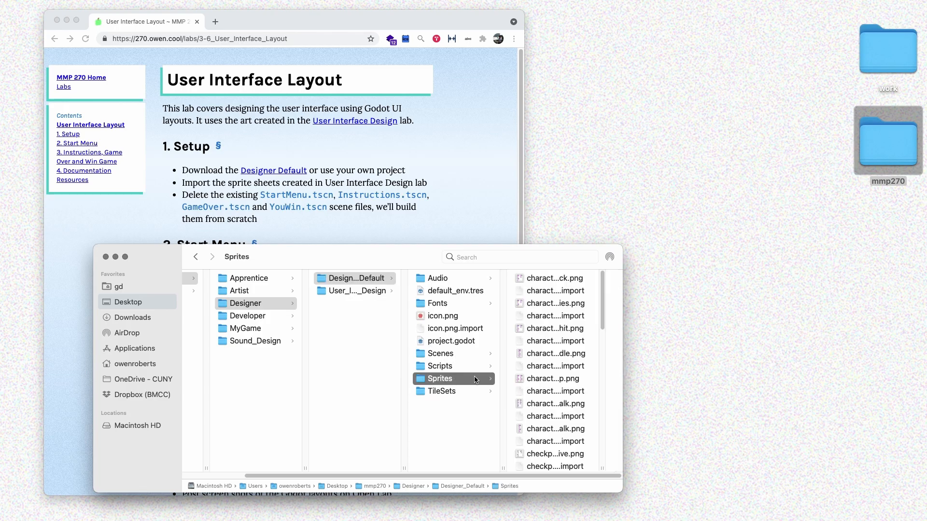
pyautogui.press('super+v')
pyautogui.press('Return')
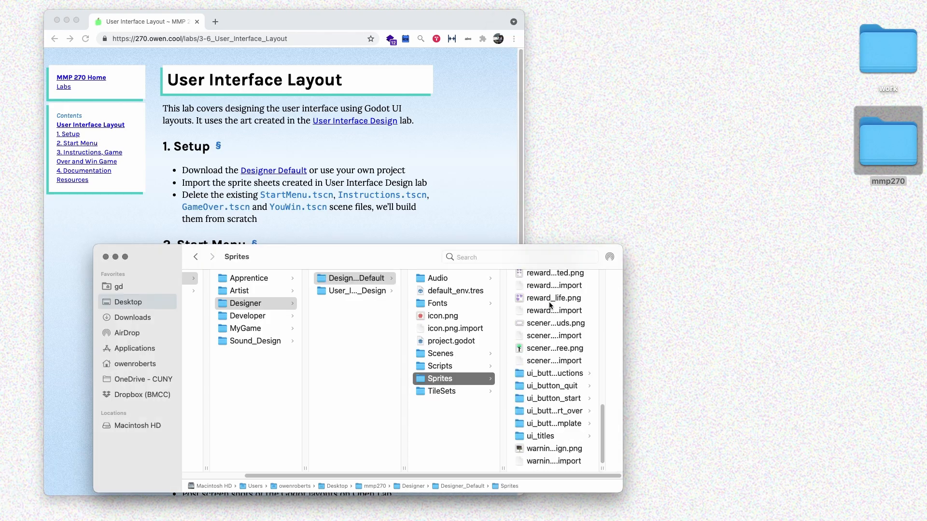
# Look through the contents of the pasted ui_button folders inside Sprites
pyautogui.click(540, 375)
pyautogui.press('Down')
pyautogui.press('Down')
pyautogui.press('Down')
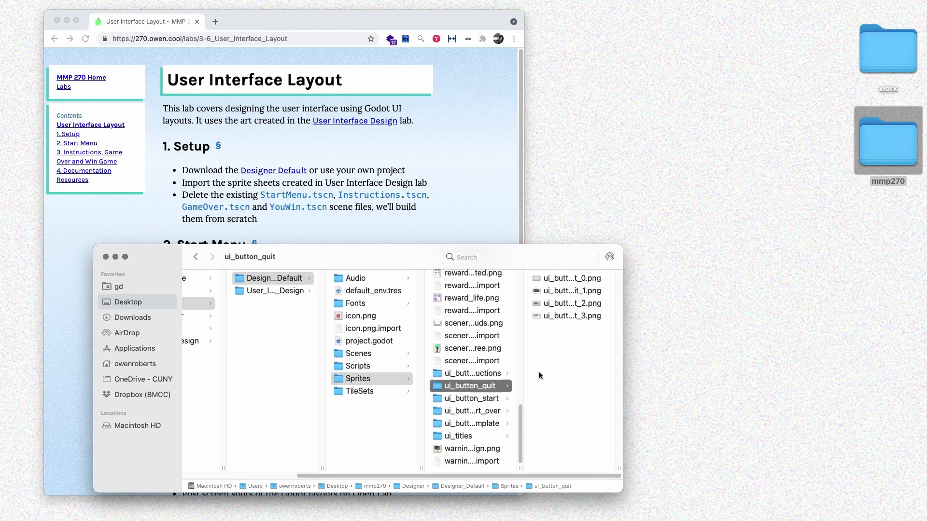
pyautogui.press('Down')
pyautogui.press('Down')
pyautogui.press('Up')
pyautogui.press('Up')
pyautogui.press('Up')
pyautogui.press('Up')
pyautogui.press('Up')
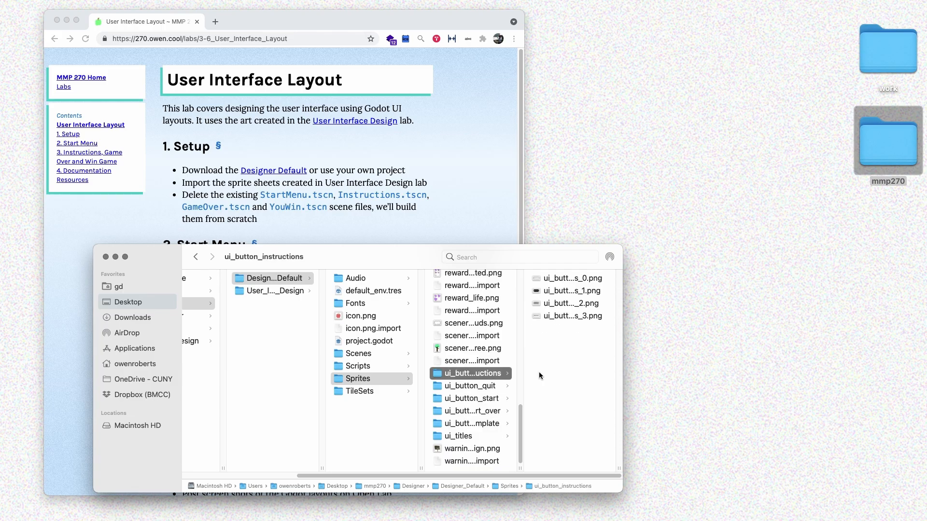
# Open the Designer_Default project in Godot from its project.godot file
pyautogui.click(370, 357)
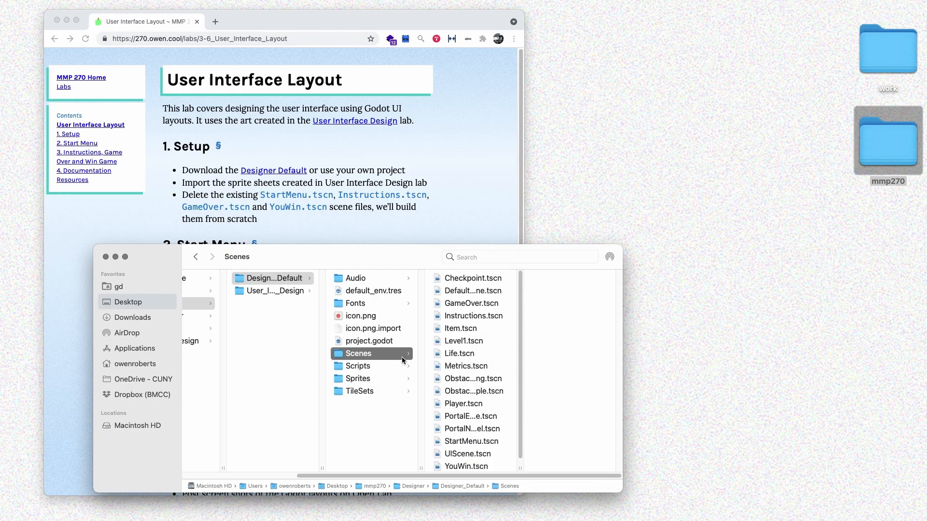
pyautogui.doubleClick(360, 342)
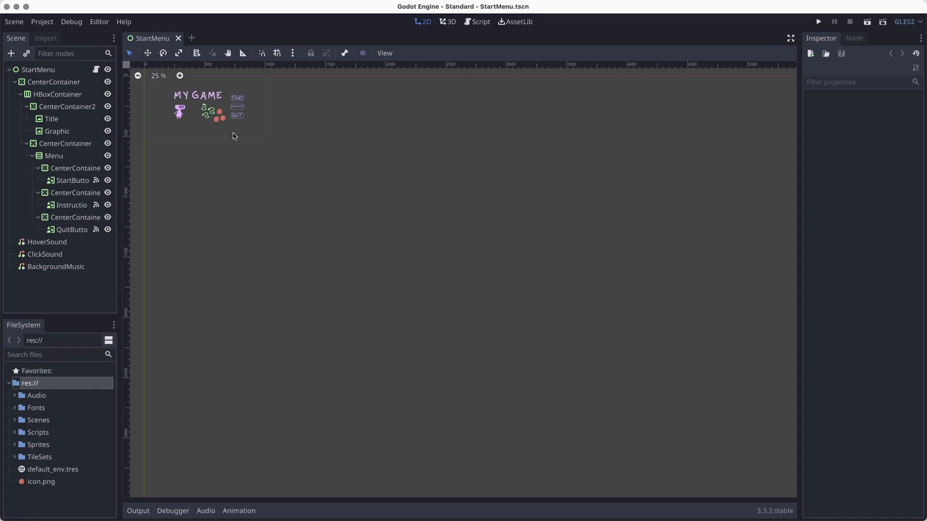
pyautogui.scroll(8, 265, 174)
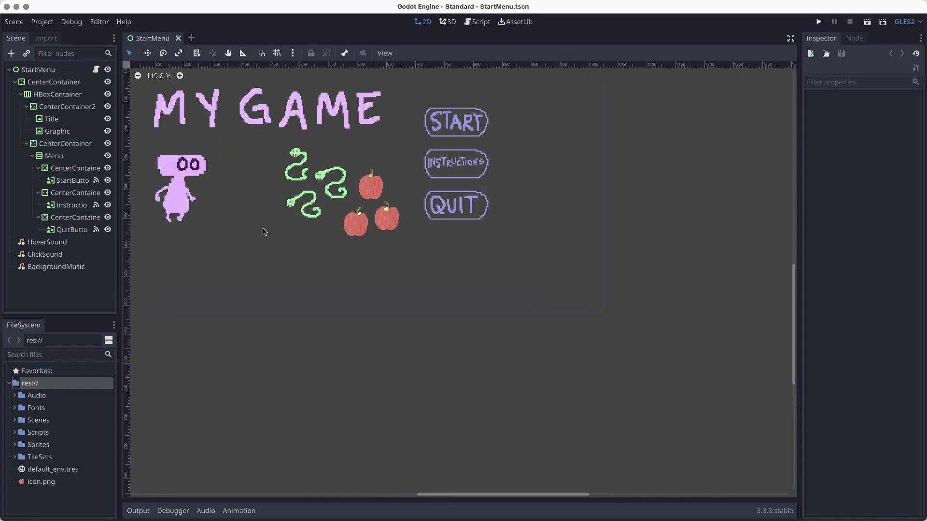
pyautogui.moveTo(263, 220); pyautogui.dragTo(424, 361, button='middle')
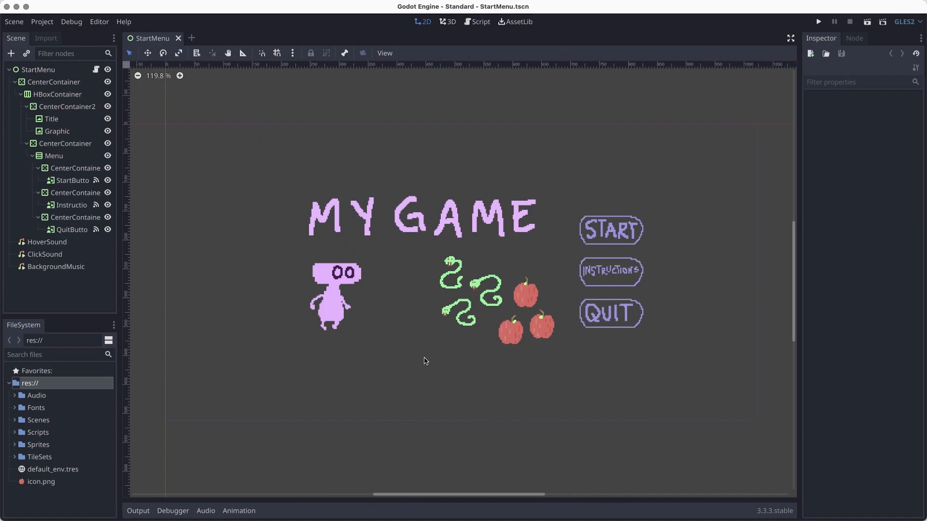
# Close the open StartMenu scene and move StartMenu.tscn from the project's Scenes folder to the trash
pyautogui.click(178, 37)
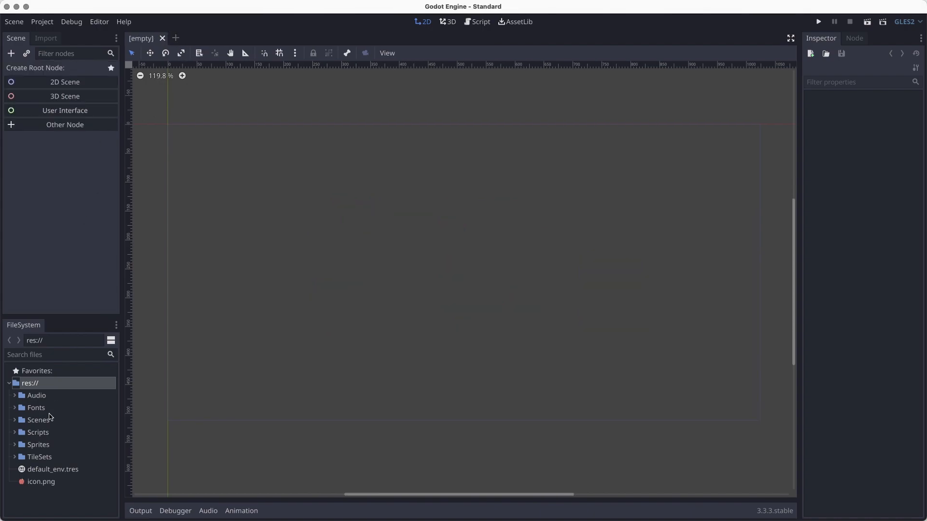
pyautogui.click(15, 420)
pyautogui.scroll(-5, 93, 410)
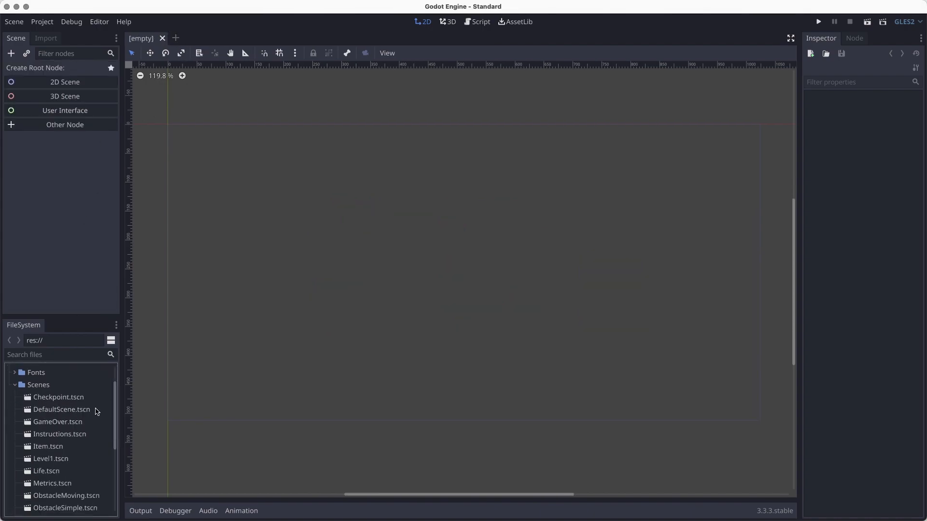
pyautogui.scroll(-1, 92, 420)
pyautogui.rightClick(63, 500)
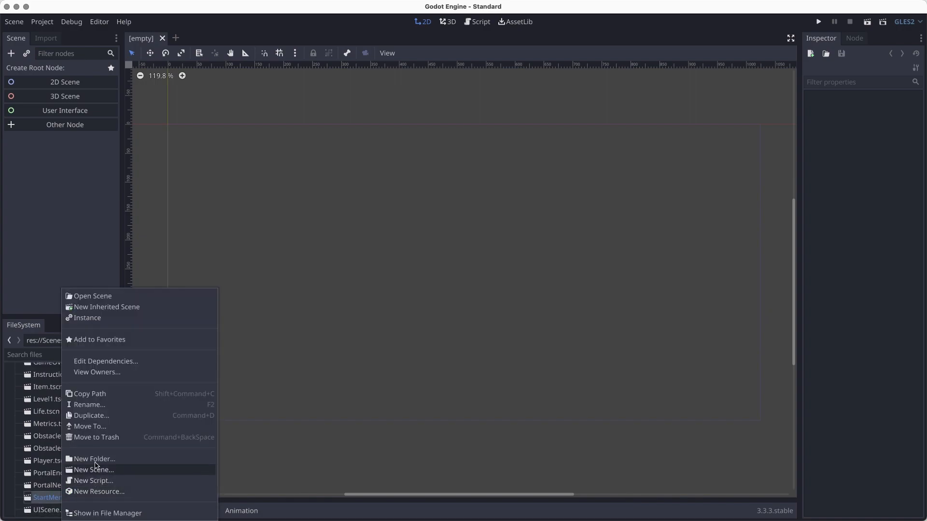
pyautogui.click(98, 438)
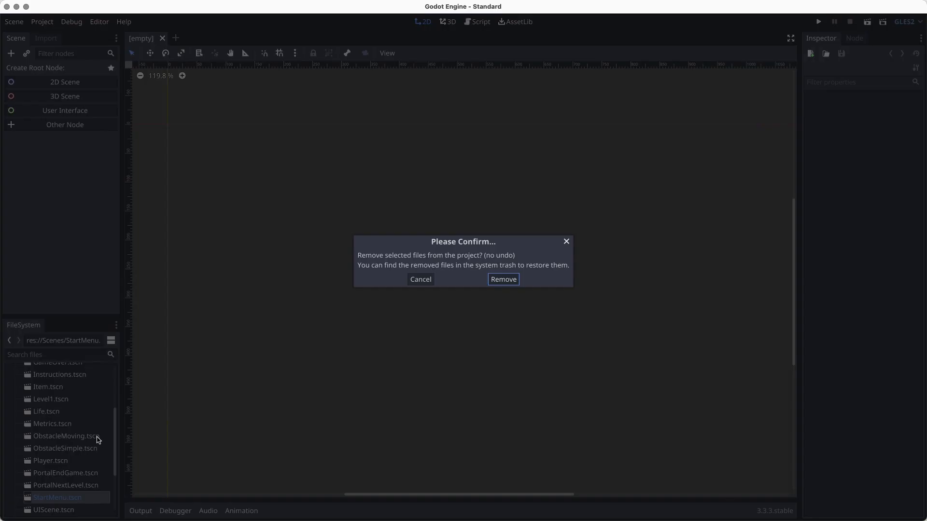
pyautogui.click(510, 284)
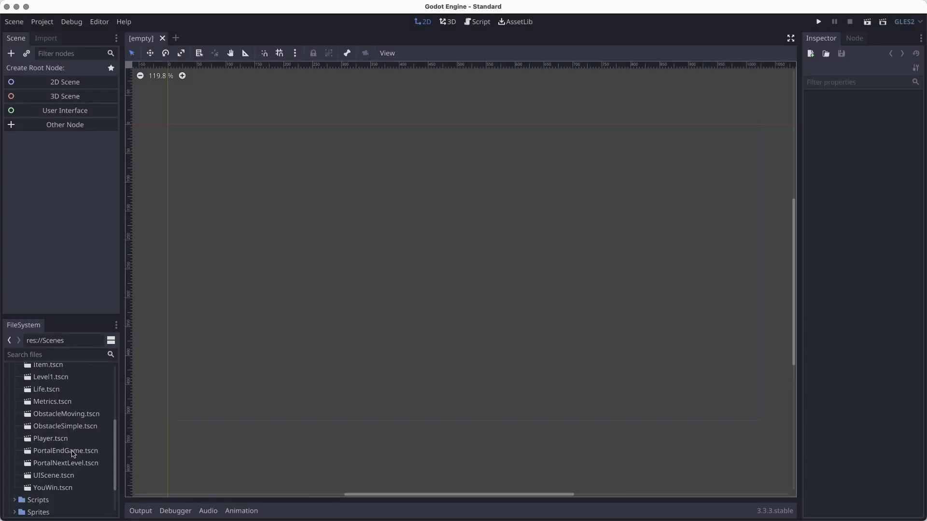
# Move YouWin.tscn from the Scenes folder to the trash, removing it despite its dependent scenes
pyautogui.rightClick(50, 489)
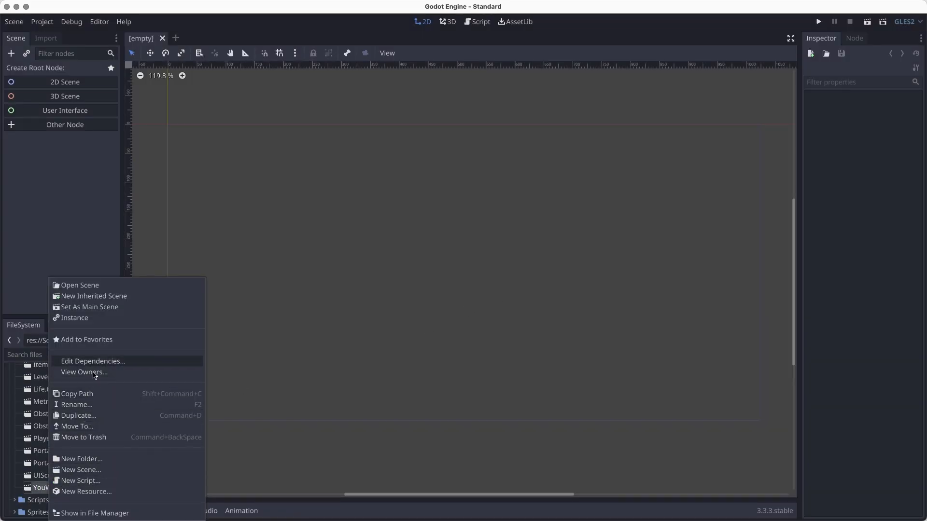
pyautogui.click(84, 438)
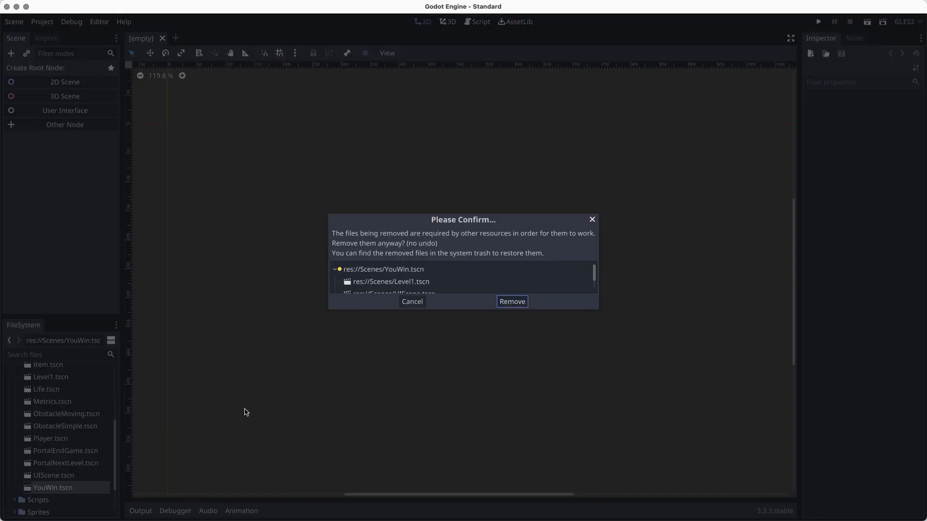
pyautogui.click(503, 302)
# Move Instructions.tscn from the Scenes folder to the trash
pyautogui.scroll(1, 66, 433)
pyautogui.click(70, 389)
pyautogui.rightClick(66, 389)
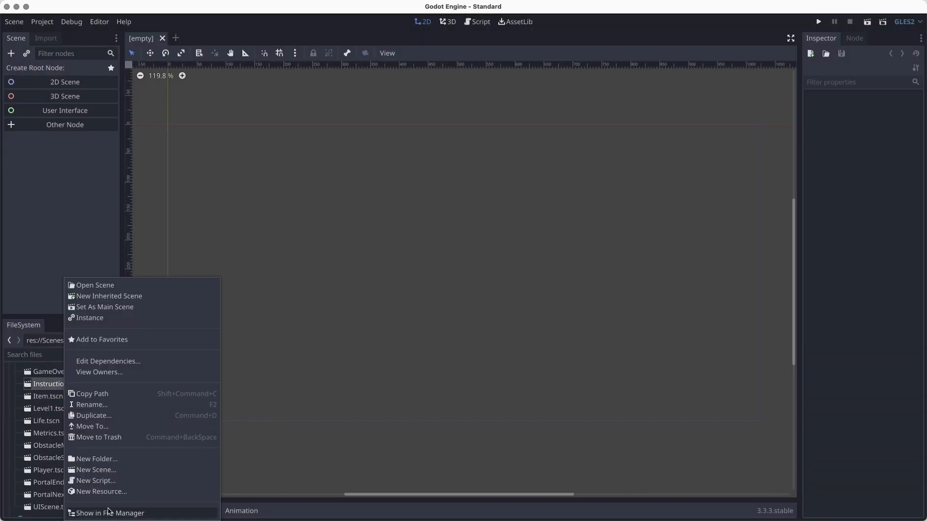
pyautogui.click(114, 437)
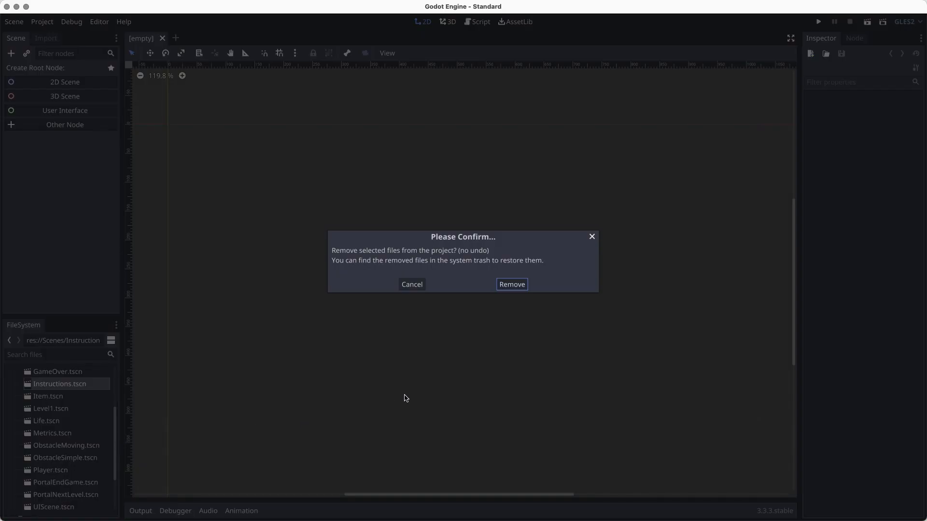
pyautogui.click(503, 285)
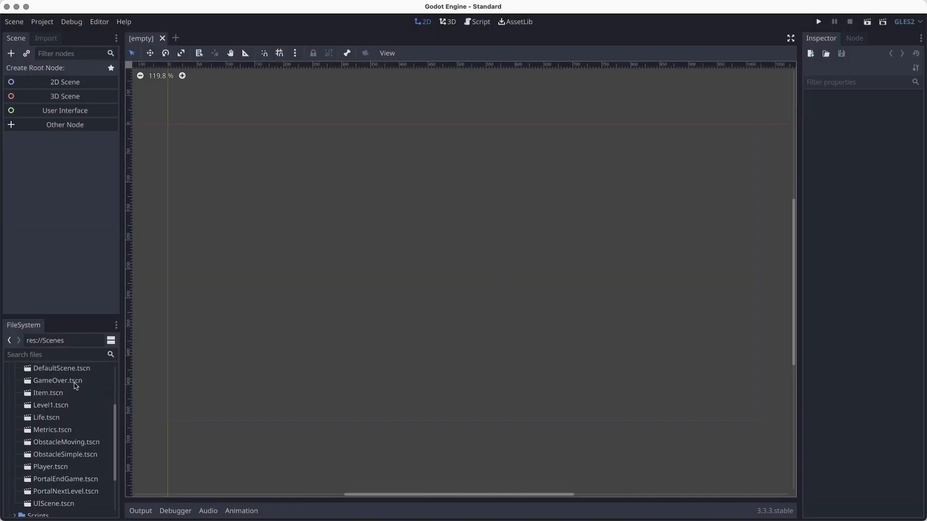
# Move GameOver.tscn from the Scenes folder to the trash, removing it despite its dependent scenes
pyautogui.click(75, 384)
pyautogui.rightClick(75, 384)
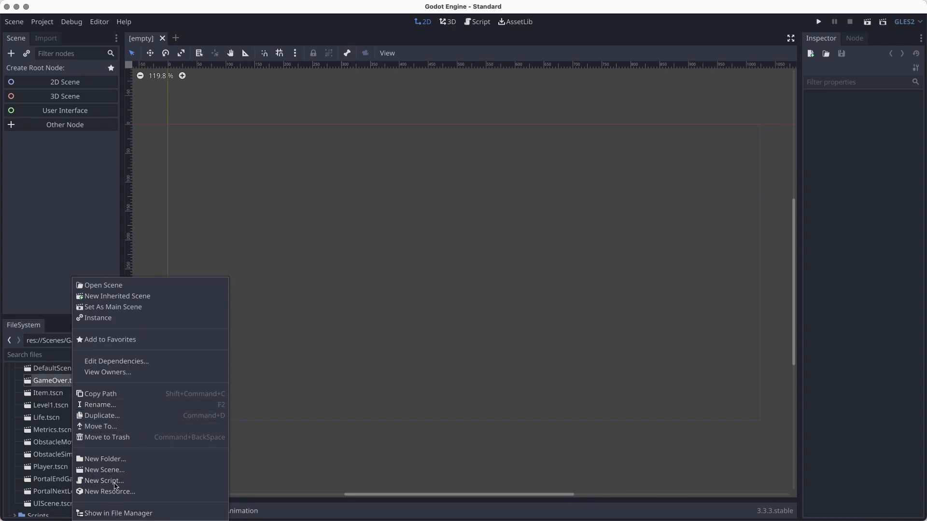
pyautogui.click(124, 438)
pyautogui.scroll(-2, 449, 279)
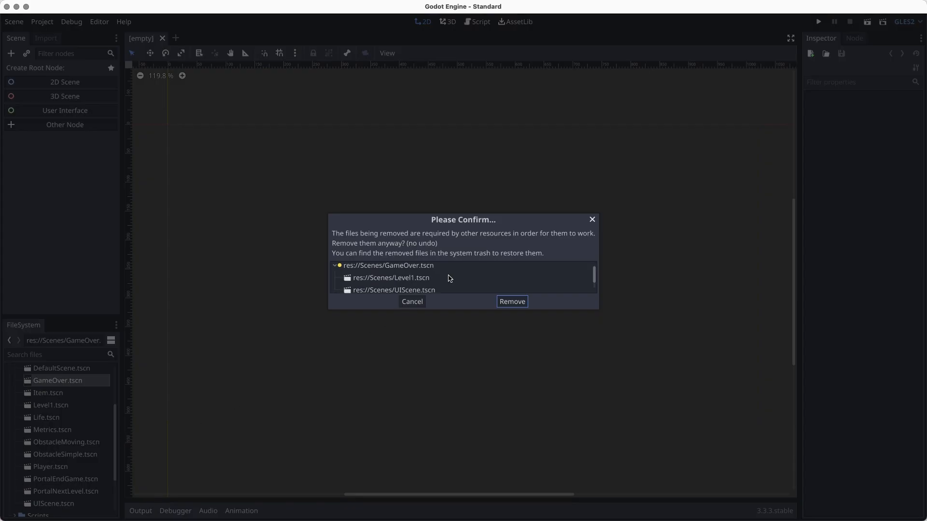
pyautogui.scroll(1, 449, 279)
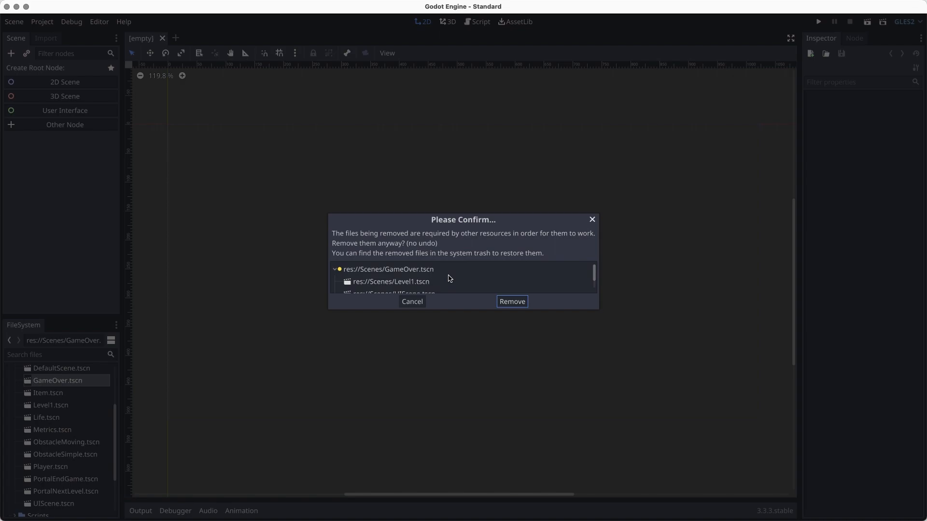
pyautogui.click(510, 302)
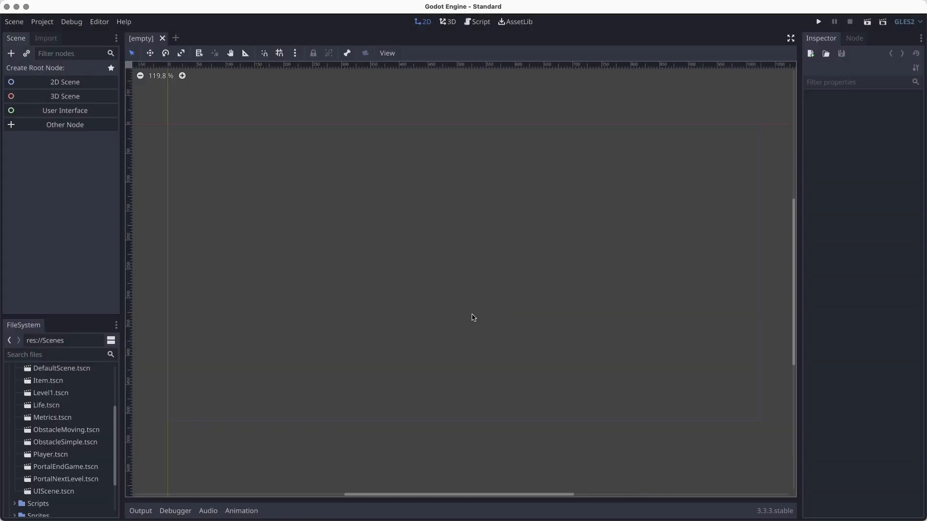
# Create a new scene named StartMenu in the project's Scenes folder
pyautogui.scroll(3, 42, 381)
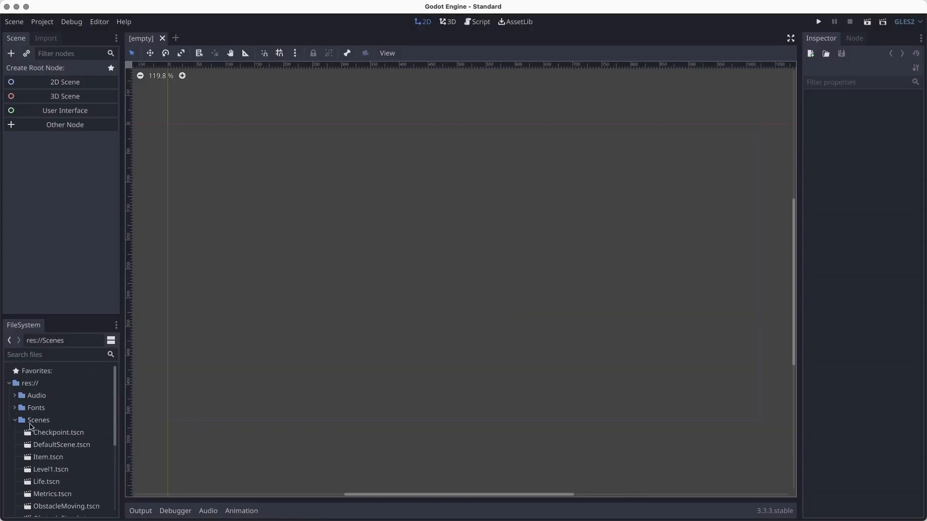
pyautogui.click(34, 421)
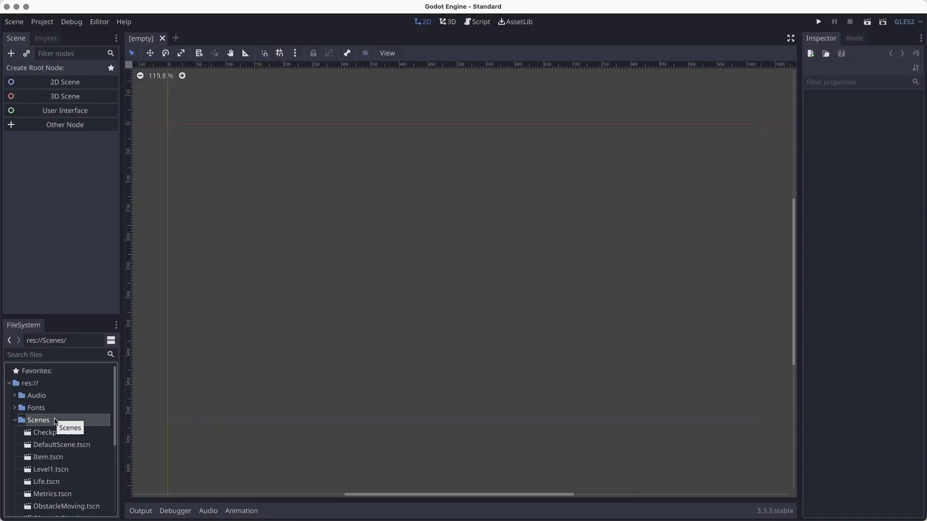
pyautogui.rightClick(55, 421)
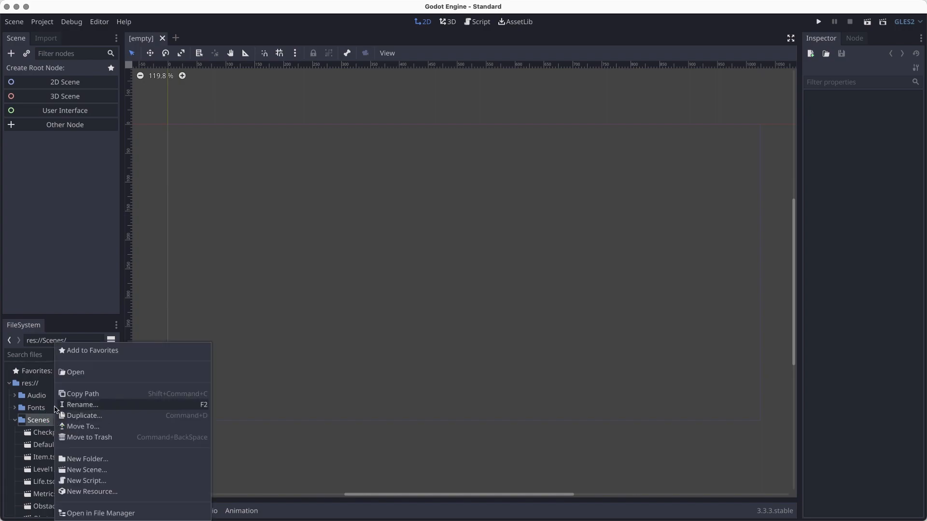
pyautogui.click(97, 474)
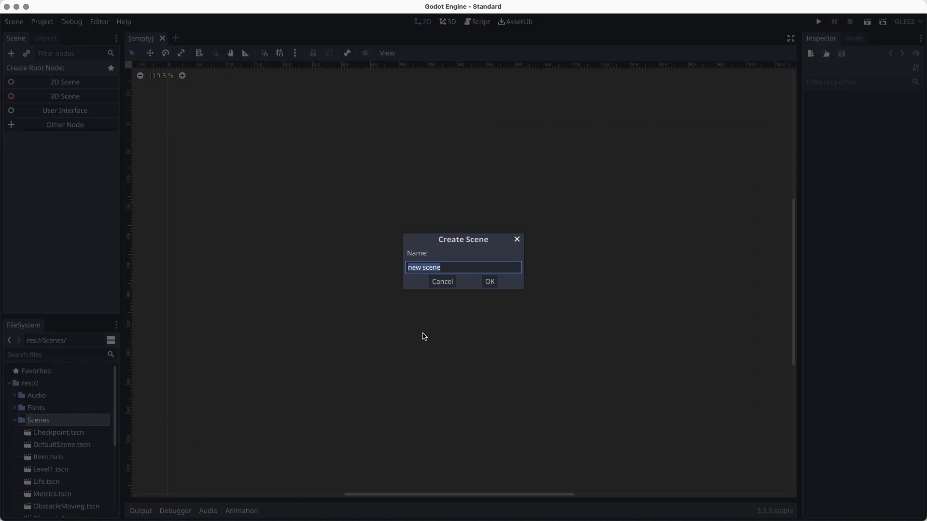
pyautogui.write('StartMenu')
pyautogui.press('Return')
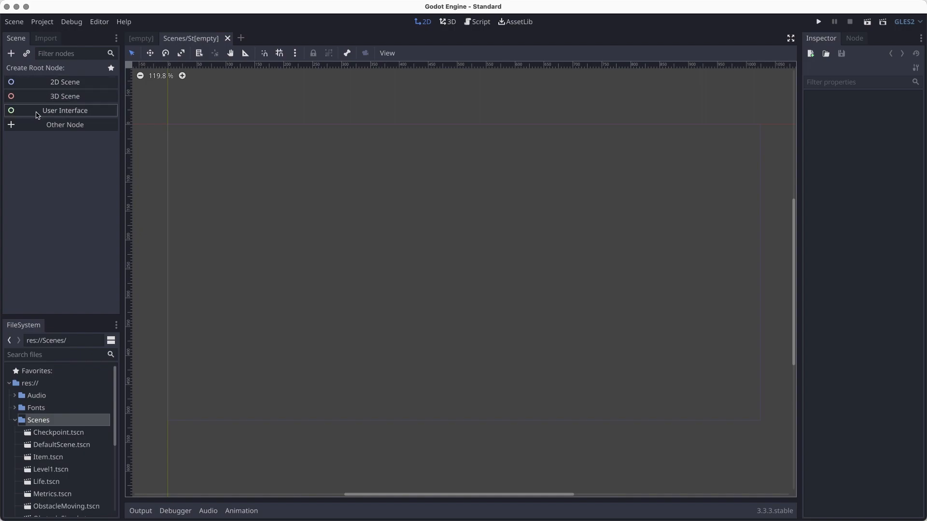
# Give the new StartMenu scene a User Interface root node
pyautogui.click(37, 115)
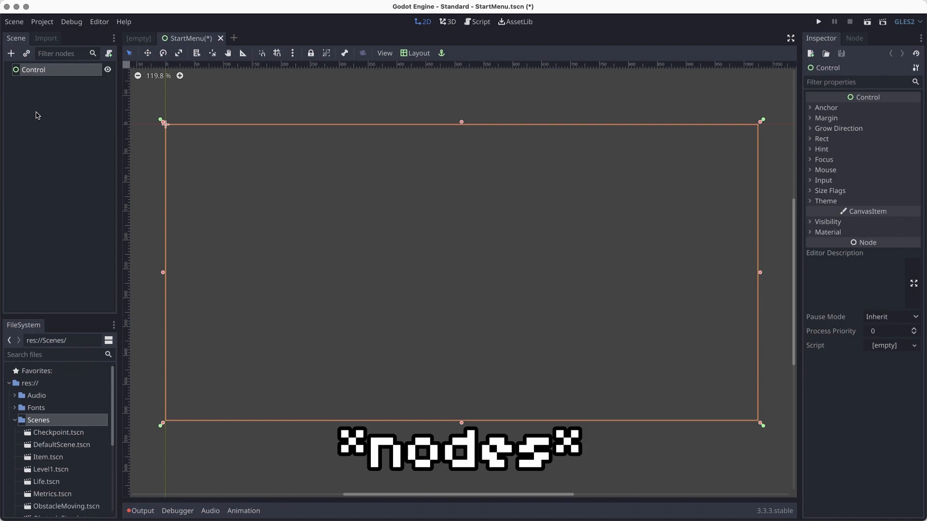
pyautogui.scroll(-1, 494, 254)
pyautogui.scroll(-1, 494, 255)
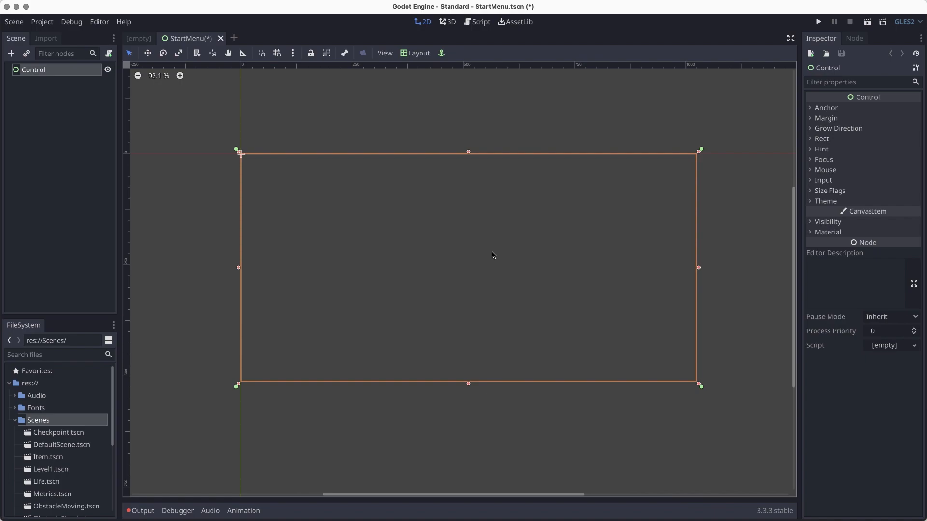
# Close the leftover empty scene, rename the Control root node to StartMenu and save the scene
pyautogui.middleClick(140, 40)
pyautogui.doubleClick(39, 71)
pyautogui.write('StartMenu')
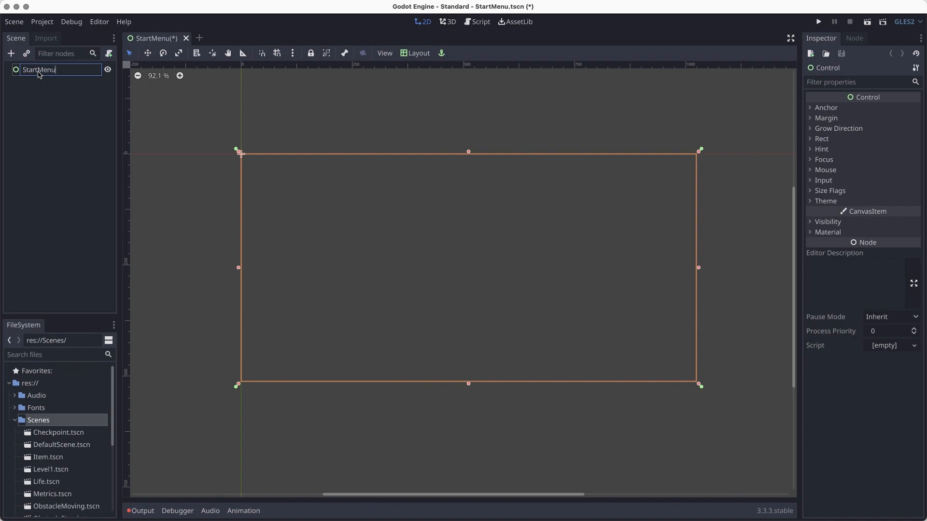
pyautogui.press('Return')
pyautogui.press('super+s')
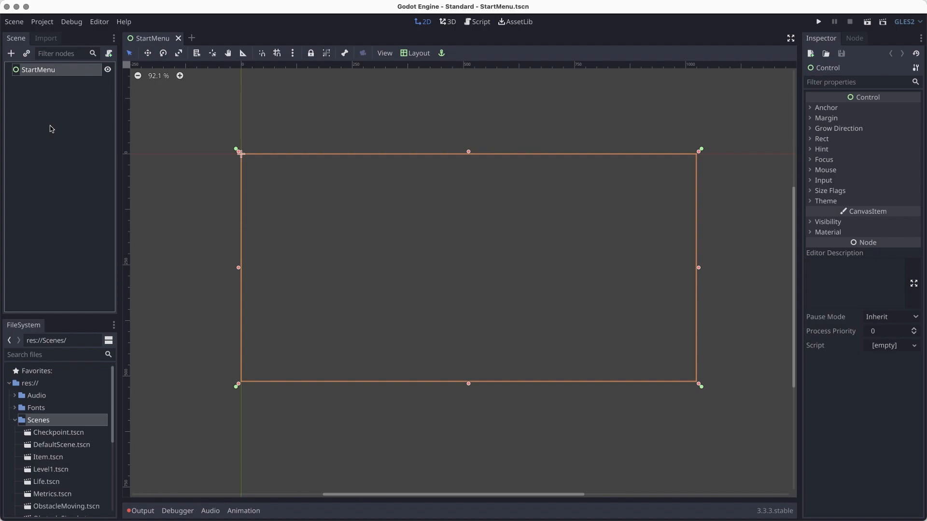
# Open the Godot UI Docs from the lab page in the browser and skim the guide on designing interfaces with Control nodes
pyautogui.press('super+Tab')
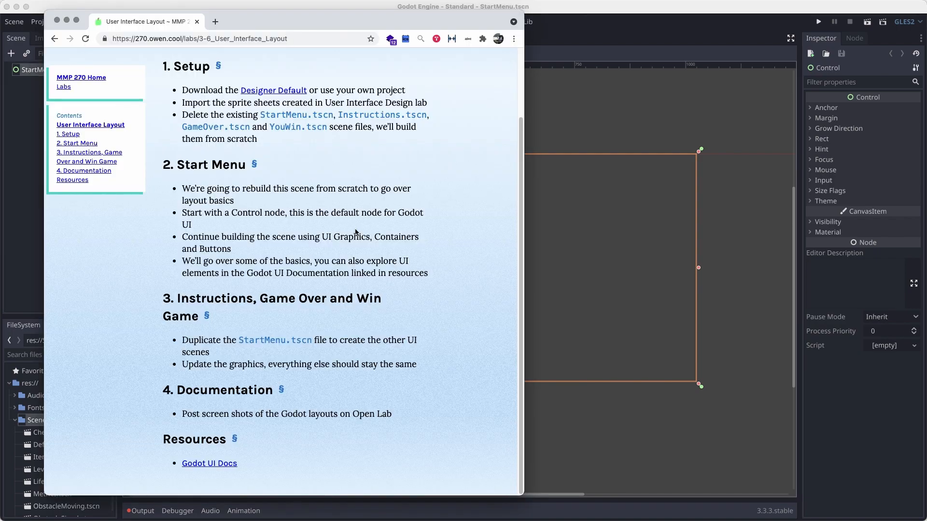
pyautogui.click(210, 464)
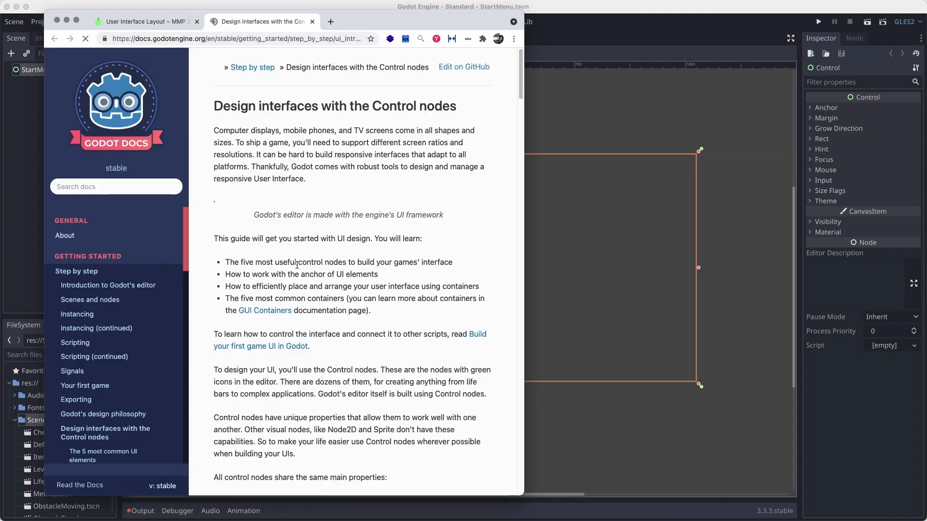
pyautogui.scroll(-15, 297, 265)
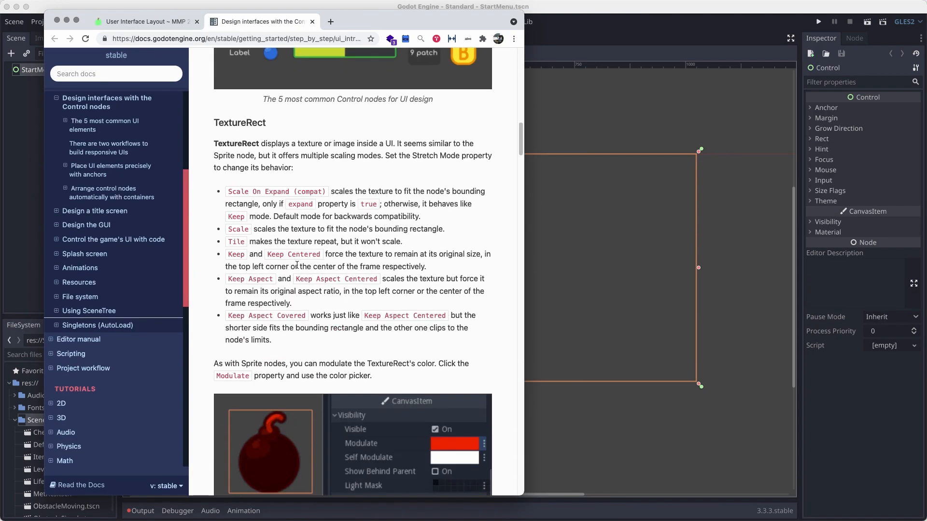
pyautogui.scroll(-20, 297, 265)
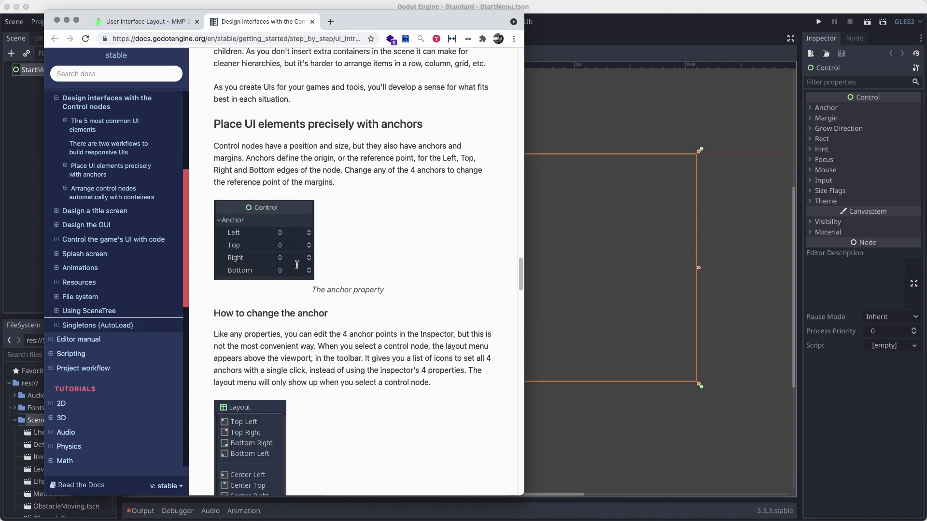
pyautogui.scroll(-20, 297, 265)
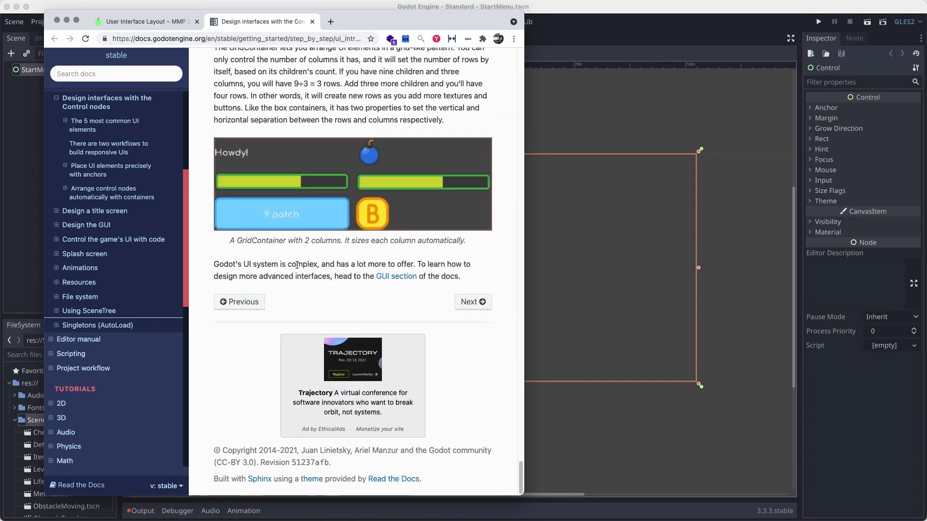
pyautogui.scroll(20, 297, 265)
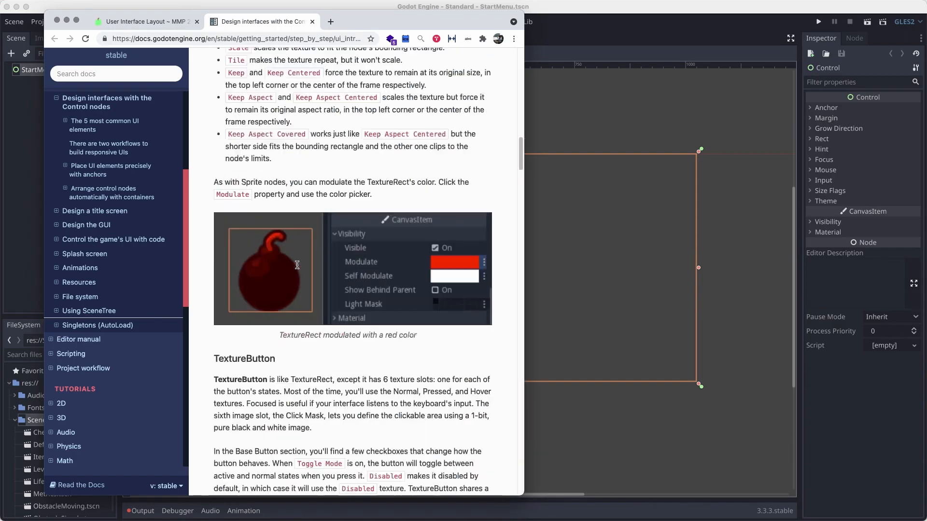
pyautogui.scroll(3, 296, 268)
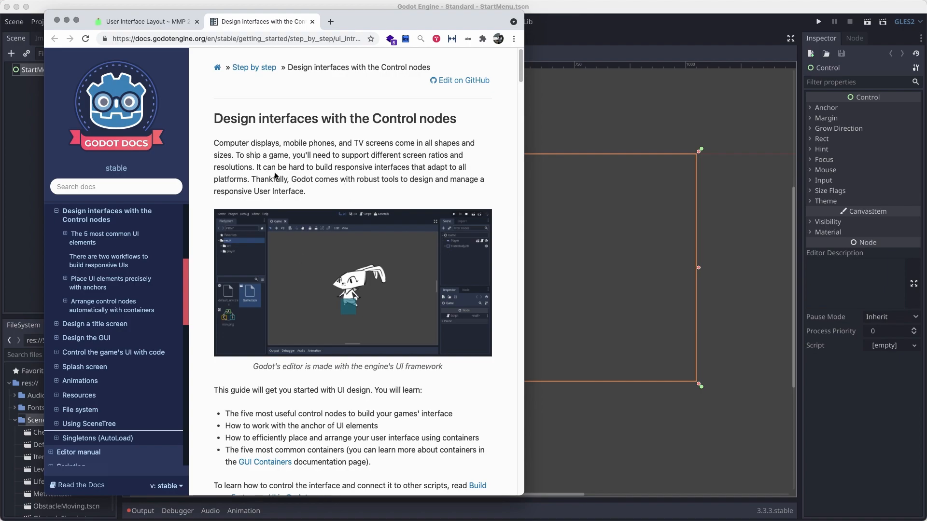
# Back in Godot, browse the Control node types and add a CenterContainer as a child of the StartMenu root node
pyautogui.press('super+Tab')
pyautogui.rightClick(32, 71)
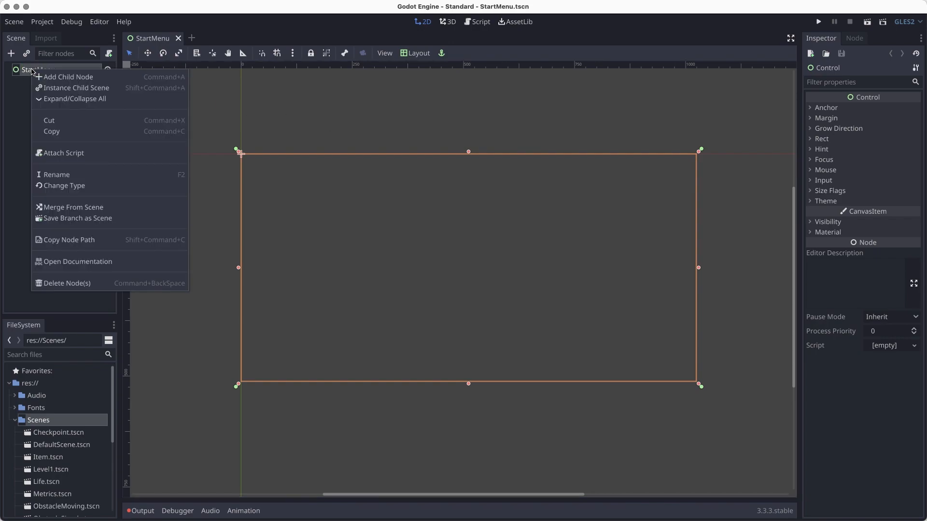
pyautogui.click(67, 80)
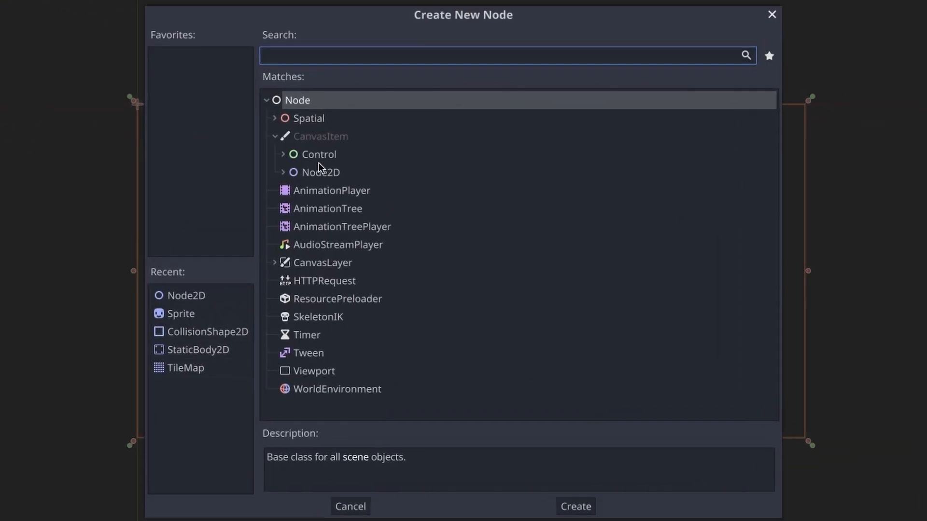
pyautogui.click(319, 155)
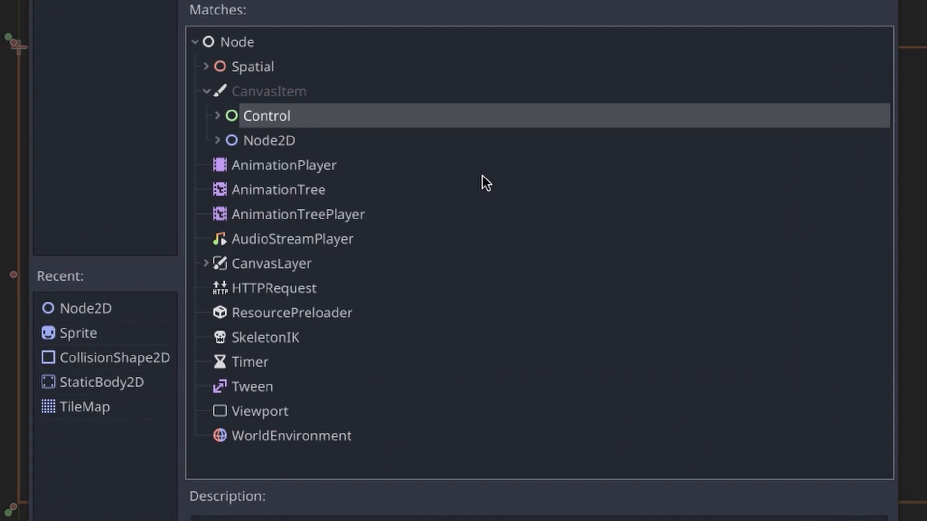
pyautogui.click(218, 117)
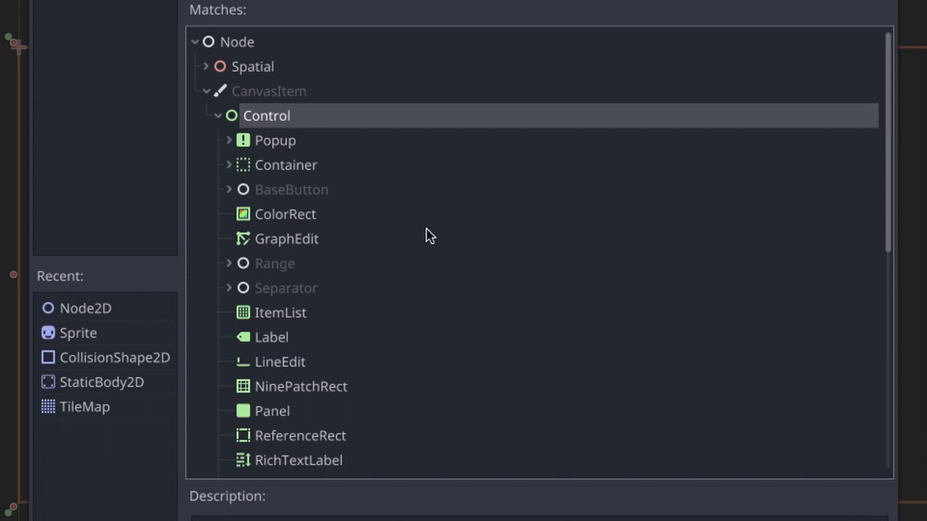
pyautogui.scroll(-2, 426, 233)
pyautogui.scroll(2, 430, 237)
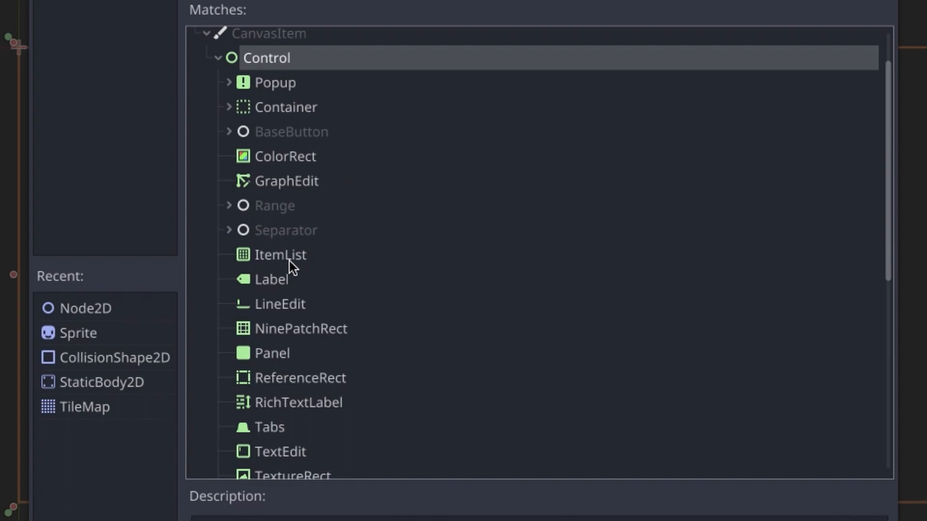
pyautogui.scroll(-3, 314, 302)
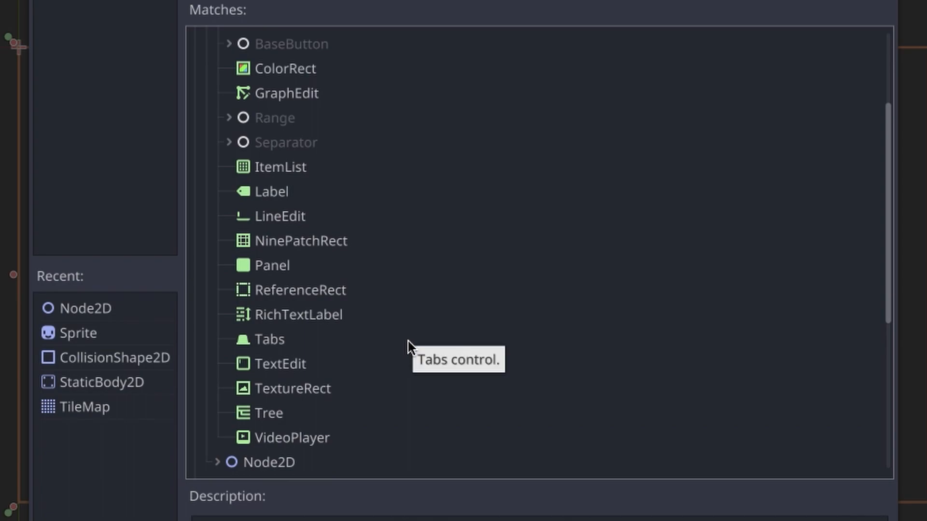
pyautogui.scroll(4, 408, 346)
pyautogui.click(229, 139)
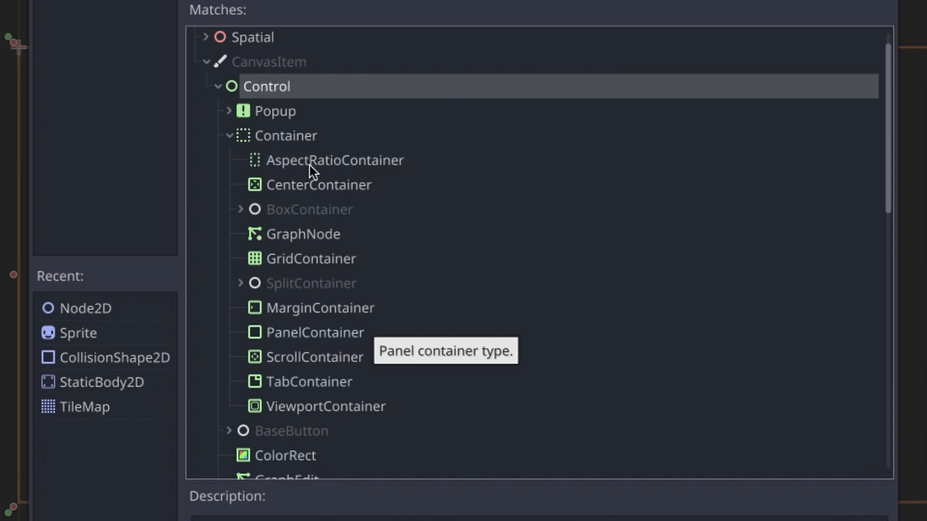
pyautogui.click(310, 189)
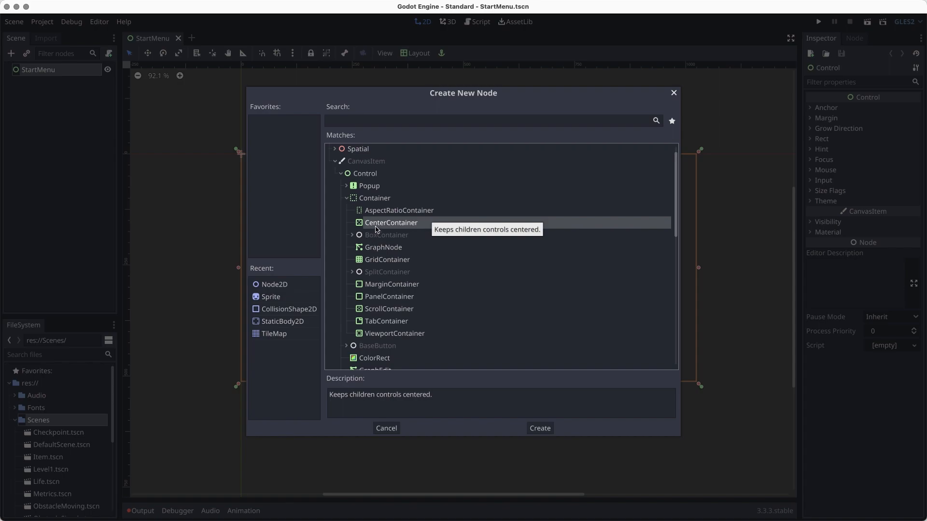
pyautogui.click(539, 429)
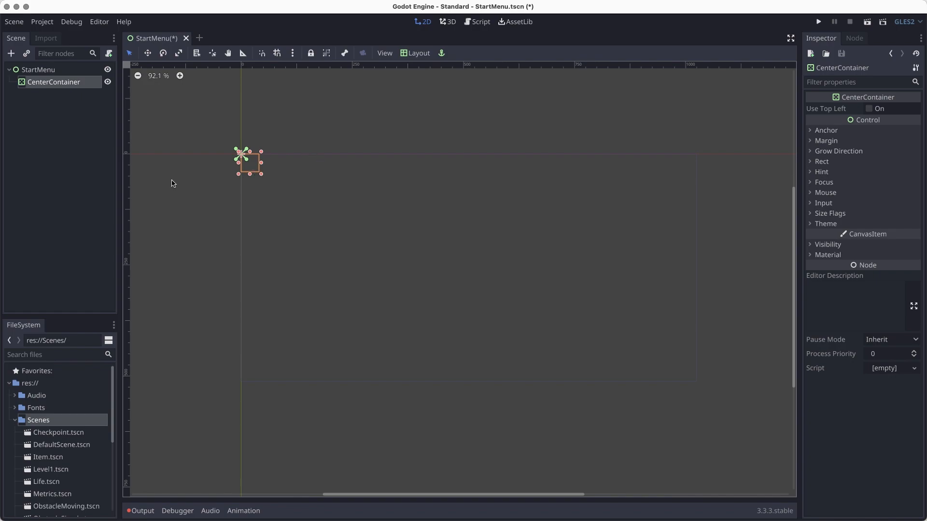
# Try enlarging the CenterContainer freehand and shifting its anchors, and look into its anchor, margin and rect properties
pyautogui.scroll(6, 261, 165)
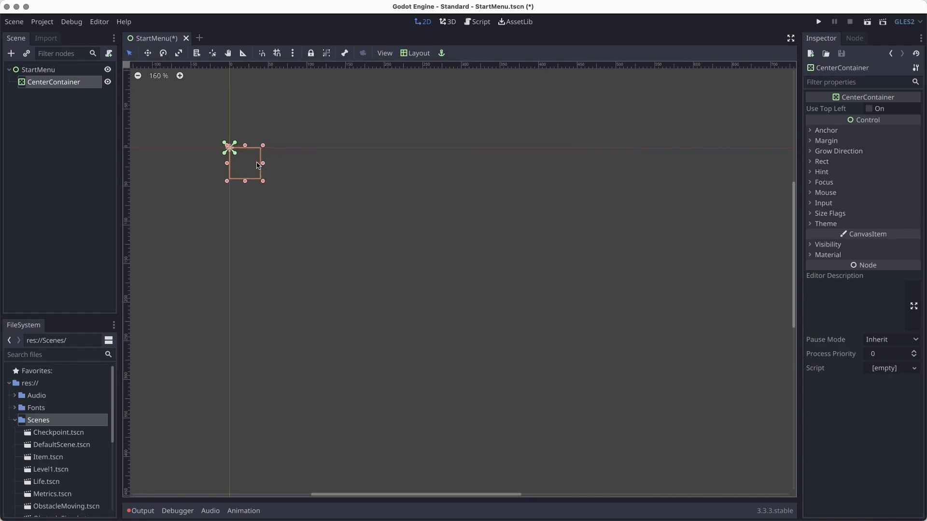
pyautogui.moveTo(264, 184); pyautogui.dragTo(368, 305)
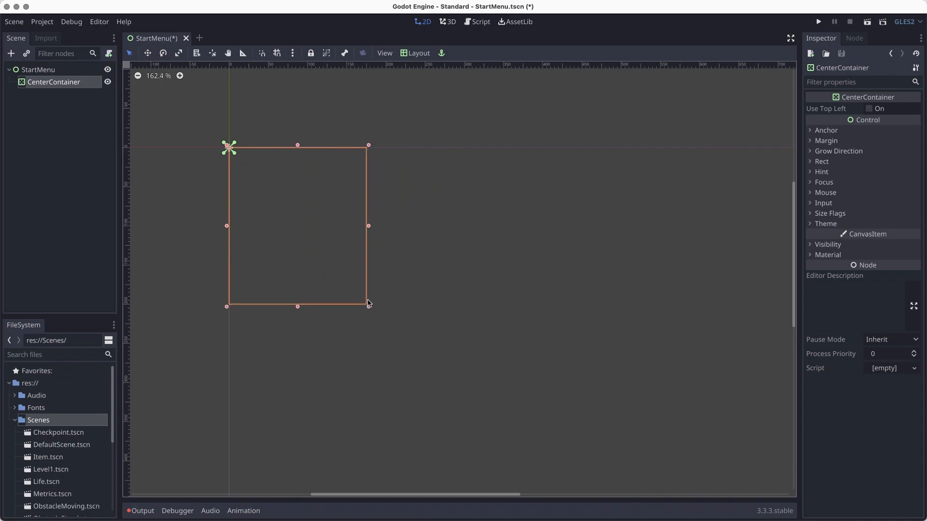
pyautogui.moveTo(232, 146); pyautogui.dragTo(218, 164)
pyautogui.click(841, 131)
pyautogui.click(843, 140)
pyautogui.click(843, 141)
pyautogui.click(816, 167)
pyautogui.click(815, 166)
# Apply the Full Rect layout to the CenterContainer
pyautogui.click(420, 54)
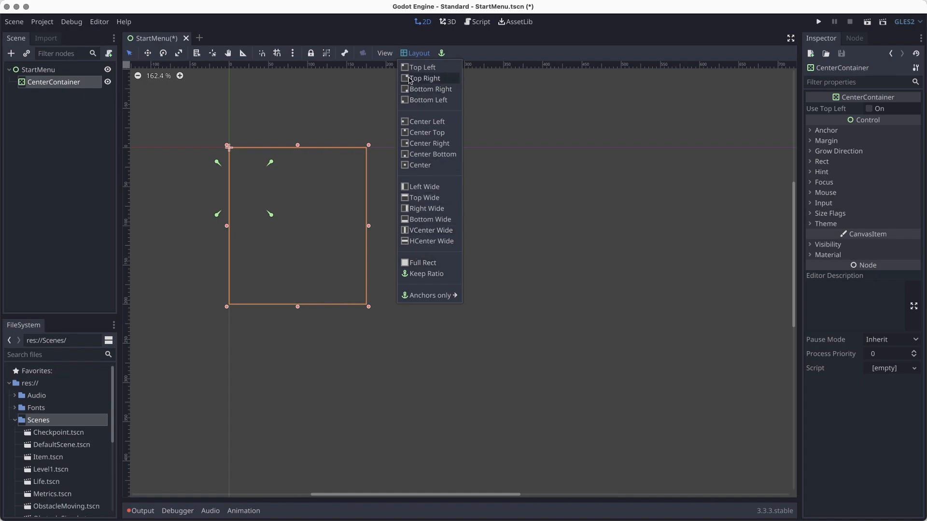
pyautogui.click(415, 262)
pyautogui.scroll(-1, 422, 266)
pyautogui.scroll(-7, 421, 263)
pyautogui.scroll(-1, 466, 270)
pyautogui.moveTo(466, 270); pyautogui.dragTo(394, 192, button='middle')
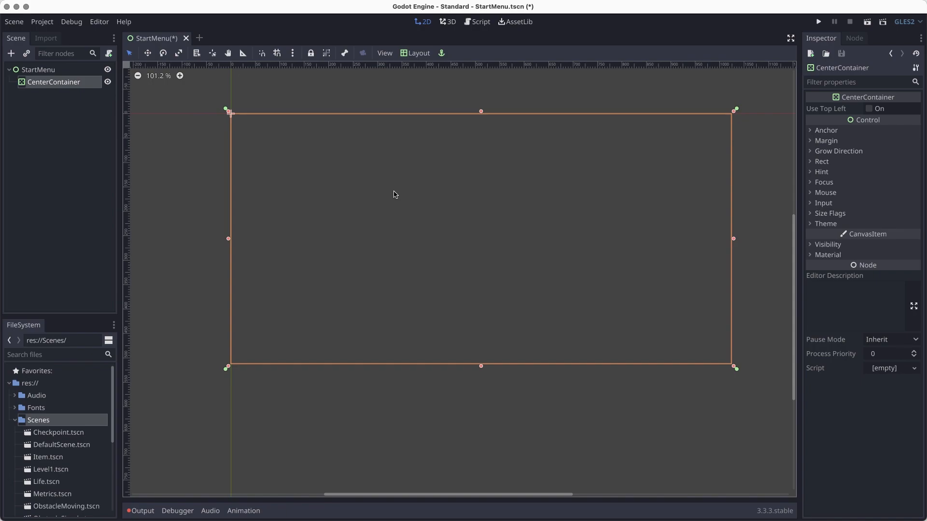
# Add an HBoxContainer as a child of the CenterContainer
pyautogui.rightClick(57, 87)
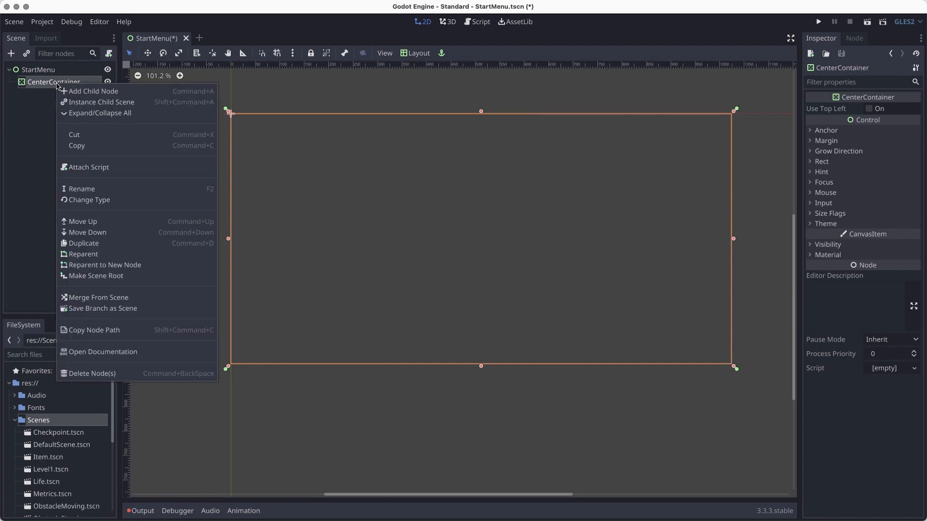
pyautogui.click(68, 90)
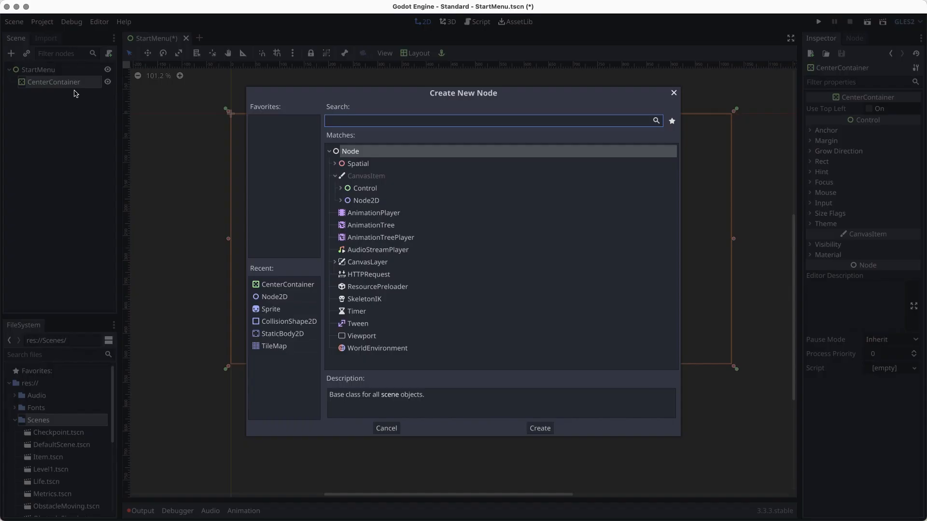
pyautogui.click(340, 188)
pyautogui.scroll(-2, 409, 234)
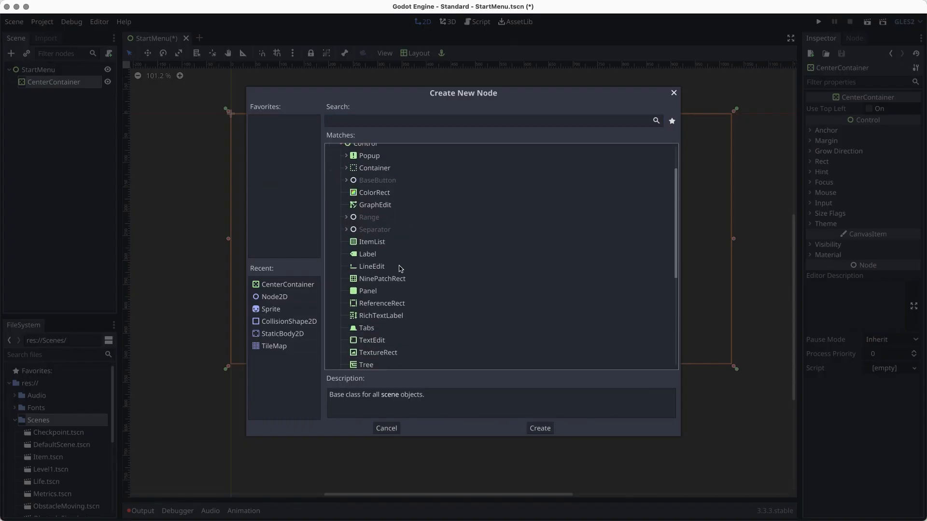
pyautogui.click(346, 168)
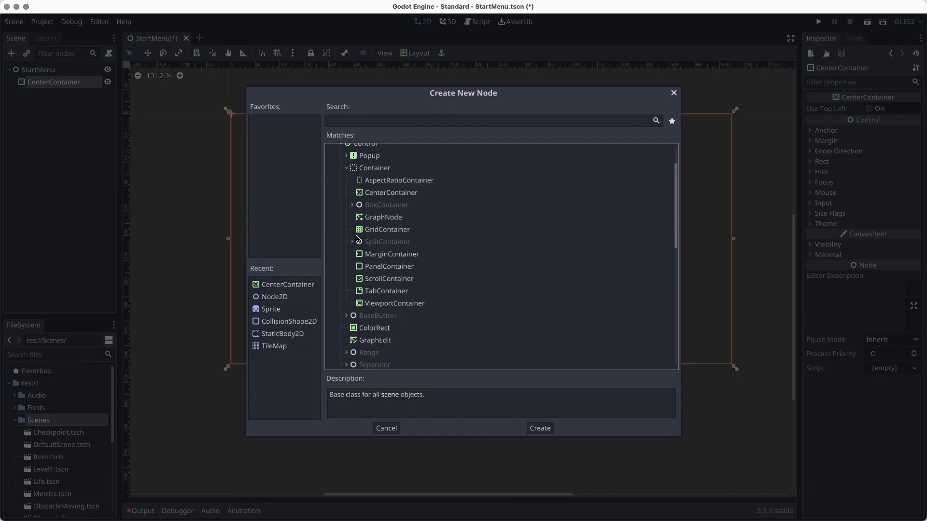
pyautogui.click(352, 205)
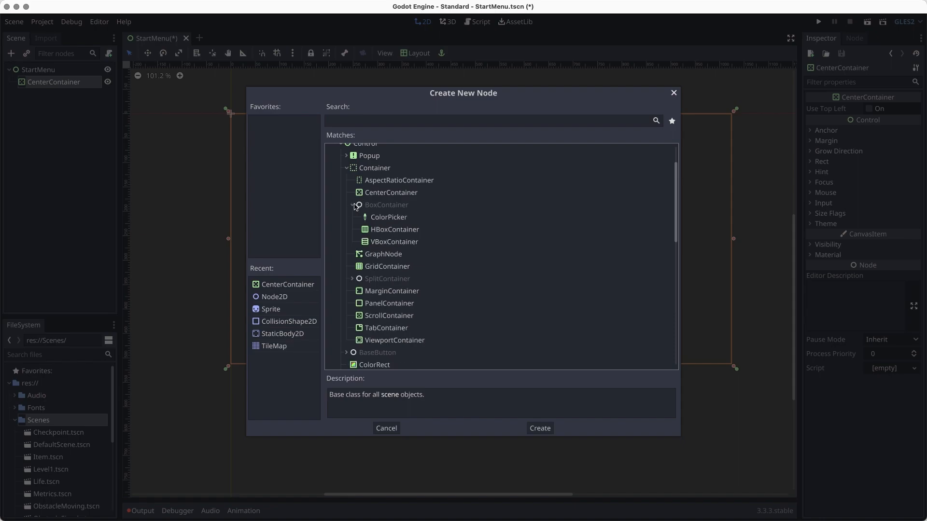
pyautogui.click(396, 232)
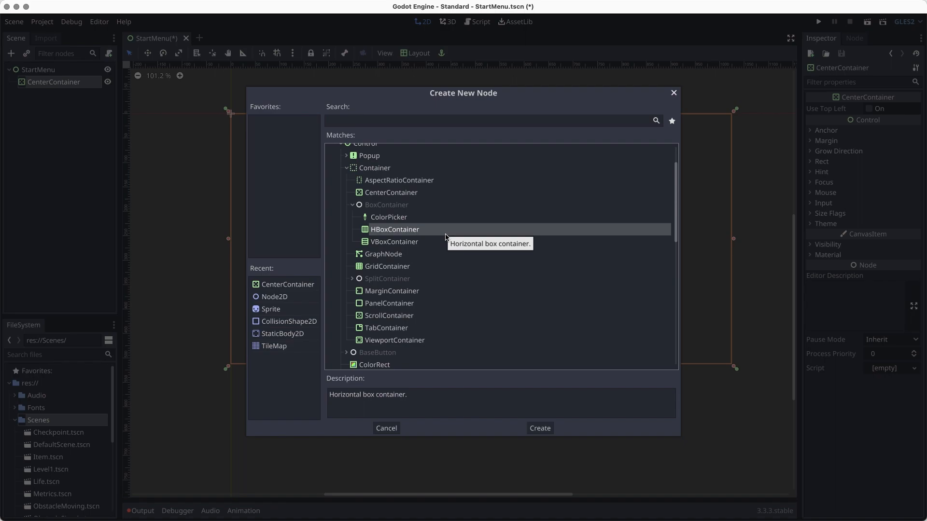
pyautogui.click(541, 426)
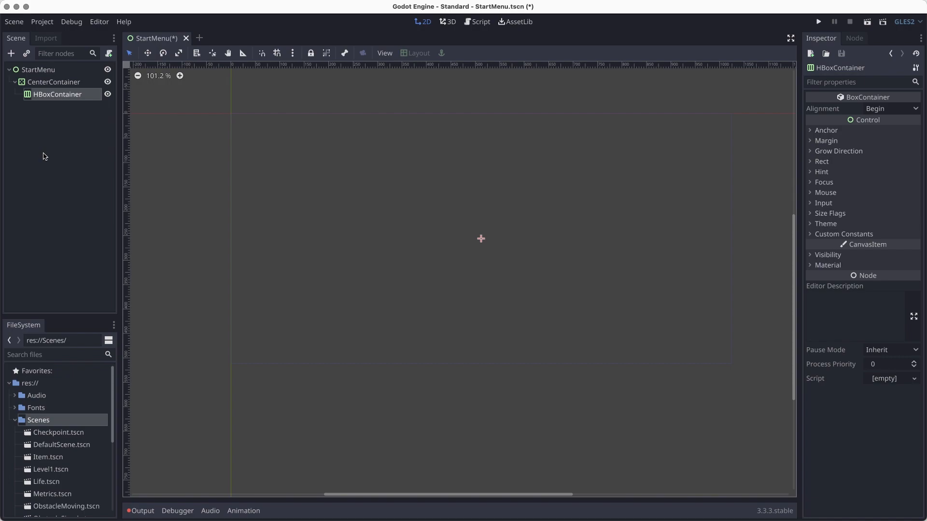
# Add a CenterContainer as a child of the HBoxContainer and duplicate it
pyautogui.rightClick(51, 99)
pyautogui.click(104, 110)
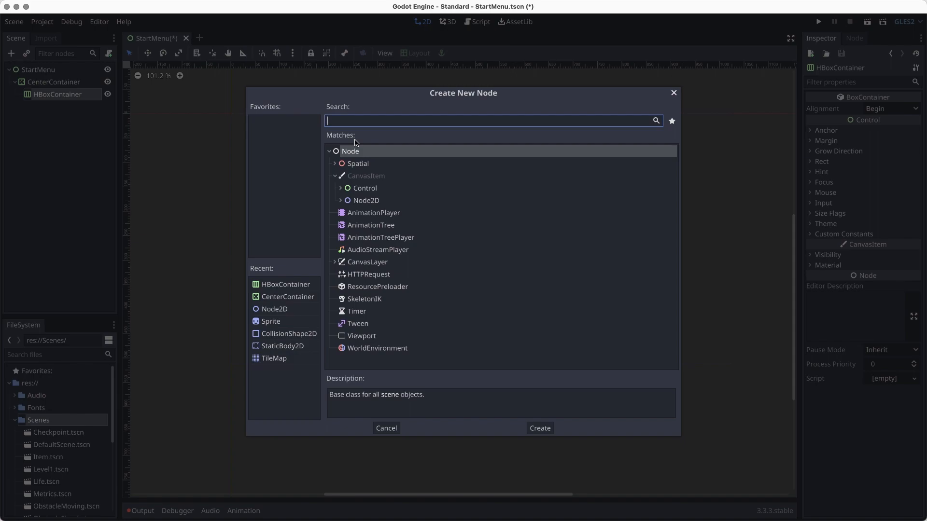
pyautogui.write('center')
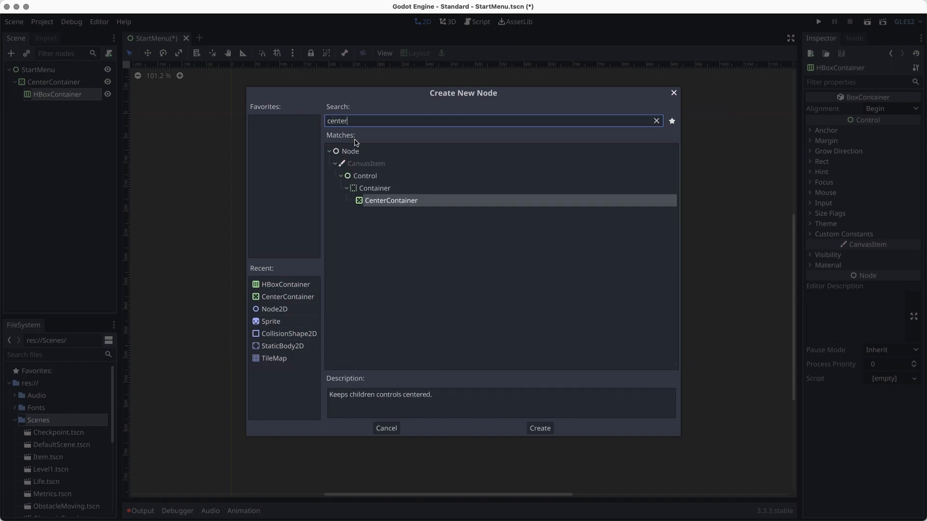
pyautogui.press('Return')
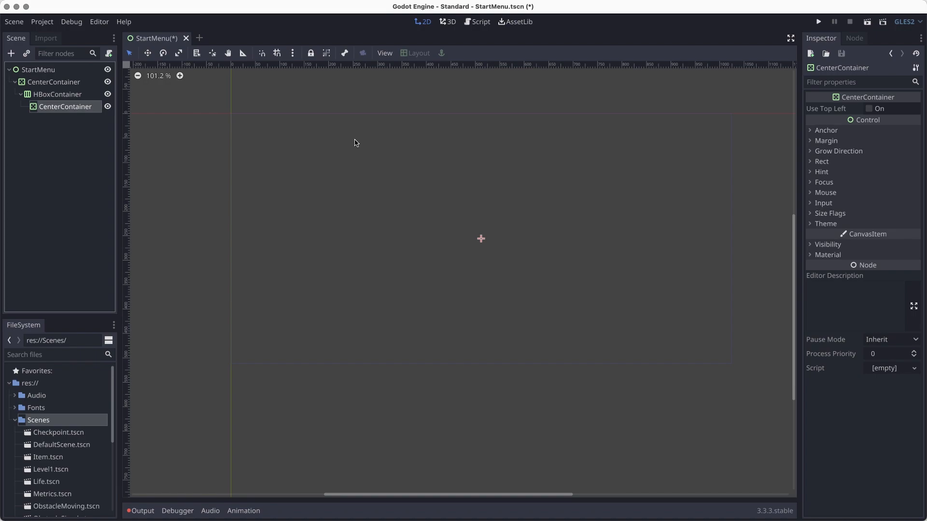
pyautogui.press('super+d')
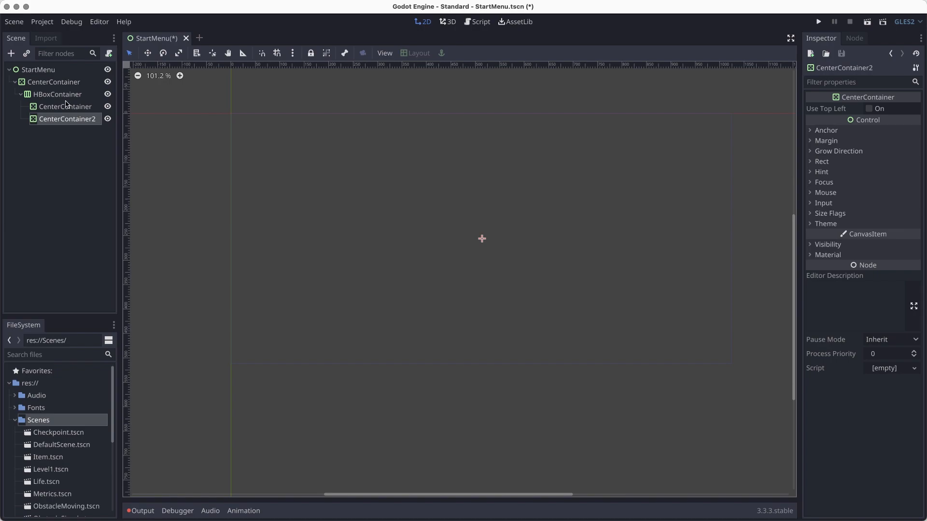
# Rename the two CenterContainers inside the HBoxContainer as Graphics and Buttons
pyautogui.click(63, 106)
pyautogui.click(63, 106)
pyautogui.write('Graphics')
pyautogui.press('Return')
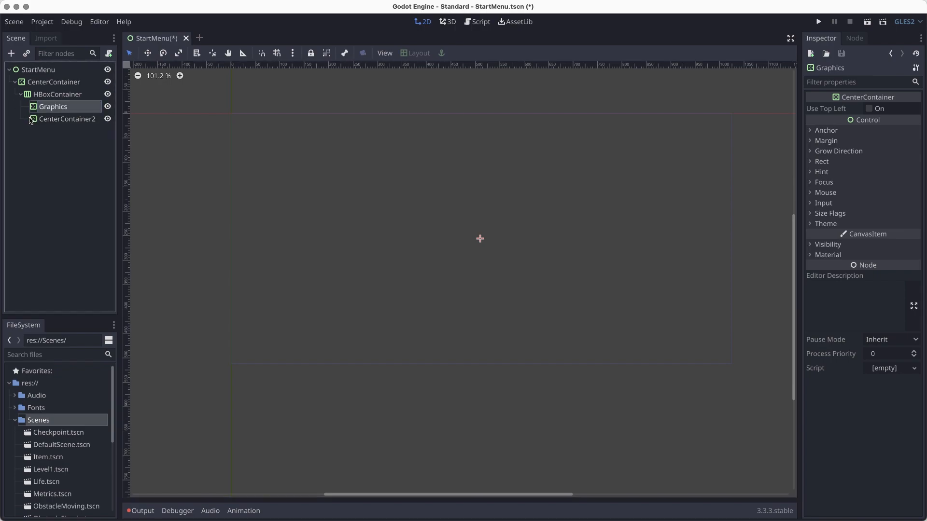
pyautogui.doubleClick(45, 118)
pyautogui.write('Buttons')
pyautogui.press('Return')
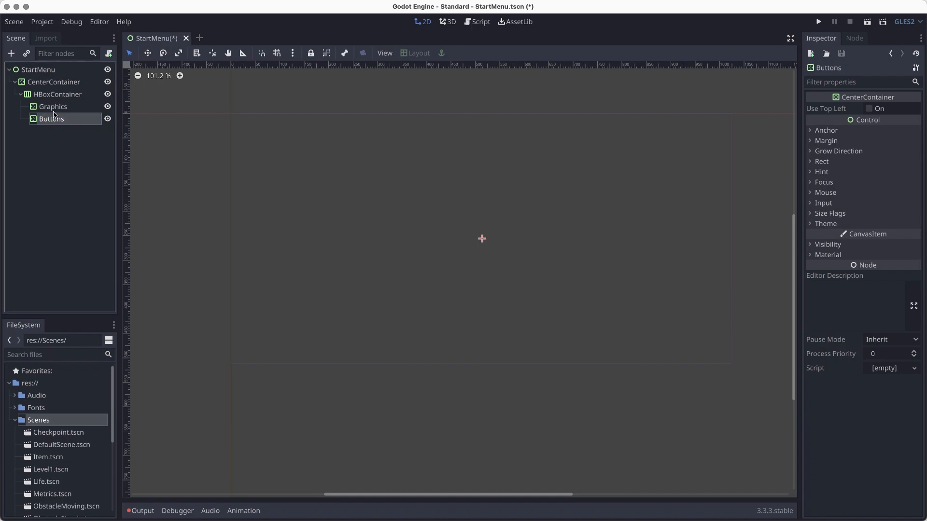
# Add a TextureRect as a child of the Graphics container
pyautogui.click(55, 107)
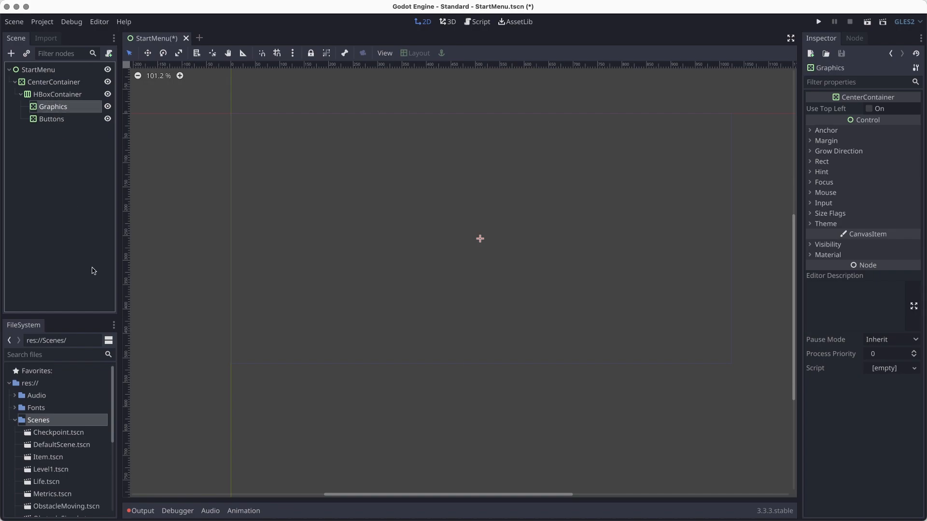
pyautogui.rightClick(51, 109)
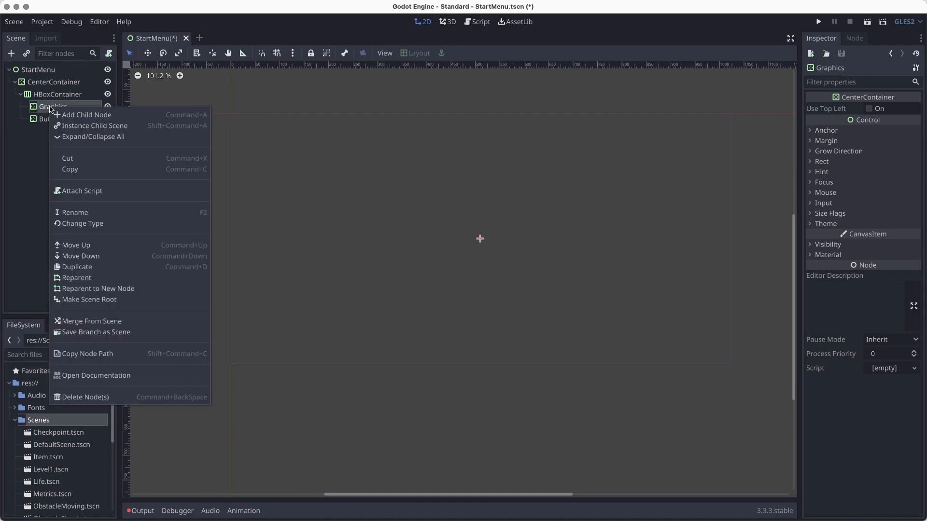
pyautogui.click(85, 115)
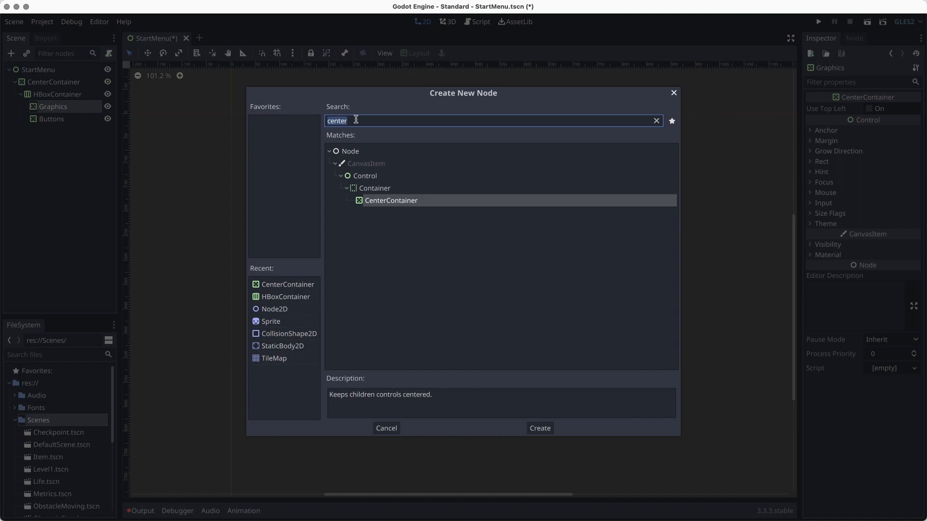
pyautogui.press('BackSpace')
pyautogui.click(341, 188)
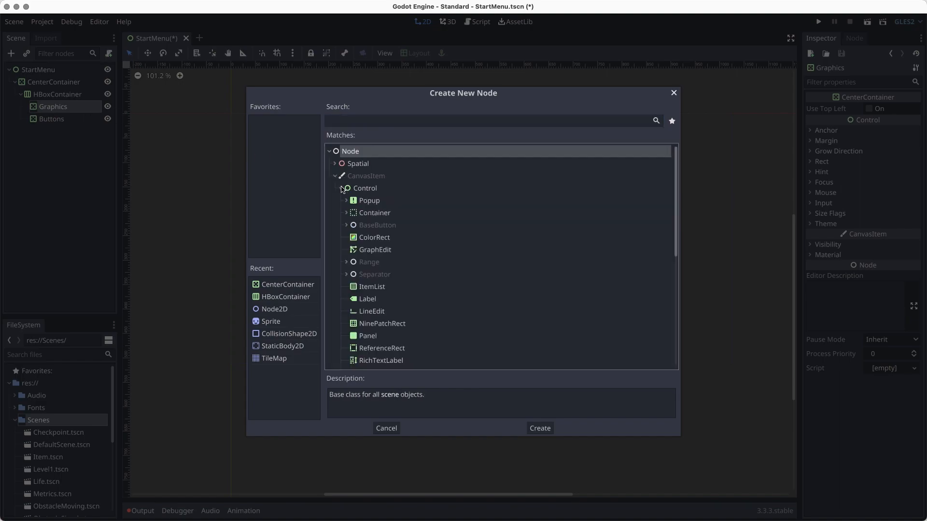
pyautogui.scroll(-3, 397, 239)
pyautogui.scroll(-1, 397, 240)
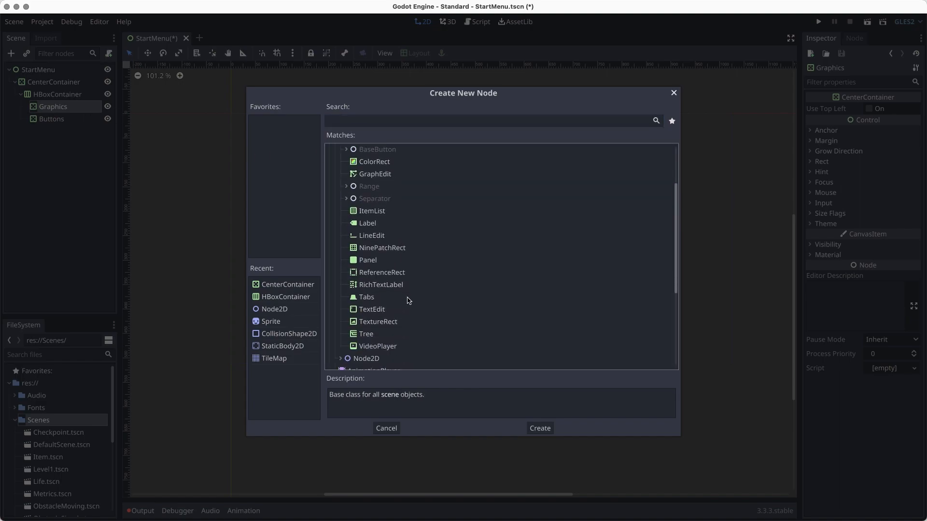
pyautogui.click(381, 327)
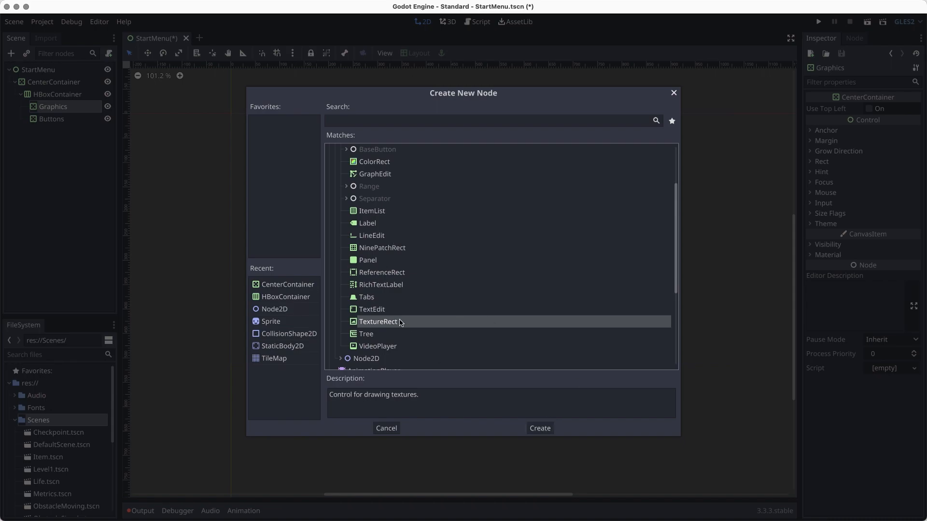
pyautogui.click(540, 429)
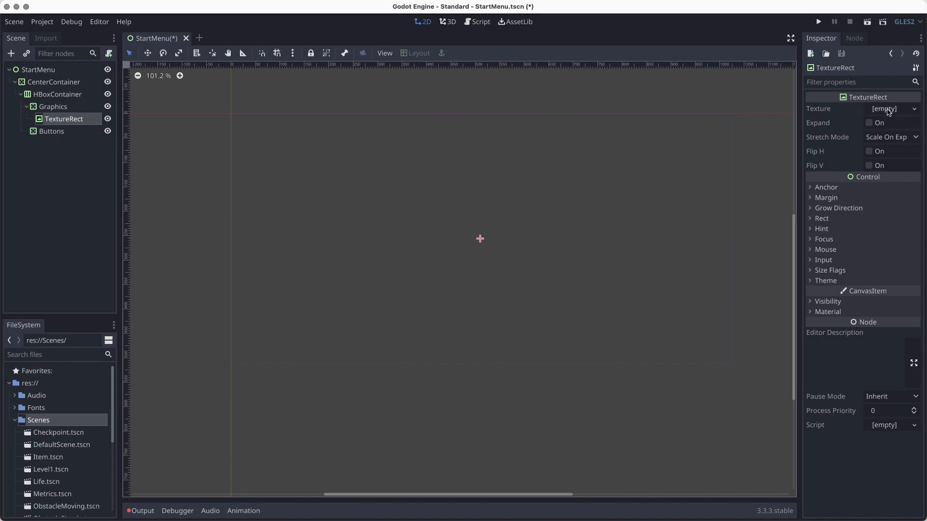
# Load ui_title_title.png from Sprites/ui_titles as the TextureRect's texture
pyautogui.click(890, 110)
pyautogui.click(852, 275)
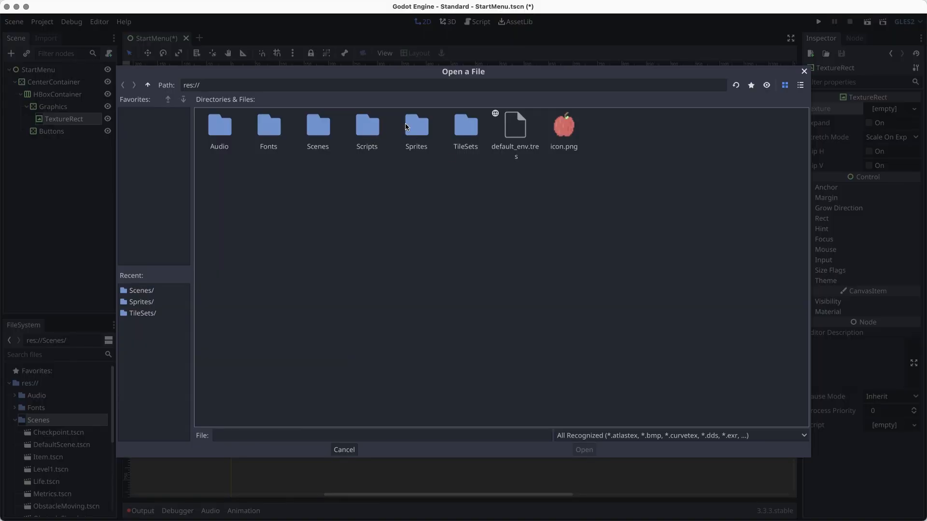
pyautogui.doubleClick(417, 126)
pyautogui.doubleClick(465, 126)
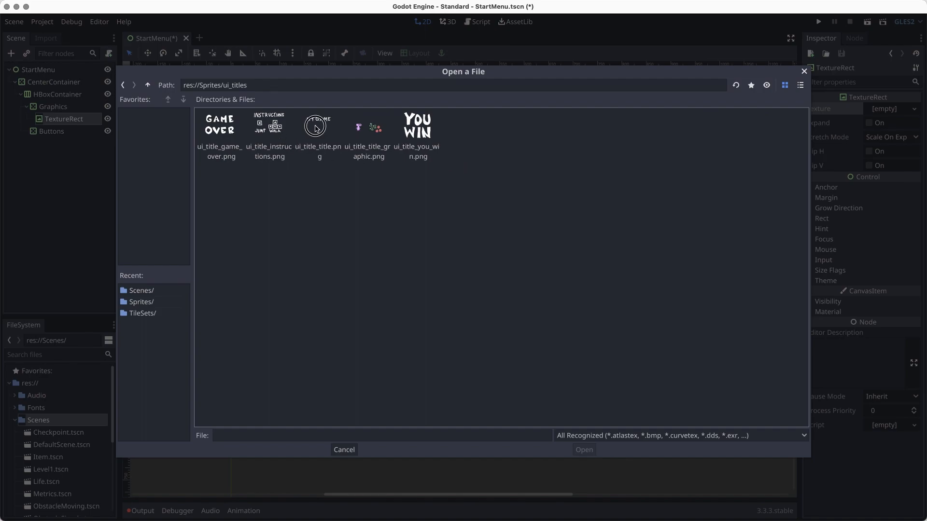
pyautogui.click(319, 140)
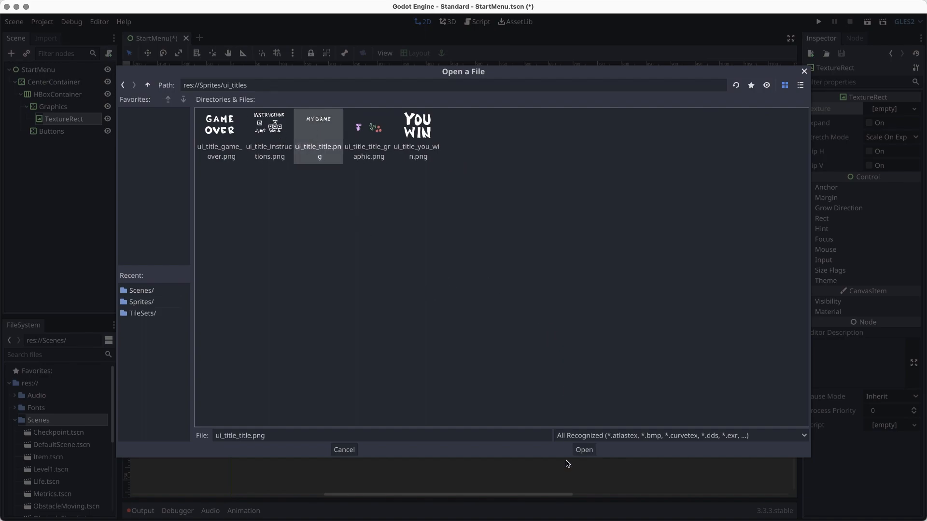
pyautogui.click(585, 449)
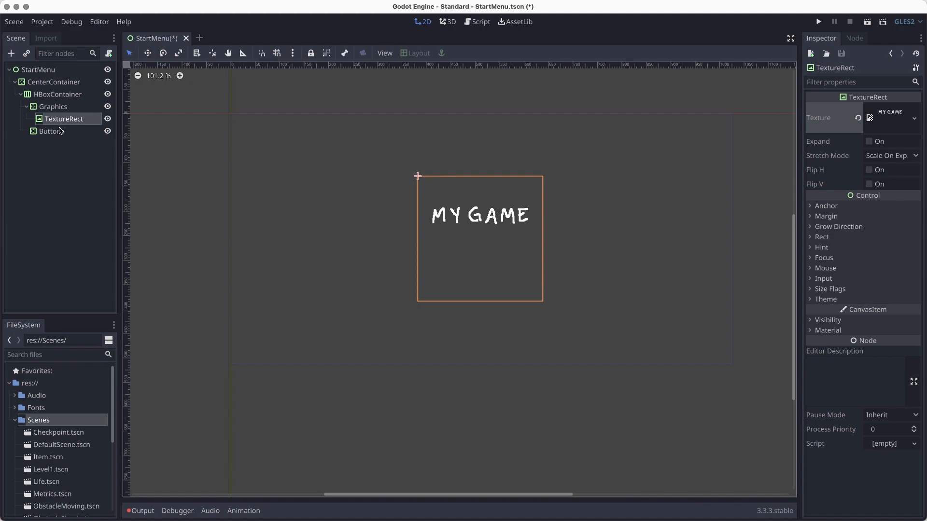
# Inspect the canvas bounds of the Graphics, outer CenterContainer and Buttons nodes one after another
pyautogui.click(54, 107)
pyautogui.click(38, 82)
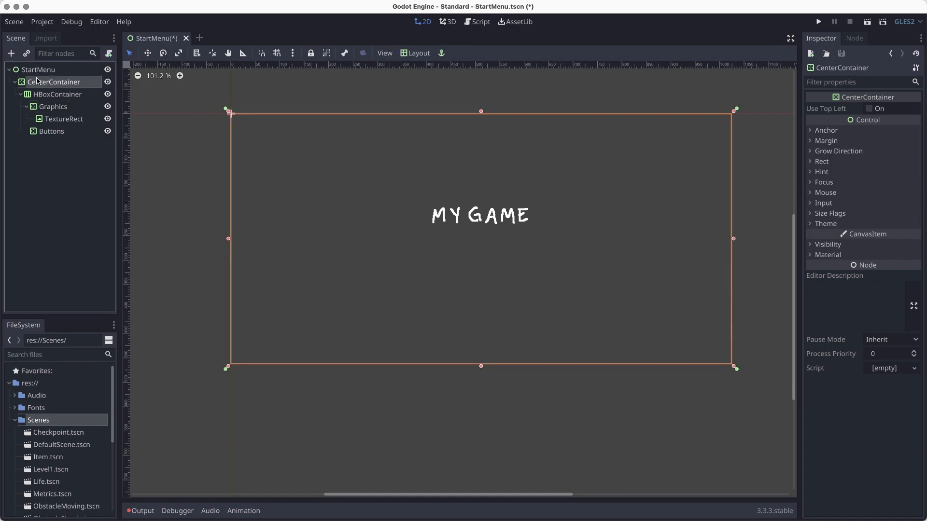
pyautogui.click(52, 107)
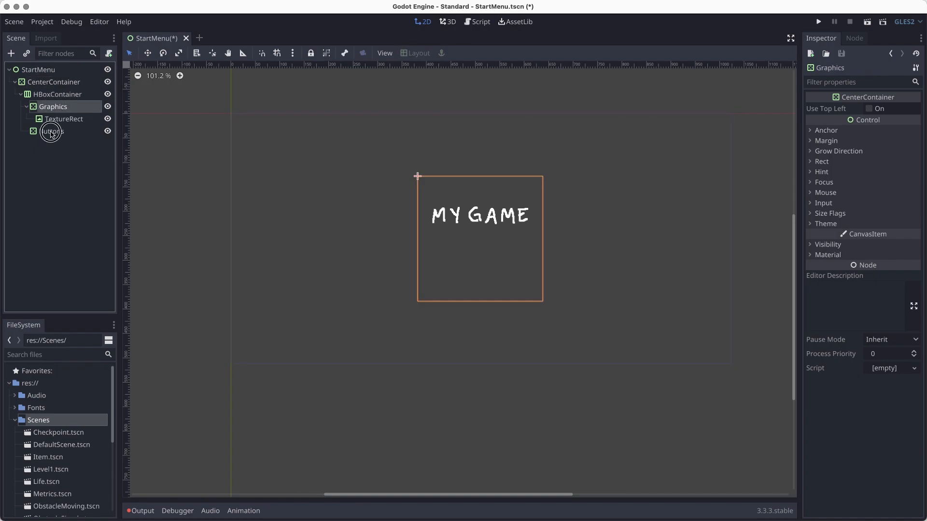
pyautogui.click(50, 131)
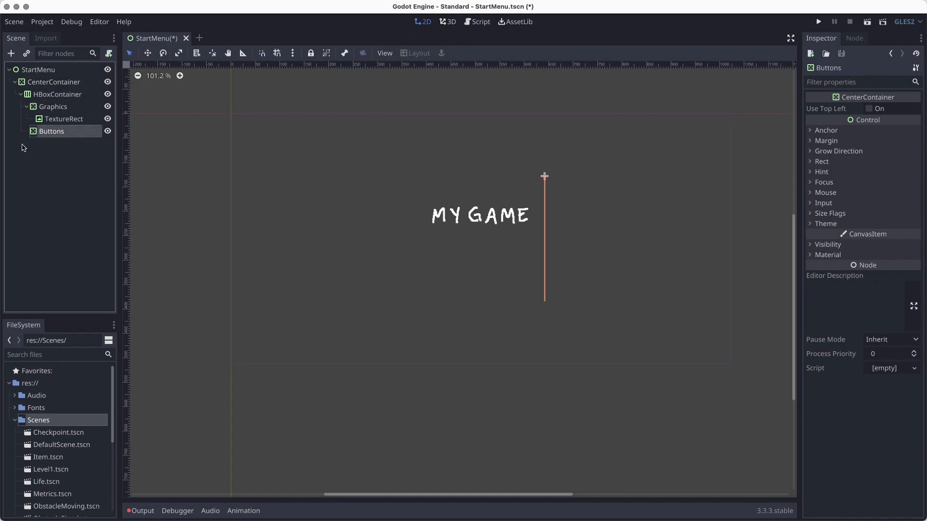
# Tint the title TextureRect light green by setting its Modulate colour to RGB 139, 247, 161
pyautogui.click(63, 119)
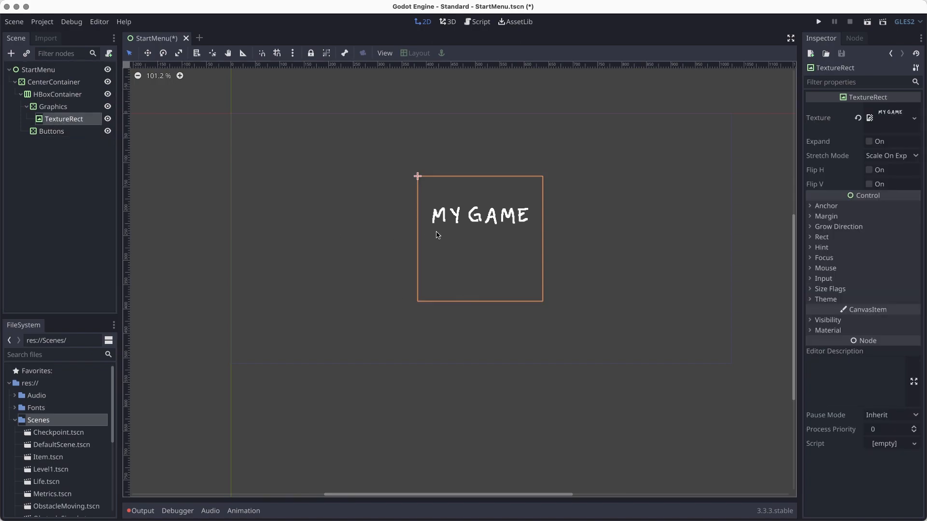
pyautogui.scroll(1, 581, 232)
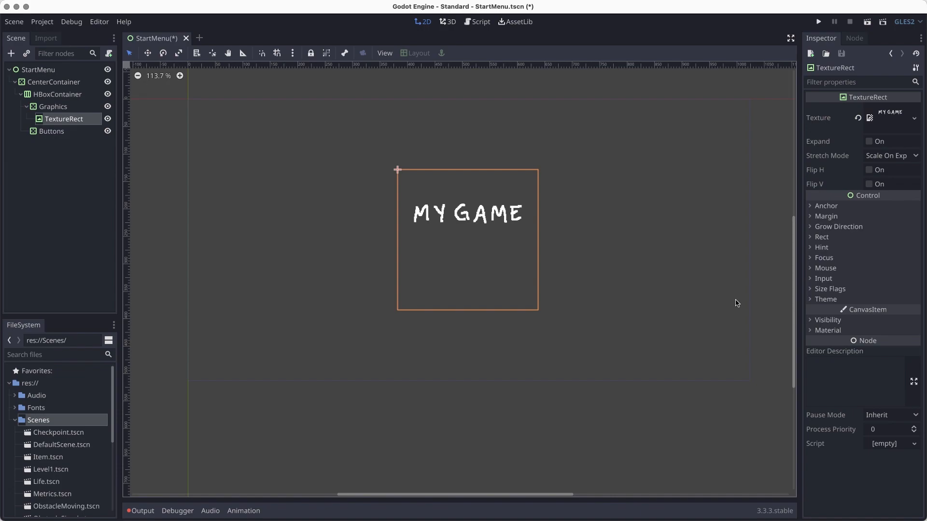
pyautogui.click(842, 320)
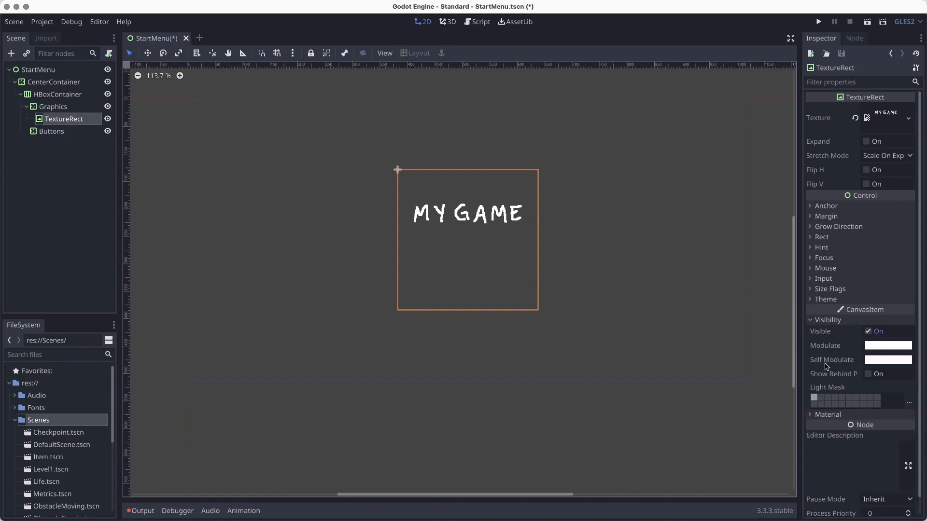
pyautogui.click(876, 345)
pyautogui.moveTo(863, 190); pyautogui.dragTo(863, 194)
pyautogui.moveTo(772, 180); pyautogui.dragTo(794, 178)
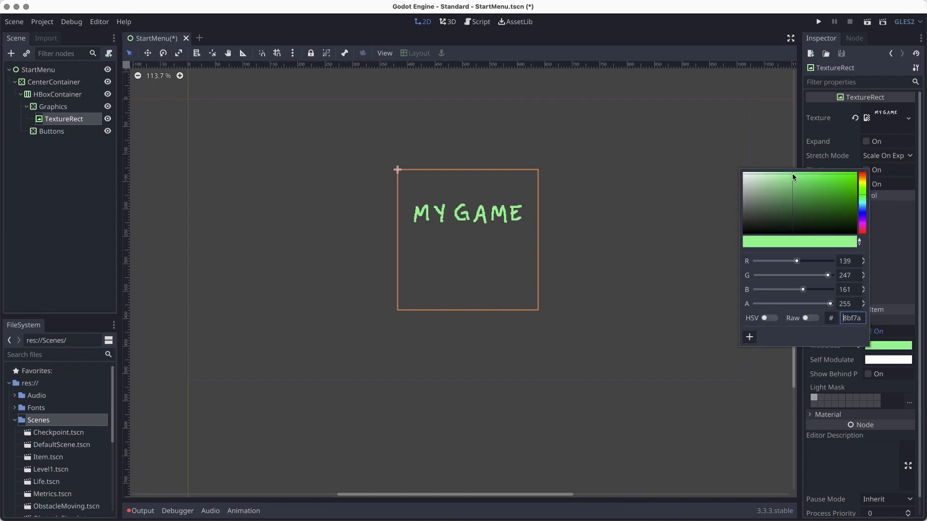
pyautogui.click(823, 360)
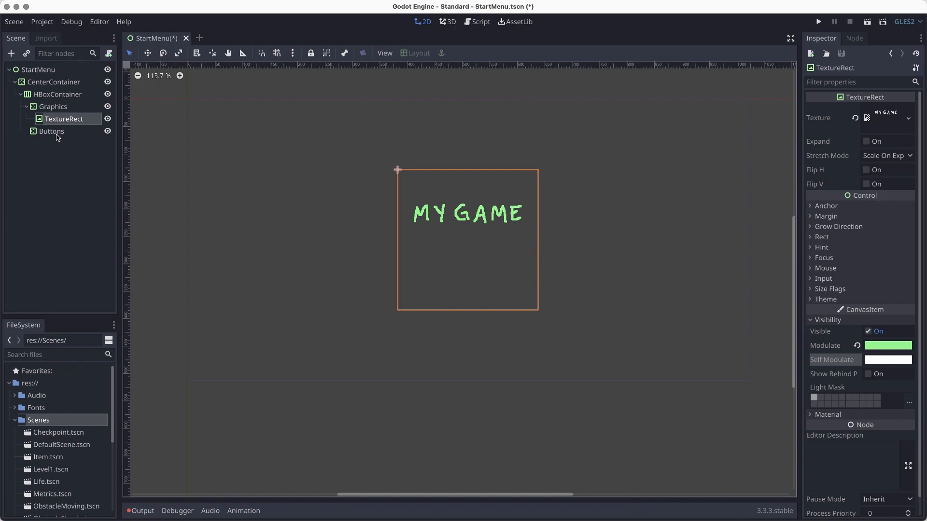
# Add a second TextureRect as a child of the Graphics container
pyautogui.click(53, 108)
pyautogui.rightClick(54, 110)
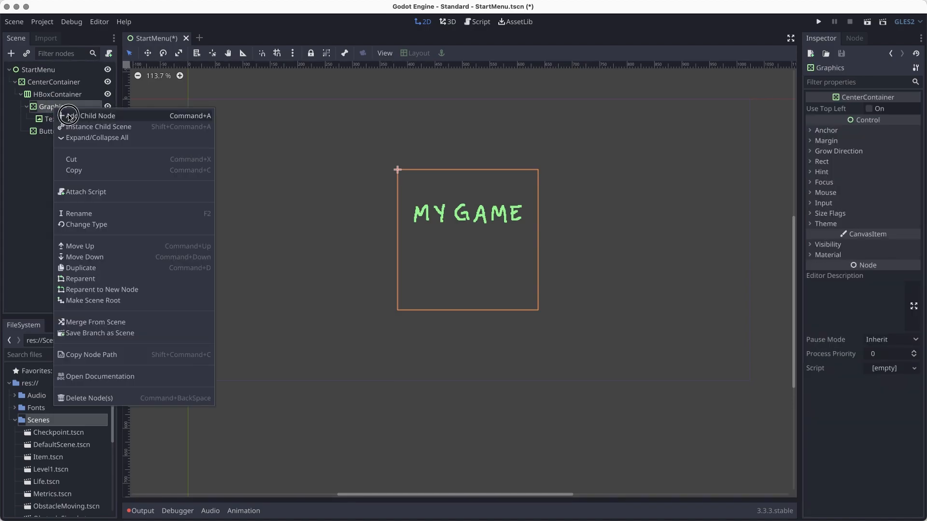
pyautogui.click(68, 114)
pyautogui.write('tex')
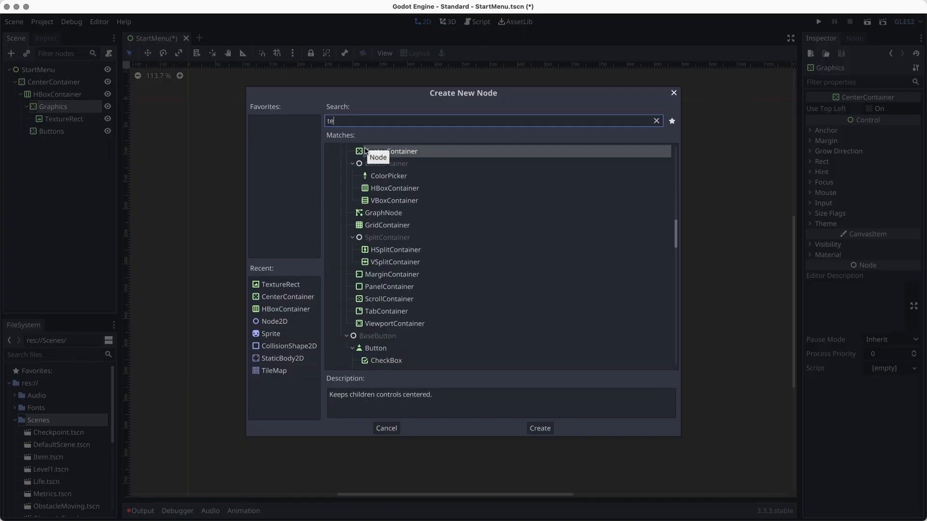
pyautogui.press('Down')
pyautogui.press('Down')
pyautogui.press('Down')
pyautogui.press('Down')
pyautogui.press('Return')
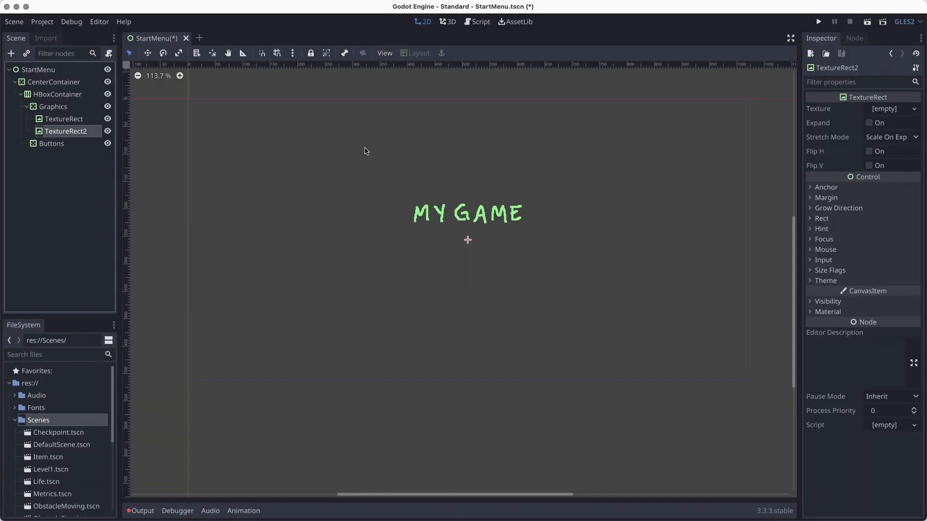
# Rename the first TextureRect under Graphics as Title and the second one as Graphic
pyautogui.doubleClick(67, 120)
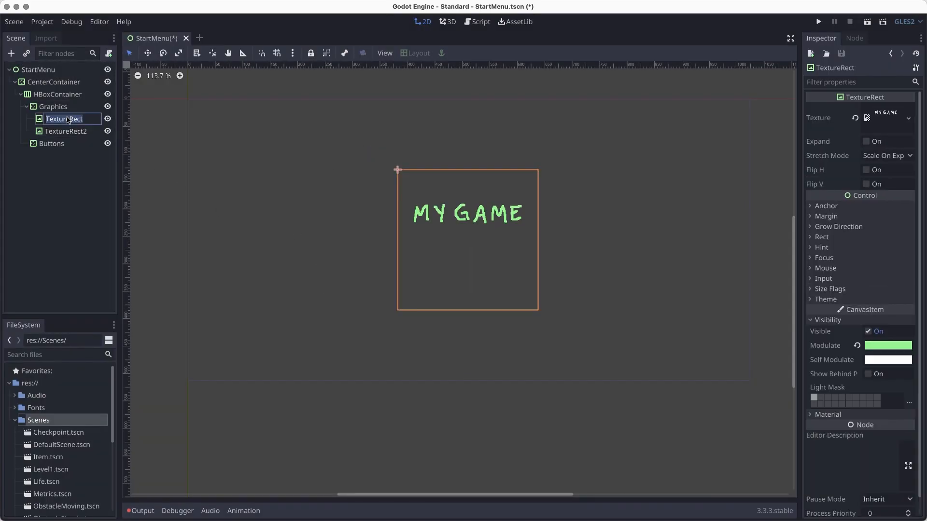
pyautogui.write('Title')
pyautogui.press('Return')
pyautogui.press('Down')
pyautogui.press('F2')
pyautogui.write('Graphic')
pyautogui.press('Return')
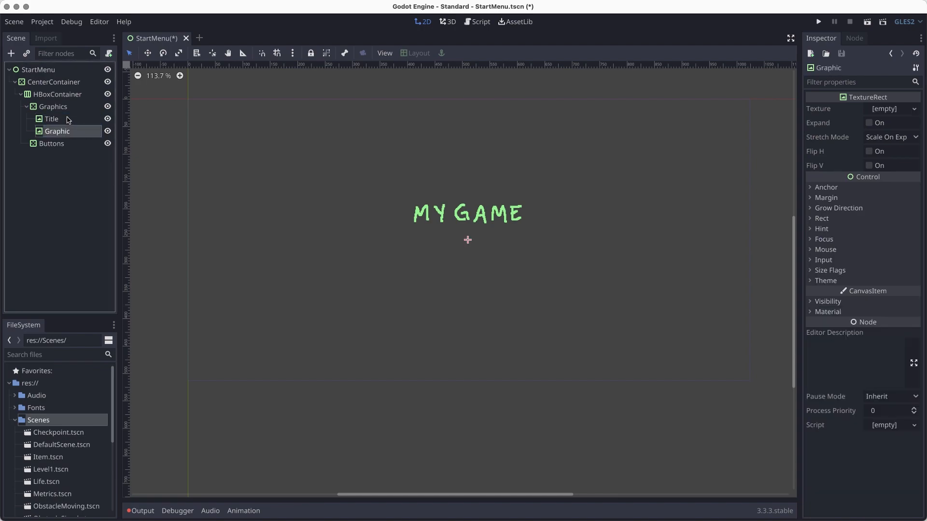
# Load ui_title_title_graphic.png from Sprites/ui_titles as the Graphic node's texture
pyautogui.click(890, 110)
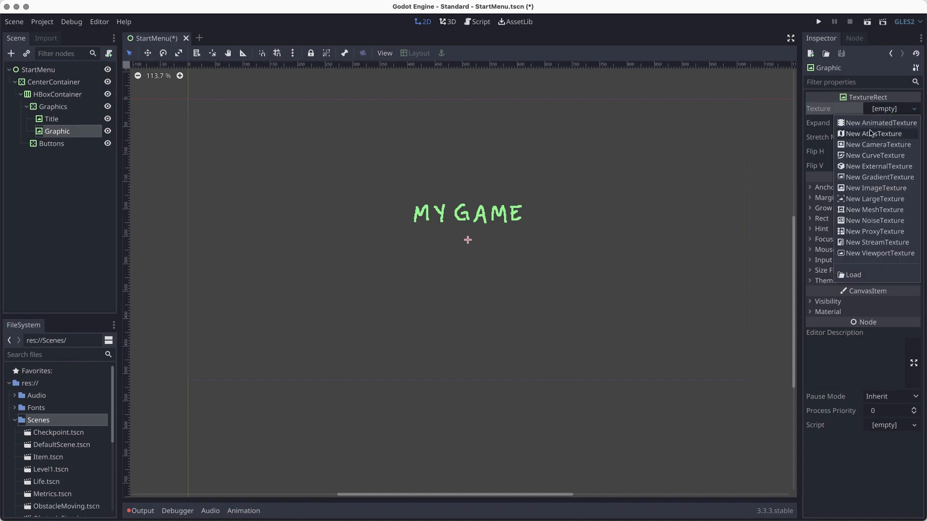
pyautogui.click(853, 275)
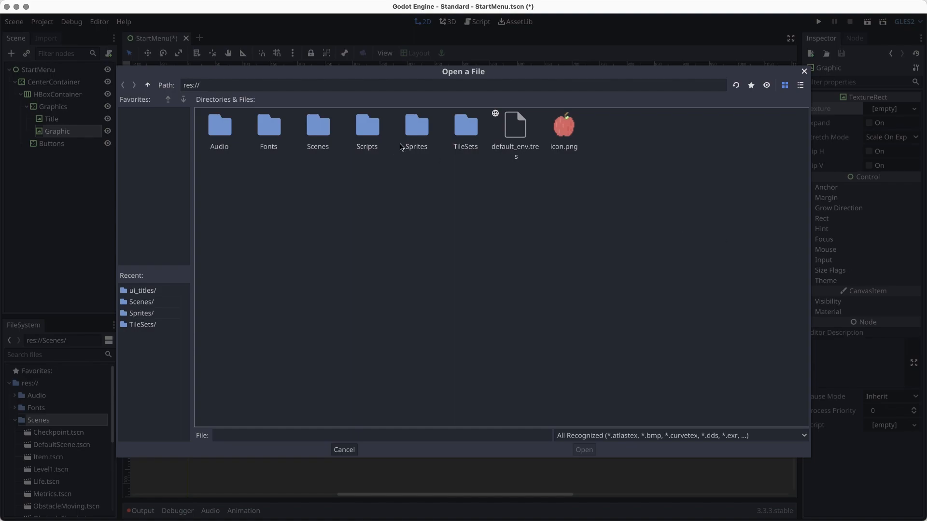
pyautogui.click(413, 130)
pyautogui.doubleClick(476, 137)
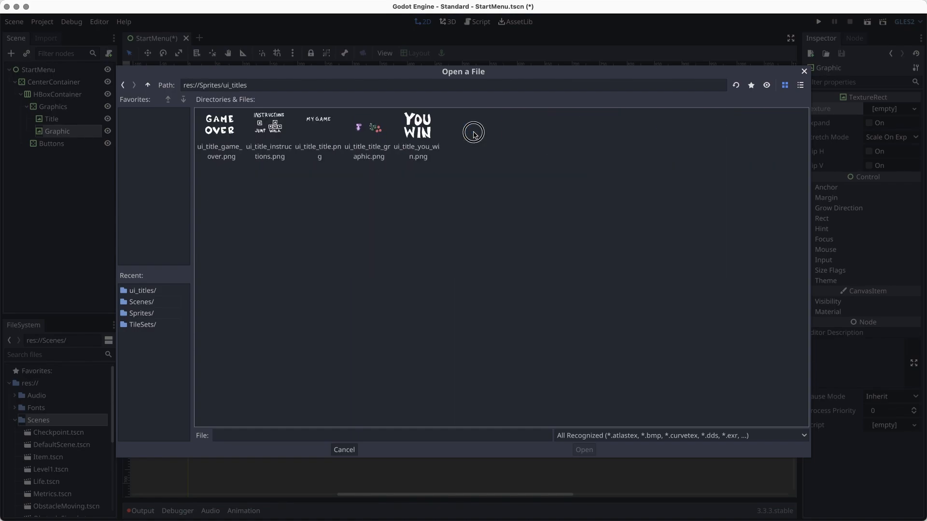
pyautogui.click(381, 145)
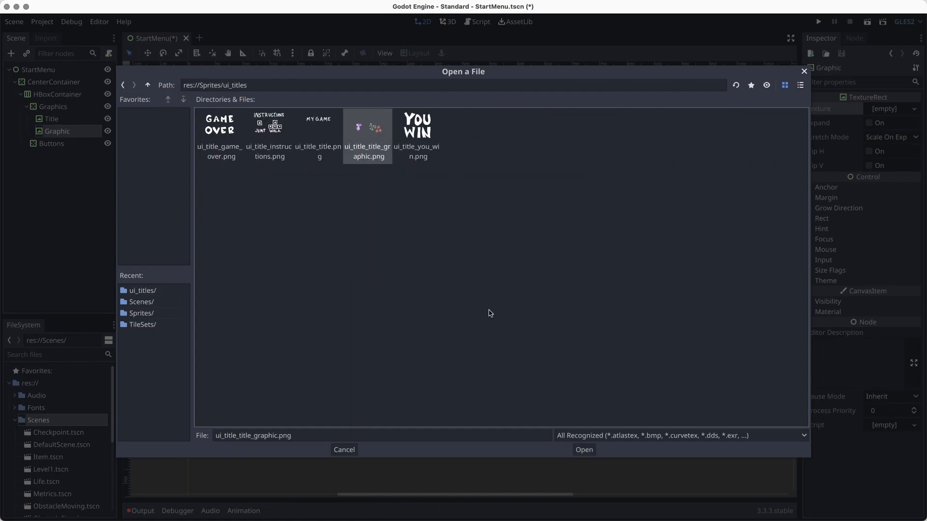
pyautogui.click(584, 450)
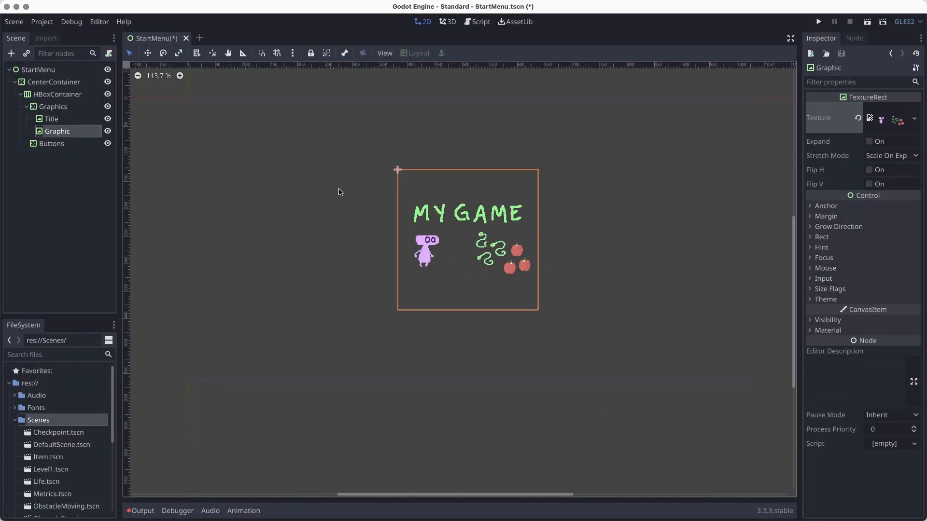
pyautogui.click(75, 119)
pyautogui.click(73, 130)
pyautogui.click(61, 108)
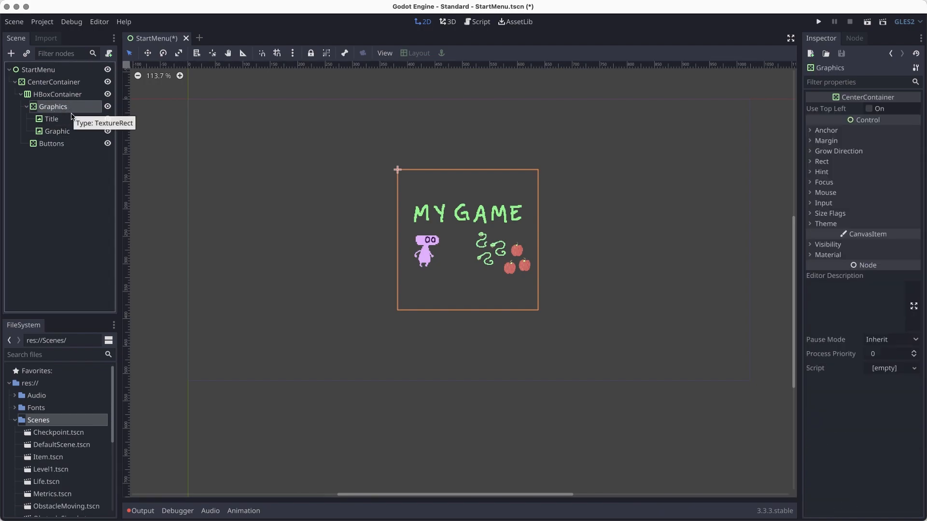
pyautogui.click(27, 107)
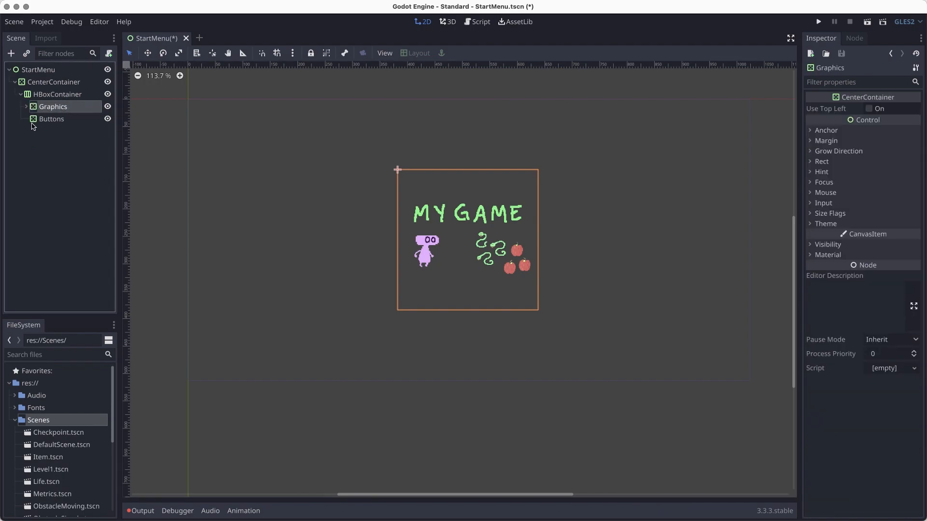
pyautogui.click(26, 107)
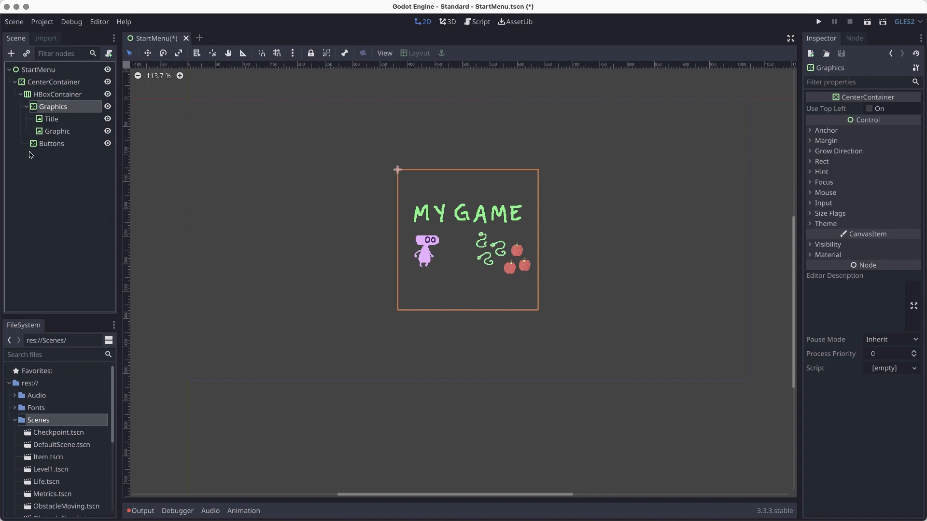
# Add a VBoxContainer as a child of the Buttons container
pyautogui.click(51, 148)
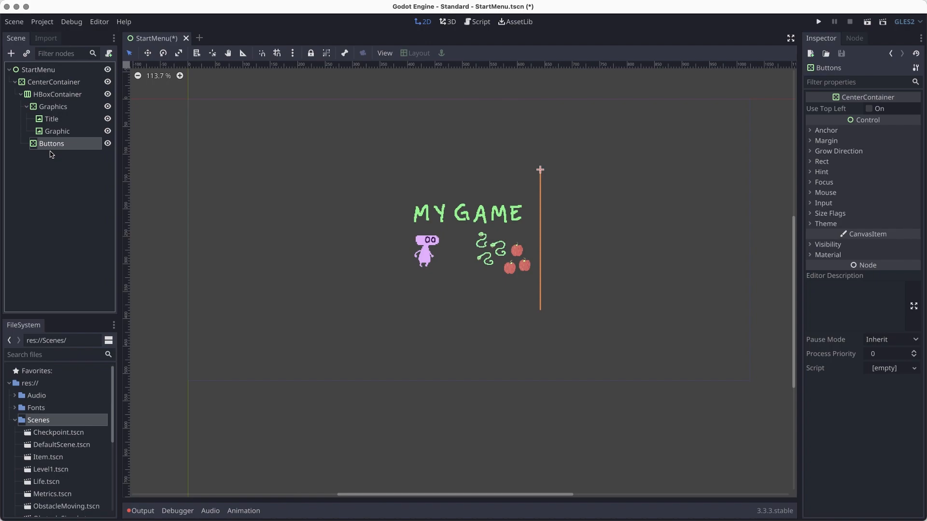
pyautogui.rightClick(49, 145)
pyautogui.click(73, 156)
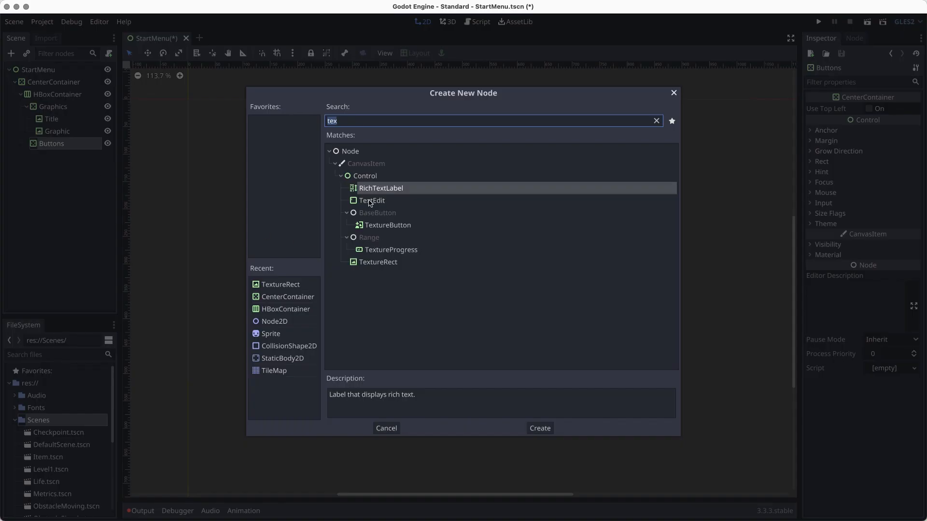
pyautogui.write('vbox')
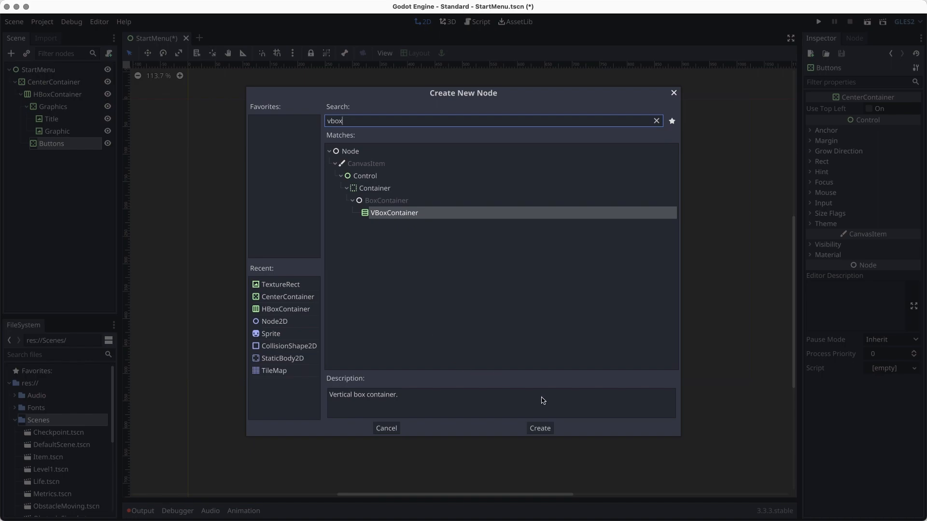
pyautogui.click(547, 431)
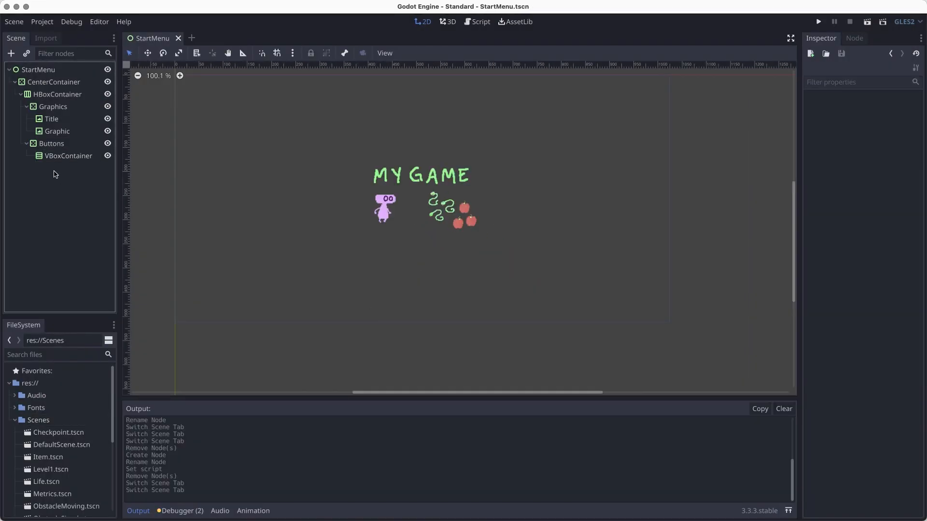
# Add a TextureButton as a child of the VBoxContainer under Buttons
pyautogui.click(57, 158)
pyautogui.rightClick(63, 159)
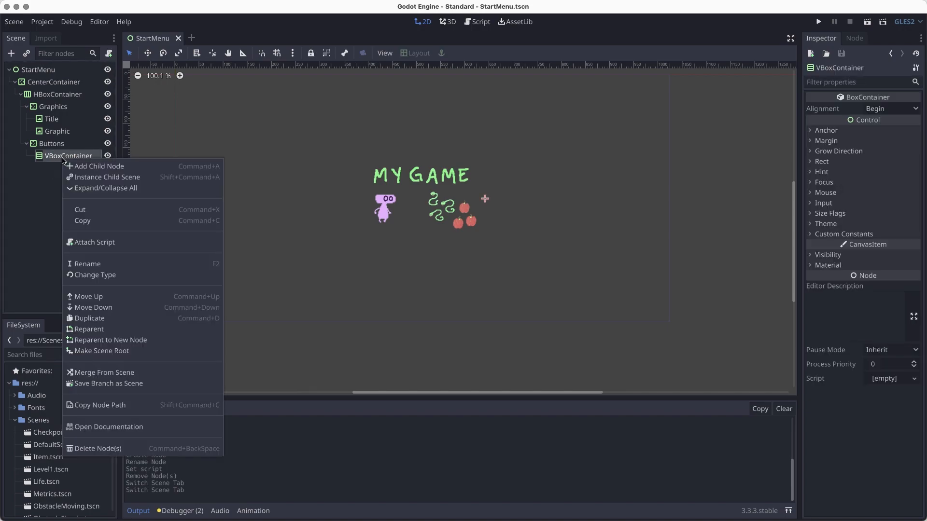
pyautogui.click(81, 167)
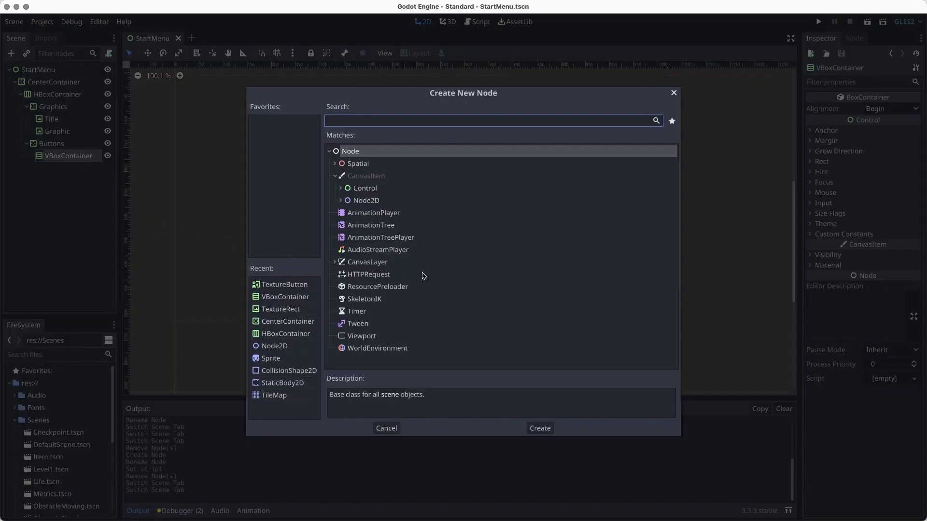
pyautogui.write('button')
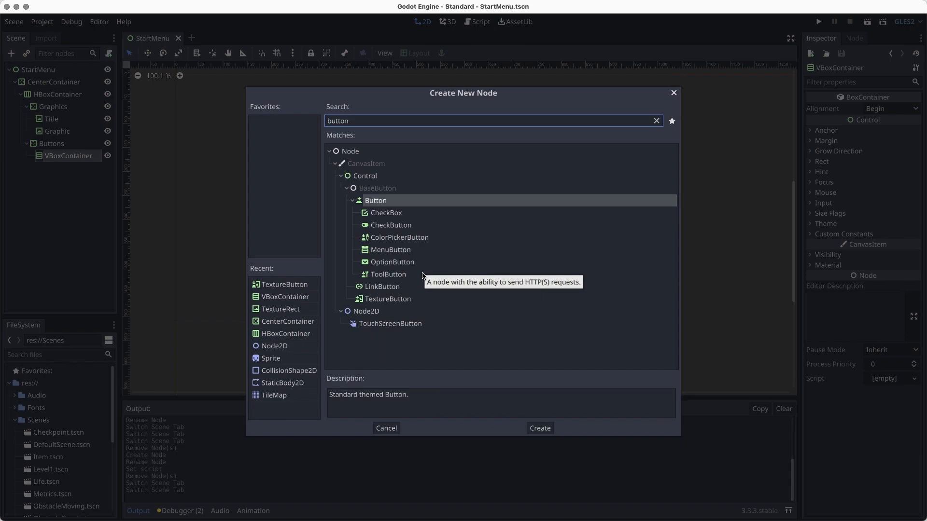
pyautogui.click(352, 200)
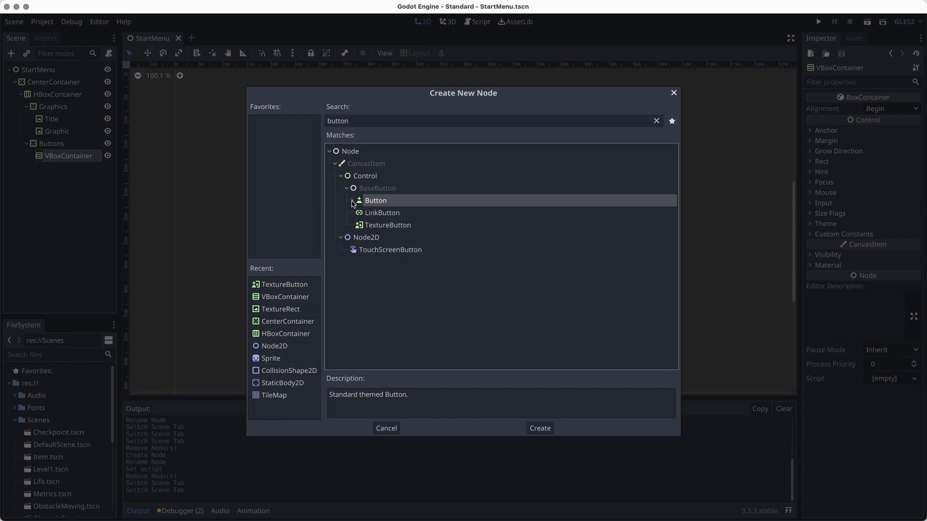
pyautogui.click(374, 229)
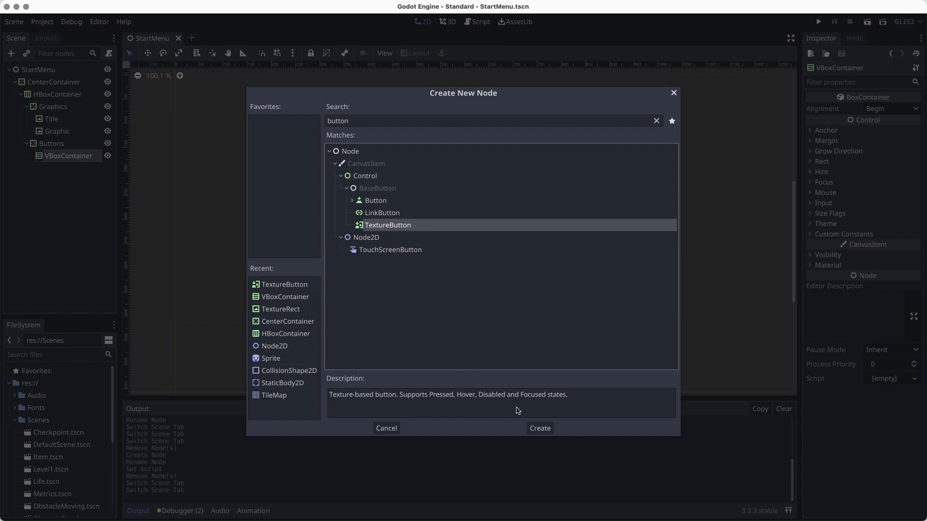
pyautogui.click(538, 429)
# Rename the new TextureButton as StartButton
pyautogui.doubleClick(86, 172)
pyautogui.write('StartBu')
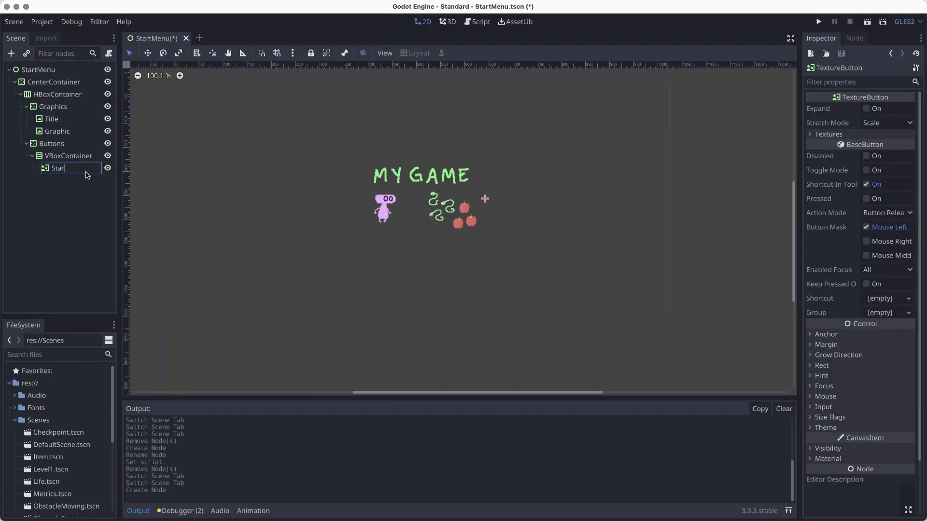
pyautogui.write('tton')
pyautogui.press('Return')
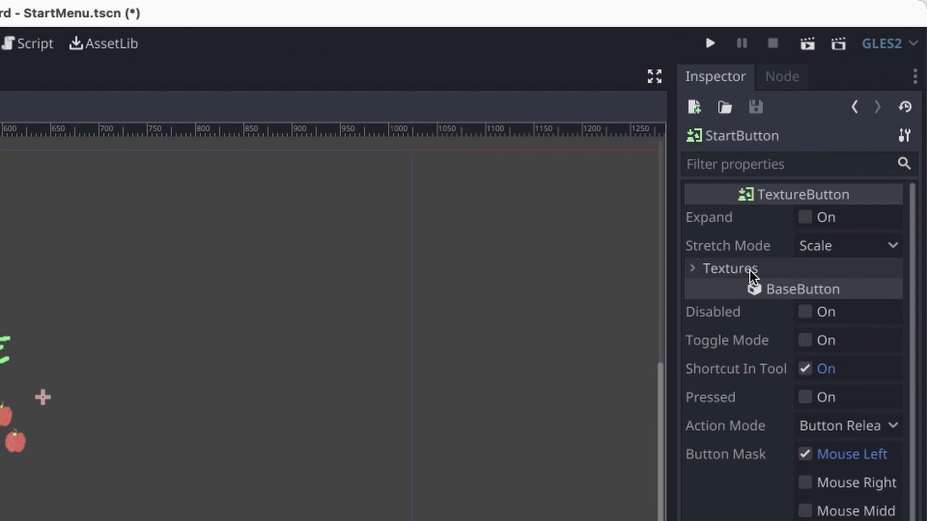
# Load ui_button_start_3.png from Sprites/ui_button_start as StartButton's Normal texture
pyautogui.click(751, 276)
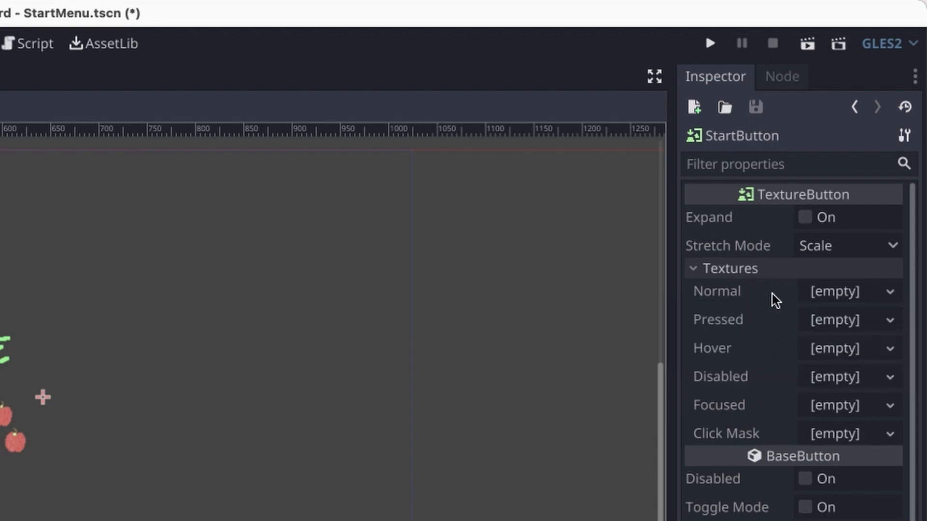
pyautogui.moveTo(776, 300)
pyautogui.moveTo(733, 332)
pyautogui.moveTo(748, 444)
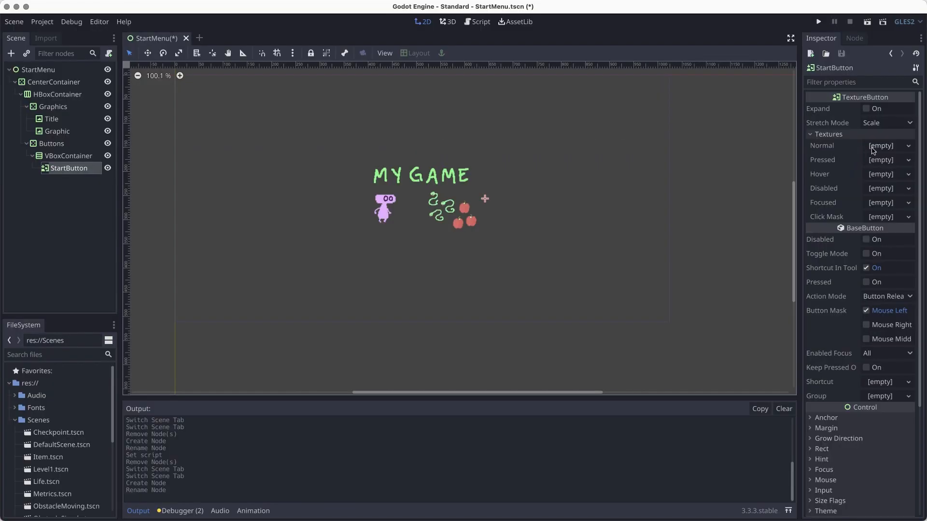
pyautogui.click(831, 292)
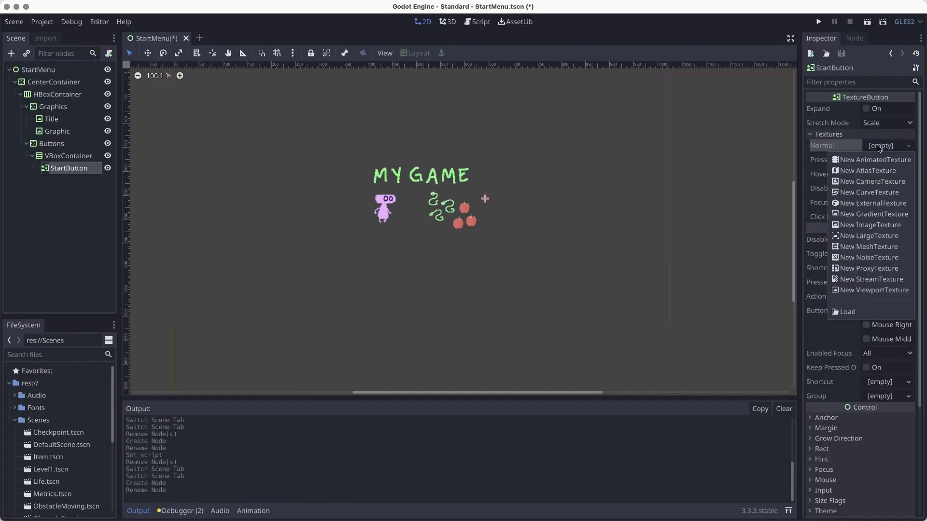
pyautogui.click(846, 311)
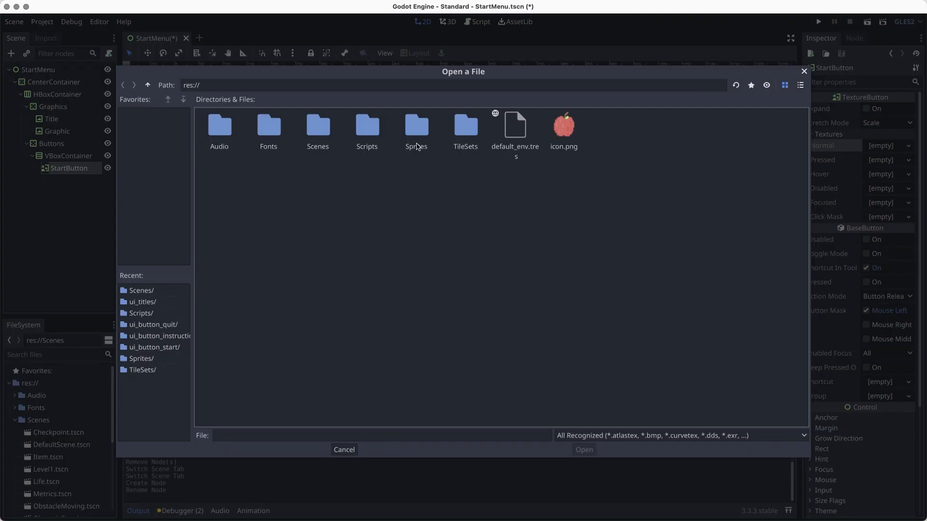
pyautogui.doubleClick(418, 136)
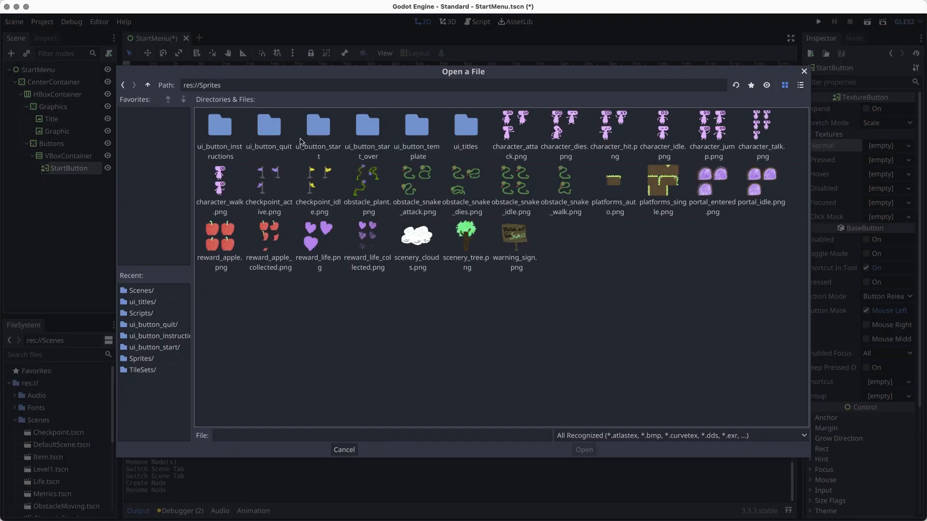
pyautogui.doubleClick(312, 135)
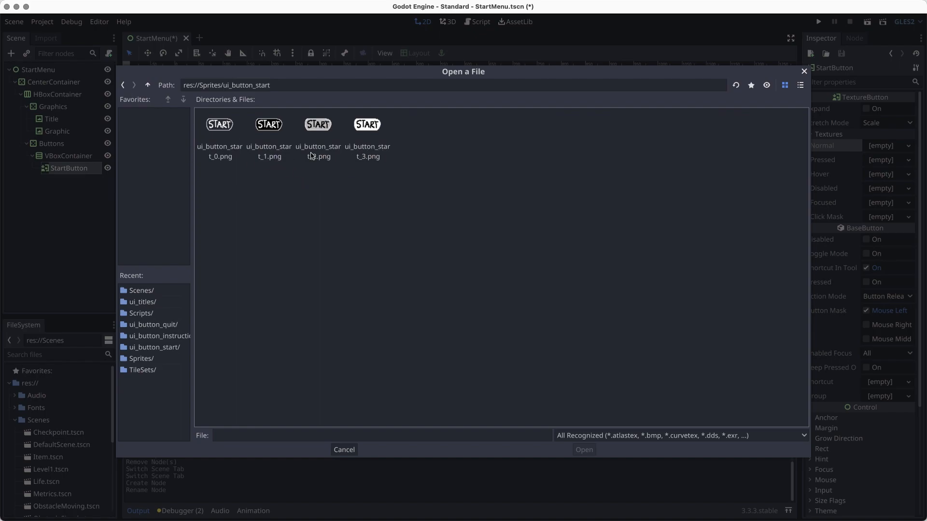
pyautogui.click(368, 126)
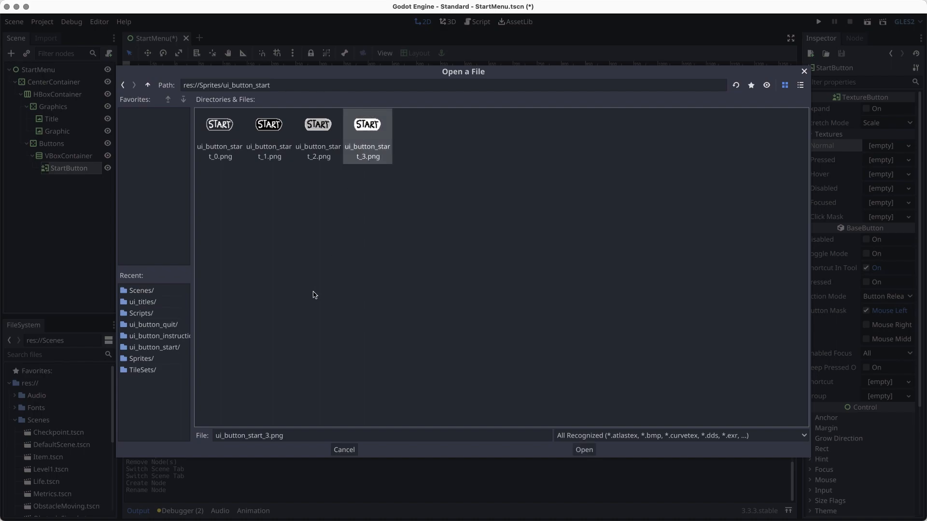
pyautogui.click(585, 450)
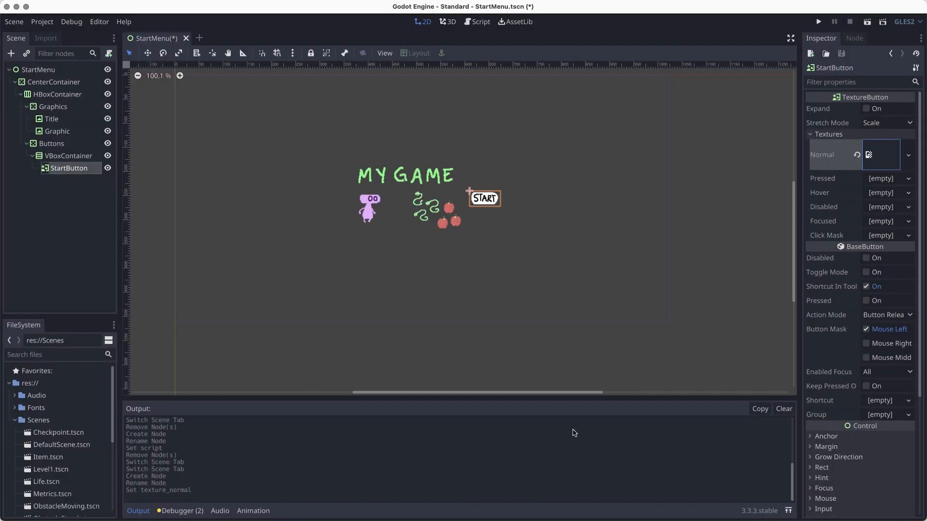
# Load ui_button_start_1.png from Sprites/ui_button_start as StartButton's Pressed texture
pyautogui.click(882, 180)
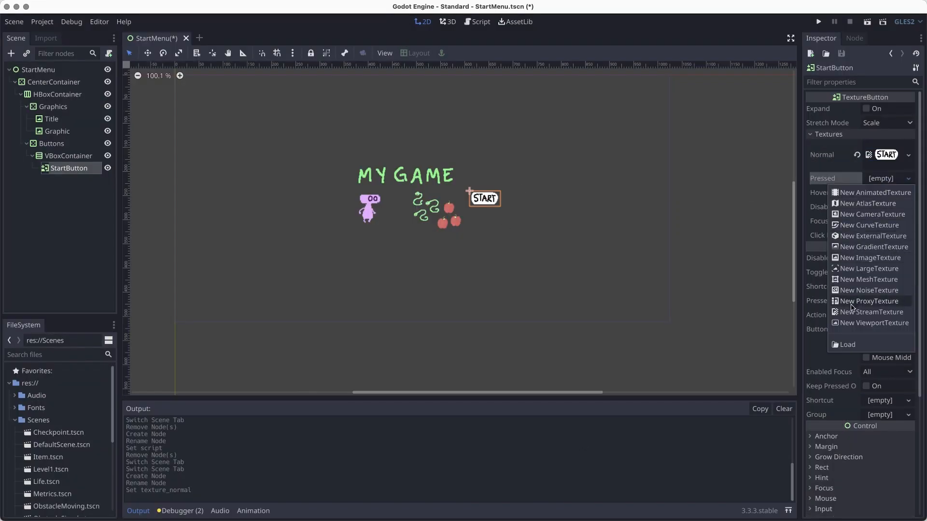
pyautogui.click(839, 346)
pyautogui.doubleClick(423, 132)
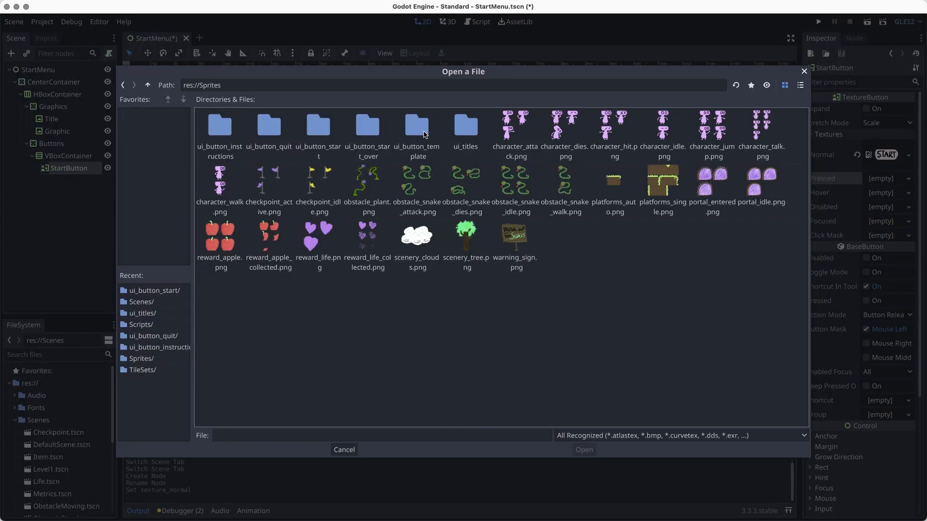
pyautogui.doubleClick(307, 126)
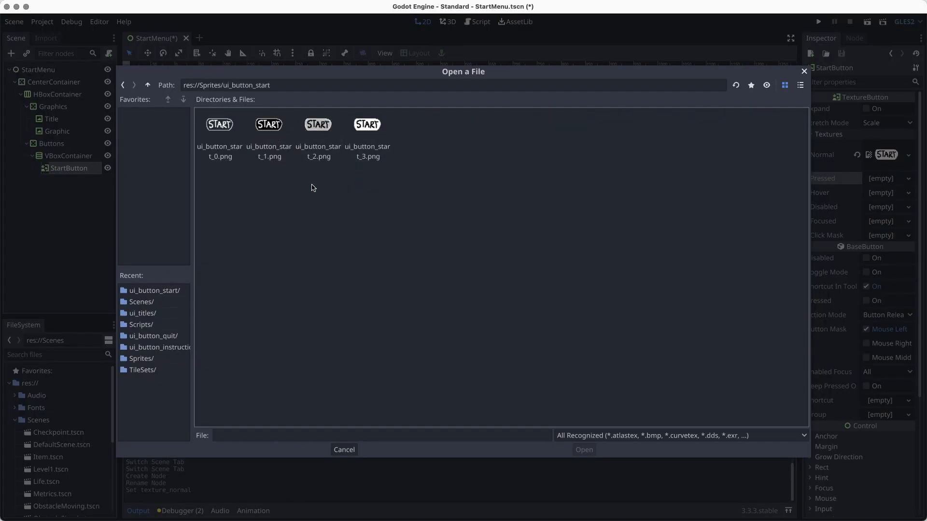
pyautogui.click(262, 131)
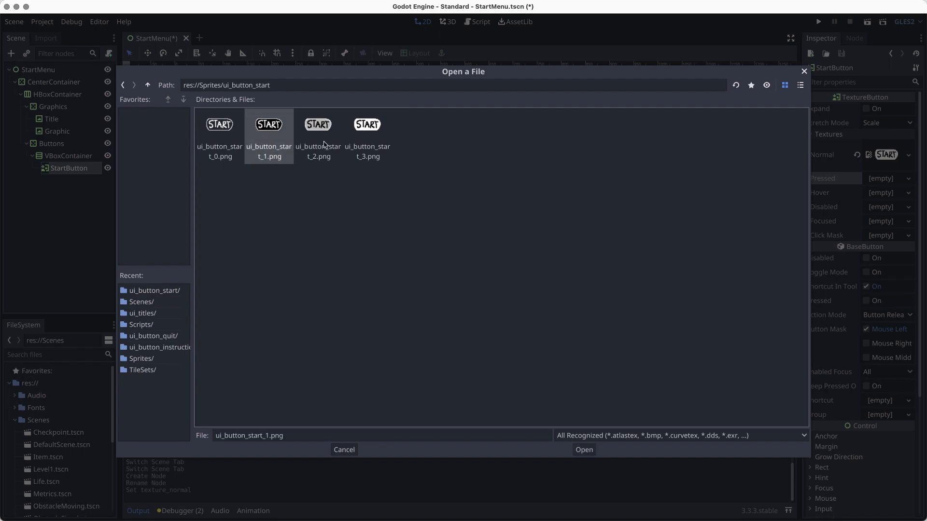
pyautogui.click(583, 450)
# Load ui_button_start_2.png from Sprites/ui_button_start as StartButton's Hover texture
pyautogui.click(890, 211)
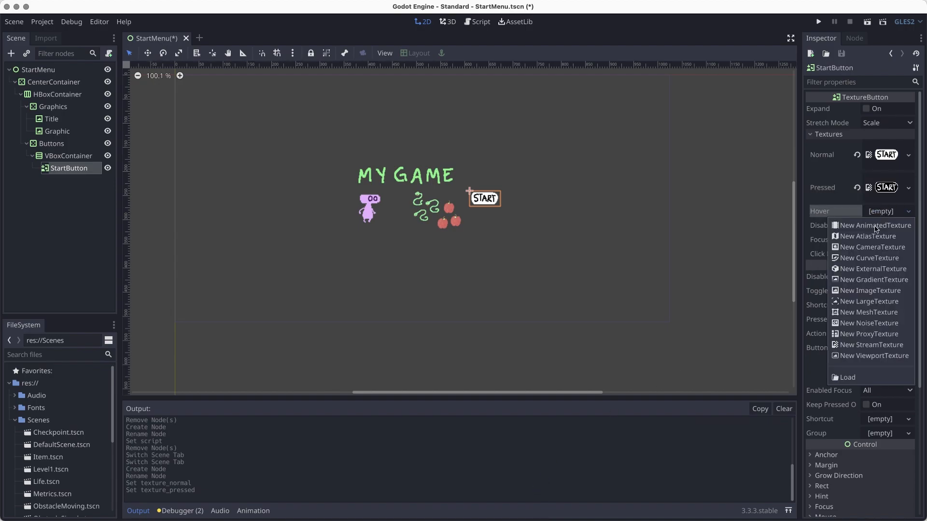
pyautogui.click(846, 381)
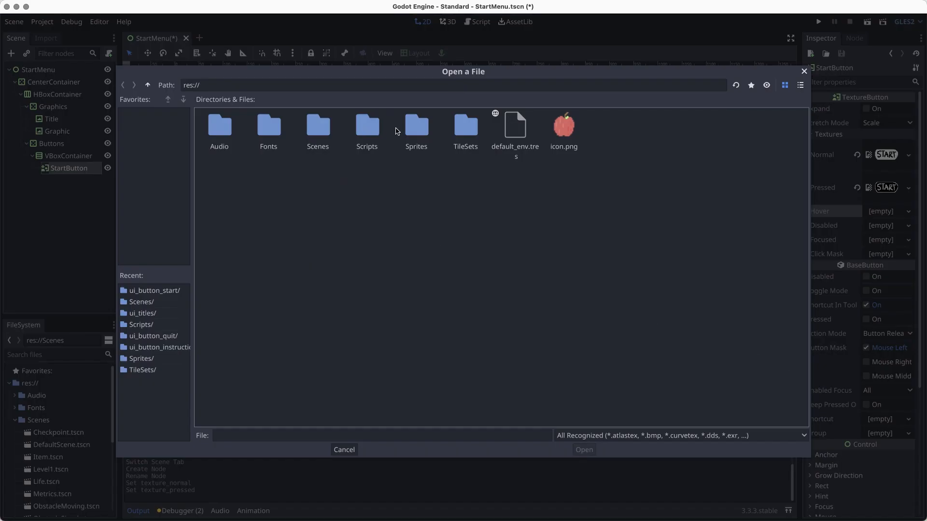
pyautogui.doubleClick(416, 127)
pyautogui.doubleClick(324, 133)
pyautogui.click(323, 135)
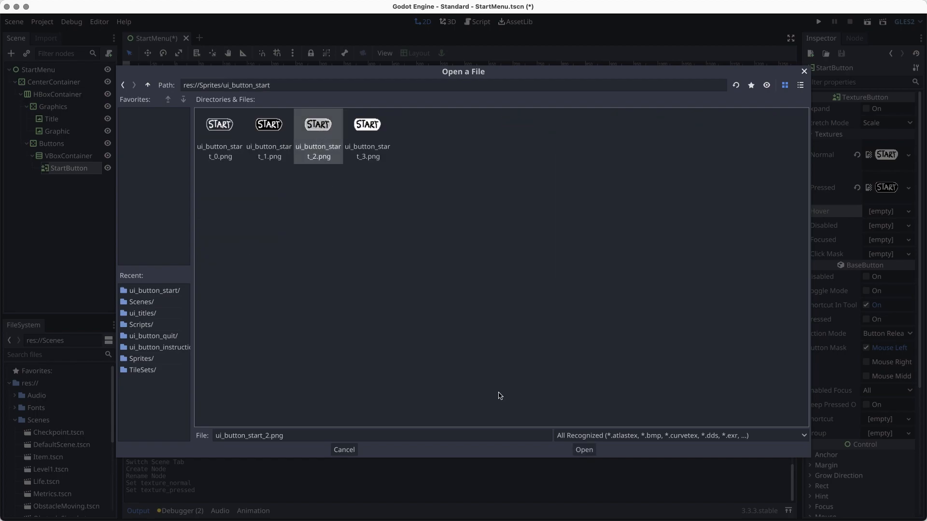
pyautogui.click(584, 450)
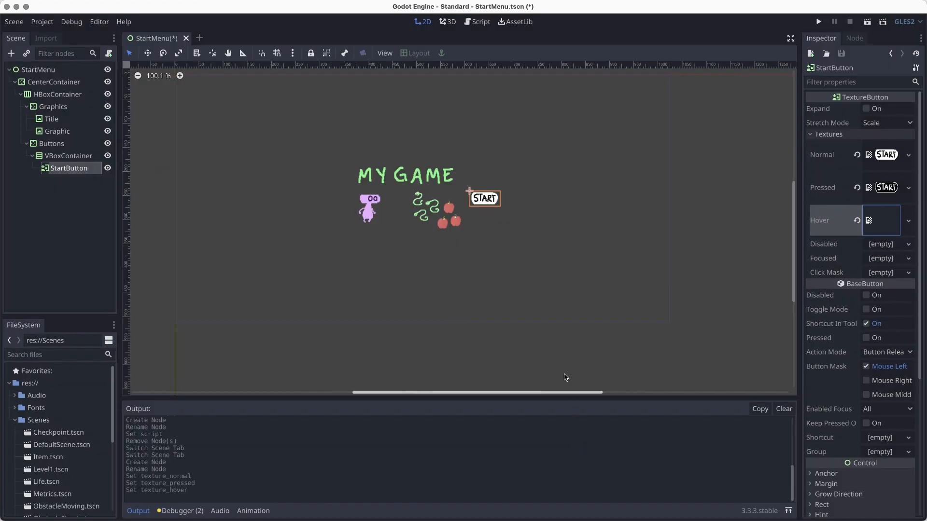
# Run the StartMenu scene to check StartButton's textures, and close the game window
pyautogui.click(868, 22)
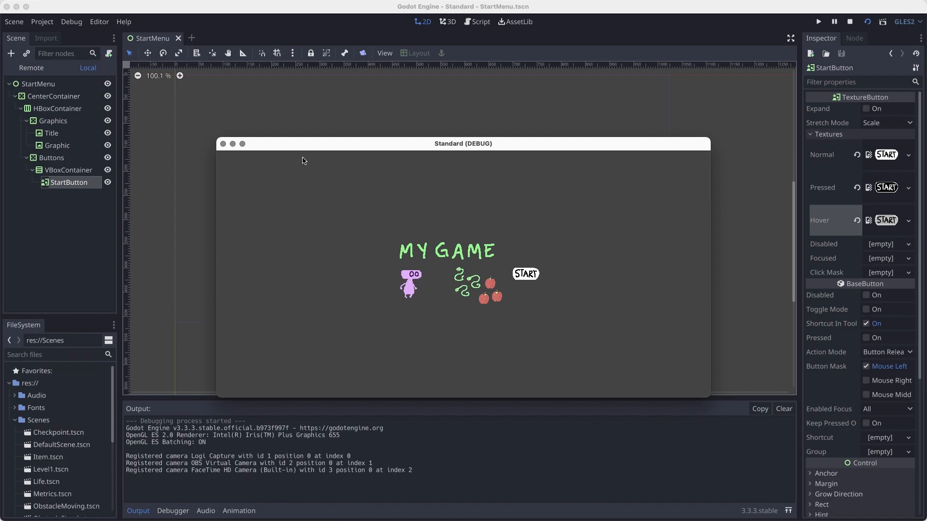
pyautogui.click(223, 144)
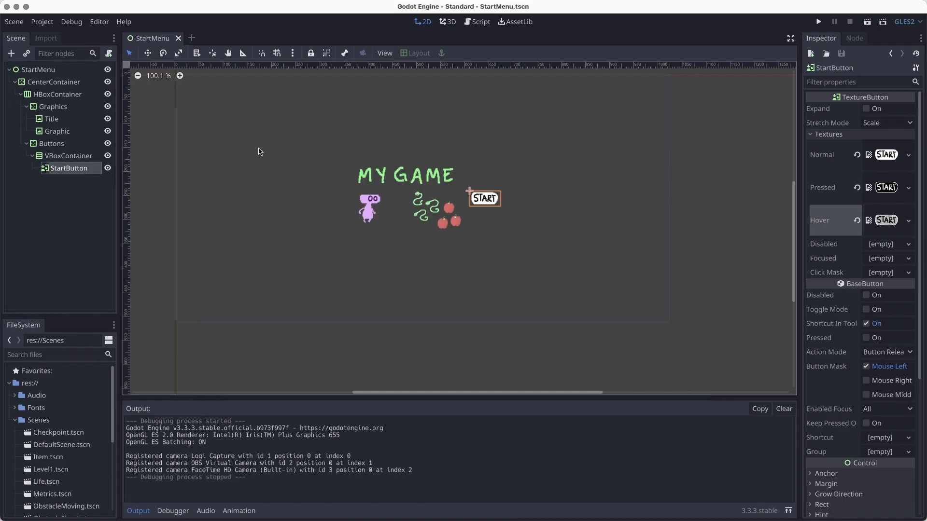
# Set StartButton's Modulate colour to the green sampled from the MY GAME title in the viewport
pyautogui.click(836, 134)
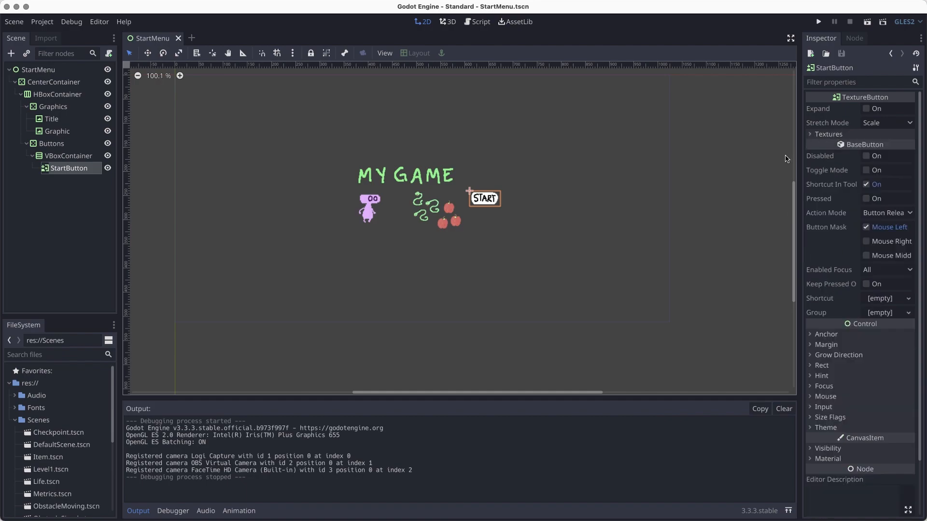
pyautogui.click(844, 451)
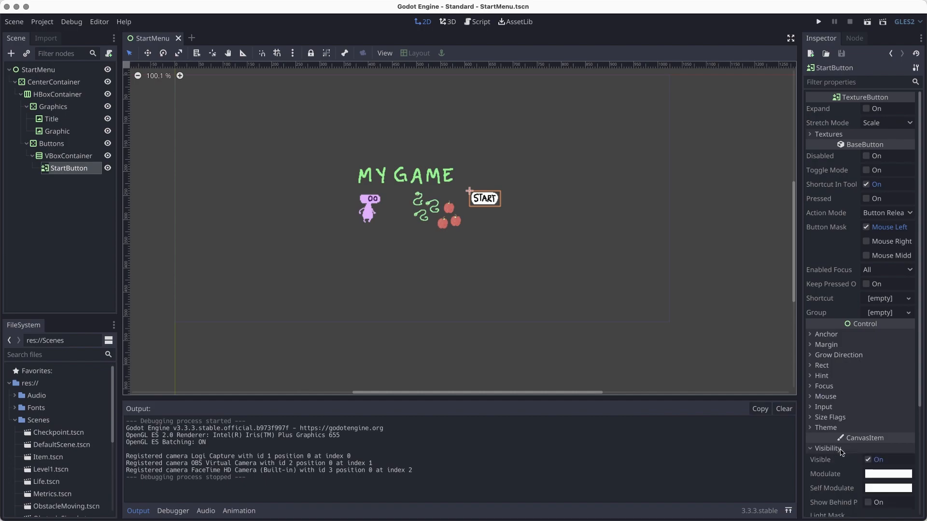
pyautogui.scroll(-3, 867, 379)
pyautogui.scroll(-2, 867, 379)
pyautogui.click(888, 327)
pyautogui.click(859, 223)
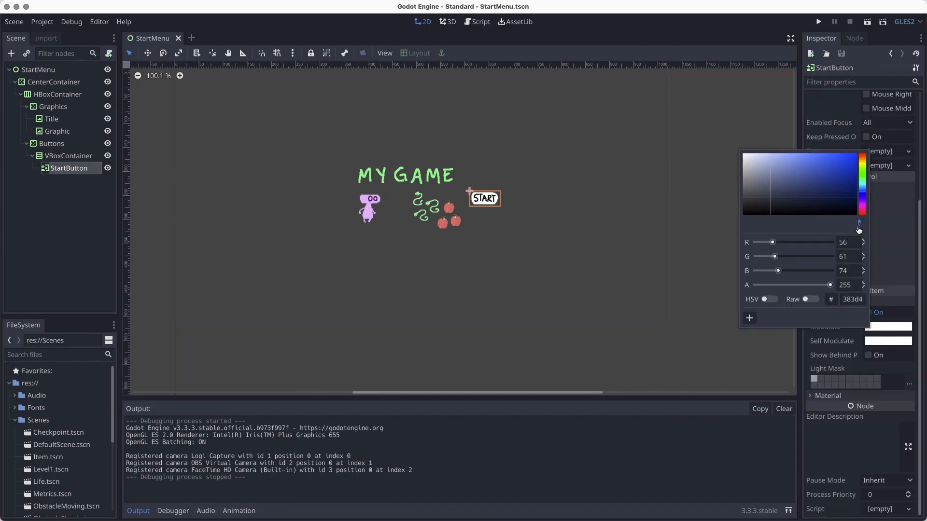
pyautogui.click(437, 172)
pyautogui.click(548, 224)
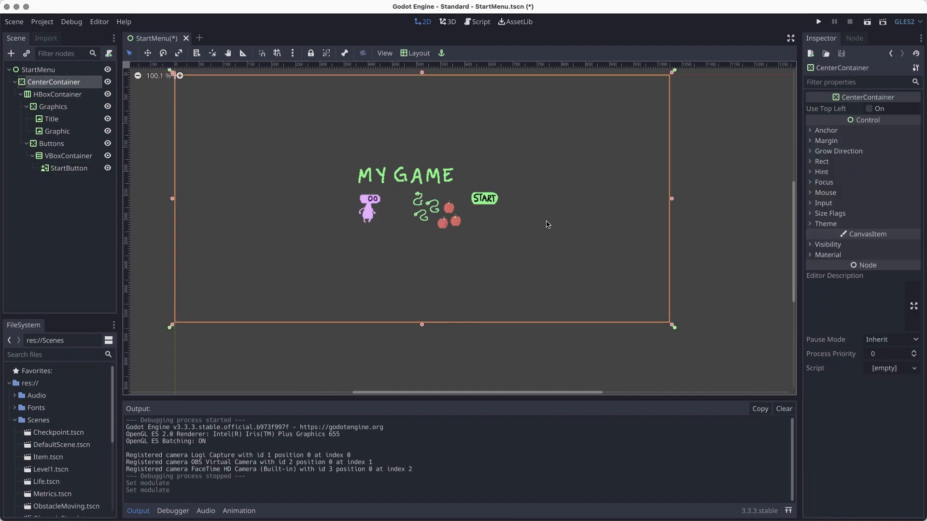
# Run the StartMenu scene, test the green StartButton's hover and pressed states, and close the game window
pyautogui.click(867, 21)
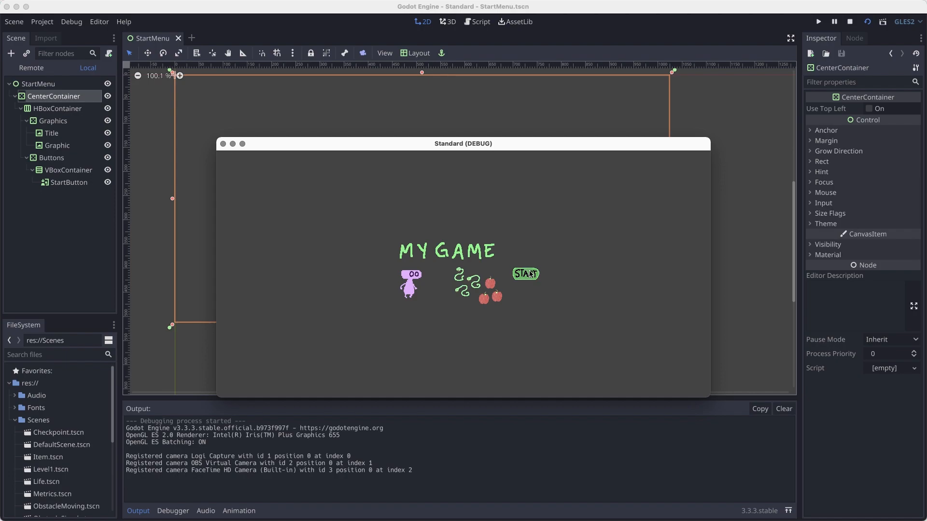
pyautogui.click(528, 276)
pyautogui.click(223, 144)
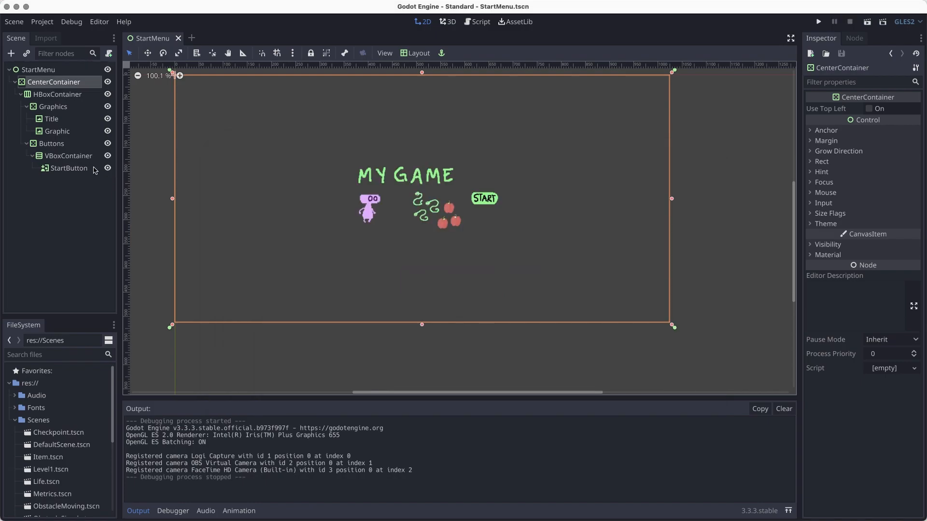
# Duplicate StartButton within the VBoxContainer and rename the copy as InstructionsButton
pyautogui.click(95, 168)
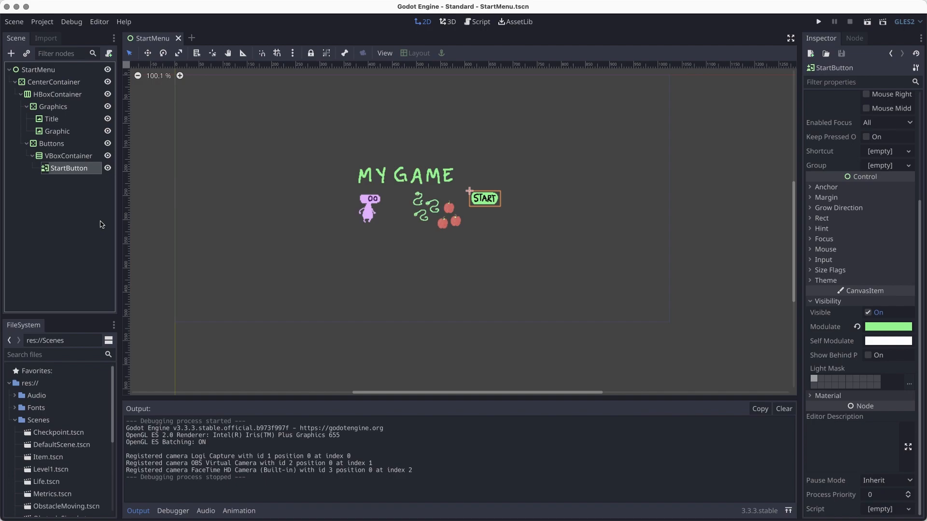
pyautogui.press('super+d')
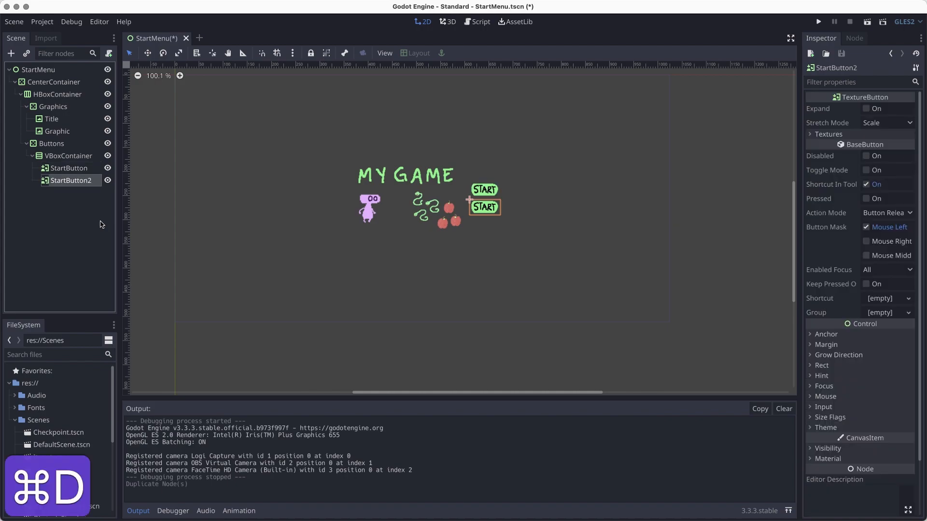
pyautogui.press('Return')
pyautogui.write('InstructionsBu')
pyautogui.write('tton')
pyautogui.press('Return')
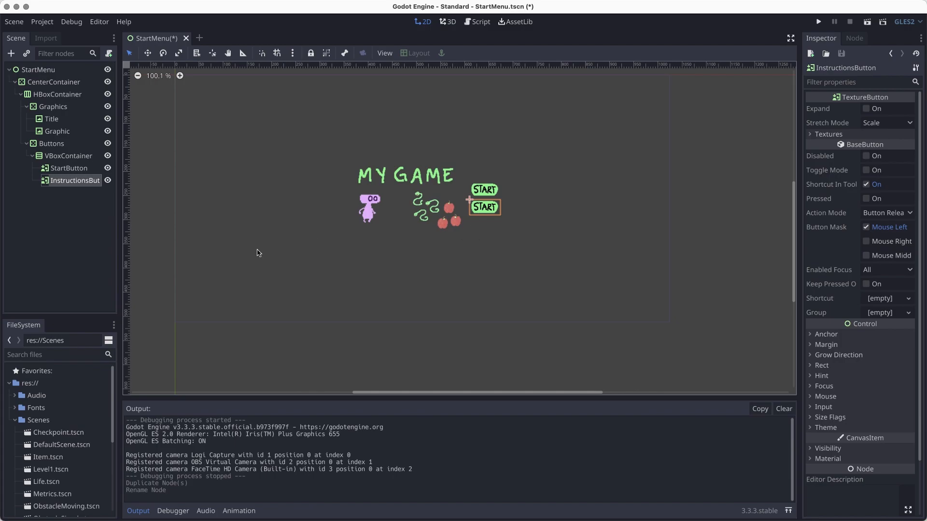
pyautogui.click(503, 237)
pyautogui.click(485, 207)
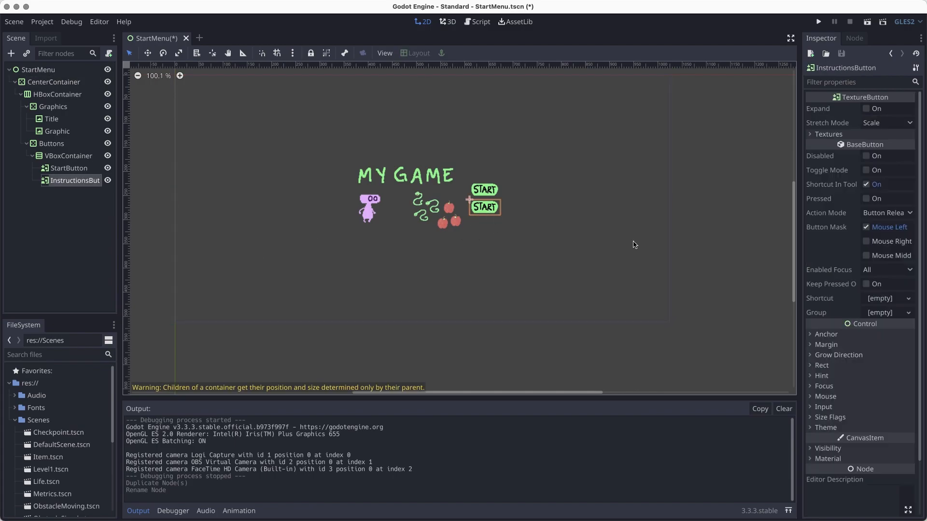
# Reset InstructionsButton's Normal, Pressed and Hover textures to empty
pyautogui.click(846, 135)
pyautogui.click(856, 155)
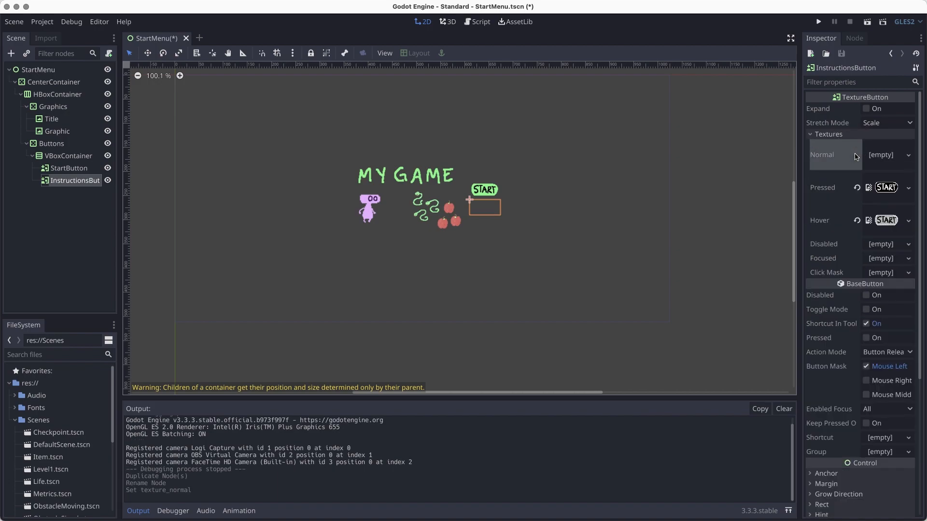
pyautogui.click(857, 188)
pyautogui.click(857, 221)
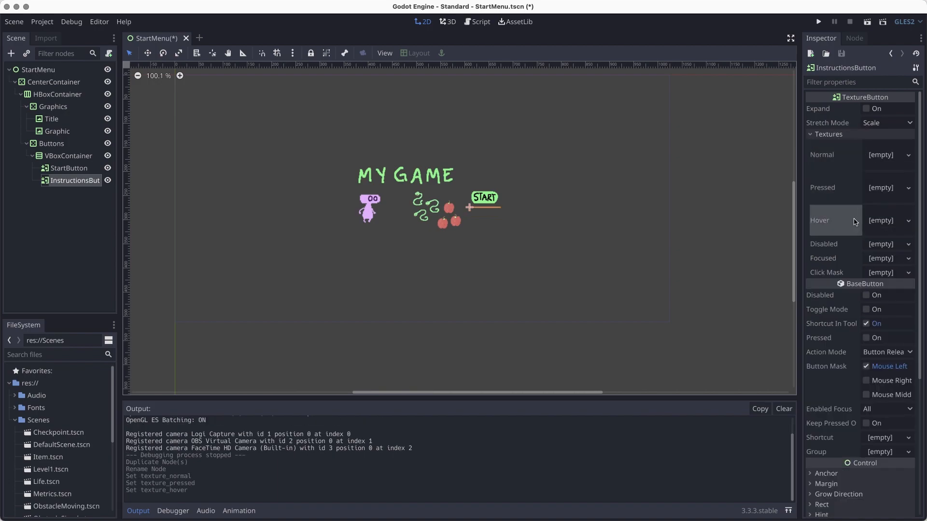
# Load ui_button_instructions_3.png from Sprites/ui_button_instructions as InstructionsButton's Normal texture
pyautogui.click(885, 167)
pyautogui.click(850, 328)
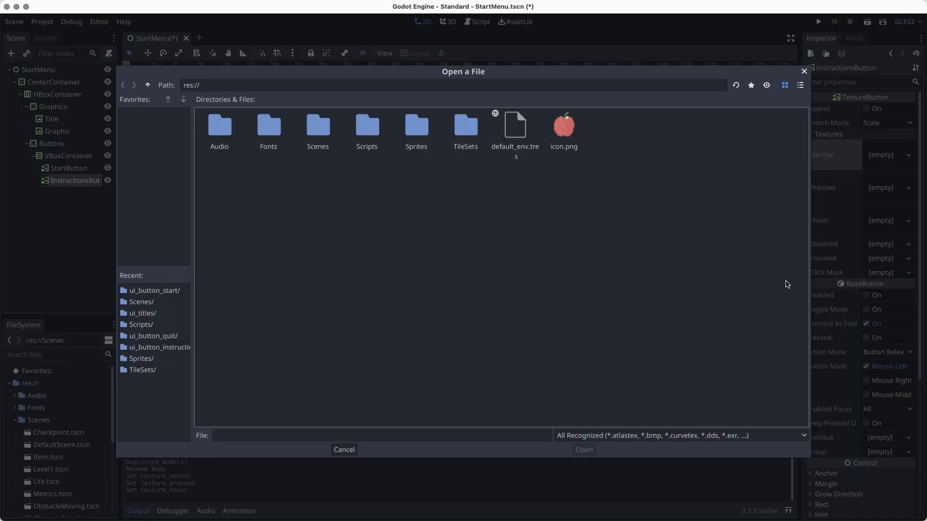
pyautogui.doubleClick(424, 132)
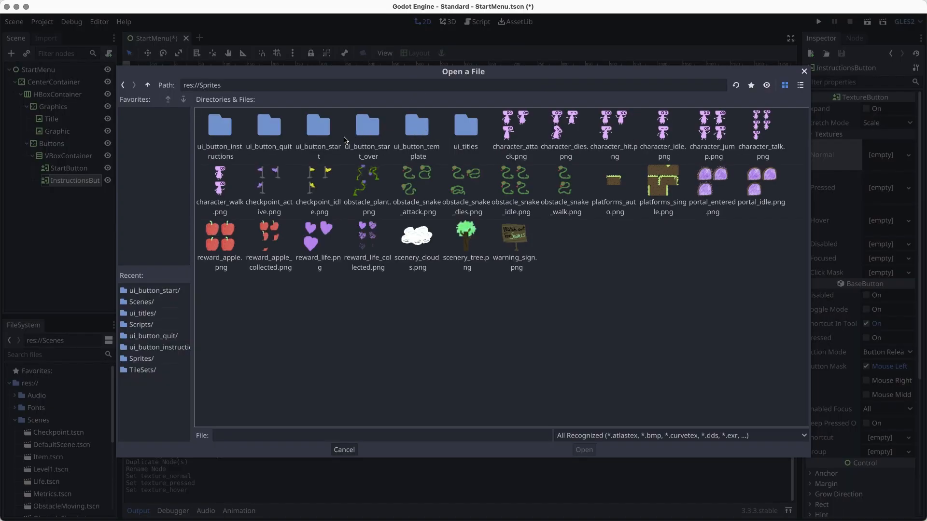
pyautogui.doubleClick(219, 126)
pyautogui.click(352, 126)
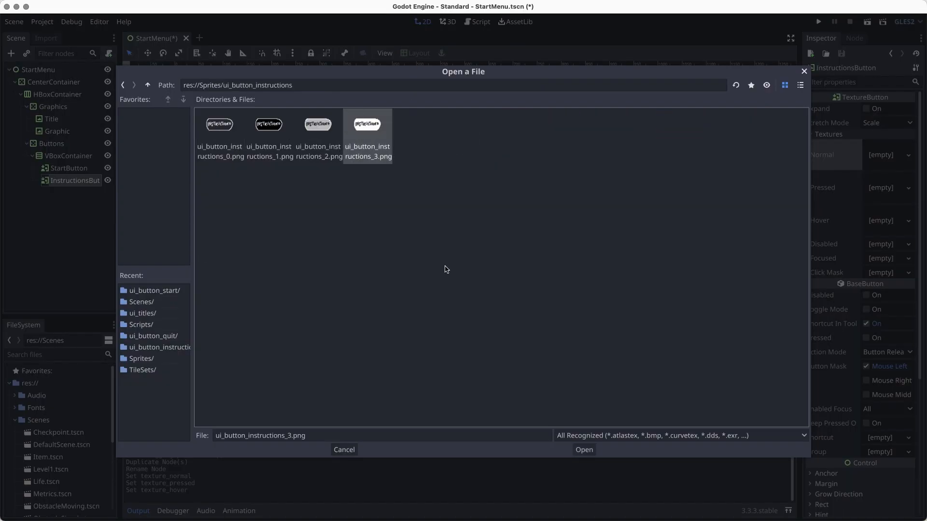
pyautogui.click(586, 451)
# Load ui_button_instructions_1.png from Sprites/ui_button_instructions as InstructionsButton's Pressed texture
pyautogui.click(881, 189)
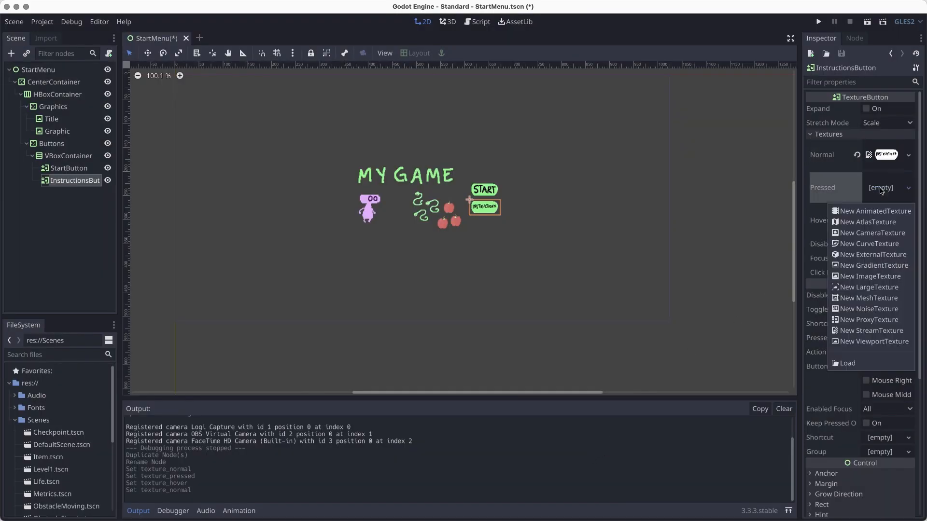
pyautogui.click(869, 367)
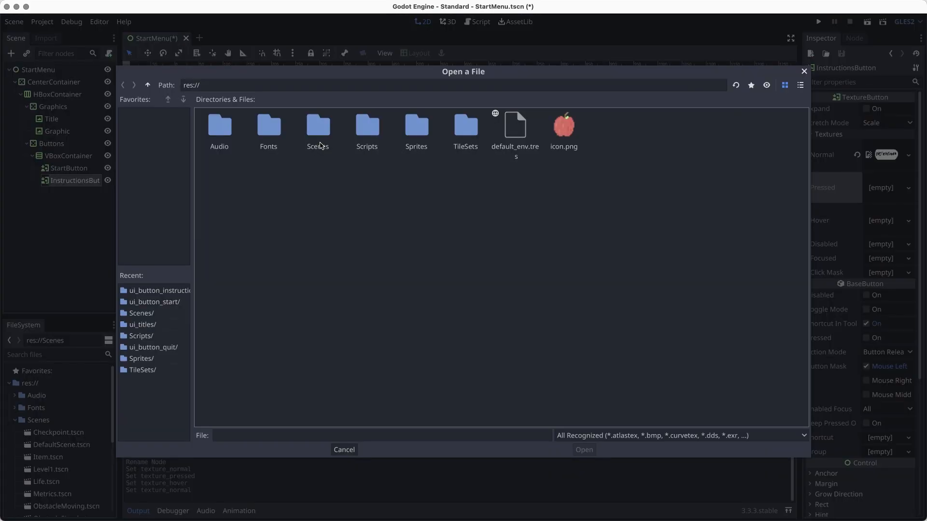
pyautogui.doubleClick(419, 128)
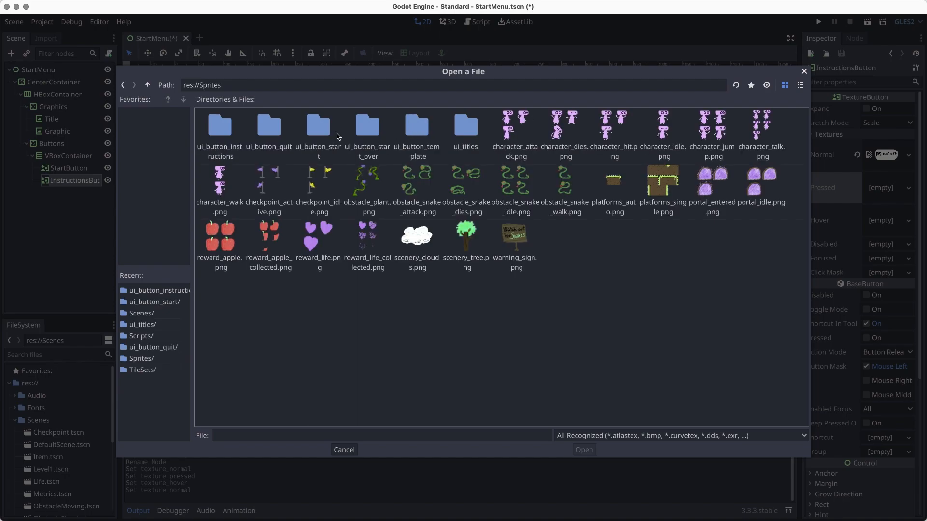
pyautogui.doubleClick(206, 122)
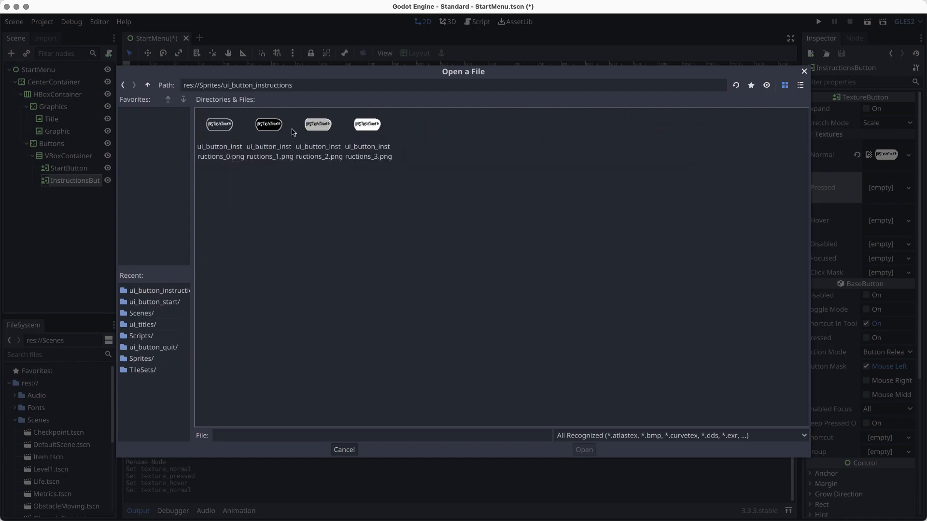
pyautogui.click(266, 126)
pyautogui.click(584, 450)
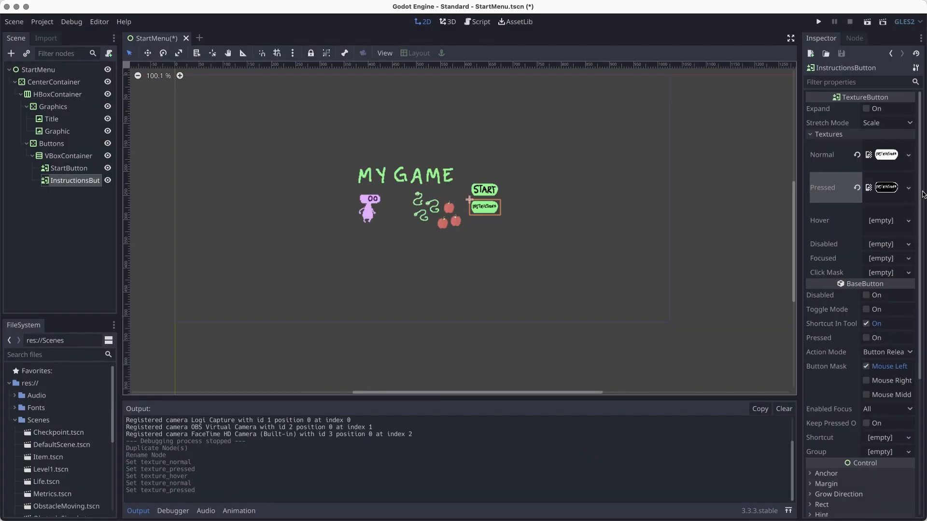
# Load ui_button_instructions_2.png from Sprites/ui_button_instructions as InstructionsButton's Hover texture, and save the scene
pyautogui.click(881, 225)
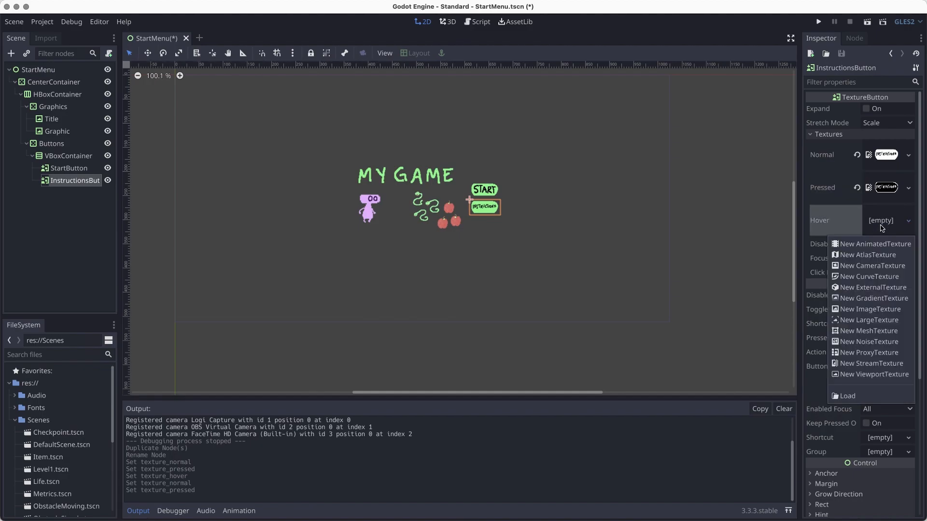
pyautogui.click(836, 396)
pyautogui.doubleClick(423, 136)
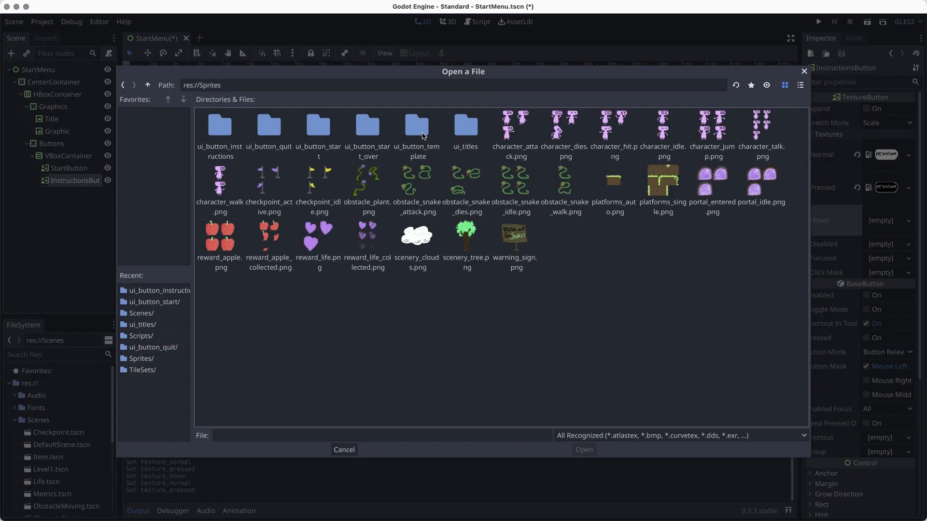
pyautogui.doubleClick(234, 134)
pyautogui.click(326, 140)
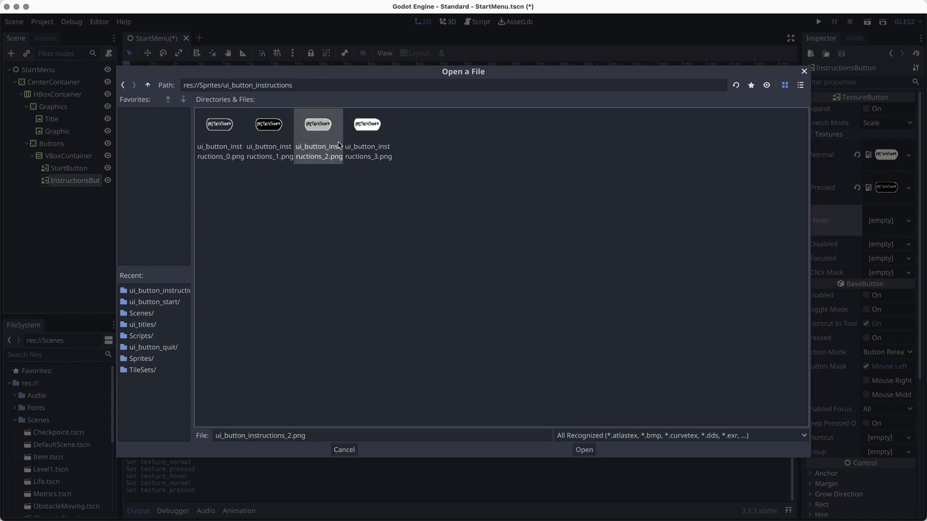
pyautogui.click(586, 452)
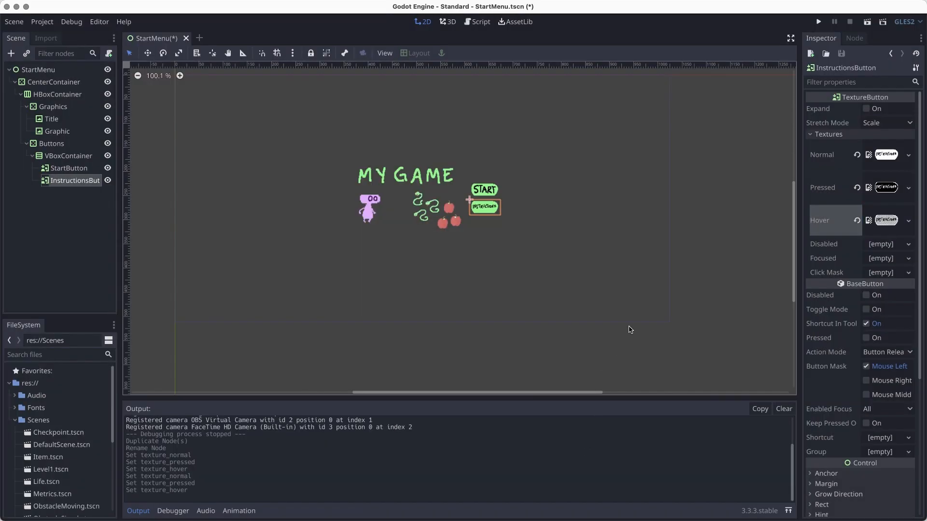
pyautogui.press('super+s')
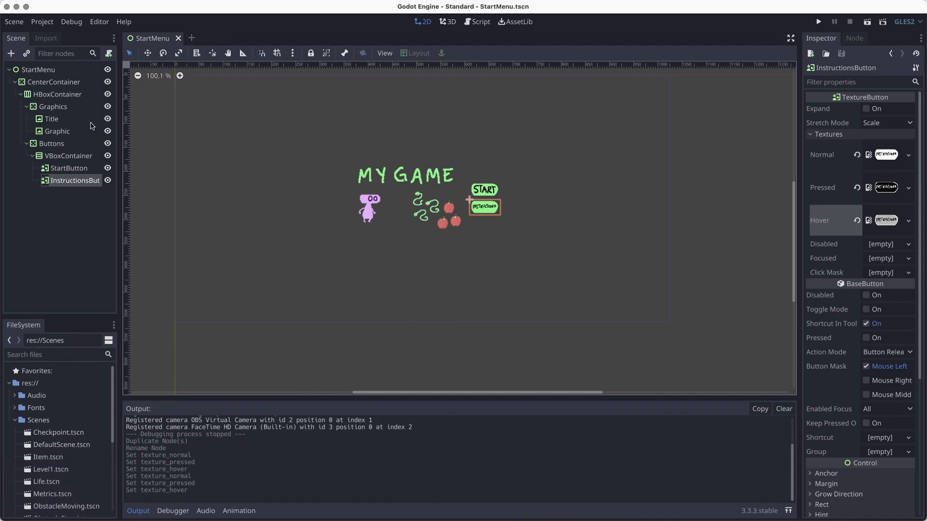
# Duplicate InstructionsButton within the VBoxContainer and rename the copy as QuitButton
pyautogui.press('super+d')
pyautogui.doubleClick(71, 194)
pyautogui.write('QuitBt')
pyautogui.press('Return')
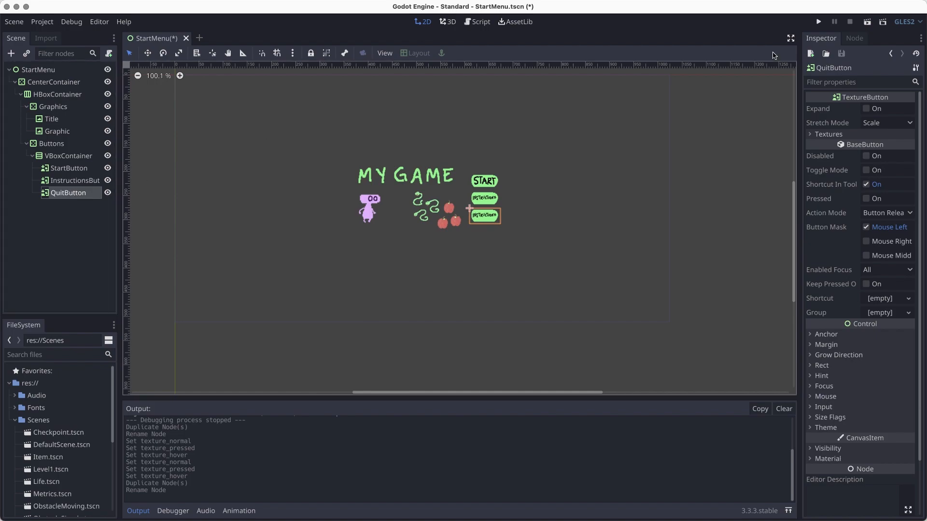
# Reset QuitButton's Normal, Pressed and Hover textures to empty
pyautogui.click(859, 134)
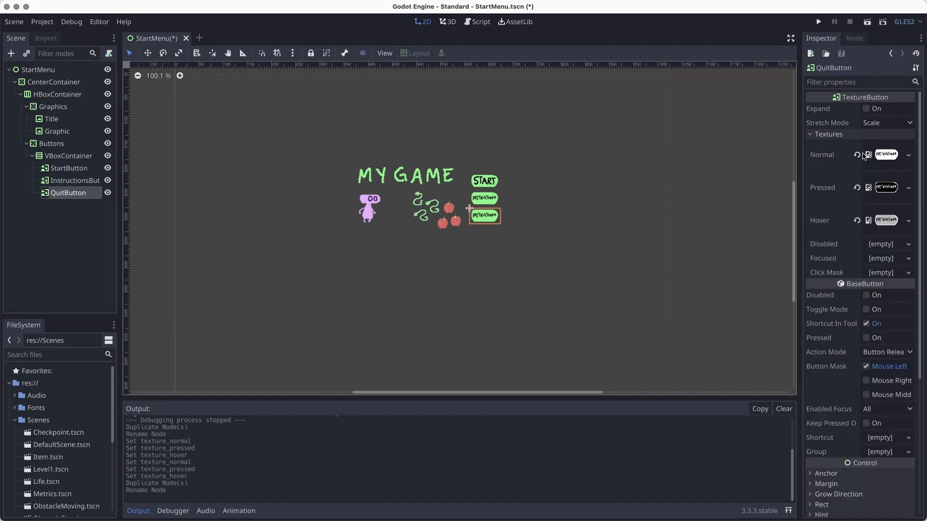
pyautogui.click(857, 155)
pyautogui.click(857, 188)
pyautogui.click(857, 220)
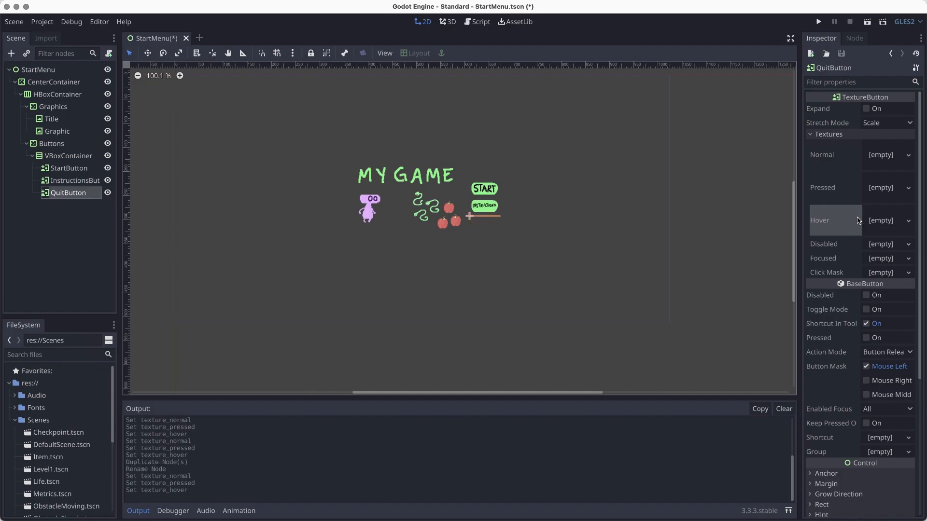
# Load ui_button_quit_3.png from Sprites/ui_button_quit as QuitButton's Normal texture
pyautogui.click(881, 155)
pyautogui.click(850, 331)
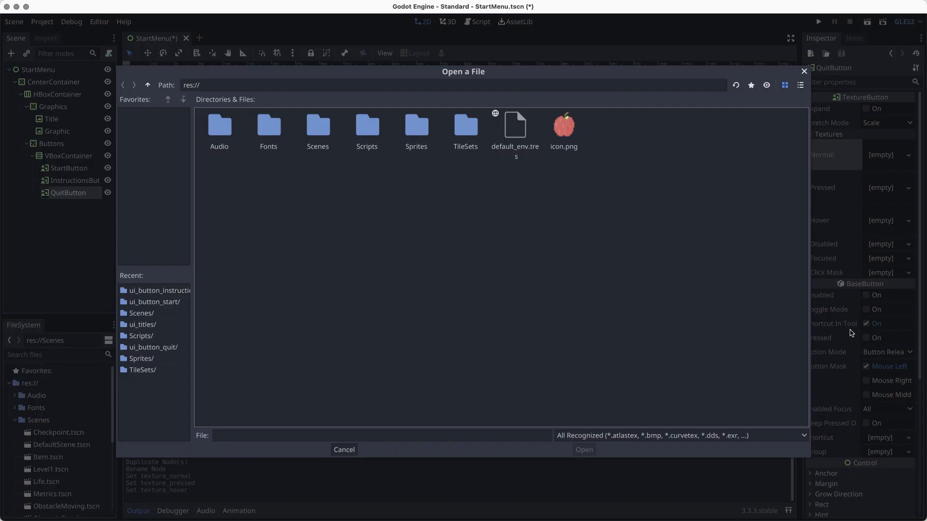
pyautogui.doubleClick(416, 130)
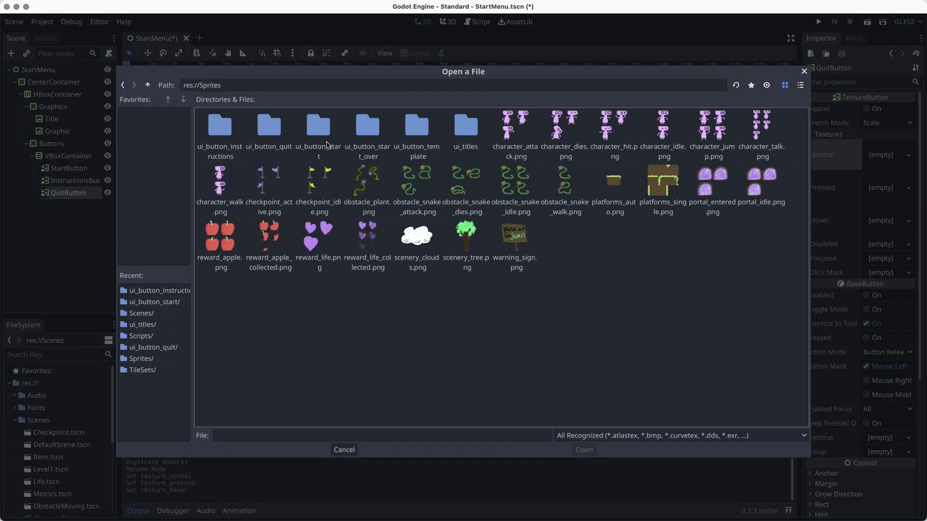
pyautogui.doubleClick(282, 130)
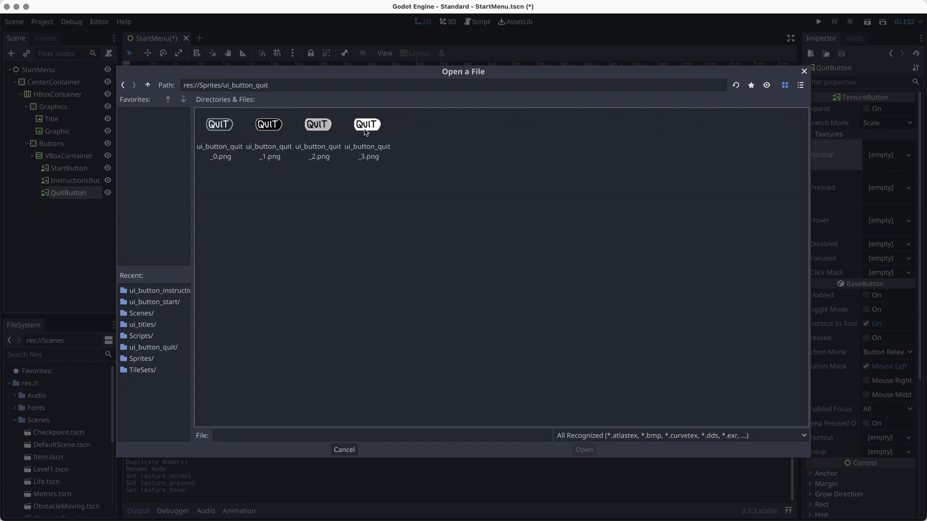
pyautogui.click(367, 130)
pyautogui.click(584, 450)
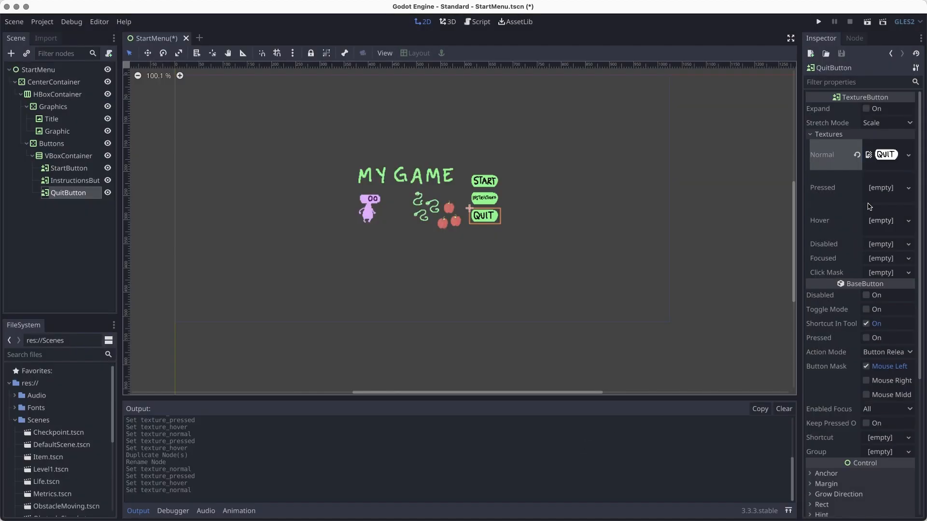
# Load ui_button_quit_1.png from Sprites/ui_button_quit as QuitButton's Pressed texture
pyautogui.click(876, 190)
pyautogui.click(843, 367)
pyautogui.doubleClick(416, 126)
pyautogui.doubleClick(269, 126)
pyautogui.click(269, 126)
pyautogui.click(584, 449)
# Load ui_button_quit_2.png from Sprites/ui_button_quit as QuitButton's Hover texture, and save the scene
pyautogui.click(883, 220)
pyautogui.click(869, 397)
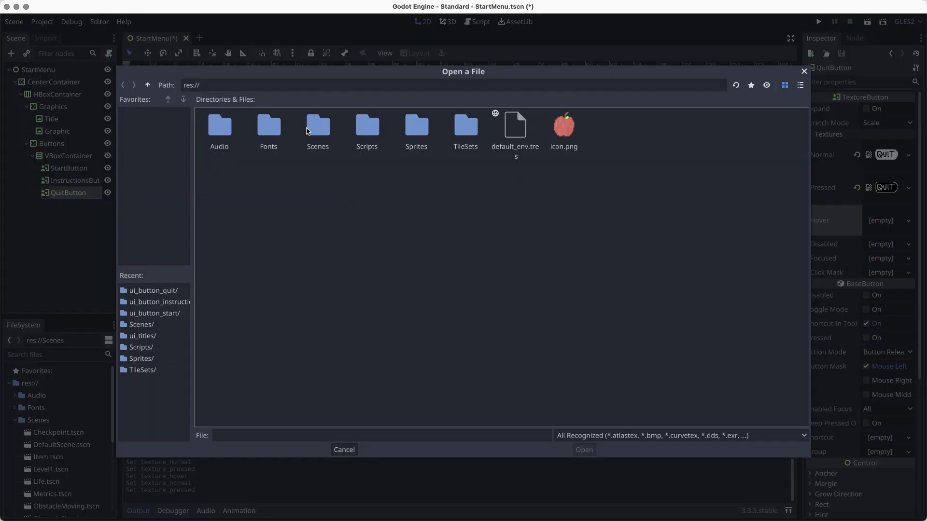
pyautogui.doubleClick(416, 127)
pyautogui.doubleClick(269, 126)
pyautogui.click(317, 126)
pyautogui.click(584, 449)
pyautogui.press('super+s')
# Run the StartMenu scene to check its three buttons, close the game window and save the scene
pyautogui.press('super+r')
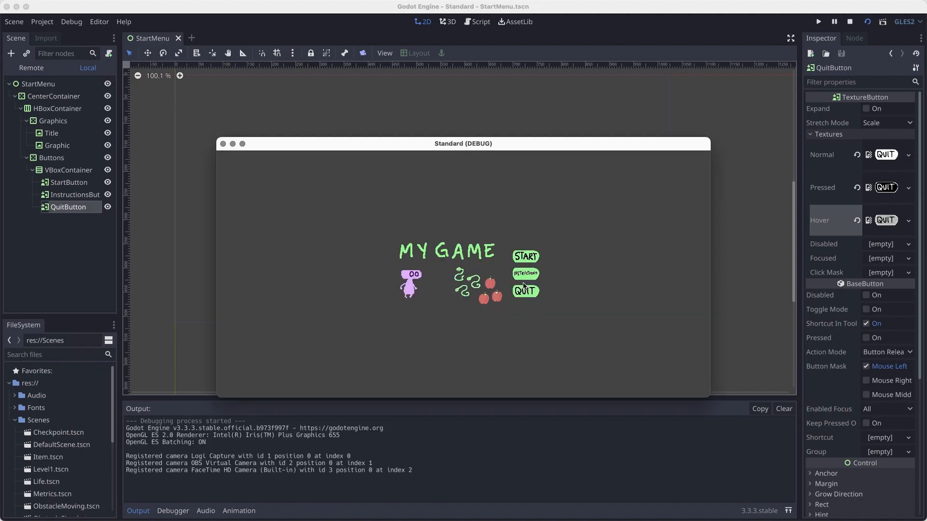
pyautogui.click(223, 144)
pyautogui.press('super+s')
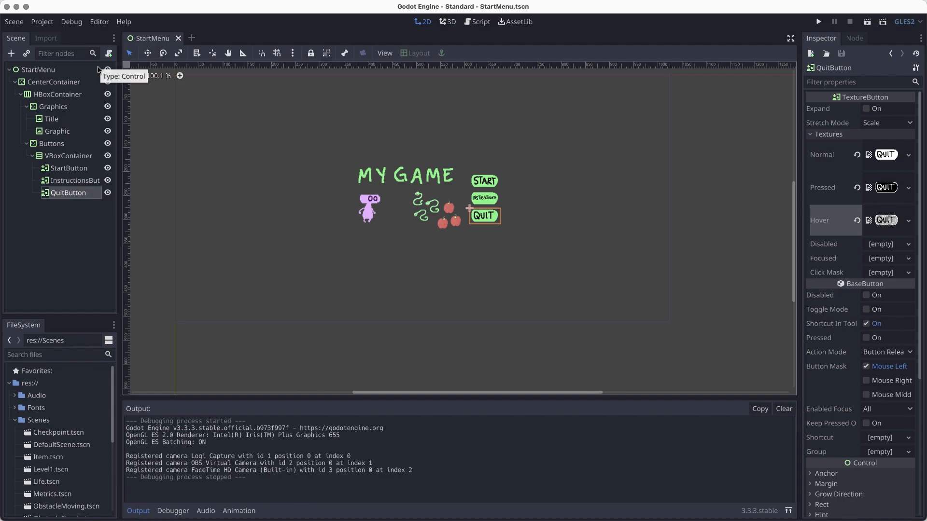
# Attach the existing Menu.gd script from the Scripts folder to the StartMenu root node
pyautogui.click(54, 71)
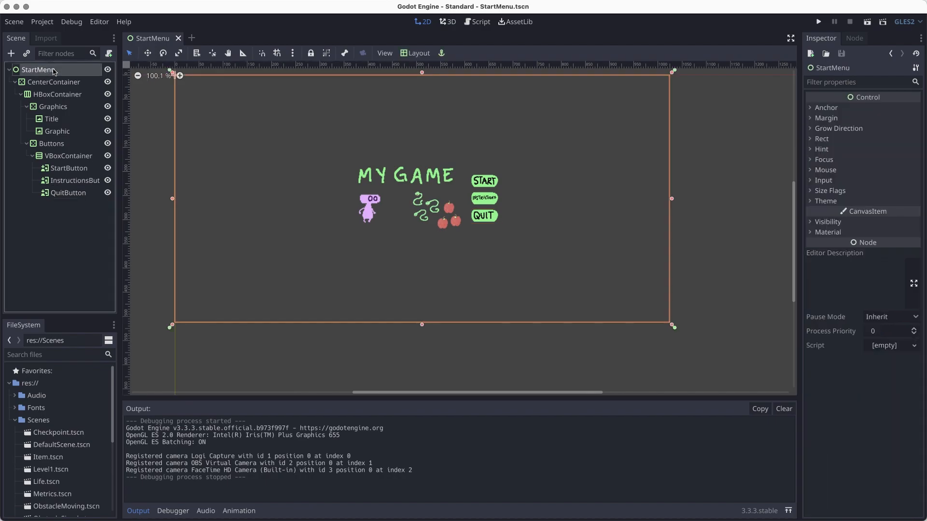
pyautogui.click(883, 348)
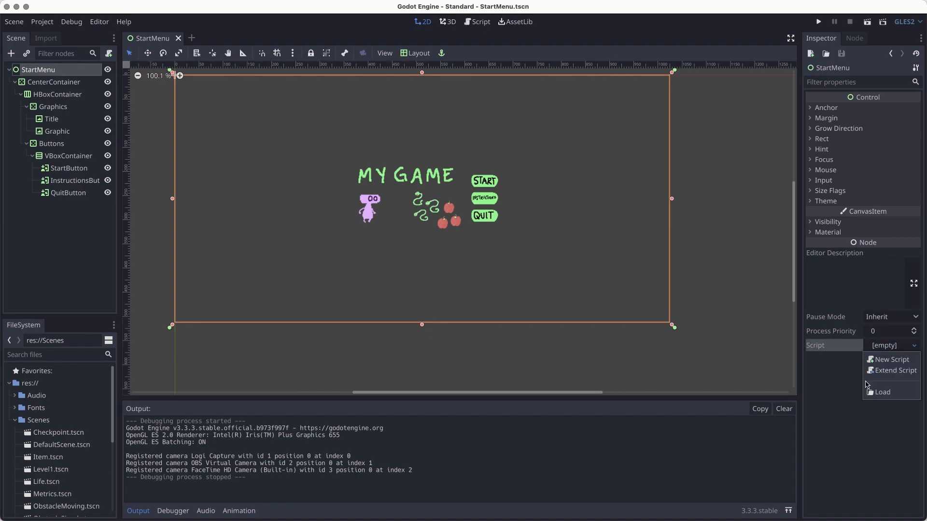
pyautogui.click(887, 391)
pyautogui.doubleClick(371, 131)
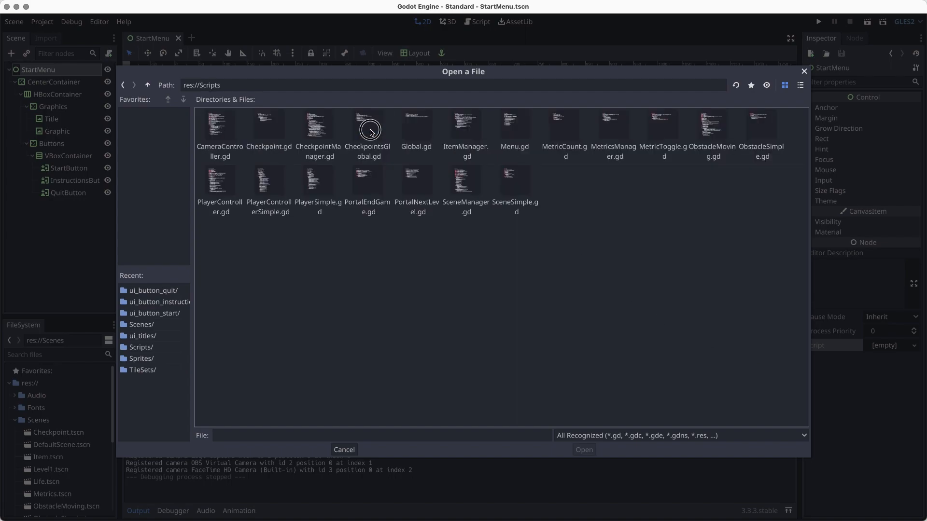
pyautogui.click(515, 129)
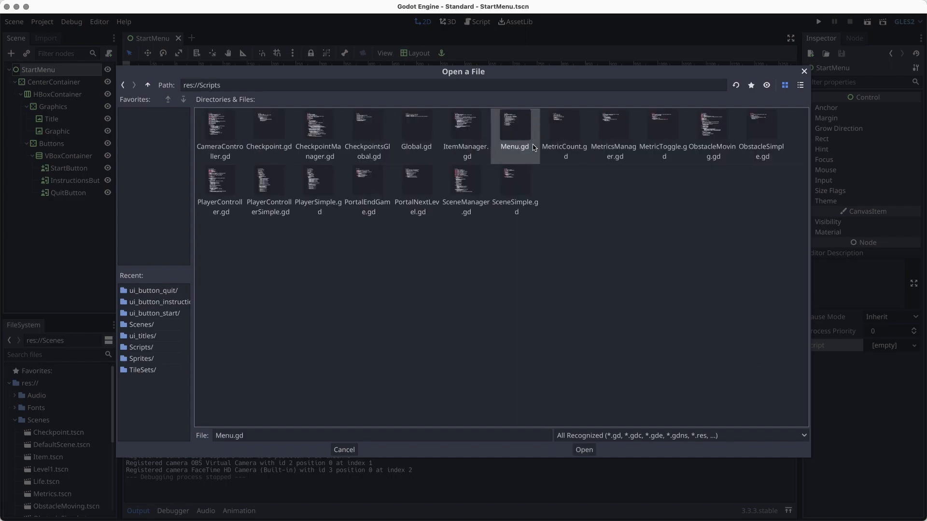
pyautogui.click(584, 449)
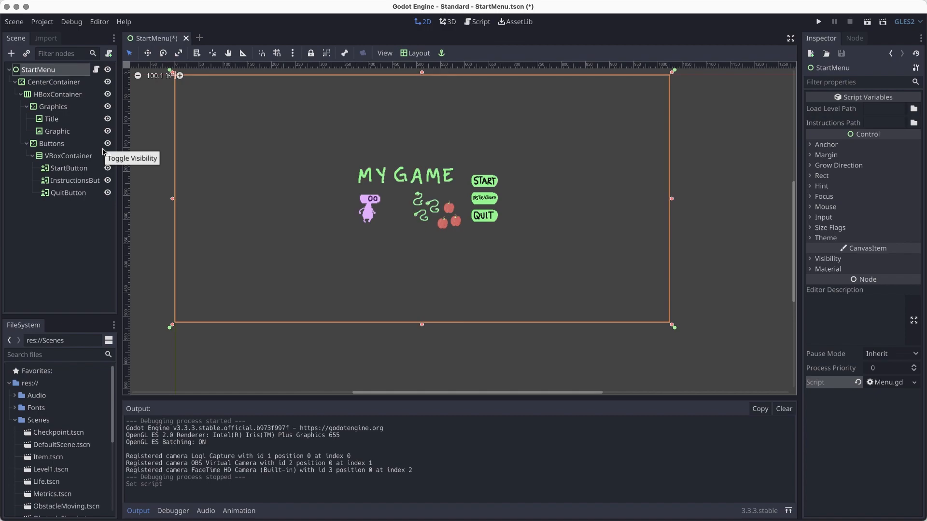
# Connect StartButton's pressed signal to StartMenu's _on_StartButton_pressed method, check the handler in Menu.gd and save the scene
pyautogui.click(71, 174)
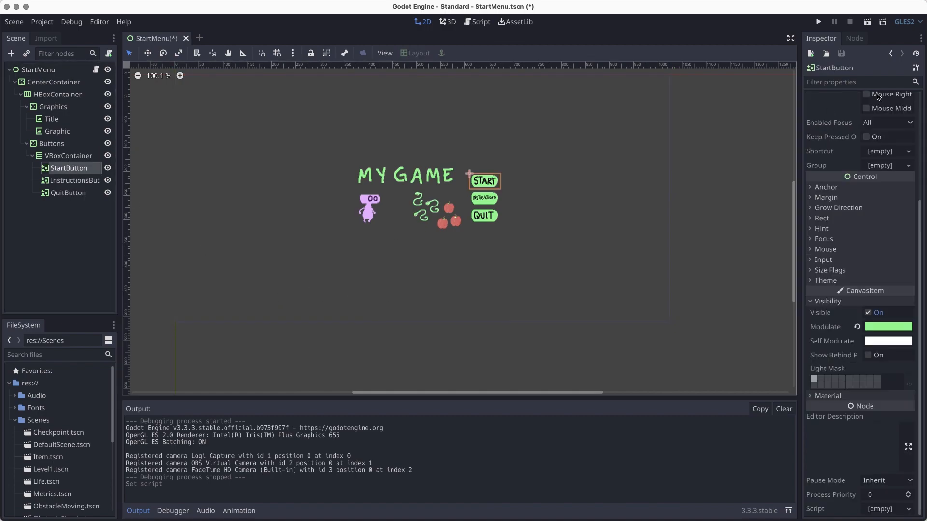
pyautogui.click(856, 39)
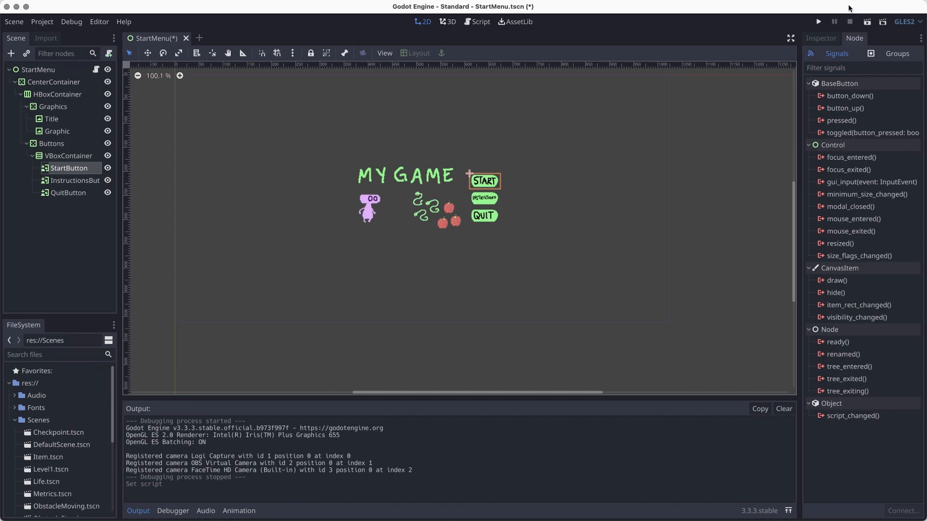
pyautogui.click(845, 121)
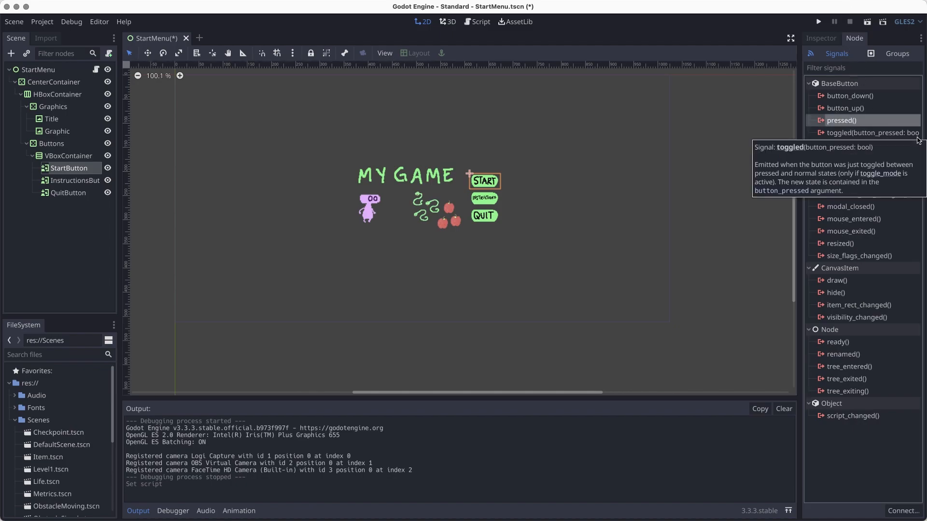
pyautogui.doubleClick(852, 122)
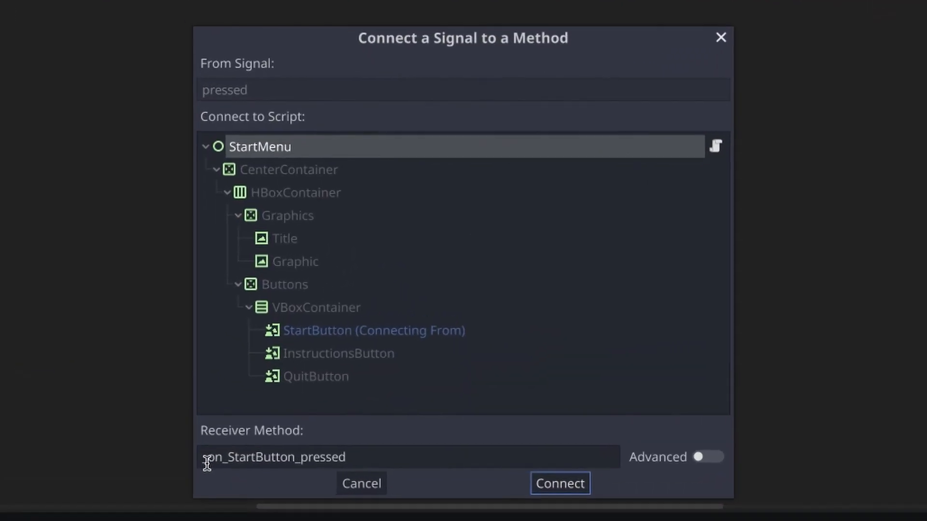
pyautogui.doubleClick(351, 366)
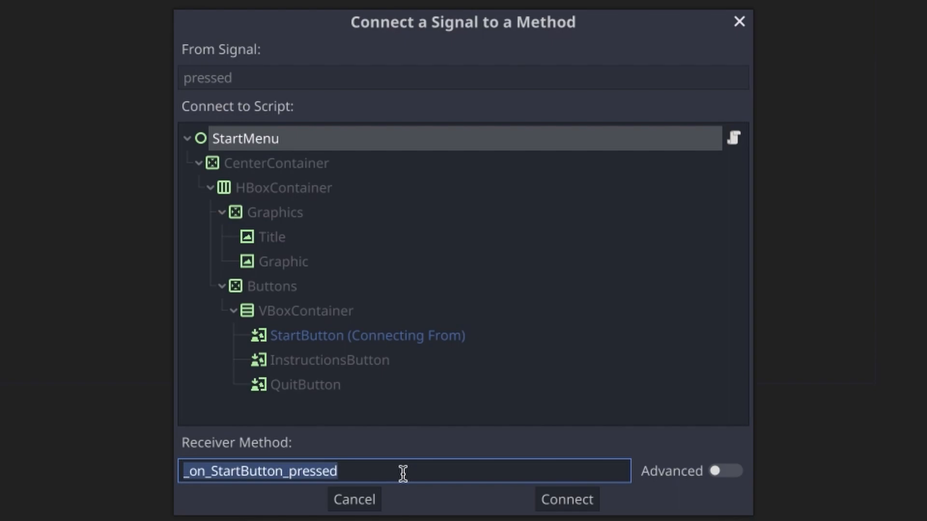
pyautogui.click(581, 502)
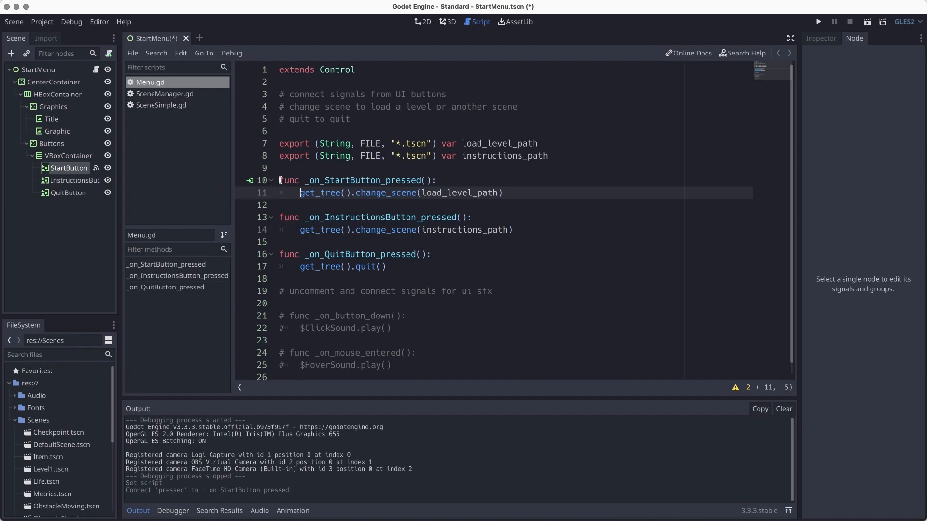
pyautogui.moveTo(306, 181); pyautogui.dragTo(437, 181)
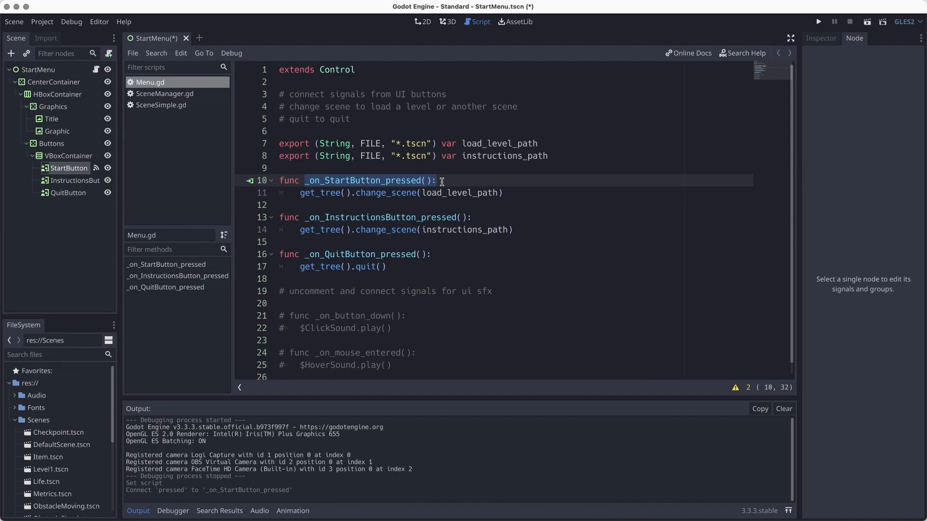
pyautogui.click(330, 194)
pyautogui.click(536, 198)
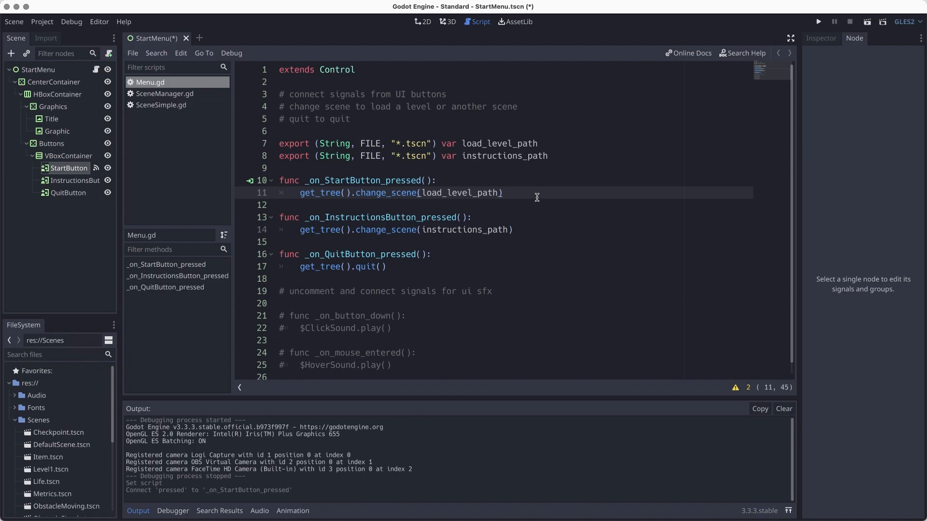
pyautogui.press('super+s')
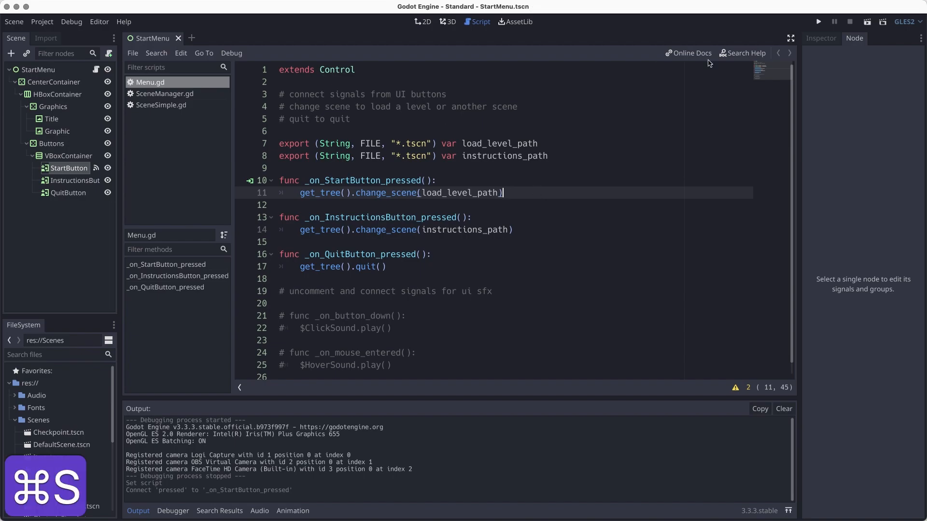
# Set StartMenu's Load Level Path script variable to DefaultScene.tscn from the Scenes folder
pyautogui.moveTo(422, 193); pyautogui.dragTo(497, 192)
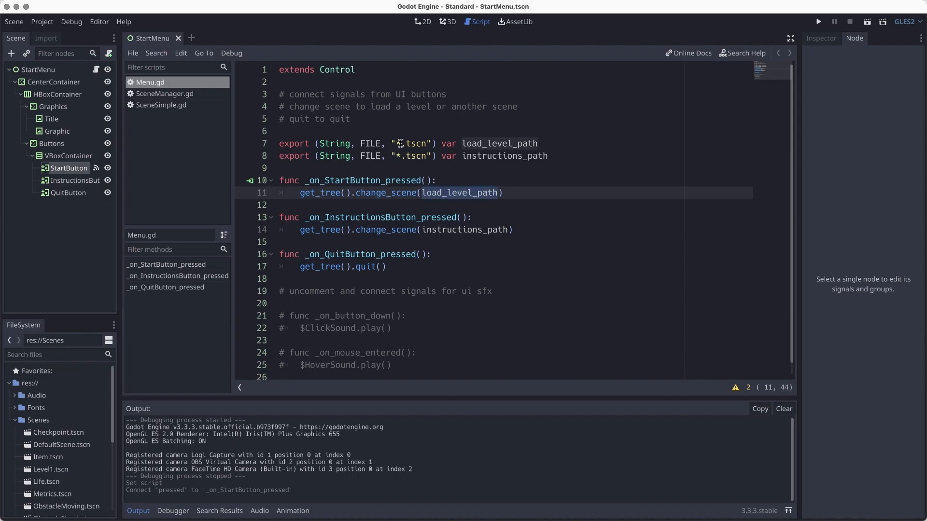
pyautogui.click(38, 69)
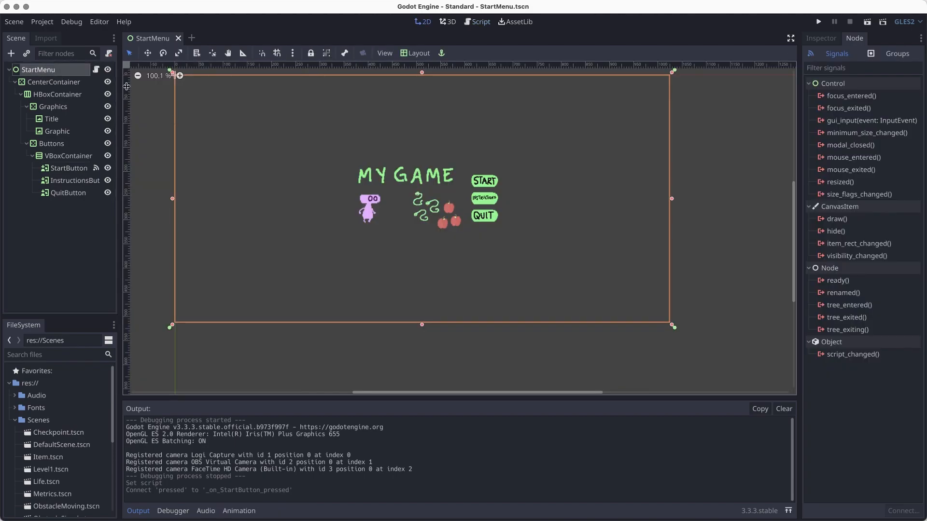
pyautogui.click(820, 39)
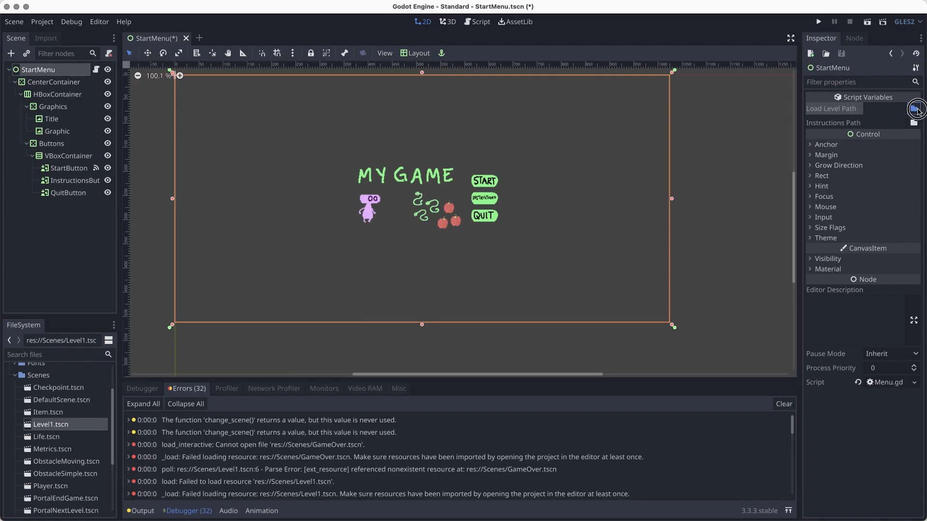
pyautogui.click(914, 109)
pyautogui.doubleClick(330, 130)
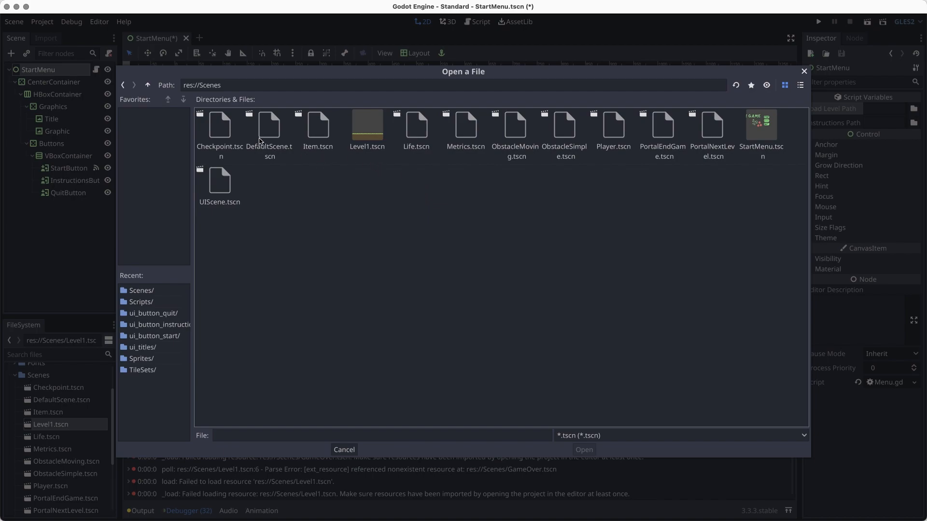
pyautogui.click(261, 141)
pyautogui.click(585, 450)
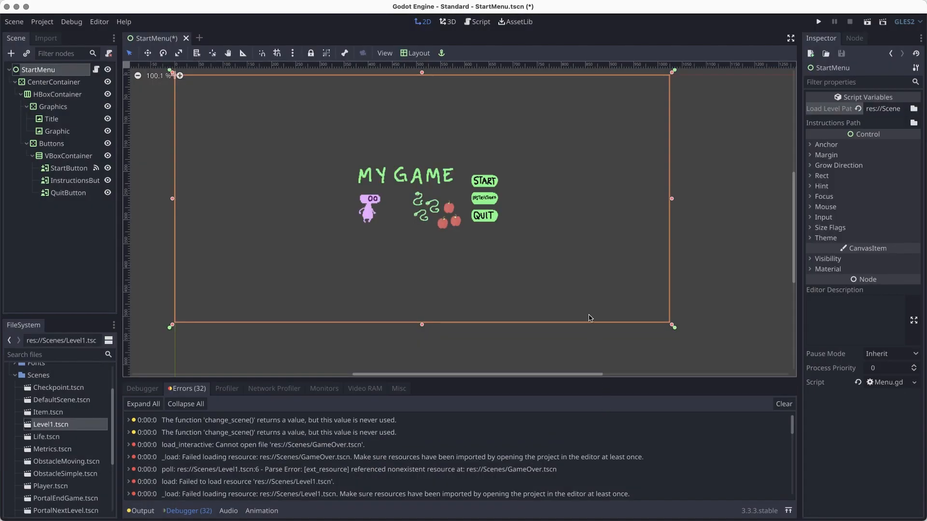
# Run the StartMenu scene, test the Start button and close the game window
pyautogui.click(868, 23)
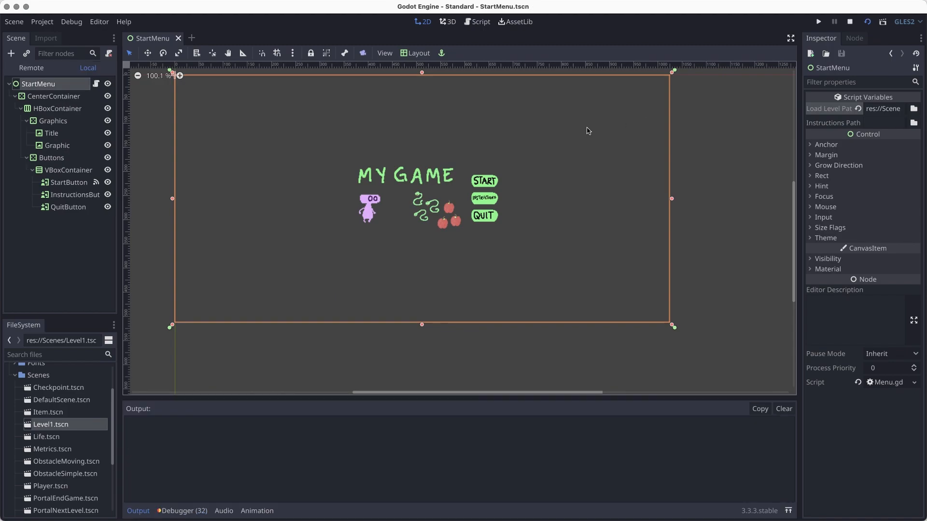
pyautogui.click(519, 254)
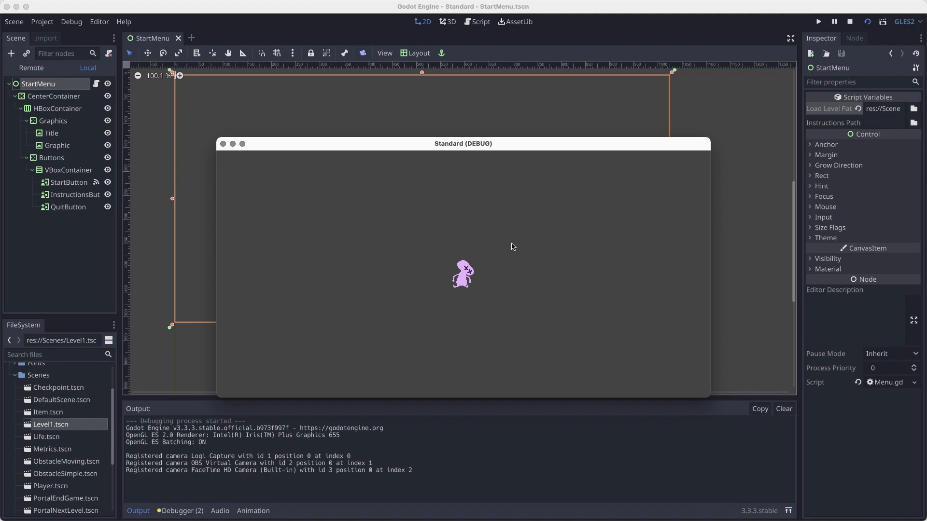
pyautogui.click(223, 144)
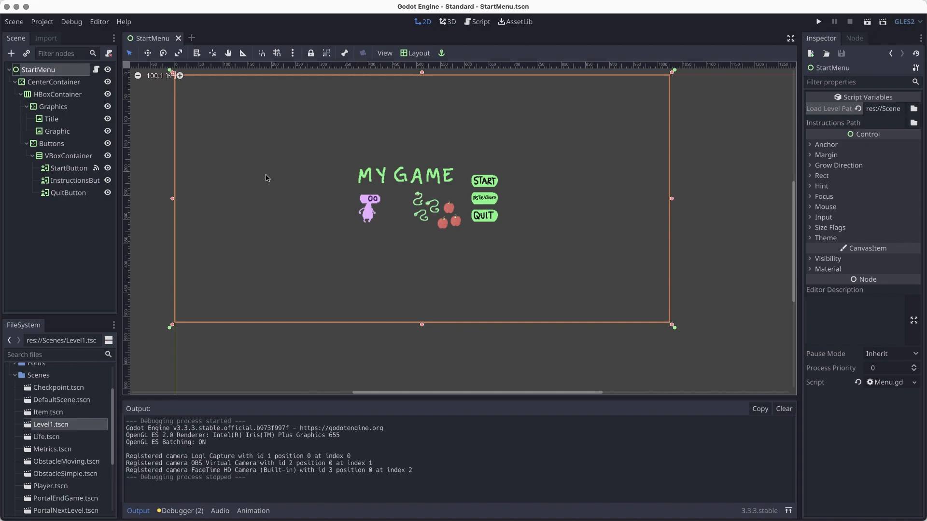
# Connect InstructionsButton's pressed signal to StartMenu's _on_InstructionsButton_pressed method, and save the scene
pyautogui.click(73, 181)
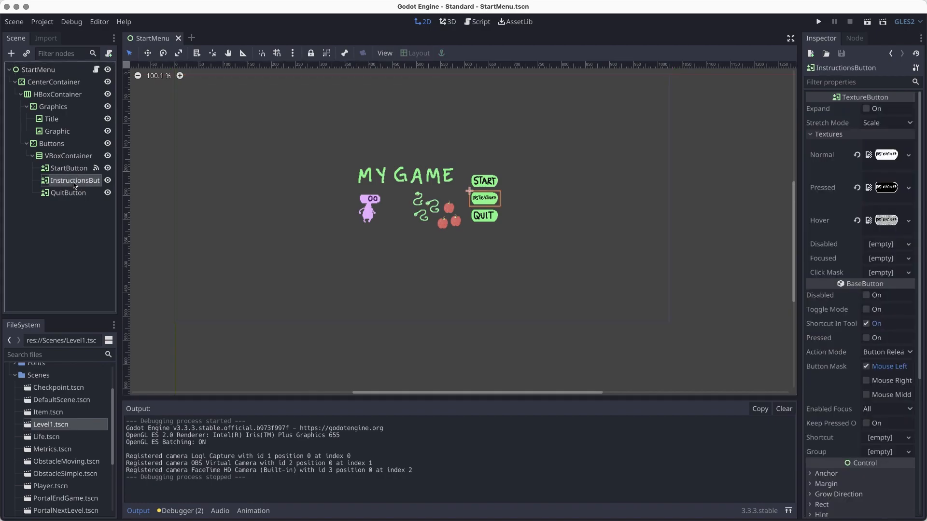
pyautogui.click(853, 39)
pyautogui.click(842, 122)
pyautogui.doubleClick(842, 122)
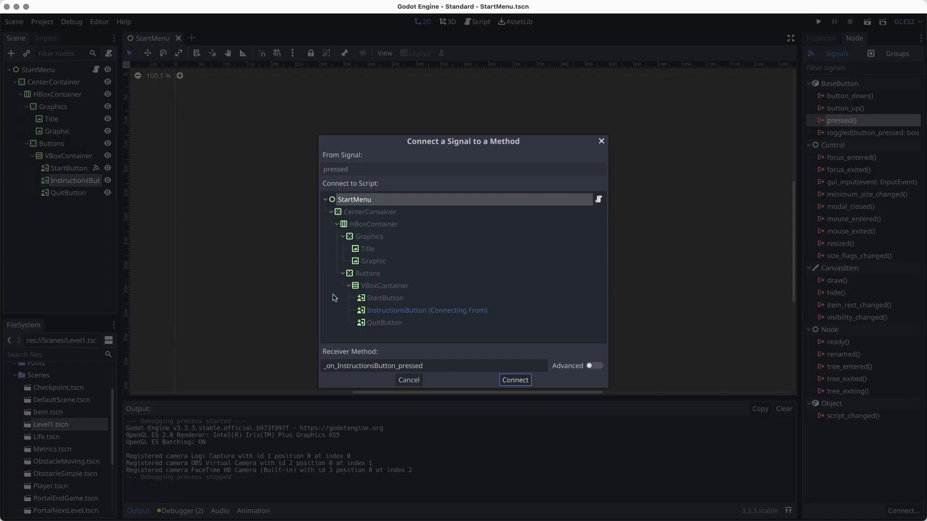
pyautogui.click(515, 381)
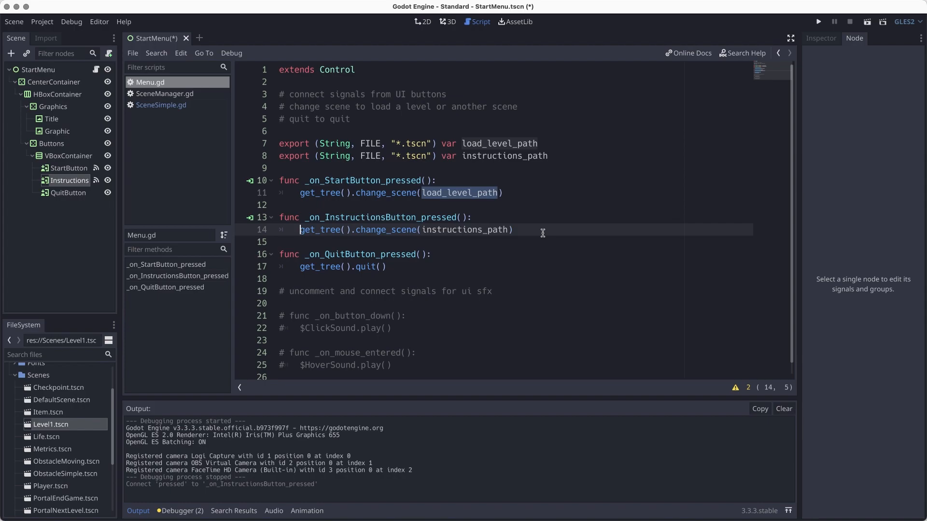
pyautogui.press('super+s')
# Connect QuitButton's pressed signal to StartMenu's _on_QuitButton_pressed method
pyautogui.click(91, 195)
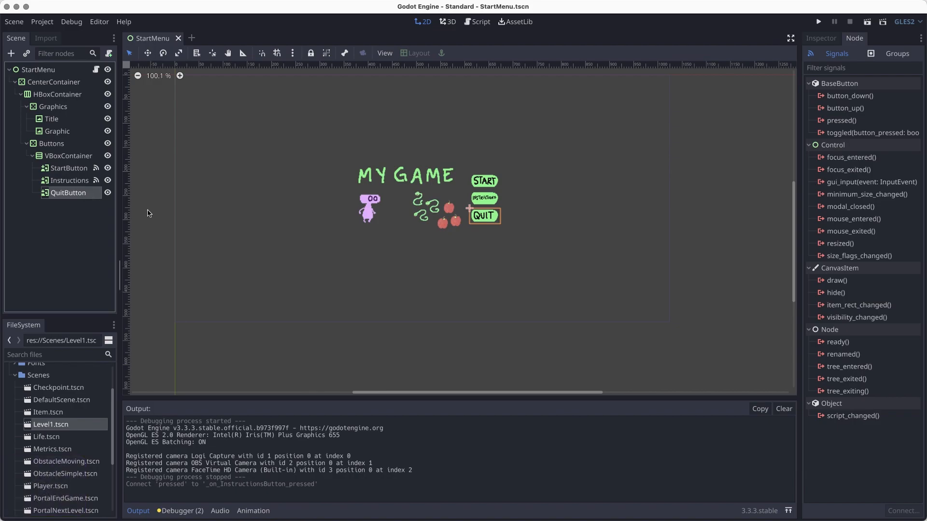
pyautogui.doubleClick(839, 122)
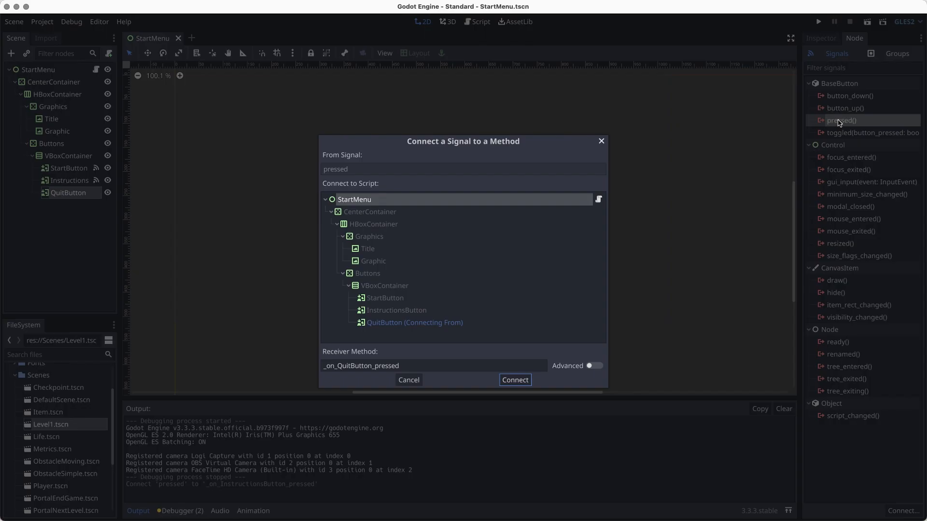
pyautogui.click(513, 383)
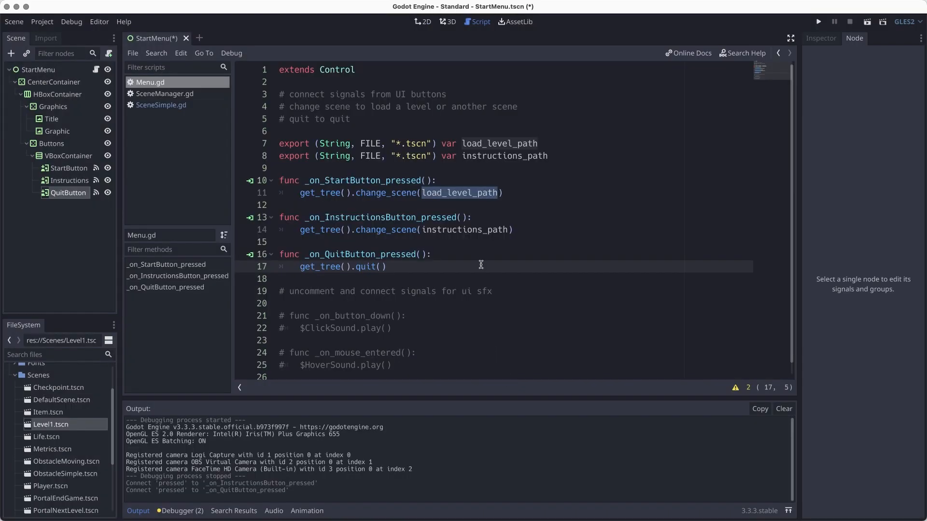
# Save the StartMenu scene and run it on its own to test the menu buttons
pyautogui.press('super+s')
pyautogui.click(54, 73)
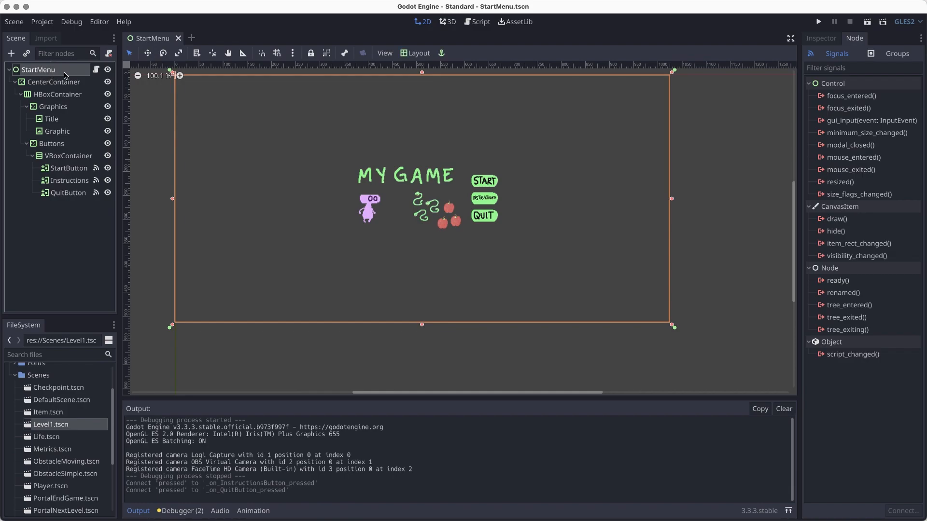
pyautogui.click(867, 21)
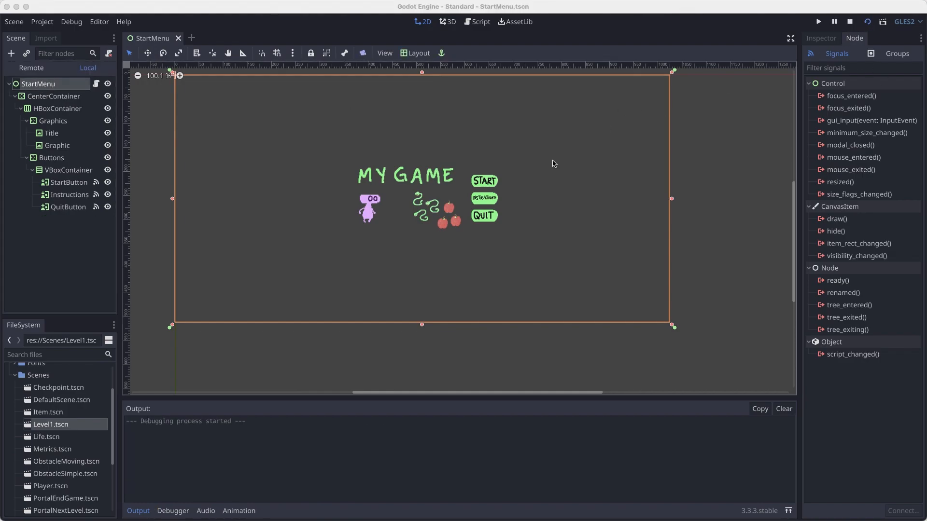
pyautogui.click(528, 294)
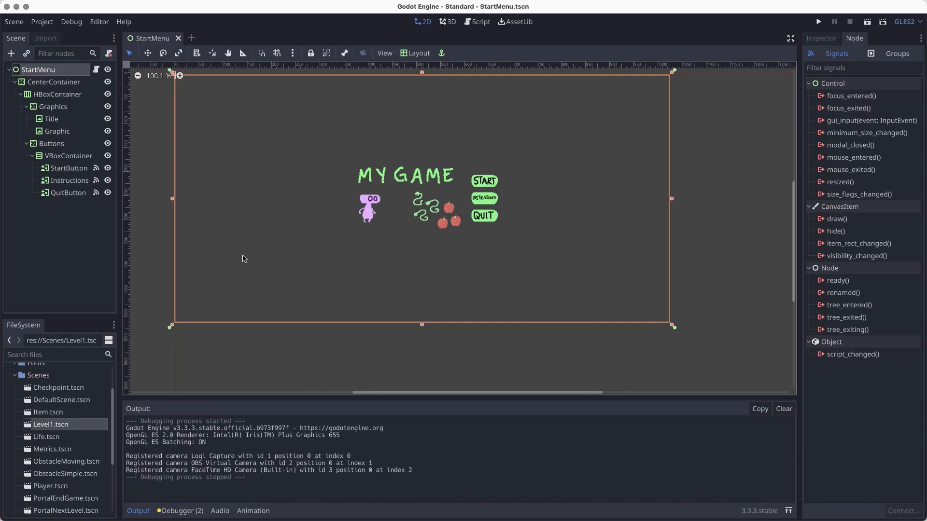
# Duplicate StartMenu.tscn in the Scenes folder under the name Instructions.tscn
pyautogui.scroll(-2, 105, 409)
pyautogui.click(59, 498)
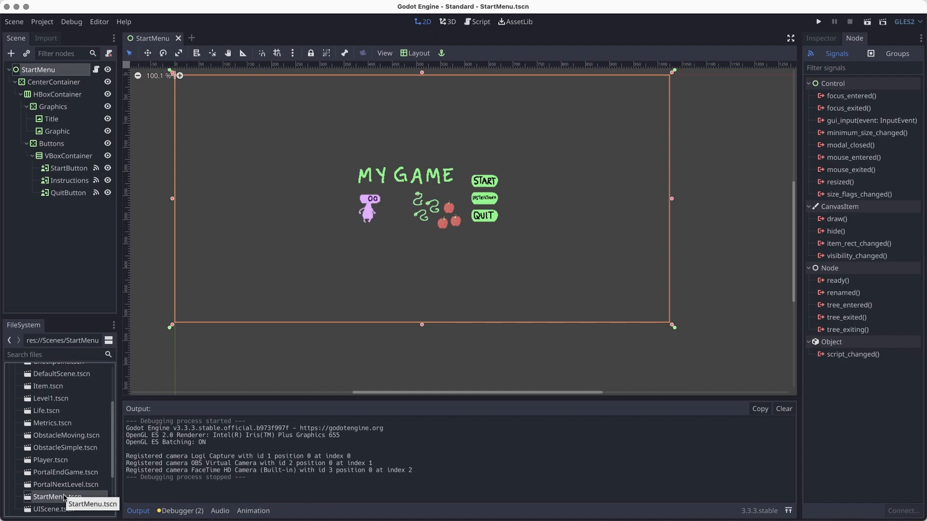
pyautogui.scroll(-5, 65, 419)
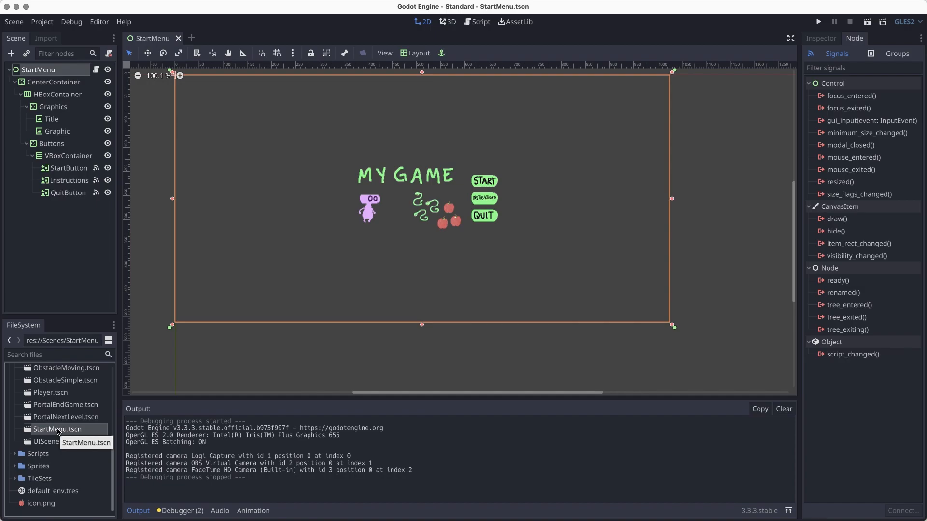
pyautogui.rightClick(53, 431)
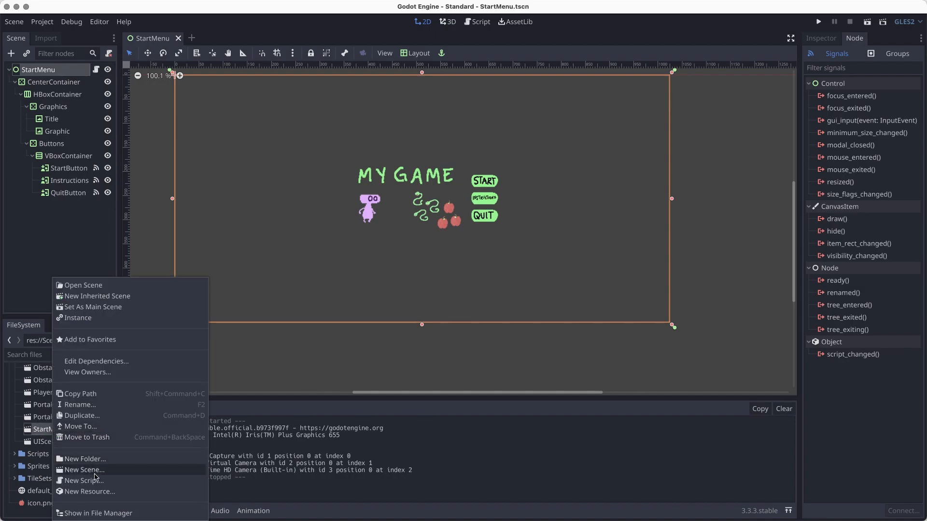
pyautogui.click(100, 416)
pyautogui.write('Instructions')
pyautogui.press('Return')
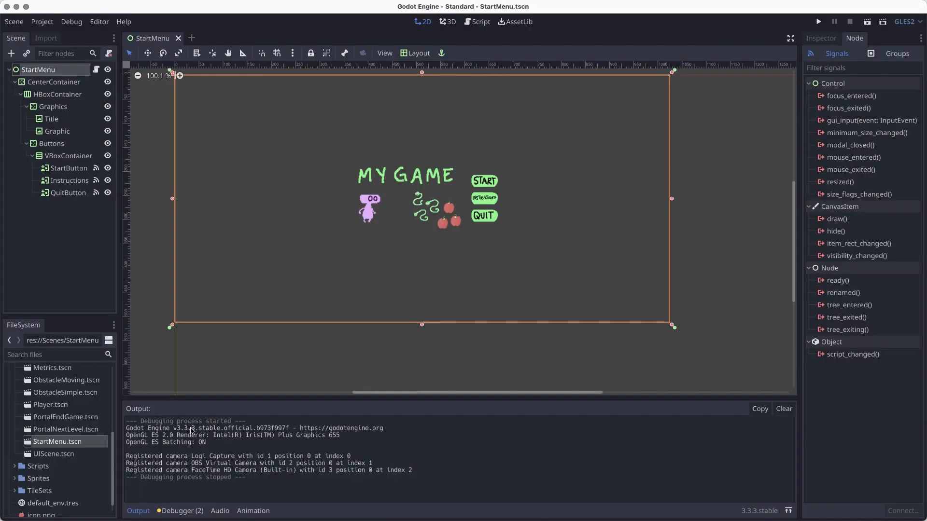
# Open Instructions.tscn and rename its root node to Instructions
pyautogui.scroll(6, 57, 406)
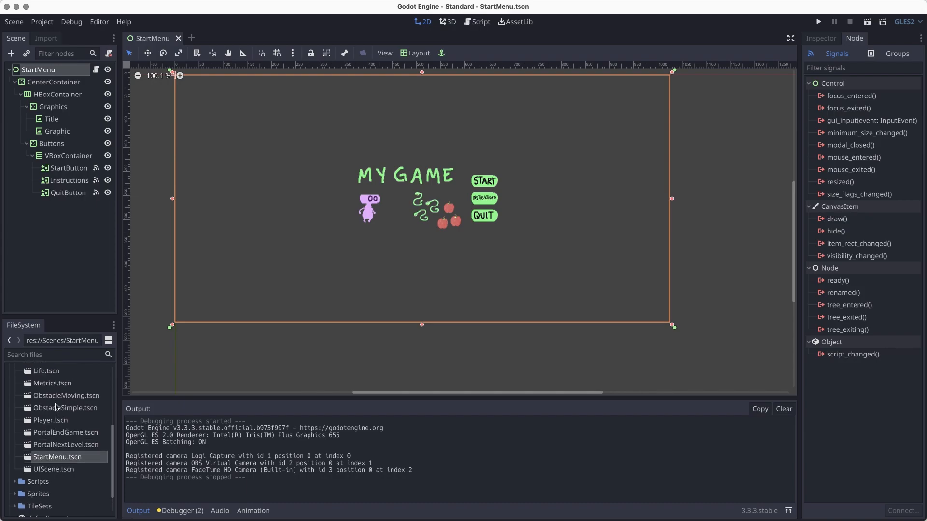
pyautogui.doubleClick(70, 400)
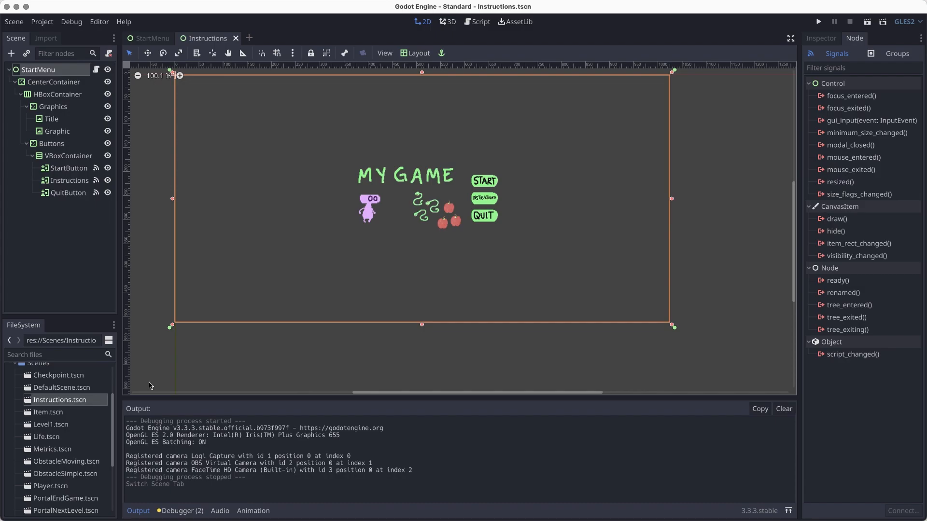
pyautogui.doubleClick(49, 70)
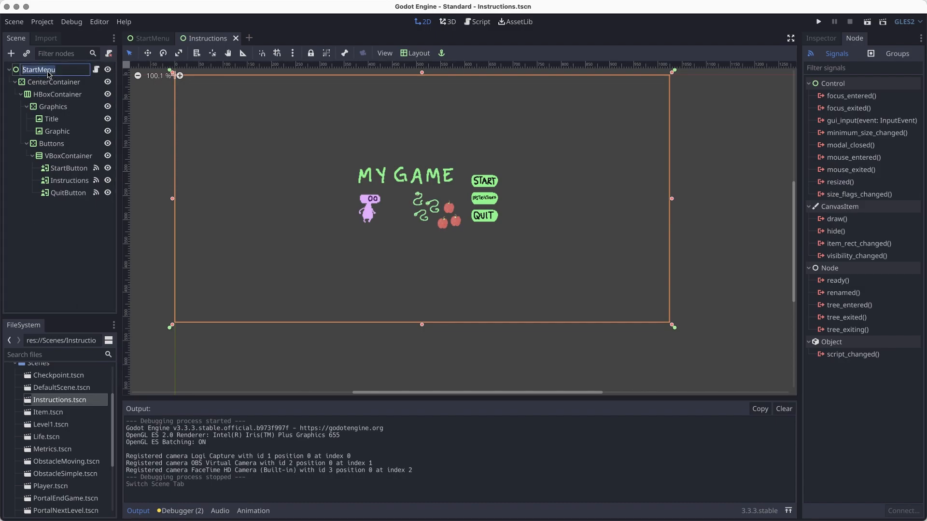
pyautogui.write('Instructions')
pyautogui.press('Return')
pyautogui.doubleClick(48, 70)
pyautogui.click(52, 70)
pyautogui.write('io')
pyautogui.press('Return')
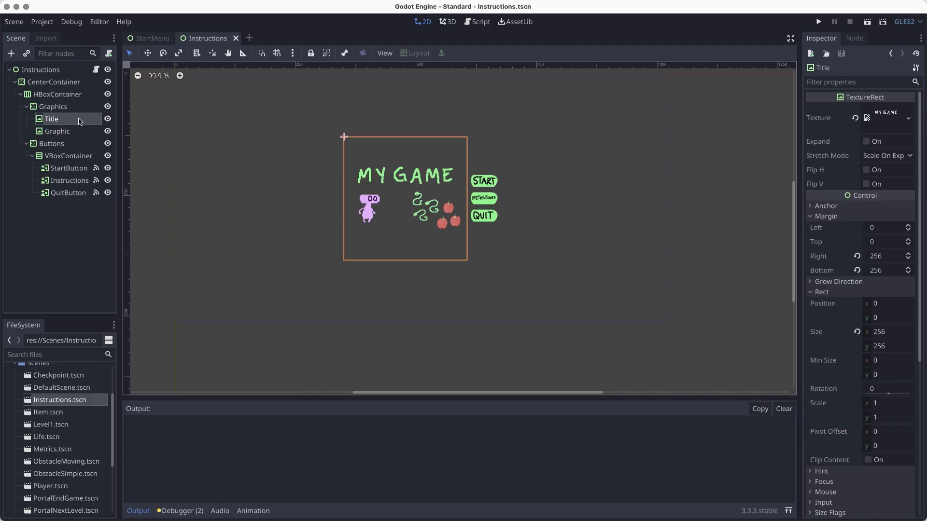
# Delete the Title node from the Graphics container
pyautogui.rightClick(71, 120)
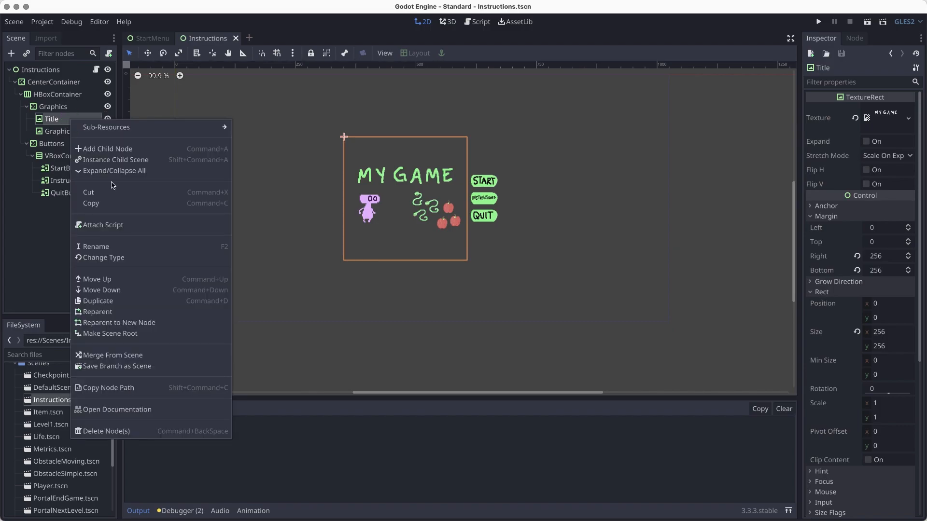
pyautogui.click(116, 431)
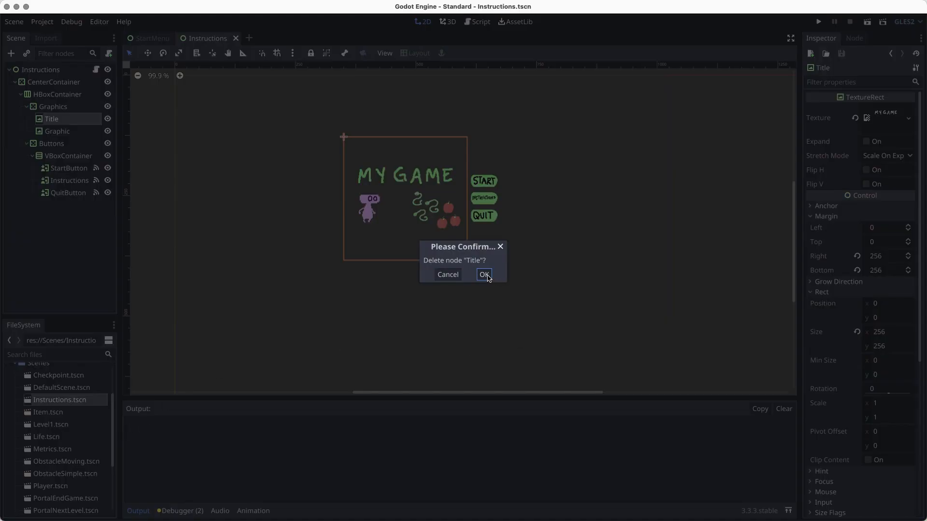
pyautogui.click(486, 275)
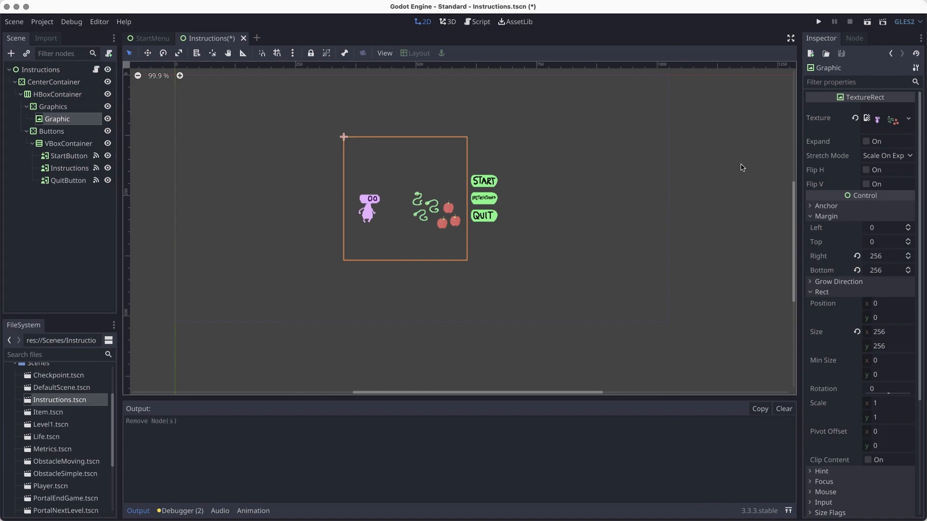
# Replace the Graphic node's texture with ui_title_instructions.png from the Sprites/ui_titles folder
pyautogui.click(856, 119)
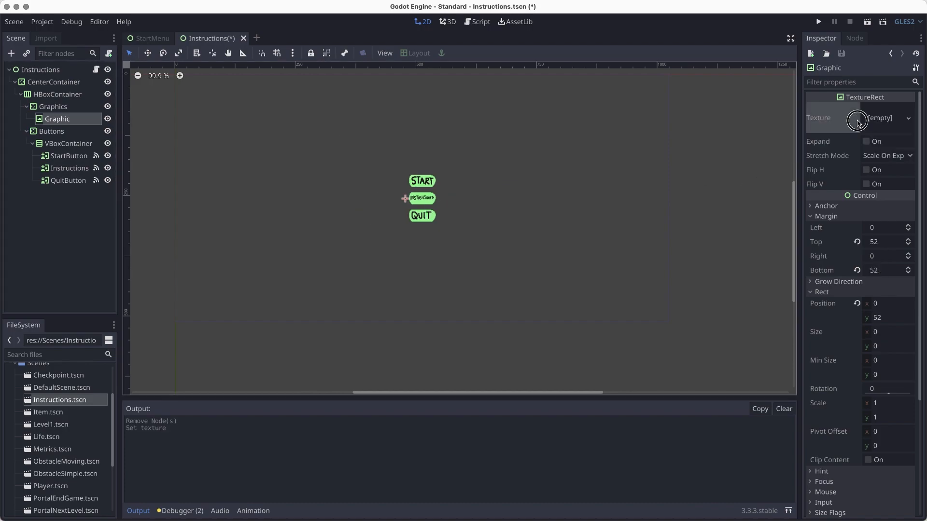
pyautogui.click(877, 122)
pyautogui.click(848, 294)
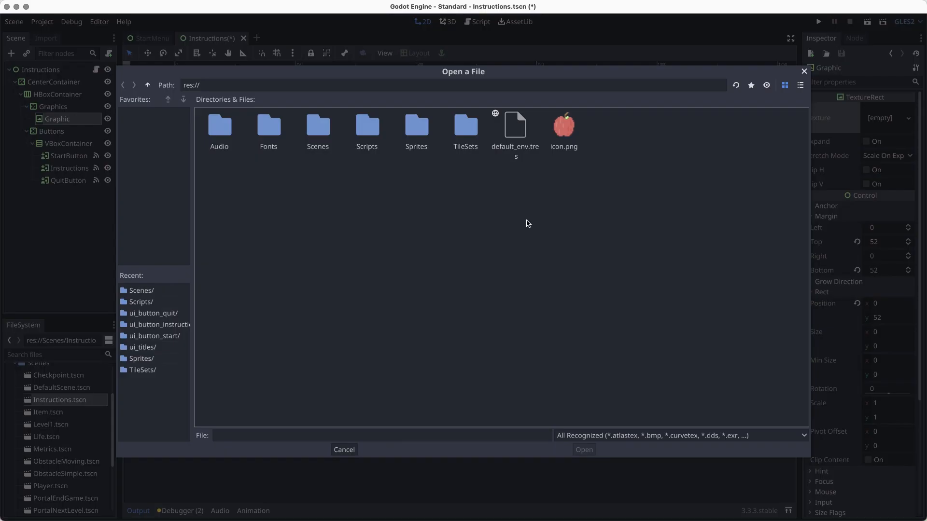
pyautogui.doubleClick(414, 132)
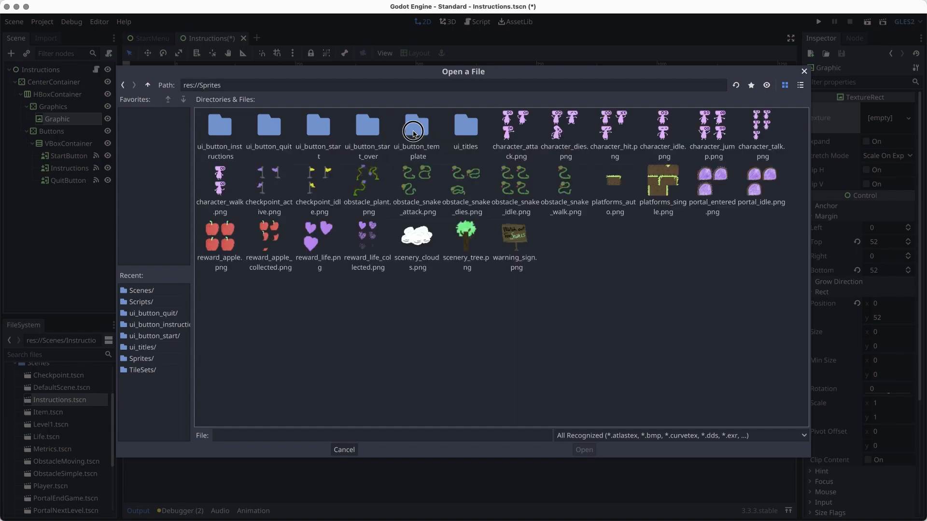
pyautogui.doubleClick(465, 144)
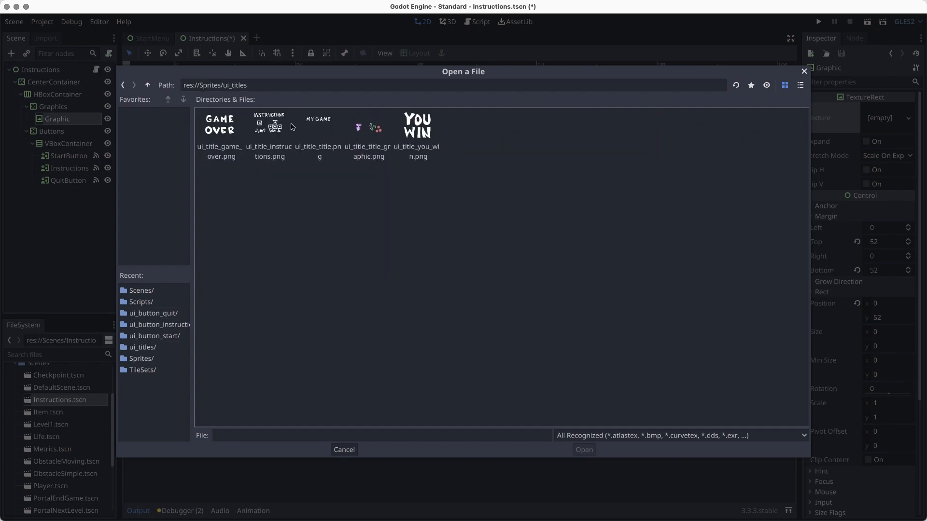
pyautogui.click(265, 126)
pyautogui.click(584, 450)
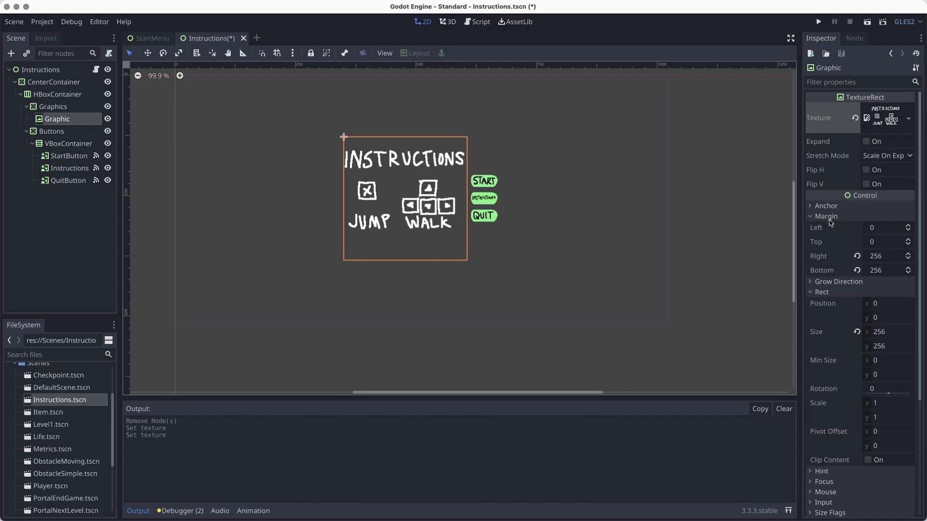
# Tint the Graphic node blue by setting its Modulate colour to RGB 110, 145, 200
pyautogui.click(829, 220)
pyautogui.click(824, 237)
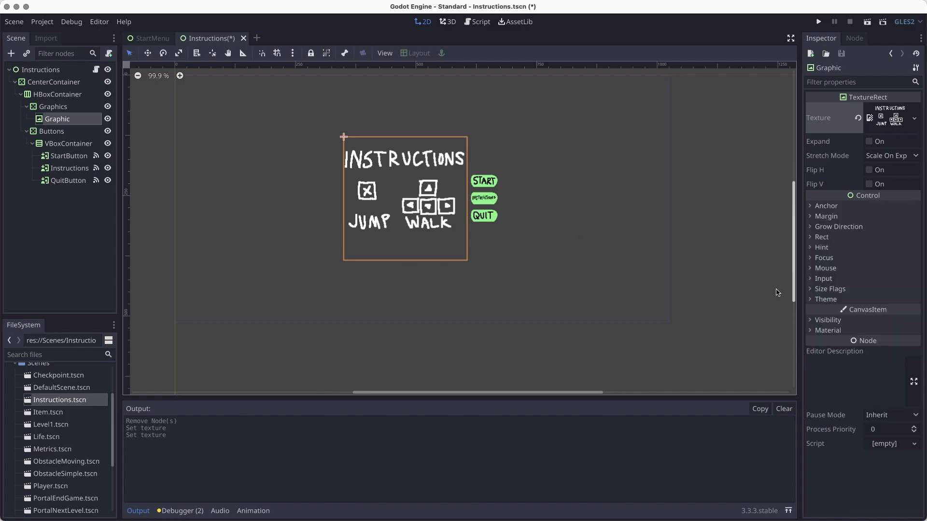
pyautogui.click(856, 321)
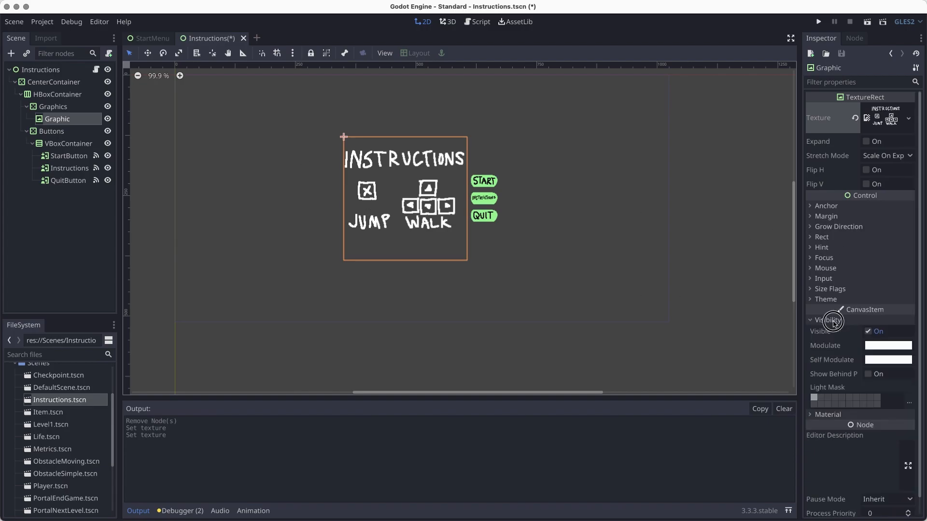
pyautogui.click(874, 346)
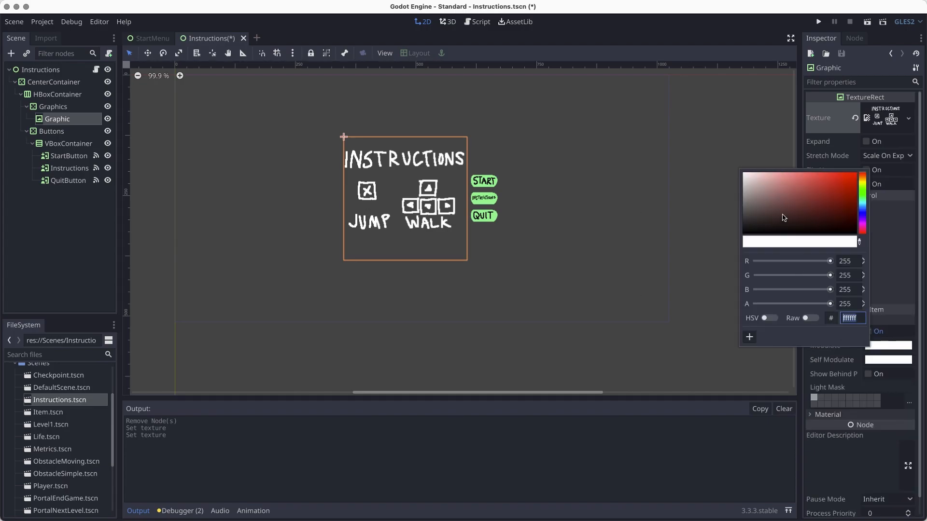
pyautogui.click(860, 213)
pyautogui.moveTo(792, 208); pyautogui.dragTo(792, 185)
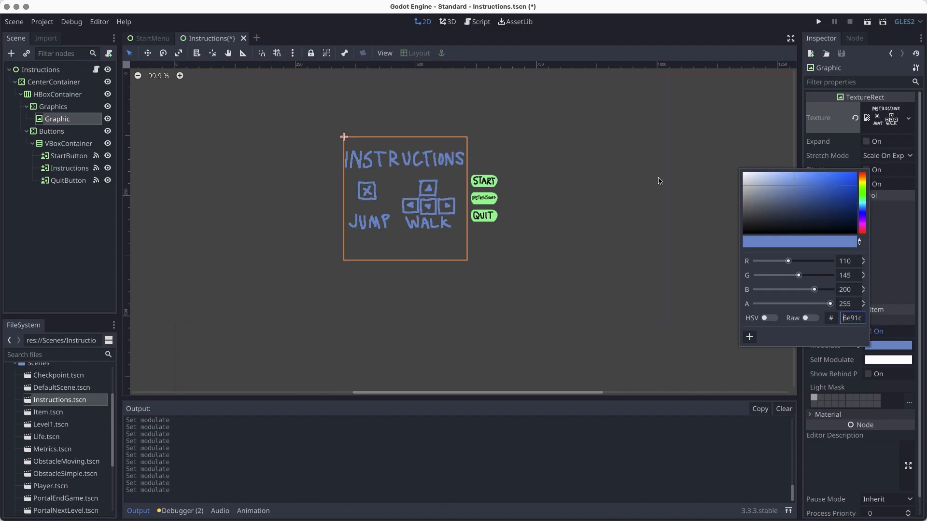
pyautogui.click(611, 169)
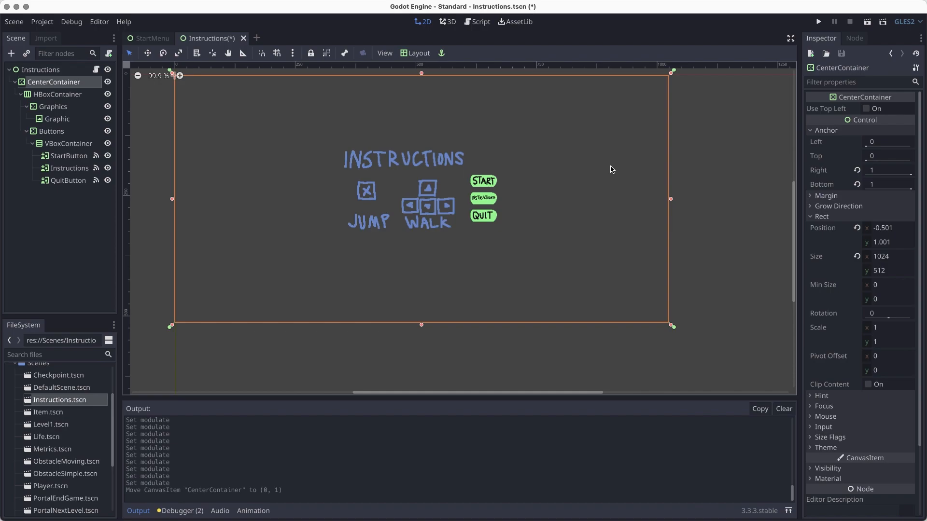
# Set StartButton's Modulate colour to the blue sampled from the instructions graphic (RGB 110, 145, 200) and save the scene
pyautogui.click(84, 158)
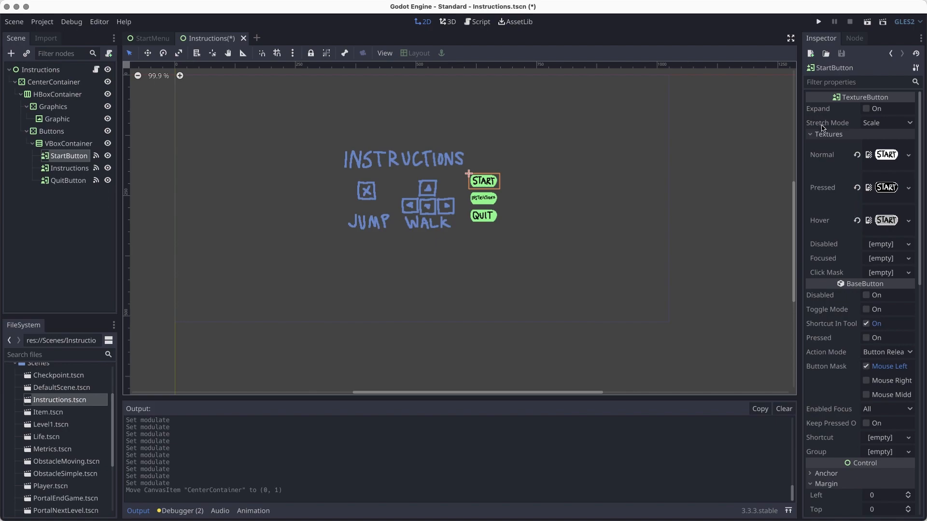
pyautogui.click(825, 134)
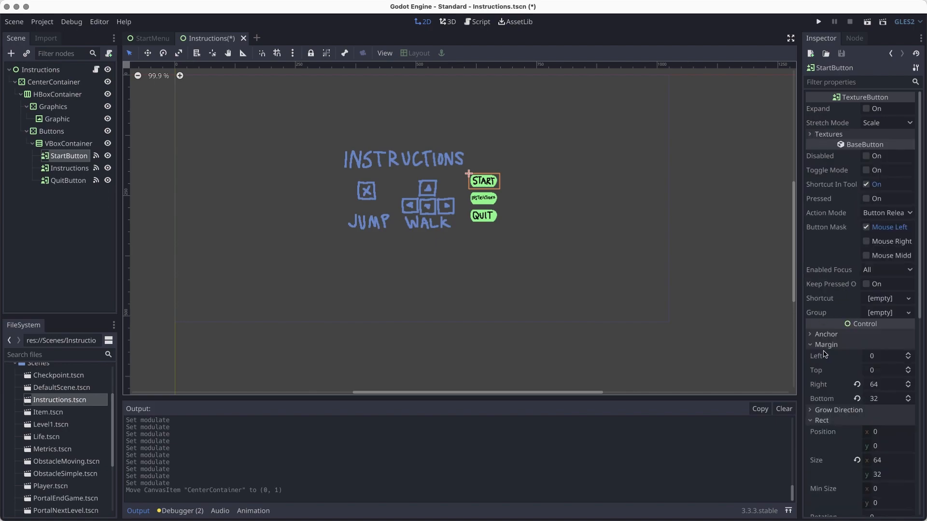
pyautogui.click(826, 345)
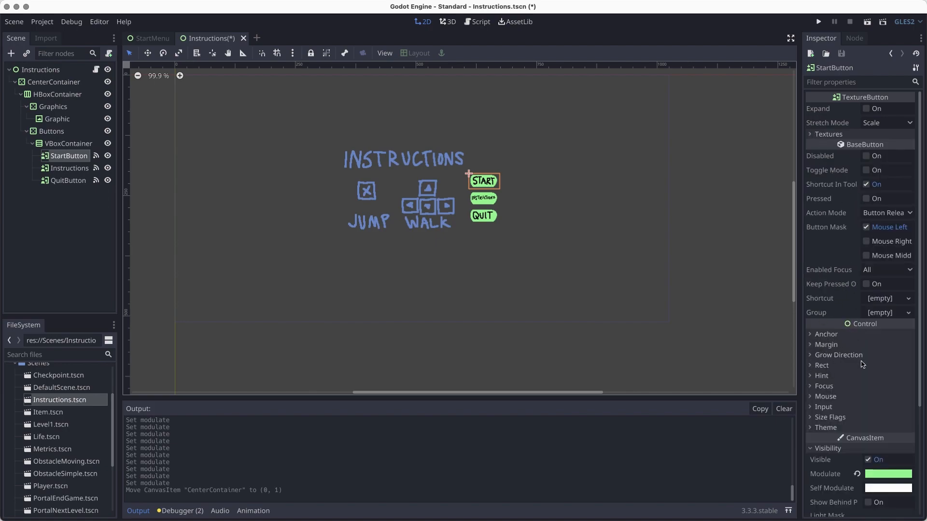
pyautogui.scroll(-3, 862, 359)
pyautogui.click(875, 328)
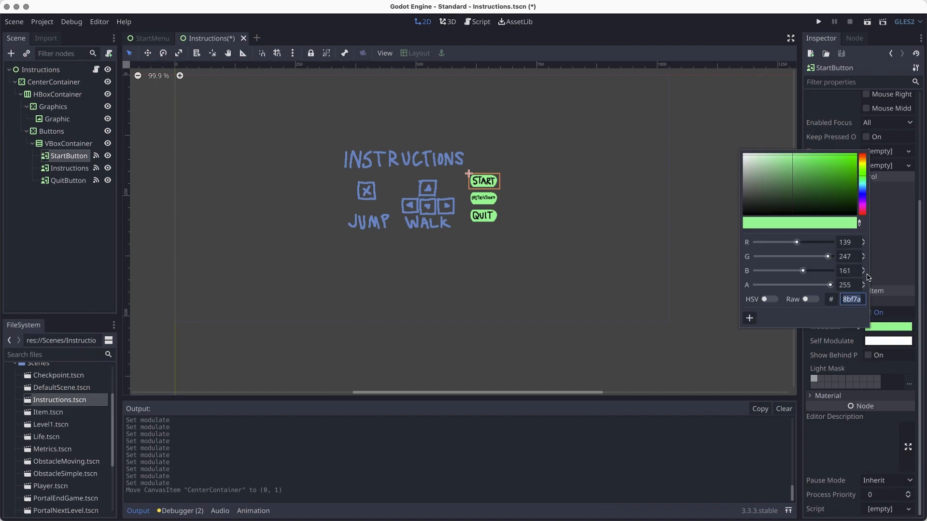
pyautogui.click(860, 223)
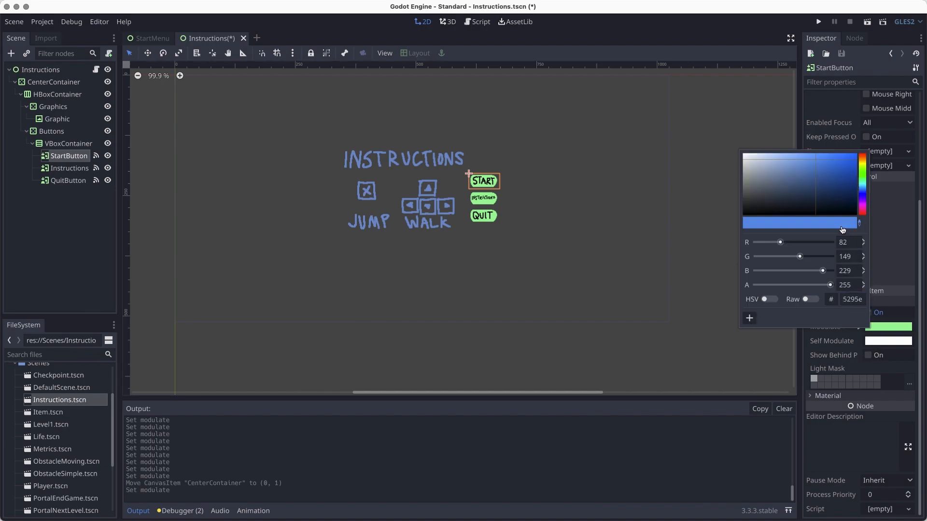
pyautogui.click(424, 191)
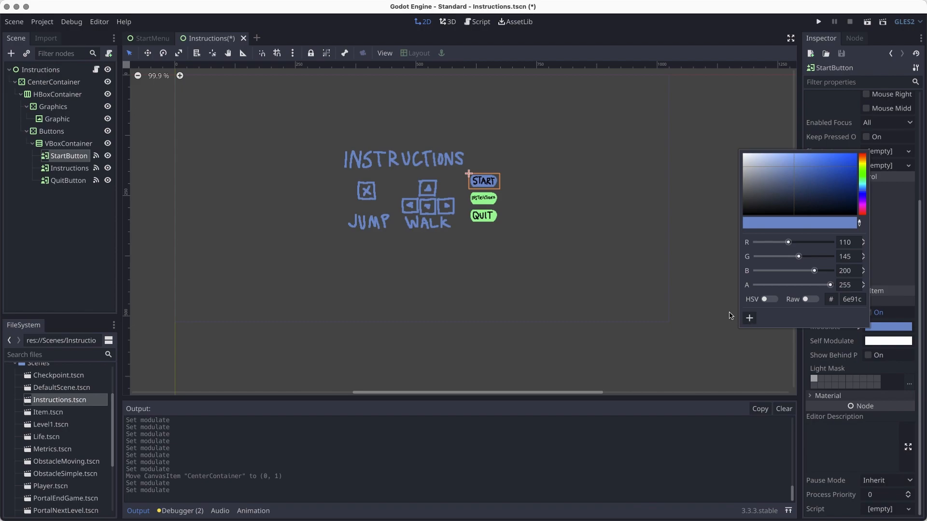
pyautogui.press('super+s')
pyautogui.click(95, 262)
pyautogui.press('super+s')
# Delete the InstructionsButton node from the VBoxContainer
pyautogui.click(70, 169)
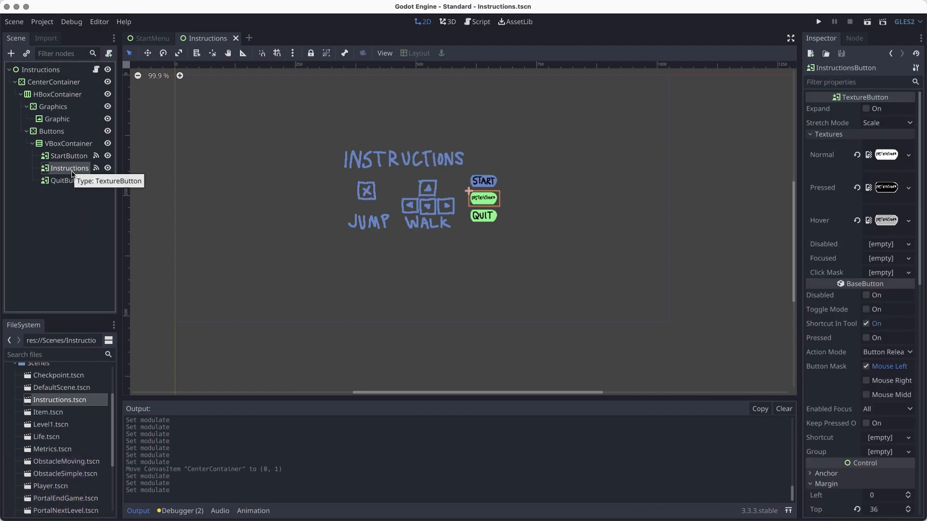
pyautogui.rightClick(62, 169)
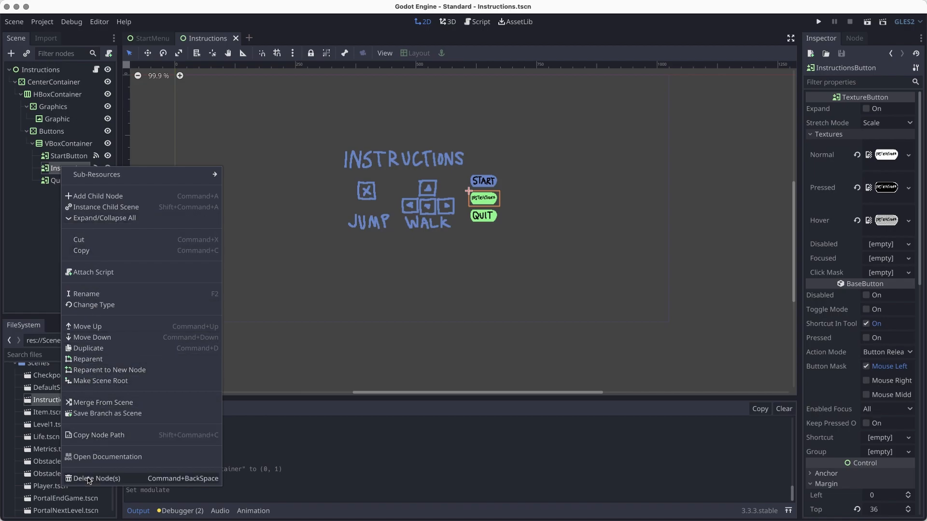
pyautogui.click(90, 479)
pyautogui.click(488, 275)
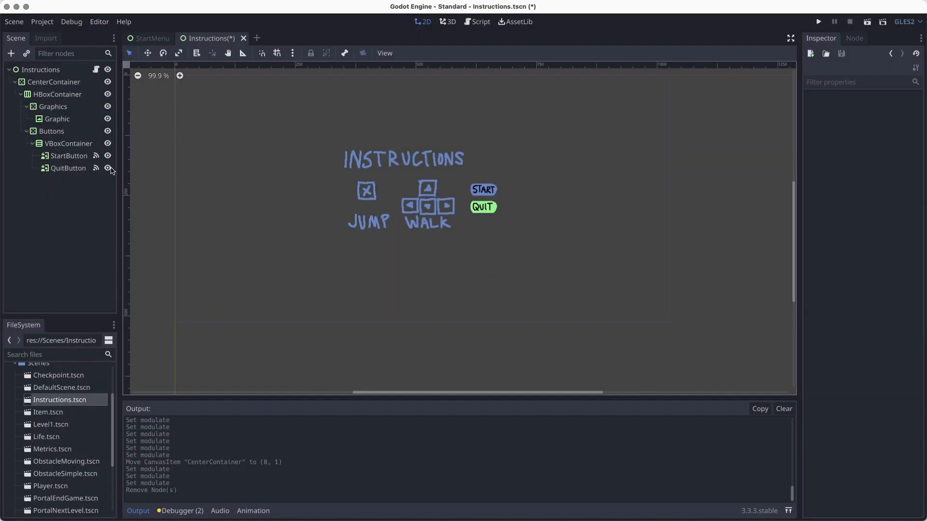
# Set QuitButton's Modulate colour to the blue sampled from the START button (RGB 110, 145, 200) and save the scene
pyautogui.click(67, 168)
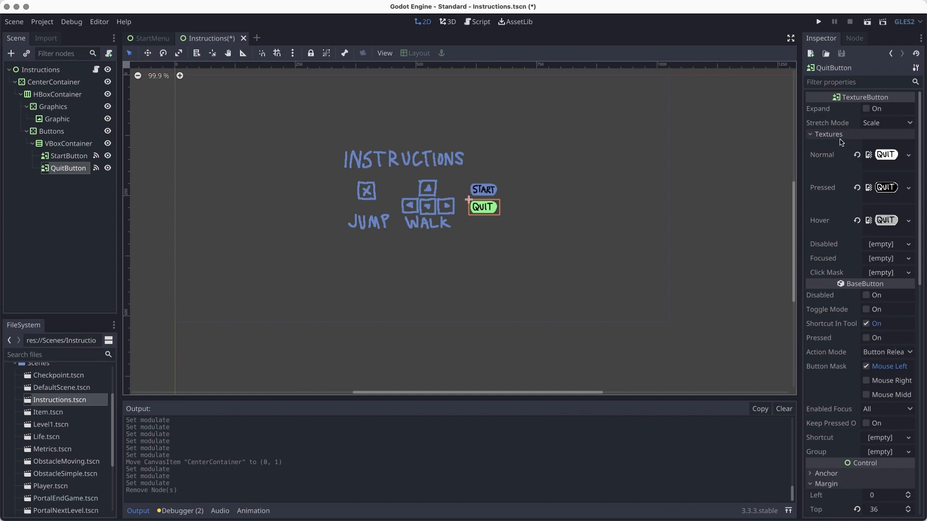
pyautogui.click(841, 136)
pyautogui.click(818, 346)
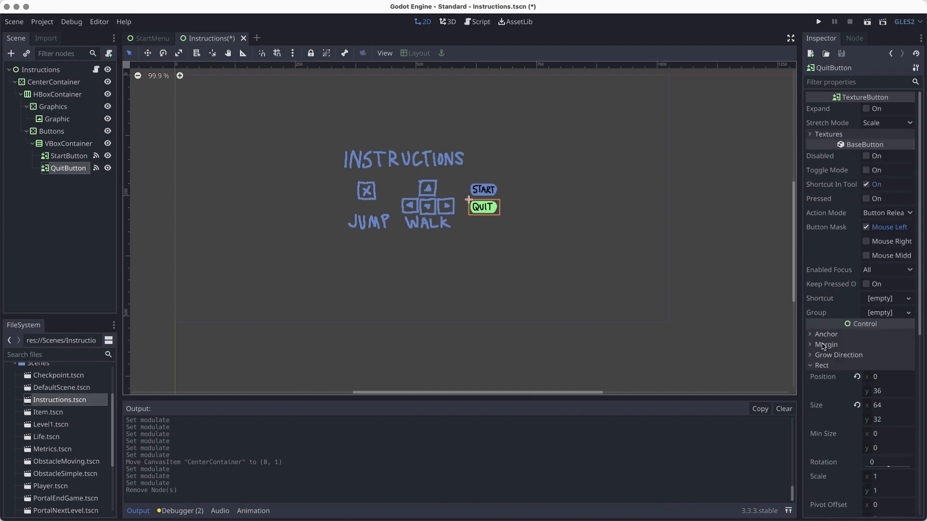
pyautogui.click(821, 365)
pyautogui.scroll(-5, 829, 351)
pyautogui.click(879, 330)
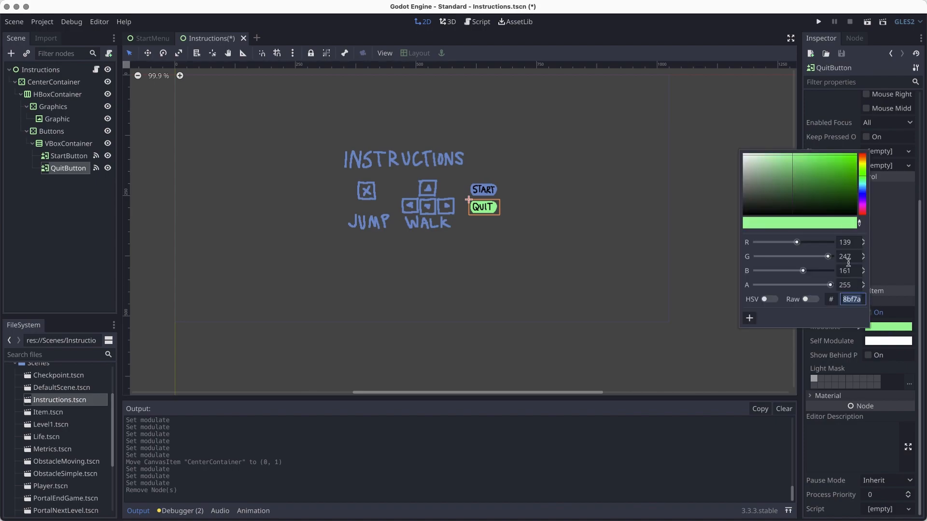
pyautogui.click(859, 223)
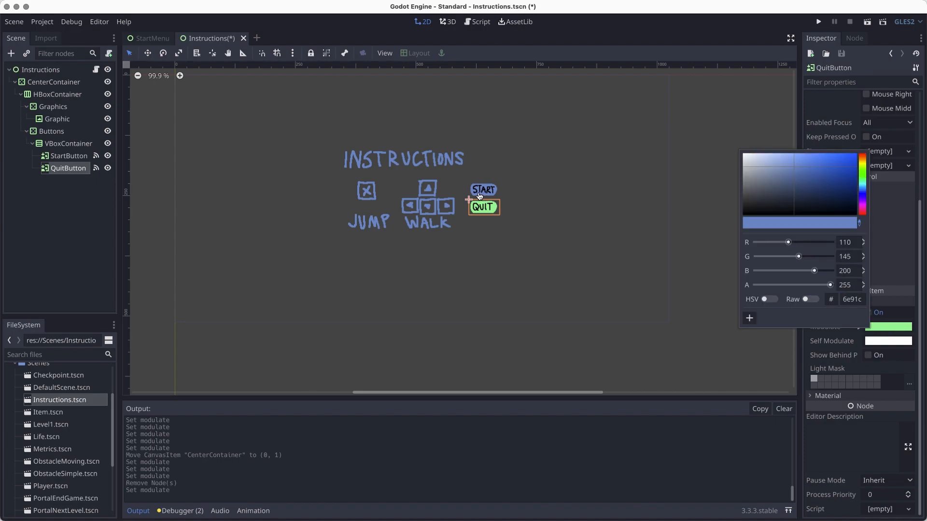
pyautogui.click(482, 197)
pyautogui.click(608, 215)
pyautogui.press('super+s')
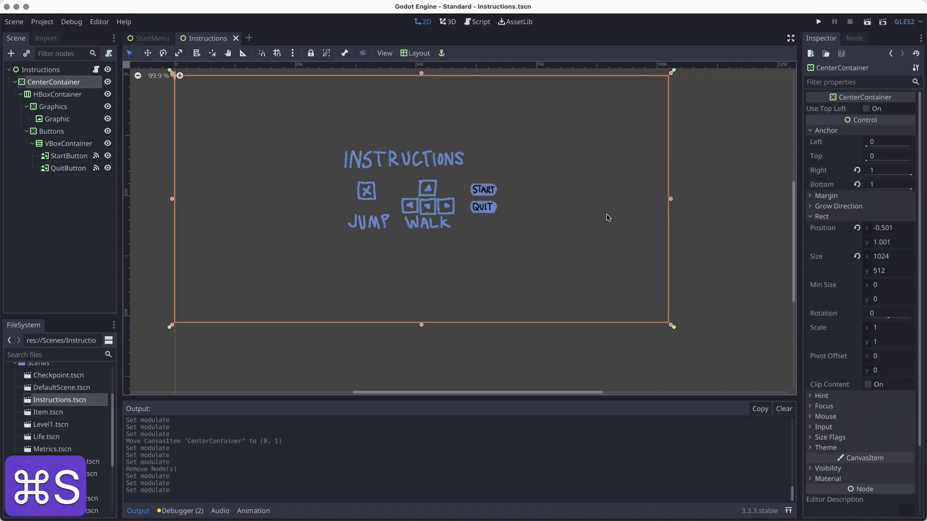
# Check which scene file is assigned to the Instructions root node's Load Level Path
pyautogui.click(57, 71)
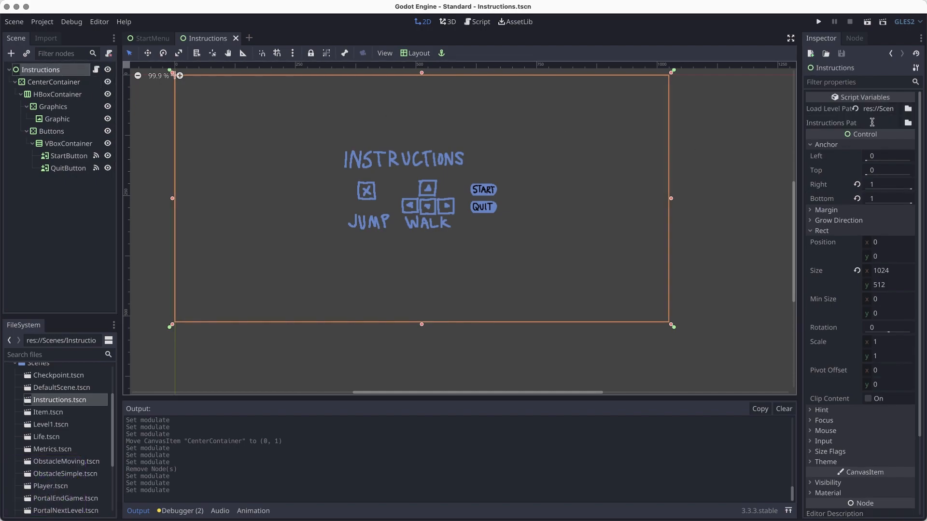
pyautogui.click(909, 110)
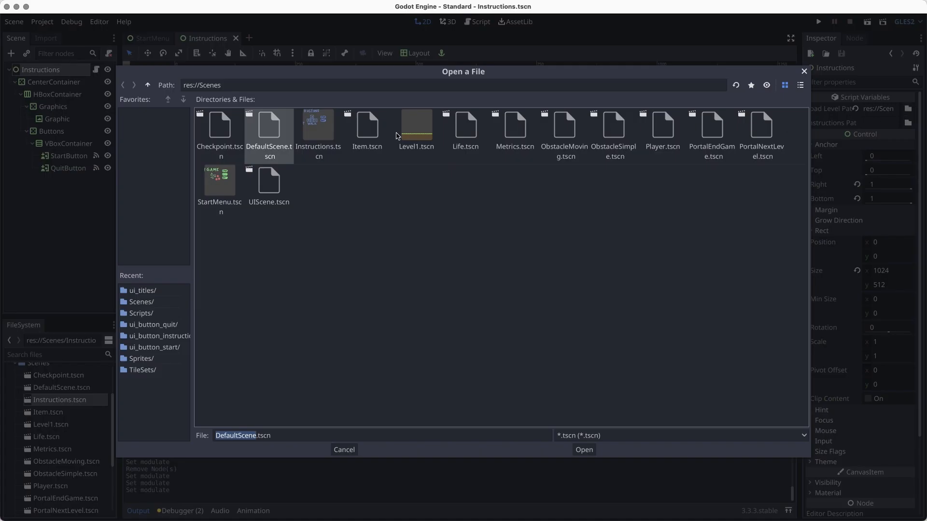
pyautogui.click(348, 452)
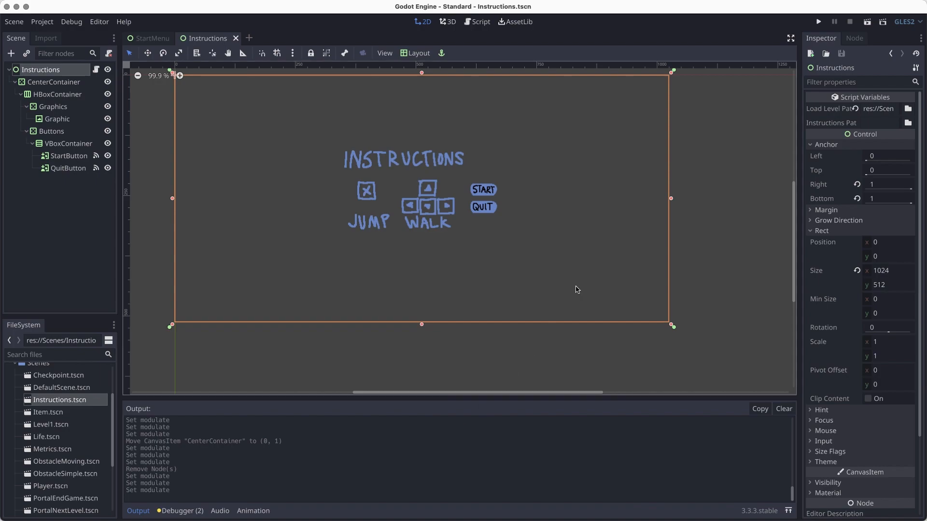
# Run the Instructions scene twice to test its START and QUIT buttons, and save the scene
pyautogui.click(867, 21)
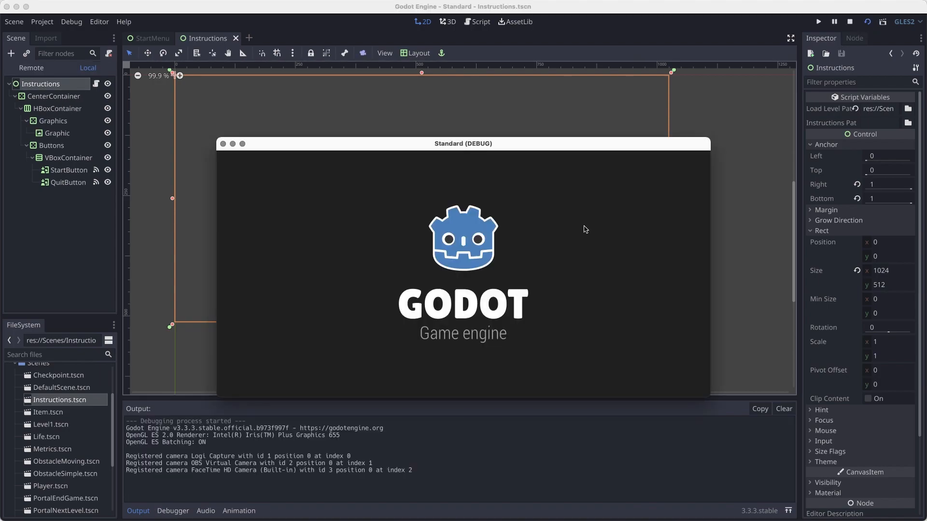
pyautogui.click(524, 265)
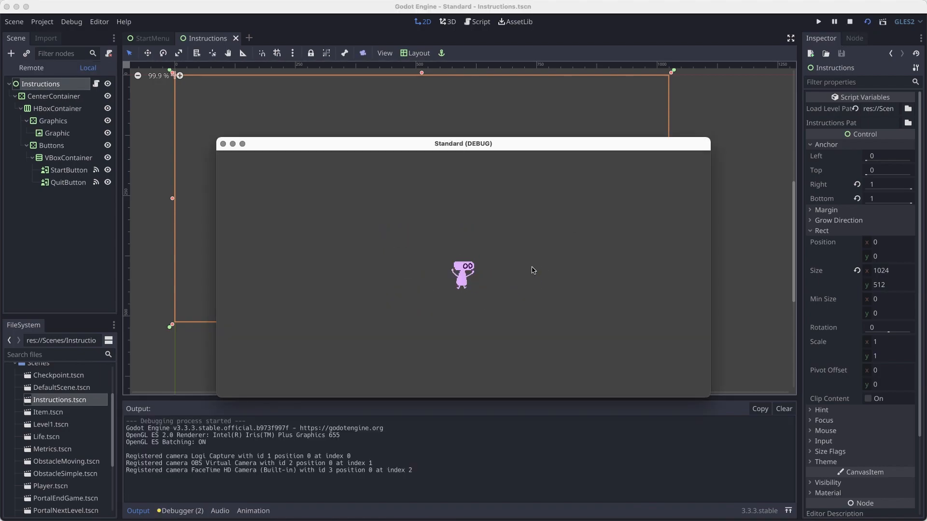
pyautogui.click(222, 143)
pyautogui.click(867, 21)
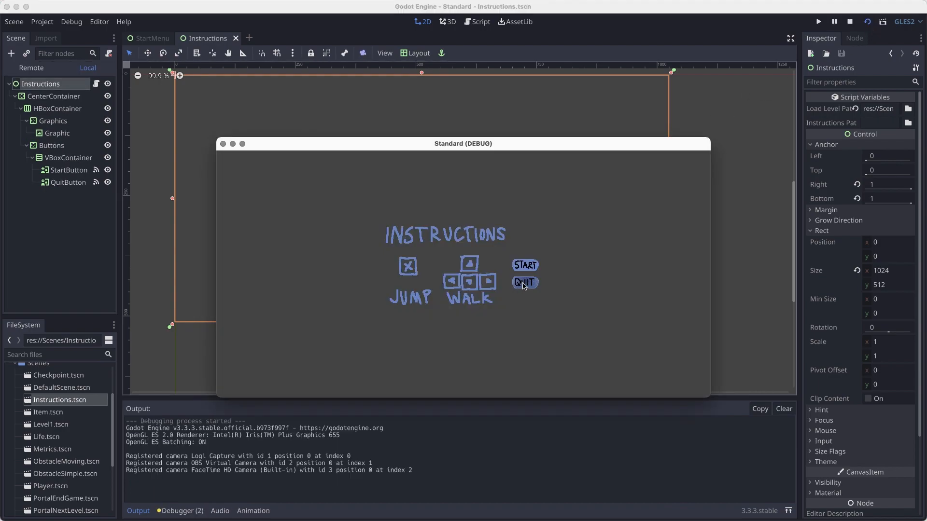
pyautogui.click(524, 284)
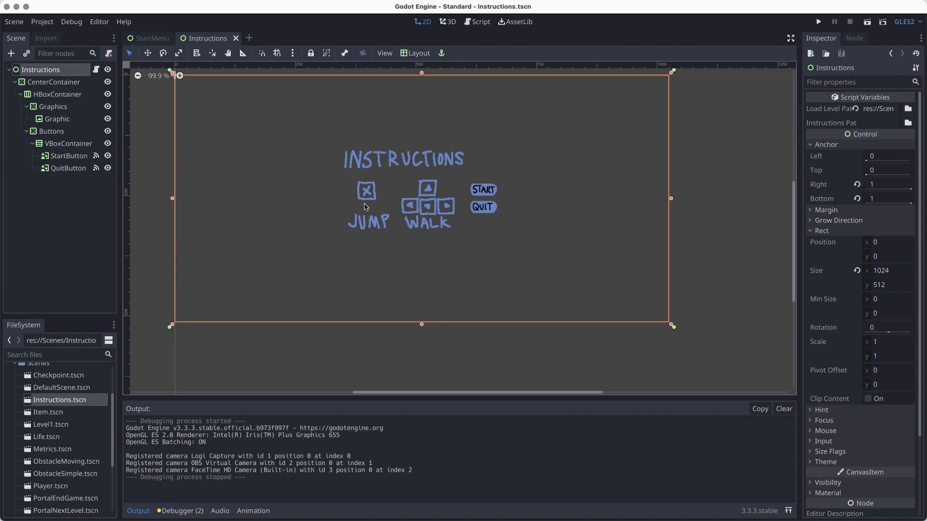
pyautogui.press('super+s')
# Set the StartMenu root node's Instructions Path to Instructions.tscn from the Scenes folder and save the scene
pyautogui.click(153, 40)
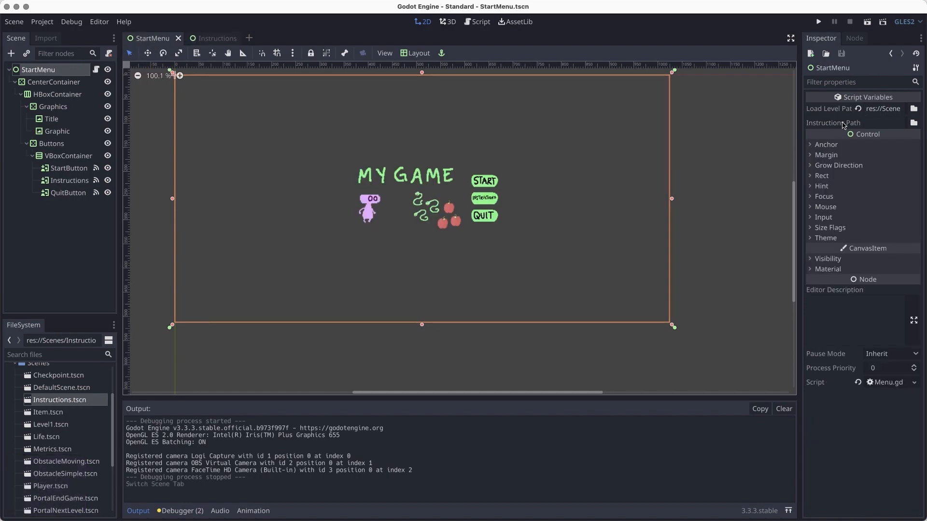
pyautogui.click(913, 122)
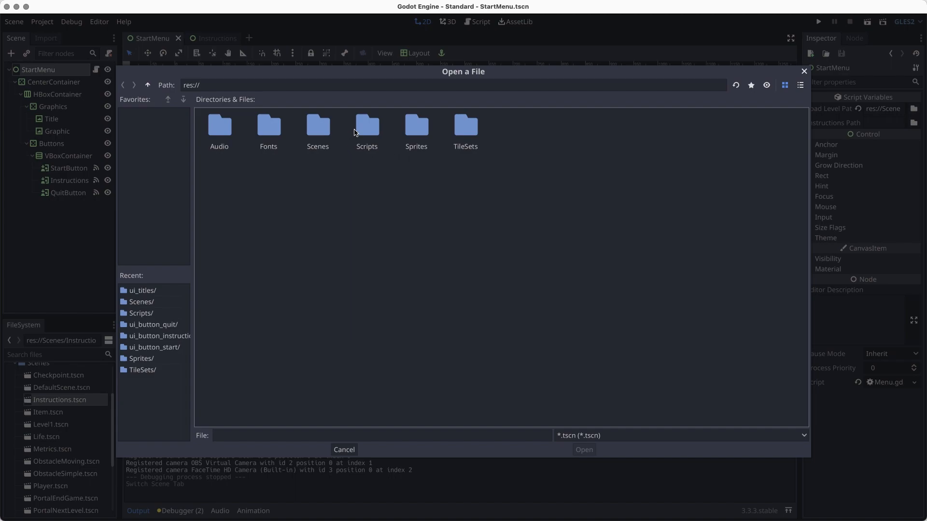
pyautogui.doubleClick(312, 135)
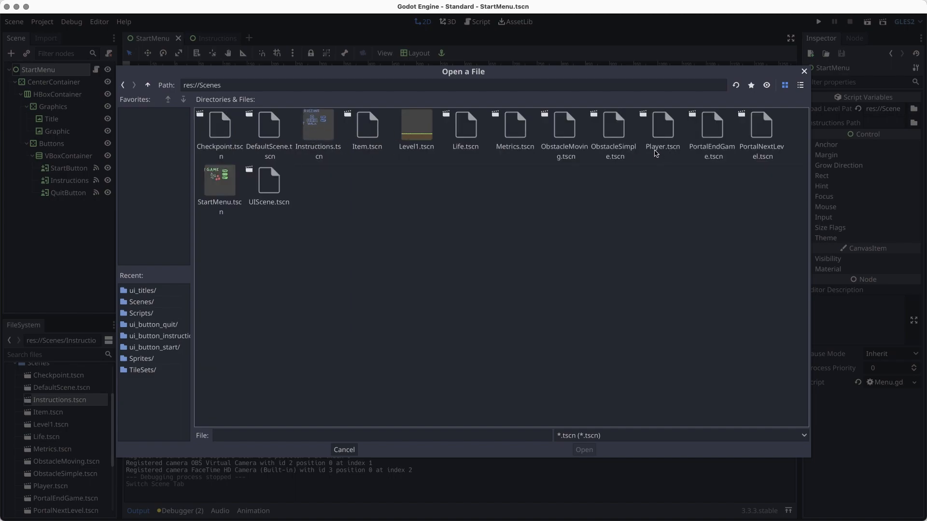
pyautogui.click(318, 128)
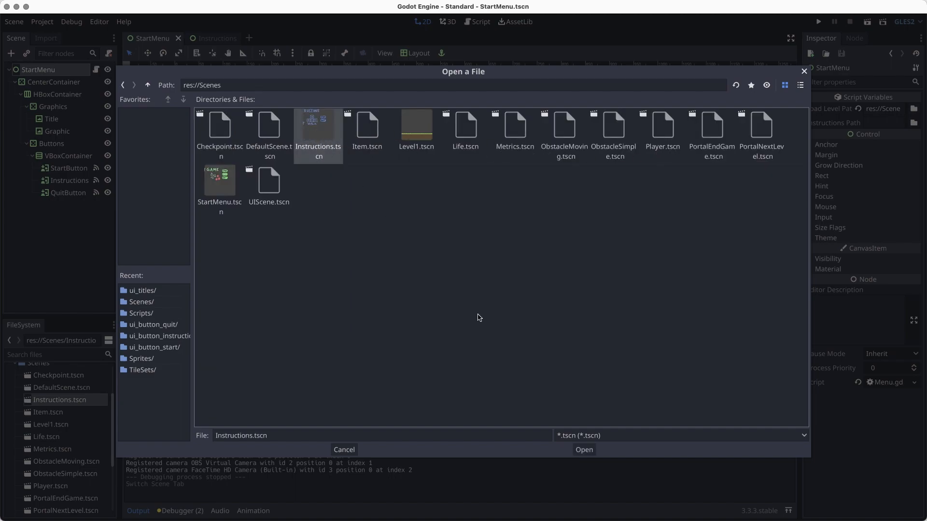
pyautogui.click(585, 450)
pyautogui.press('super+s')
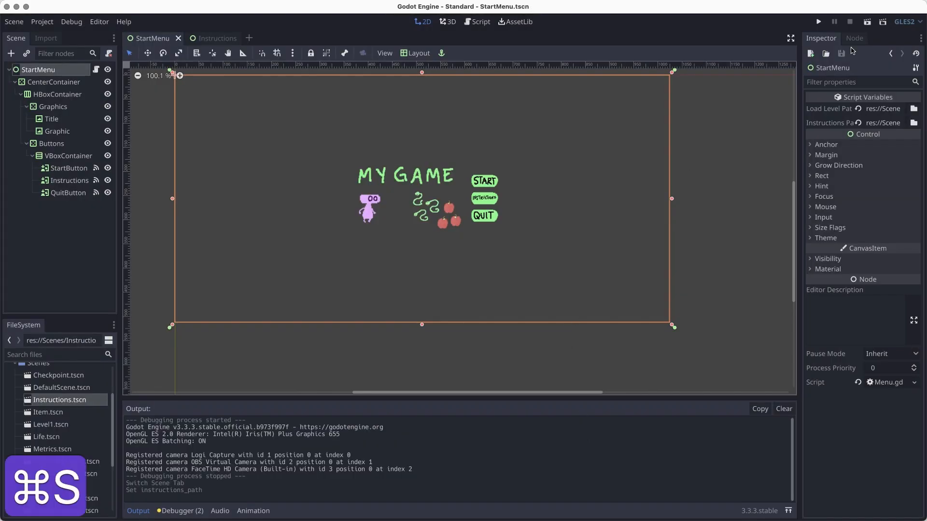
# Run the StartMenu scene and test going to the instructions screen and starting the game from there
pyautogui.click(868, 21)
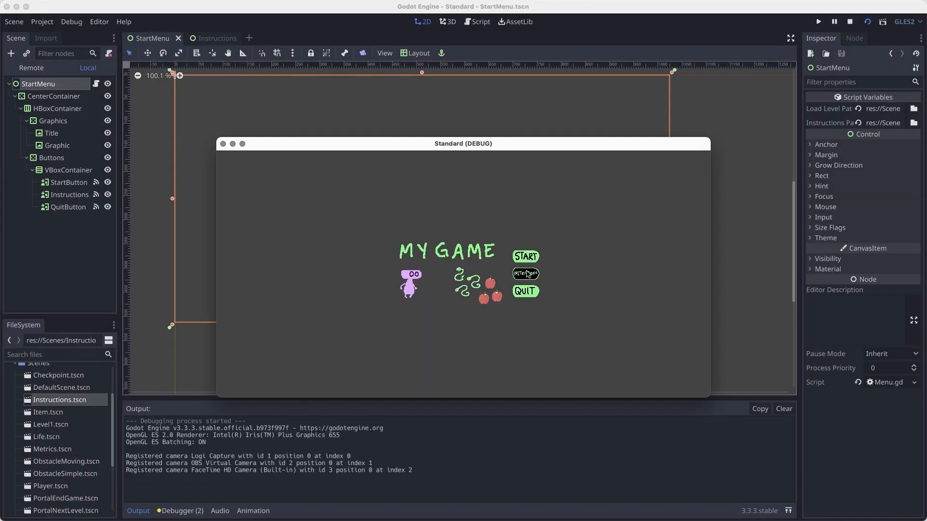
pyautogui.click(526, 274)
pyautogui.click(533, 270)
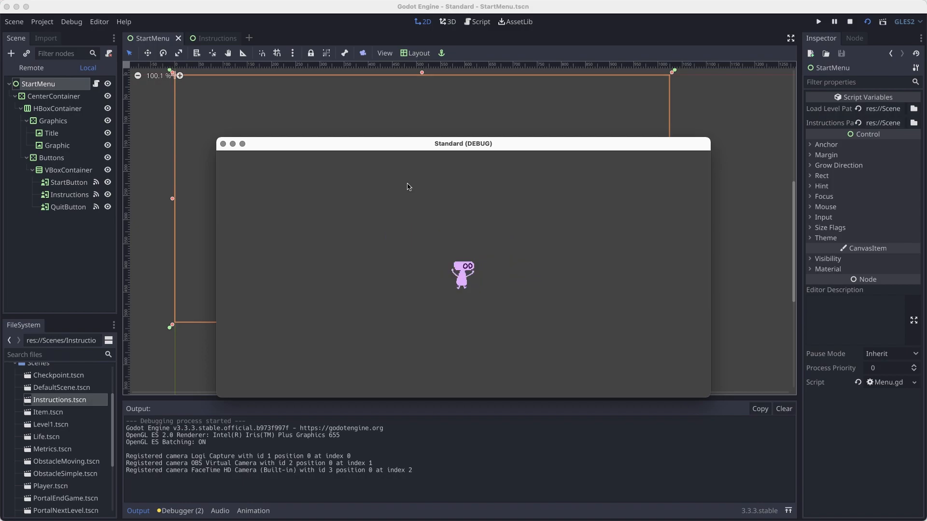
pyautogui.click(223, 145)
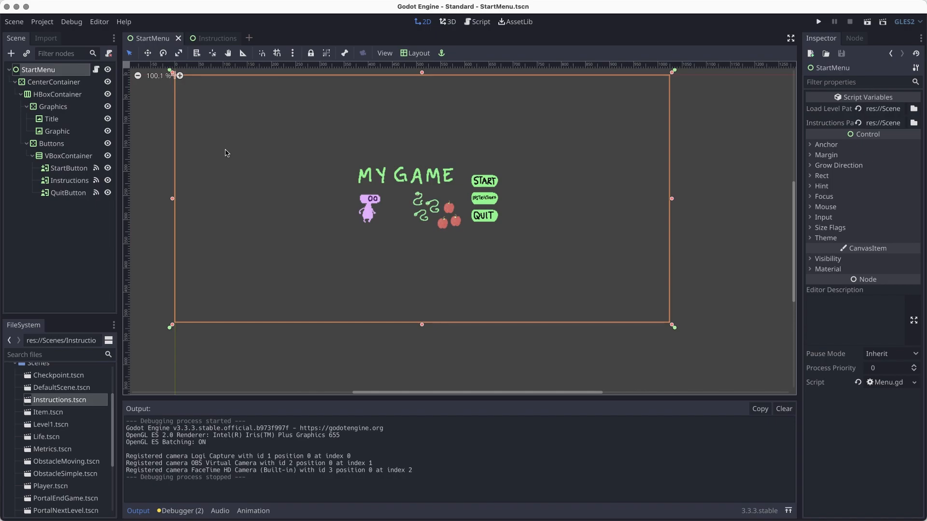
# Duplicate the Instructions.tscn scene file as GameOver.tscn
pyautogui.click(56, 398)
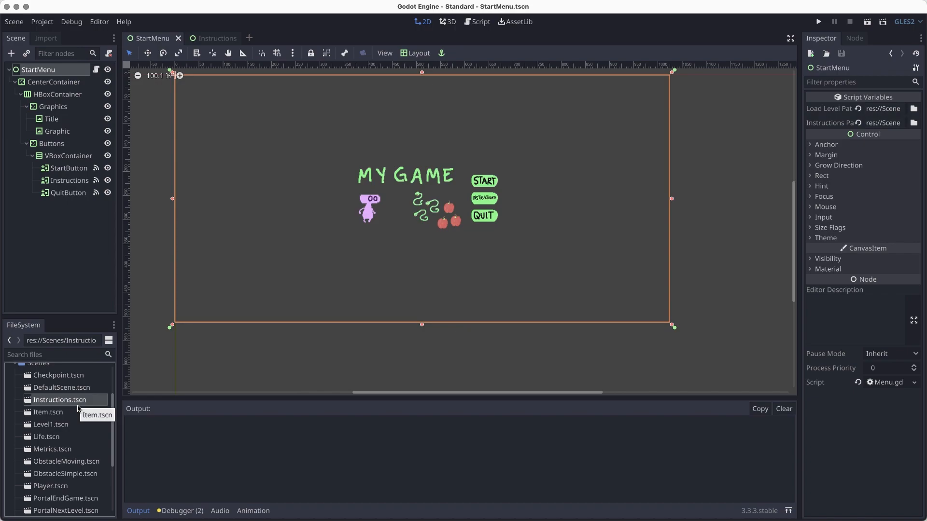
pyautogui.rightClick(54, 401)
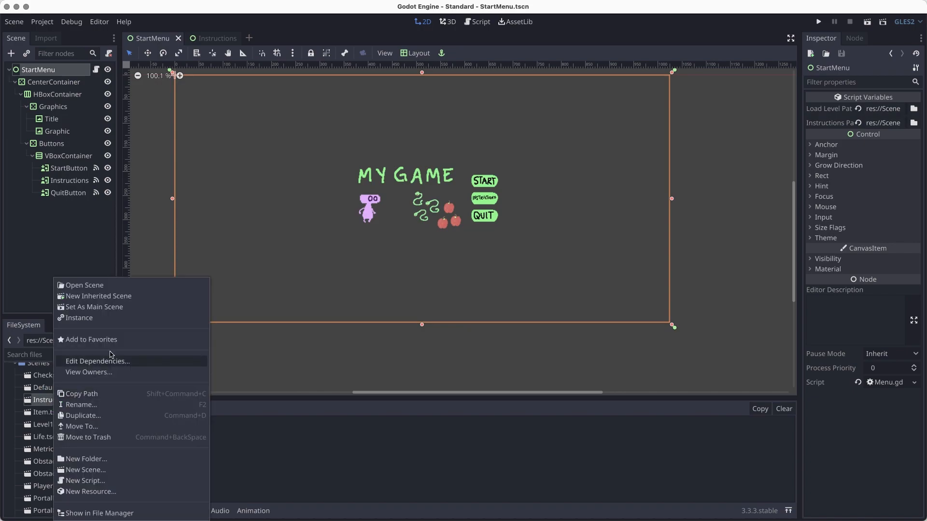
pyautogui.click(88, 416)
pyautogui.write('GameOver.tscn')
pyautogui.press('Return')
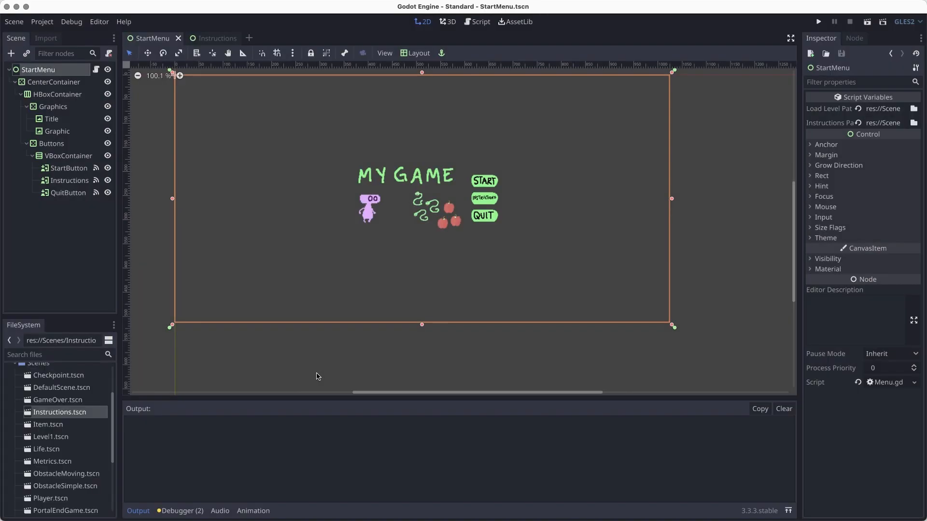
# Duplicate the GameOver.tscn scene file as YouWin.tscn and save
pyautogui.rightClick(73, 396)
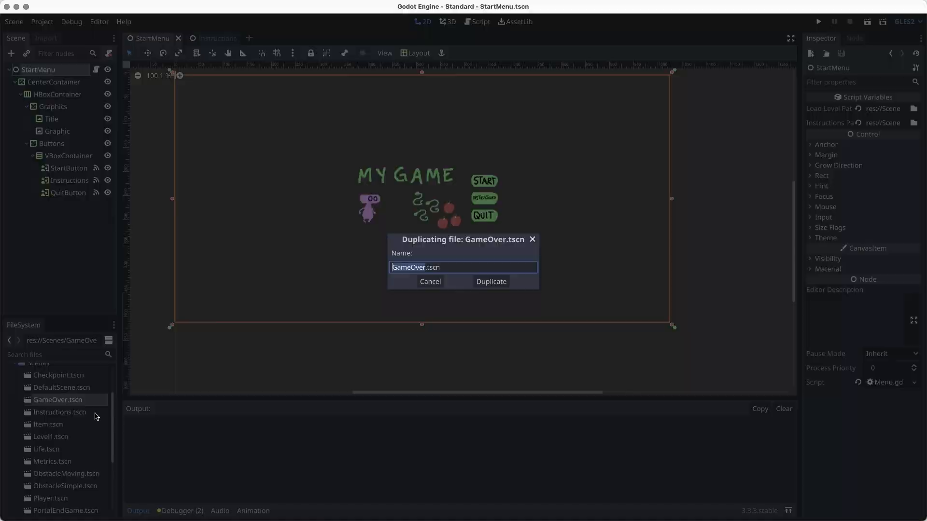
pyautogui.click(88, 416)
pyautogui.write('YouWin.tscn')
pyautogui.press('Return')
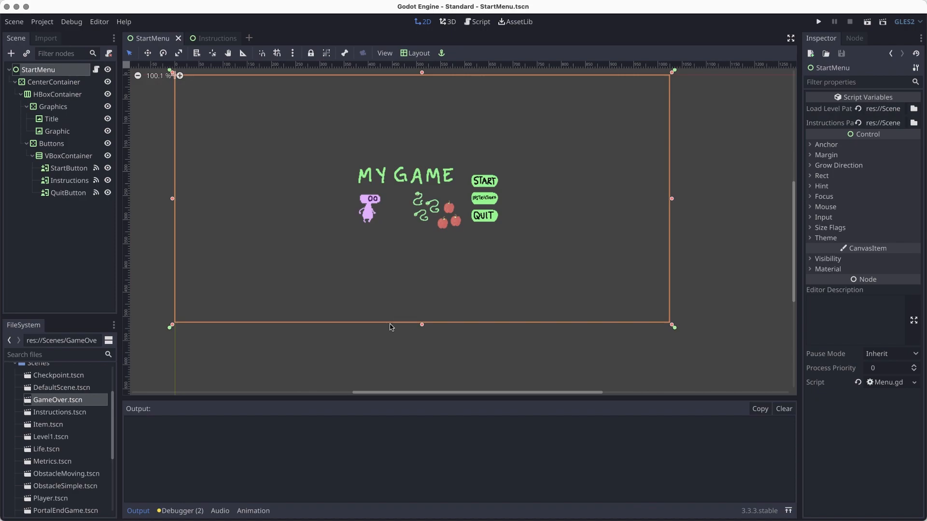
pyautogui.press('super+s')
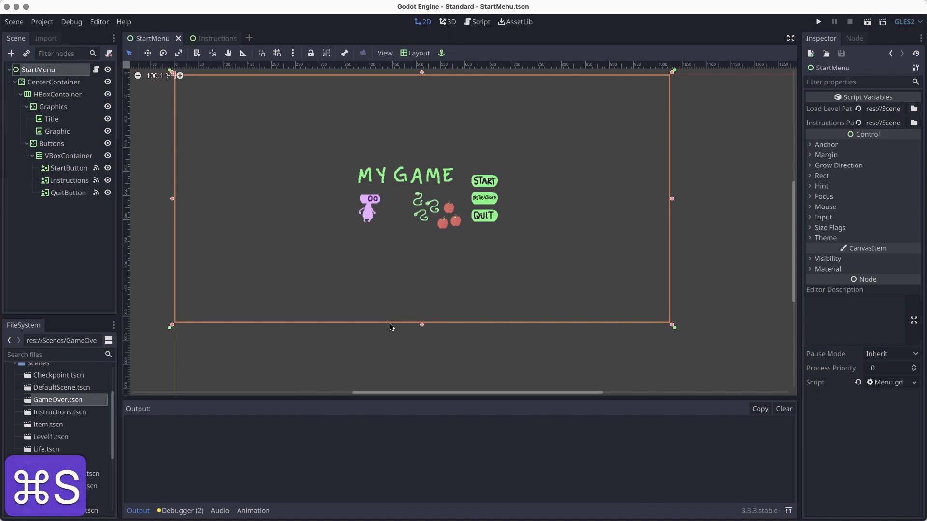
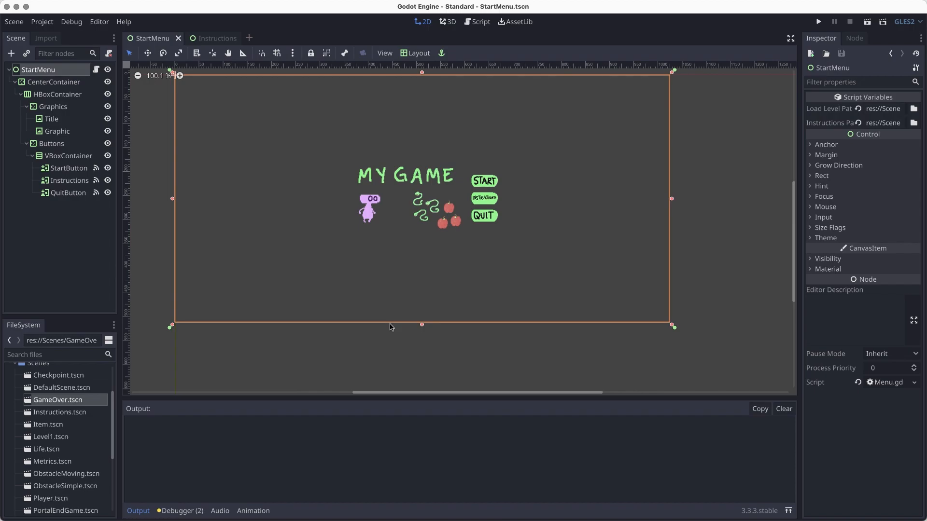
# Open the GameOver.tscn scene, rename its root node to GameOver and save the scene
pyautogui.hotkey('ctrl', 'Tab')
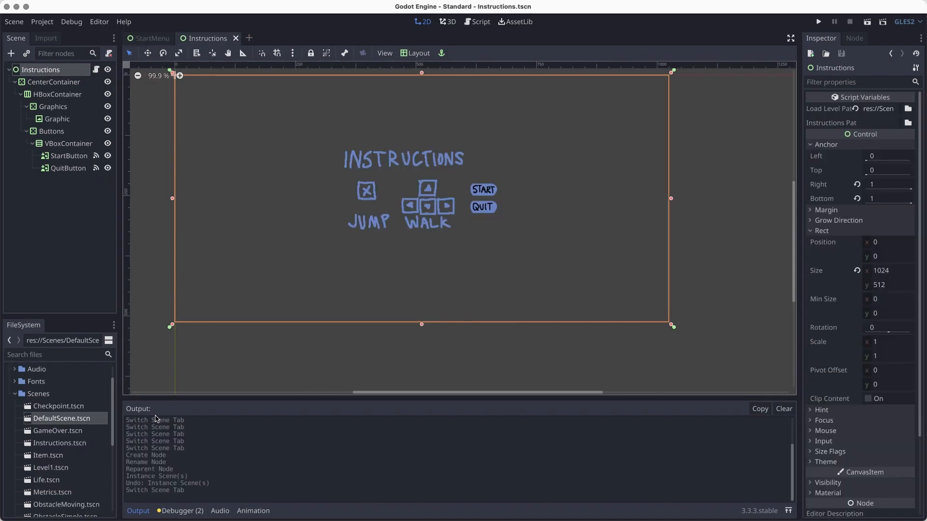
pyautogui.doubleClick(75, 431)
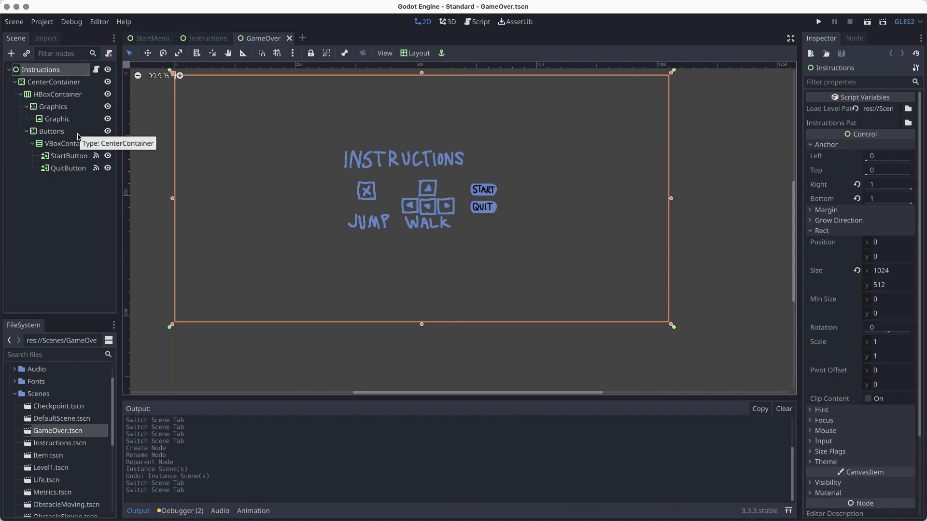
pyautogui.doubleClick(37, 71)
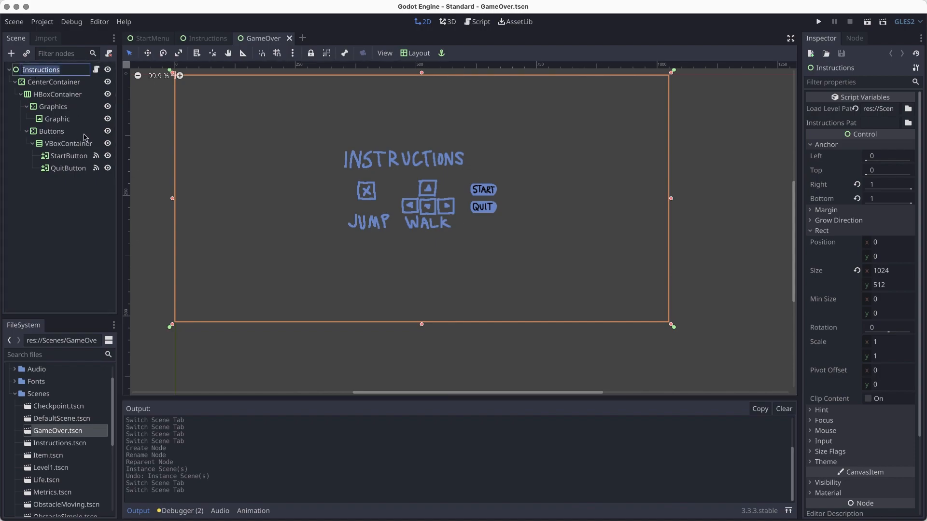
pyautogui.write('GameOver')
pyautogui.press('Return')
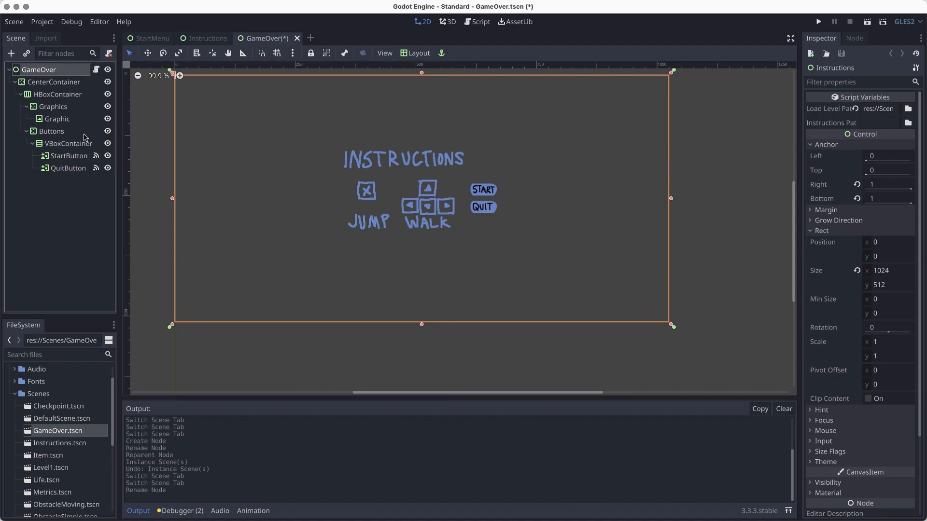
pyautogui.click(64, 125)
pyautogui.hotkey('ctrl', 's')
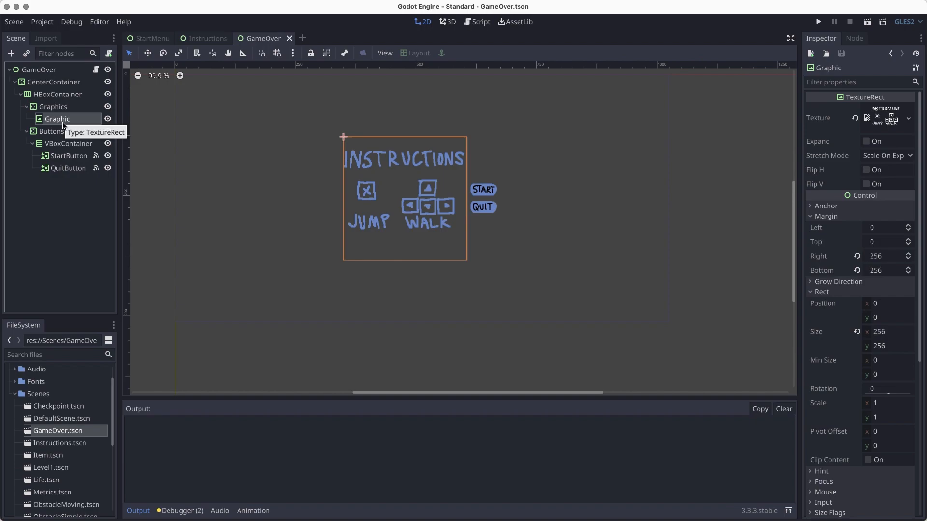
# Replace the Graphic node's texture with ui_title_game_over.png from the Sprites/ui_titles folder
pyautogui.click(853, 116)
pyautogui.click(873, 118)
pyautogui.click(850, 295)
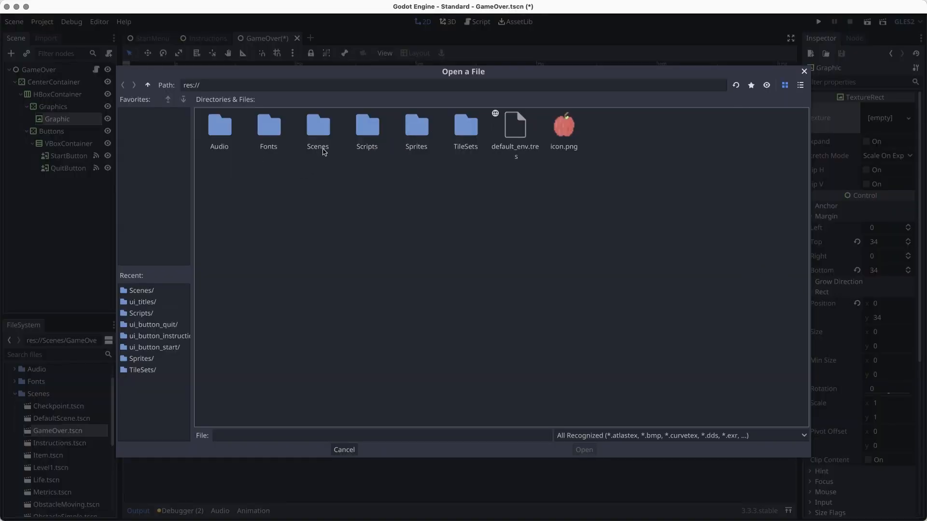
pyautogui.doubleClick(422, 134)
pyautogui.doubleClick(411, 138)
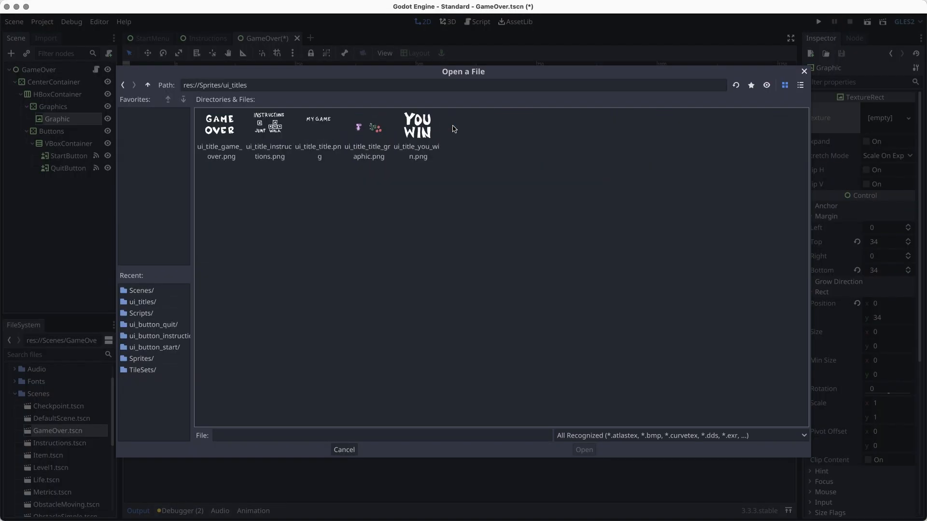
pyautogui.click(237, 136)
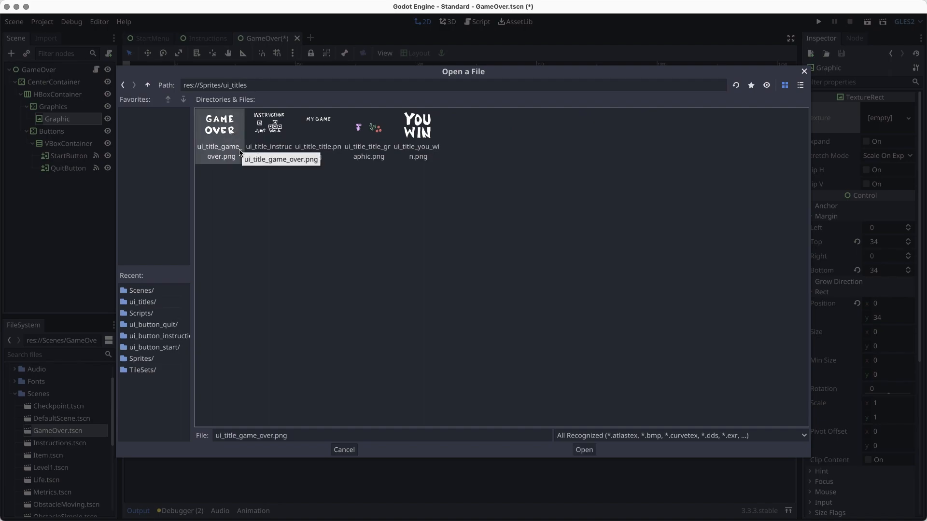
pyautogui.click(584, 449)
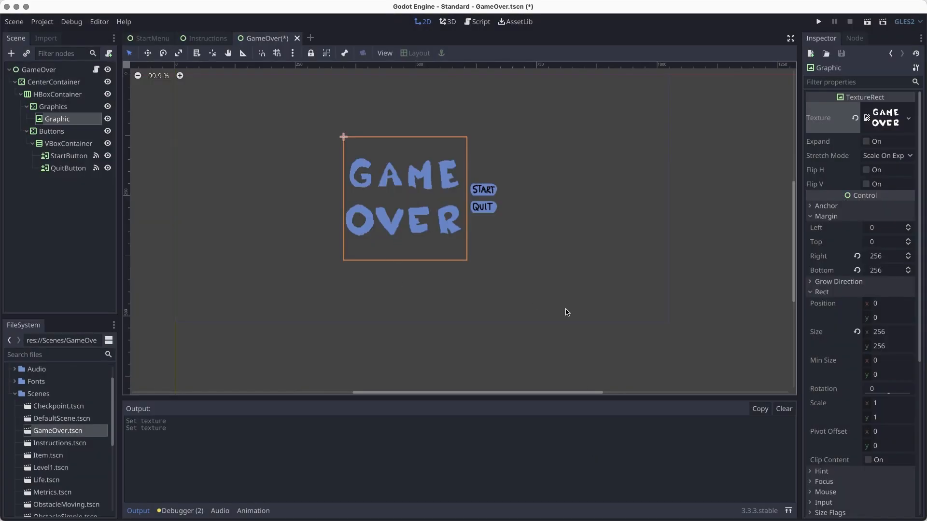
# Change the Graphic node's Modulate colour to orange-red
pyautogui.scroll(-5, 878, 325)
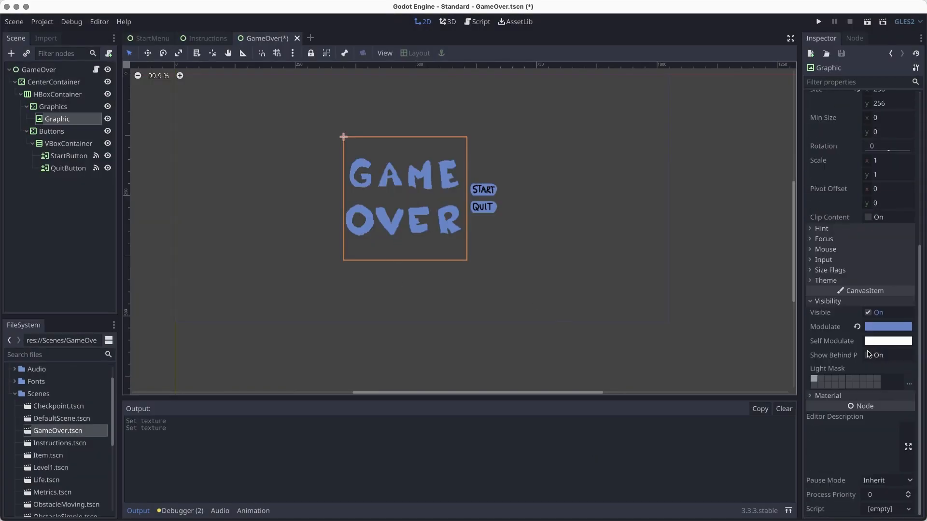
pyautogui.click(880, 328)
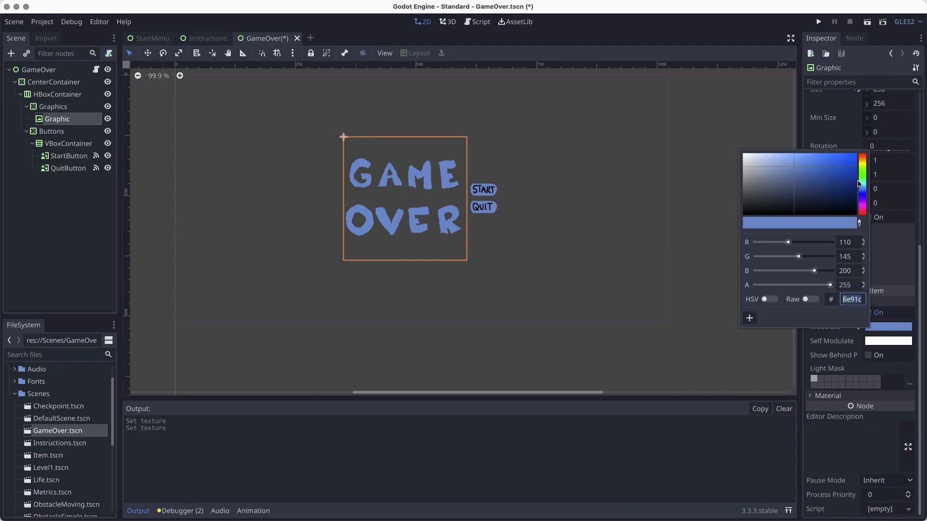
pyautogui.moveTo(865, 190); pyautogui.dragTo(866, 156)
pyautogui.click(814, 170)
pyautogui.moveTo(814, 170)
pyautogui.mouseDown()
pyautogui.moveTo(817, 159)
pyautogui.moveTo(843, 159)
pyautogui.mouseUp()
pyautogui.click(585, 308)
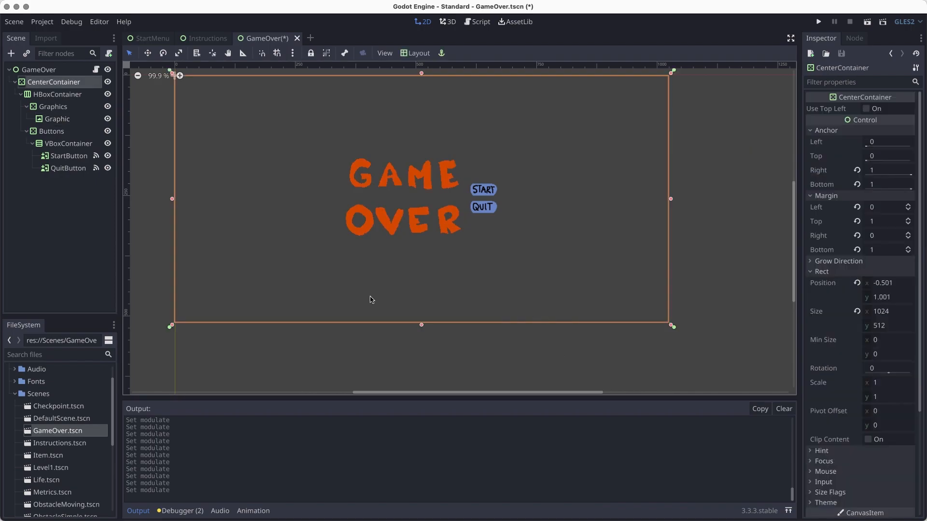
# Set StartButton's Modulate colour to the orange-red sampled from the Game Over title
pyautogui.click(77, 158)
pyautogui.scroll(-10, 867, 344)
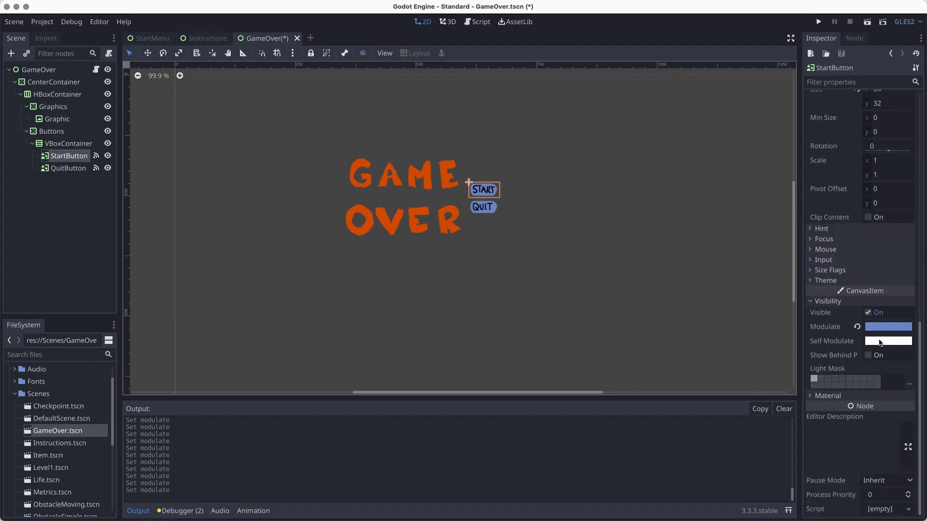
pyautogui.click(888, 327)
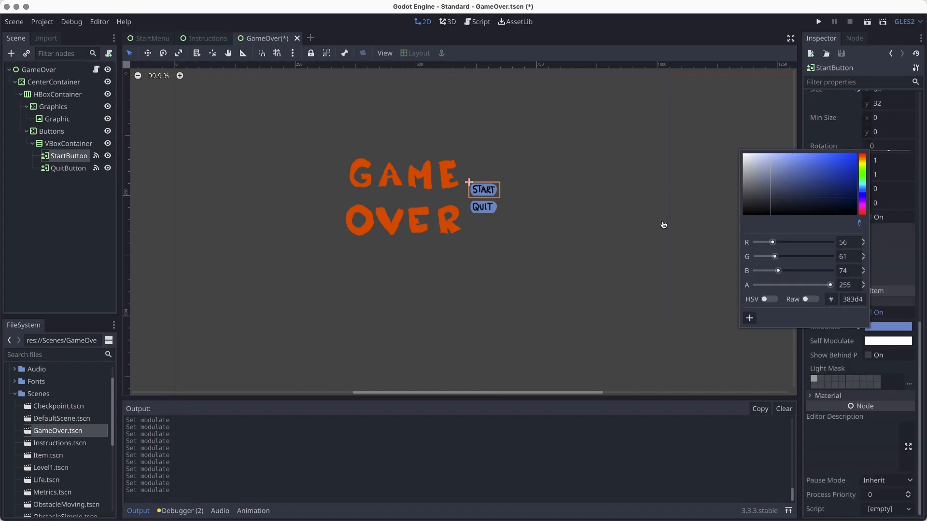
pyautogui.click(441, 213)
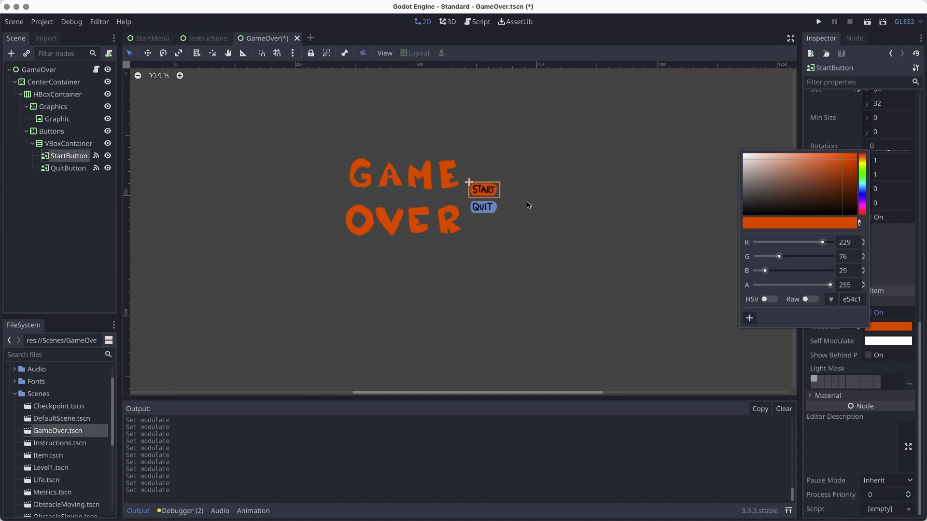
# Set QuitButton's Modulate colour to the orange-red sampled from the Game Over title
pyautogui.click(462, 211)
pyautogui.click(476, 208)
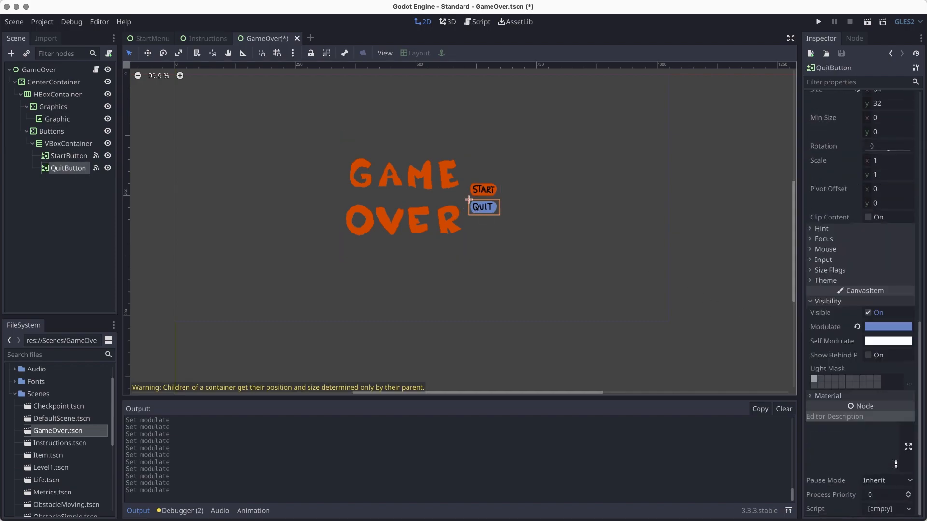
pyautogui.click(881, 332)
pyautogui.click(859, 223)
pyautogui.click(447, 232)
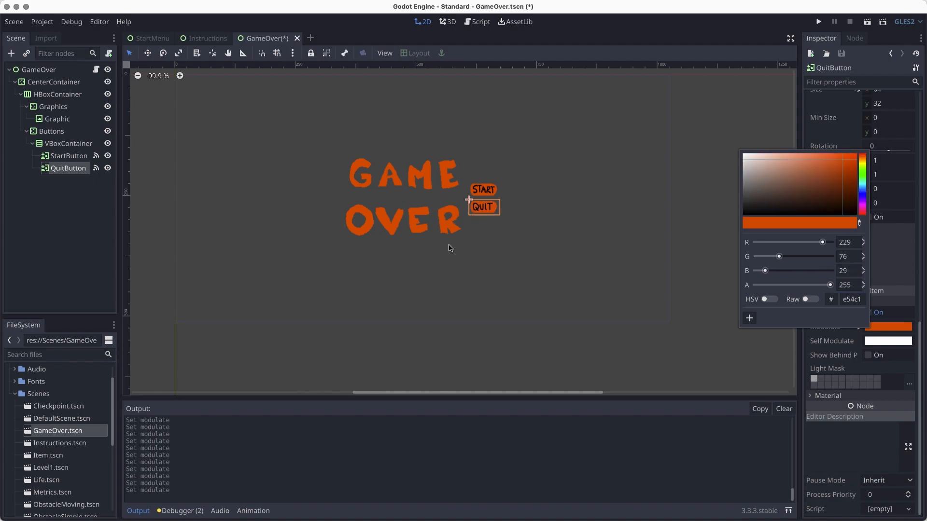
pyautogui.click(666, 354)
# Clear StartButton's Normal, Pressed and Hover textures
pyautogui.click(486, 194)
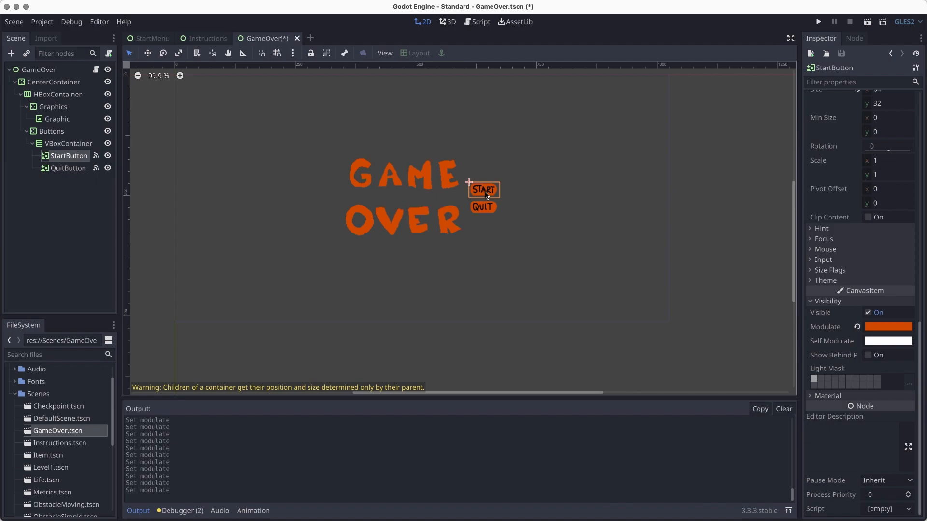
pyautogui.scroll(10, 829, 248)
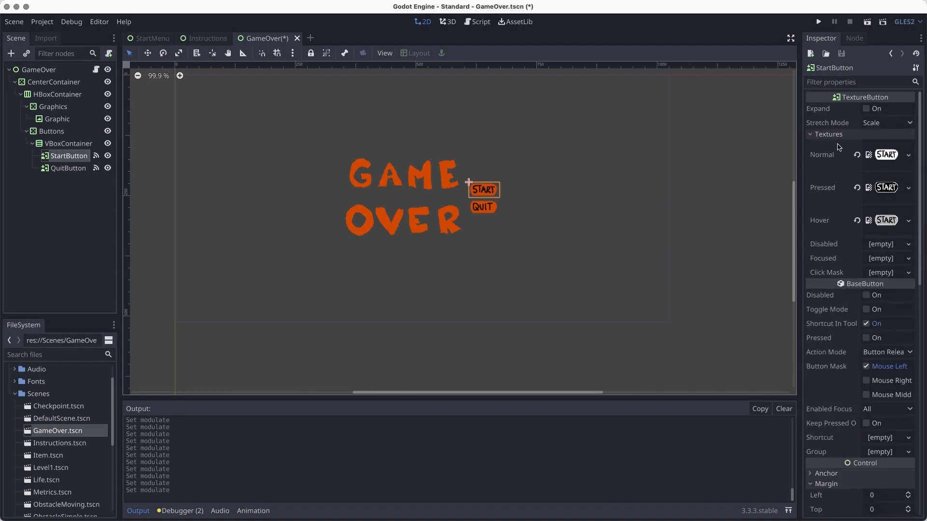
pyautogui.click(857, 154)
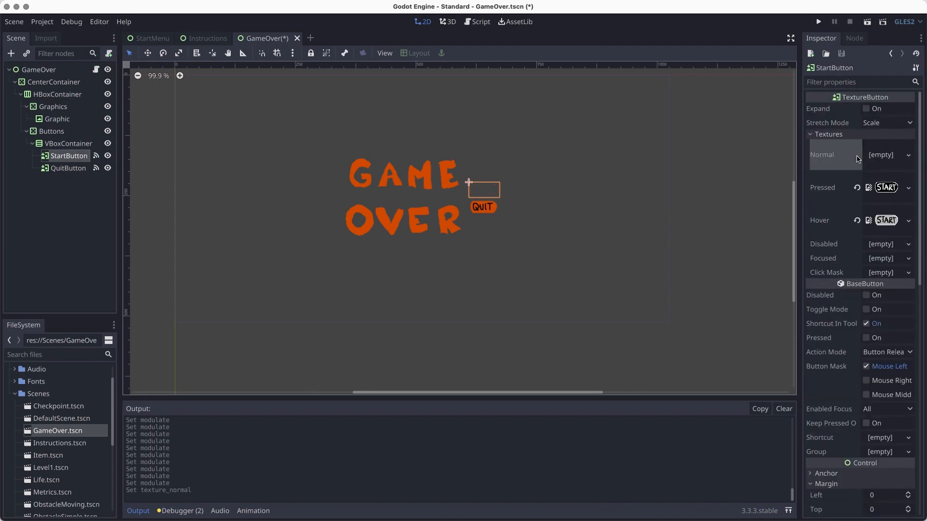
pyautogui.click(857, 189)
pyautogui.click(857, 221)
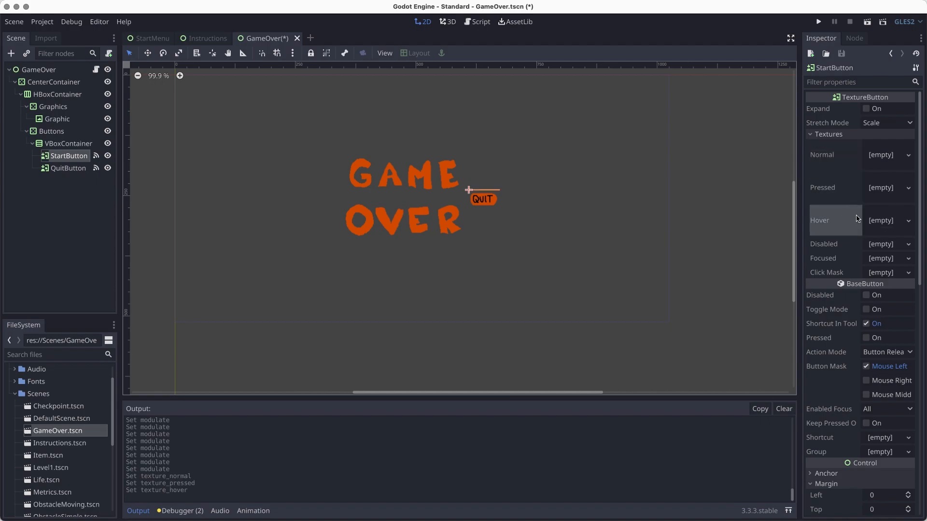
# Load ui_button_start_over3.png from the Sprites/ui_button_start_over folder as StartButton's Normal texture
pyautogui.click(870, 155)
pyautogui.click(850, 331)
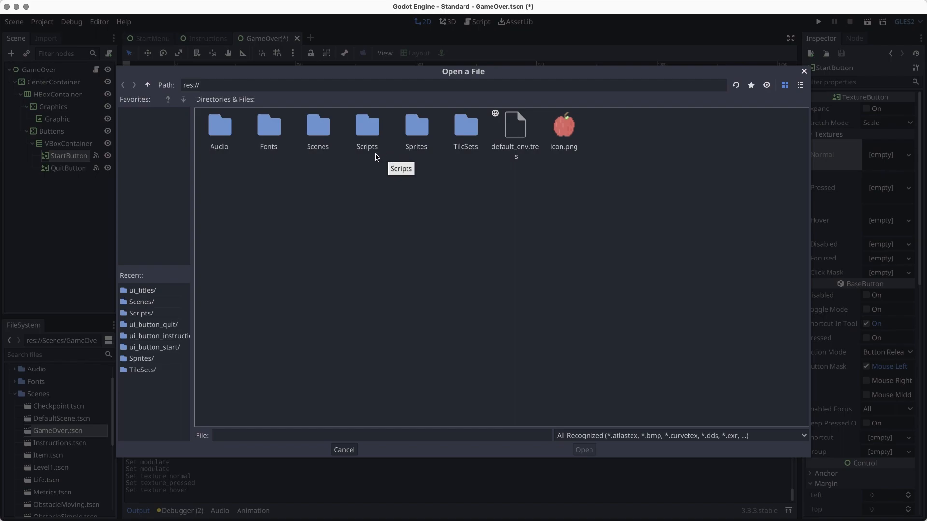
pyautogui.doubleClick(305, 129)
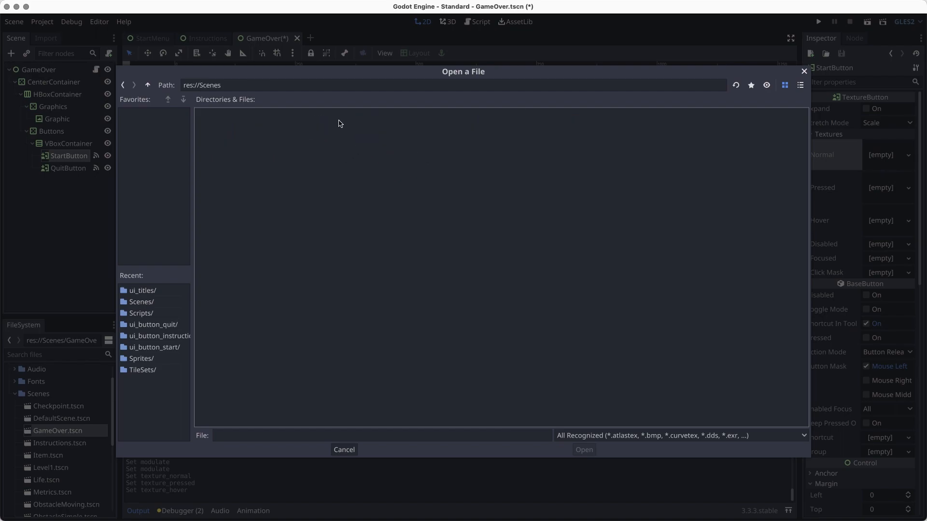
pyautogui.click(147, 85)
pyautogui.doubleClick(410, 133)
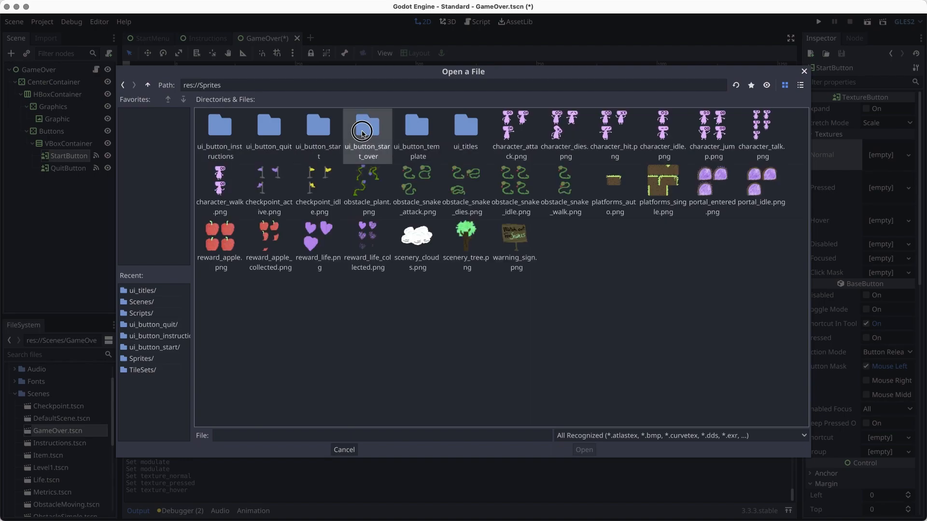
pyautogui.doubleClick(363, 133)
pyautogui.click(372, 131)
pyautogui.click(583, 450)
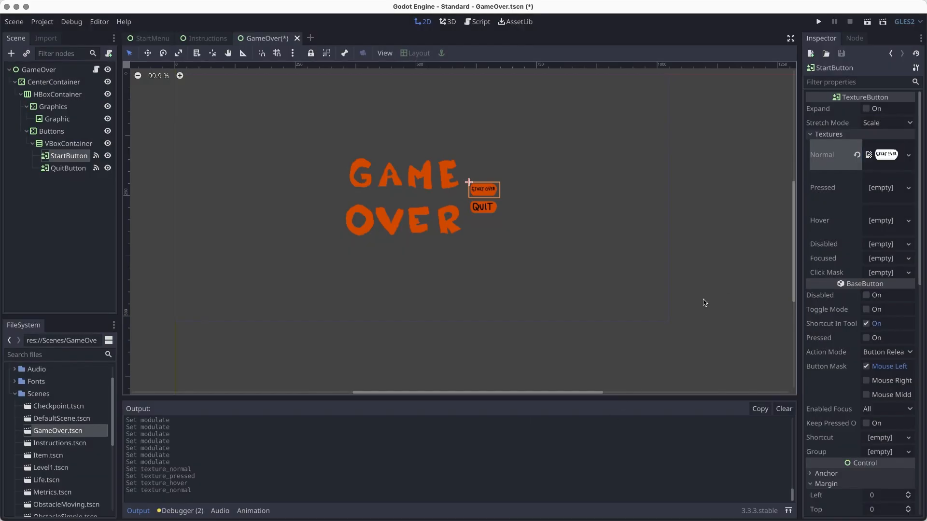
# Load ui_button_start_over1.png from the Sprites/ui_button_start_over folder as StartButton's Pressed texture
pyautogui.click(875, 189)
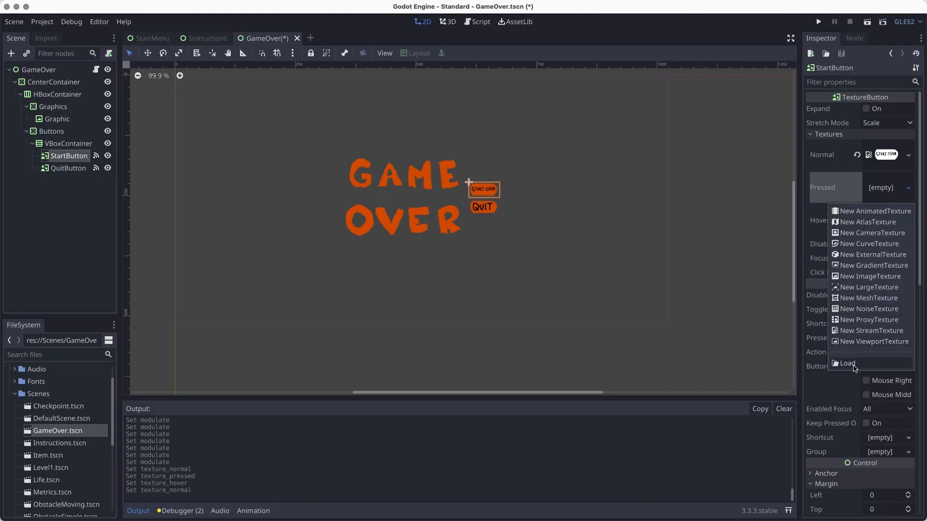
pyautogui.click(848, 363)
pyautogui.doubleClick(403, 128)
pyautogui.doubleClick(355, 143)
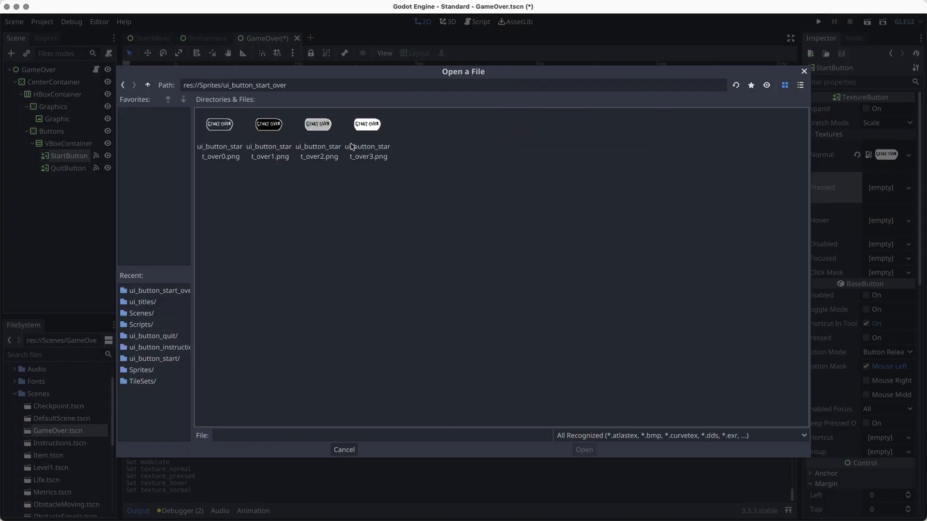
pyautogui.click(280, 130)
pyautogui.click(584, 450)
# Load ui_button_start_over2.png as StartButton's Hover texture and save the scene
pyautogui.click(888, 220)
pyautogui.click(849, 395)
pyautogui.doubleClick(418, 128)
pyautogui.doubleClick(376, 128)
pyautogui.click(319, 125)
pyautogui.click(584, 450)
pyautogui.press('super+s')
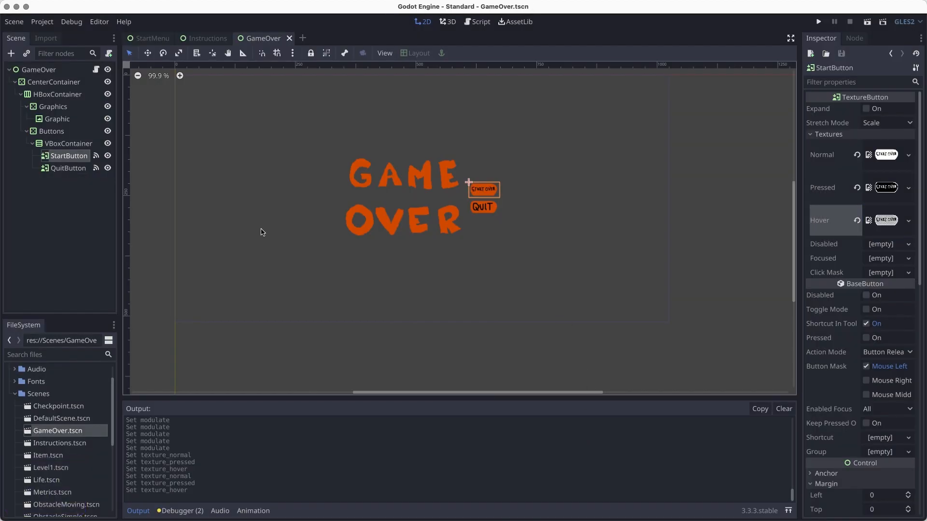
# Inspect the script function connected to StartButton's pressed signal
pyautogui.click(80, 157)
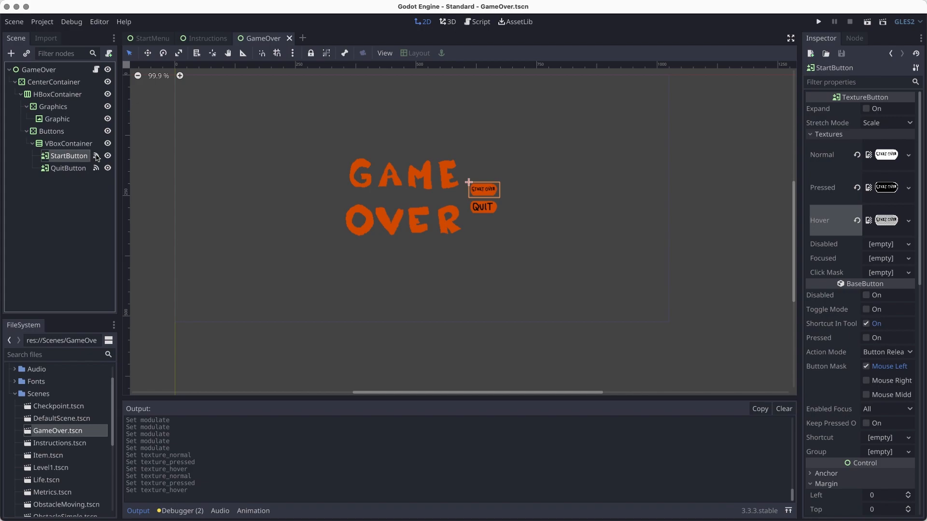
pyautogui.click(96, 156)
pyautogui.doubleClick(840, 132)
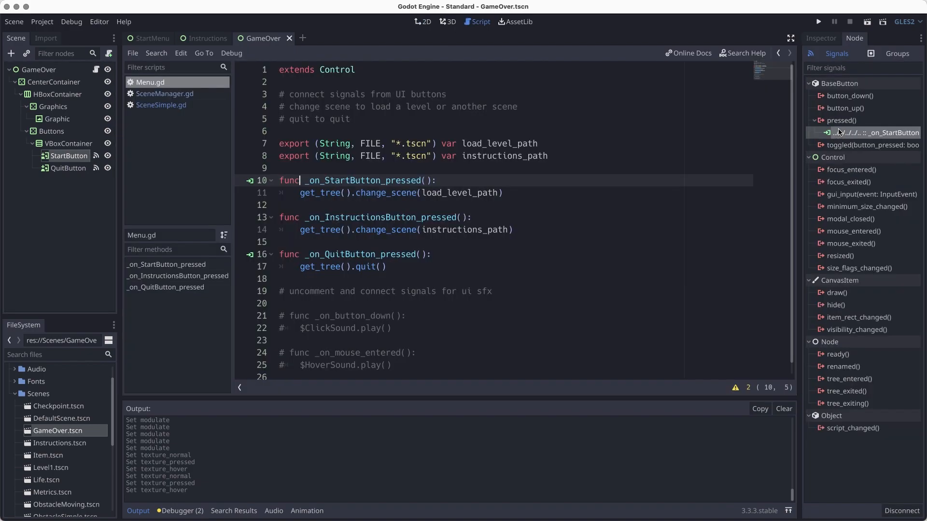
# Set the GameOver root node's Load Level Path to DefaultScene.tscn
pyautogui.click(74, 71)
pyautogui.click(821, 38)
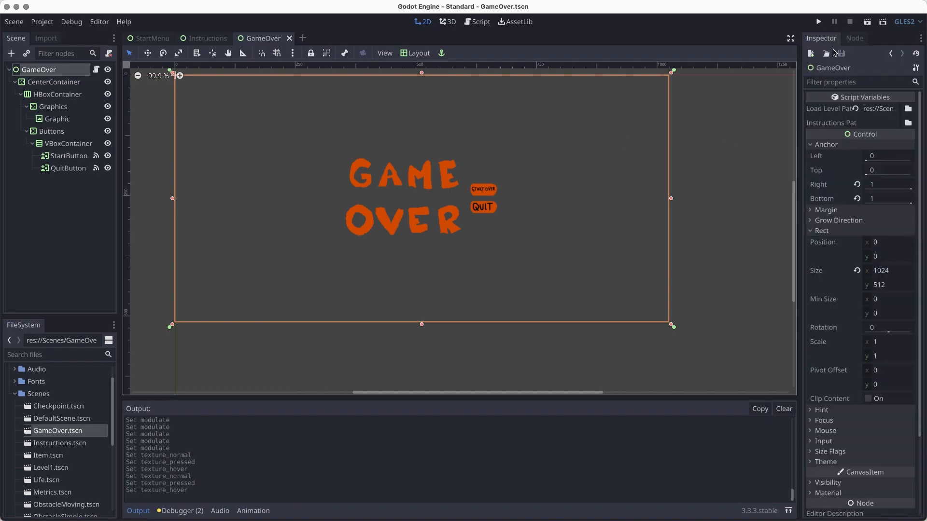
pyautogui.click(907, 109)
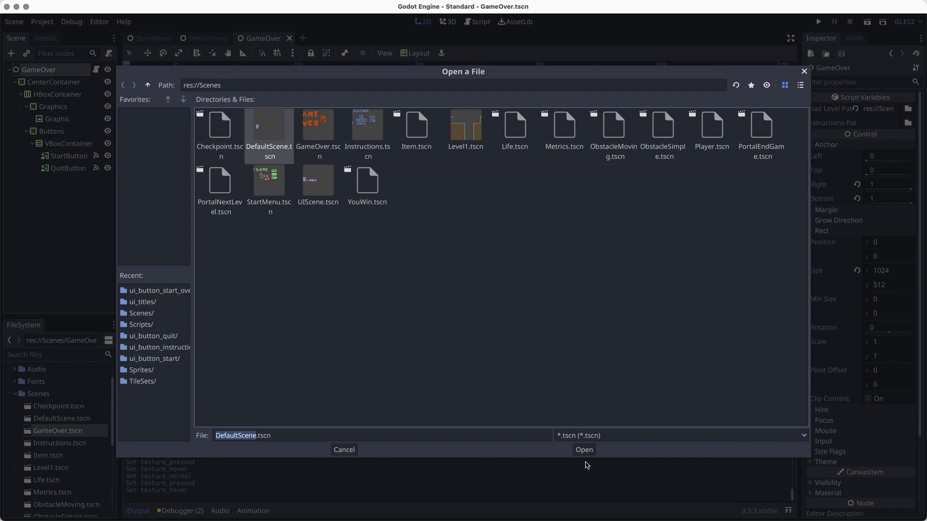
pyautogui.click(586, 450)
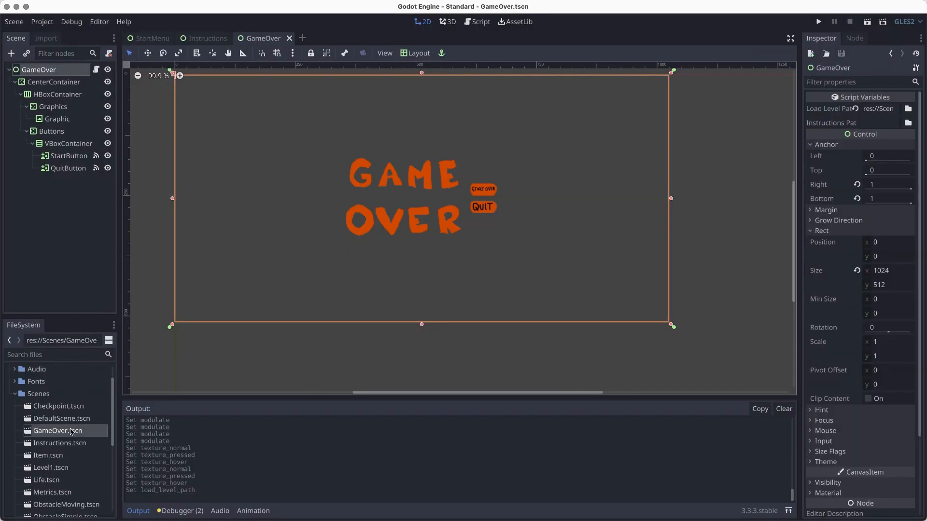
# Duplicate the adapted GameOver.tscn scene file as YouWin.tscn
pyautogui.scroll(-1, 64, 412)
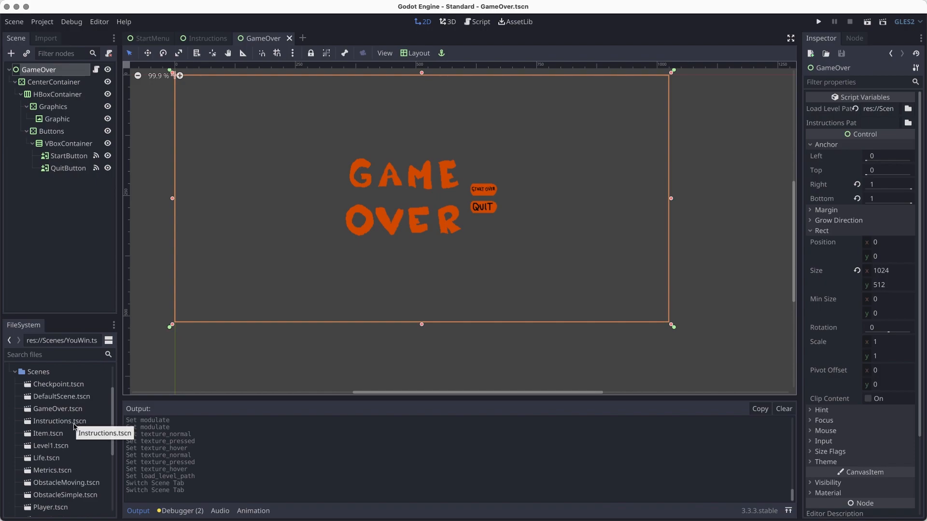
pyautogui.click(59, 410)
pyautogui.scroll(1, 68, 430)
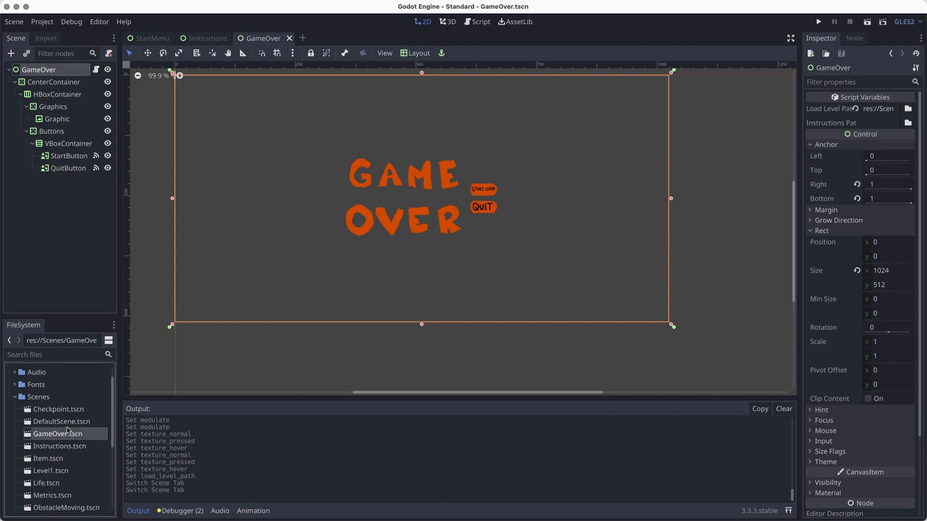
pyautogui.rightClick(43, 437)
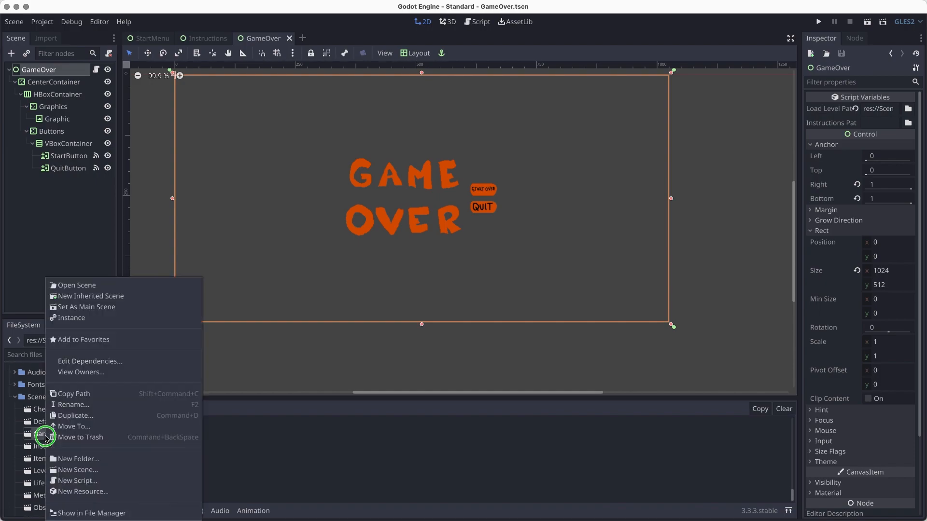
pyautogui.click(97, 416)
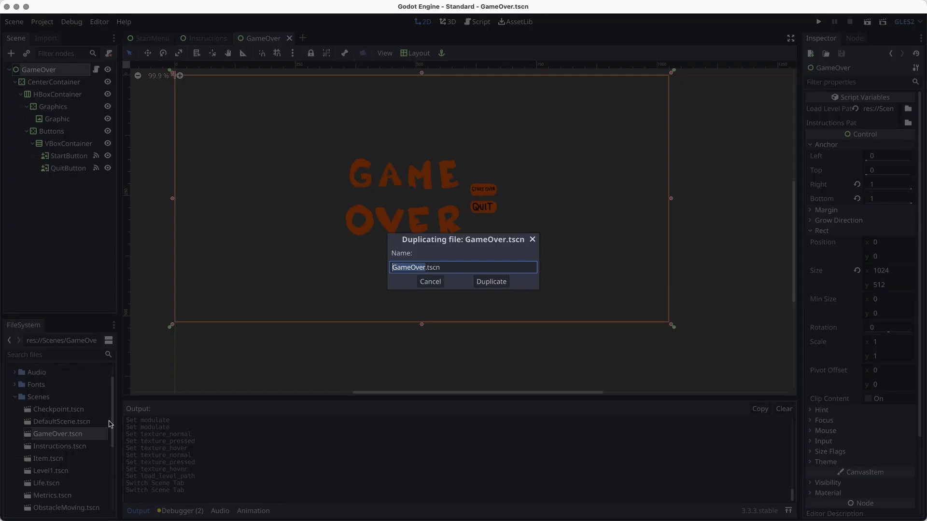
pyautogui.write('YouWin')
pyautogui.press('Return')
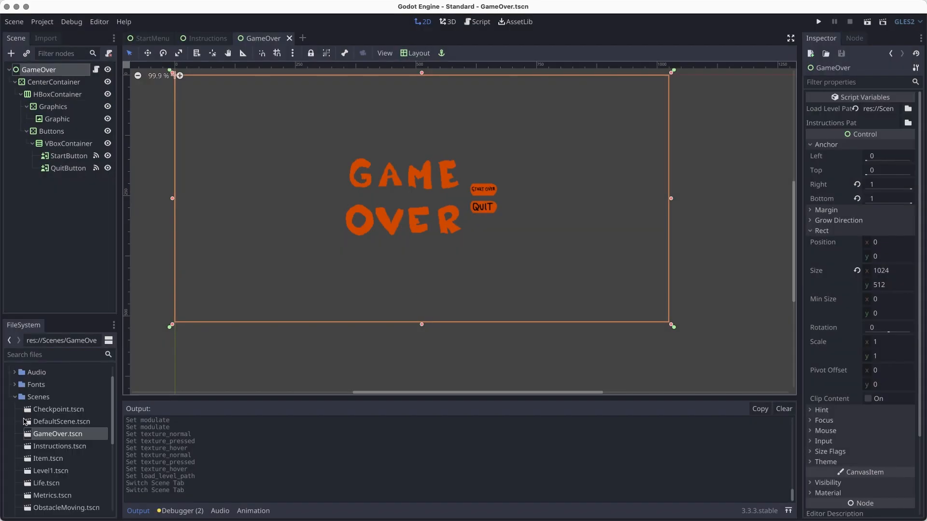
# Open the YouWin.tscn scene and save it
pyautogui.scroll(-3, 64, 444)
pyautogui.click(68, 505)
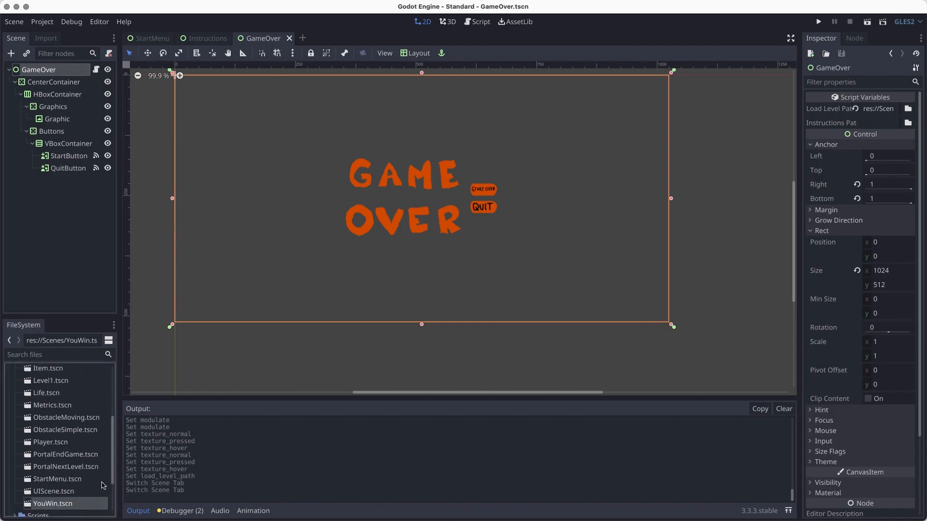
pyautogui.doubleClick(46, 504)
pyautogui.press('super+s')
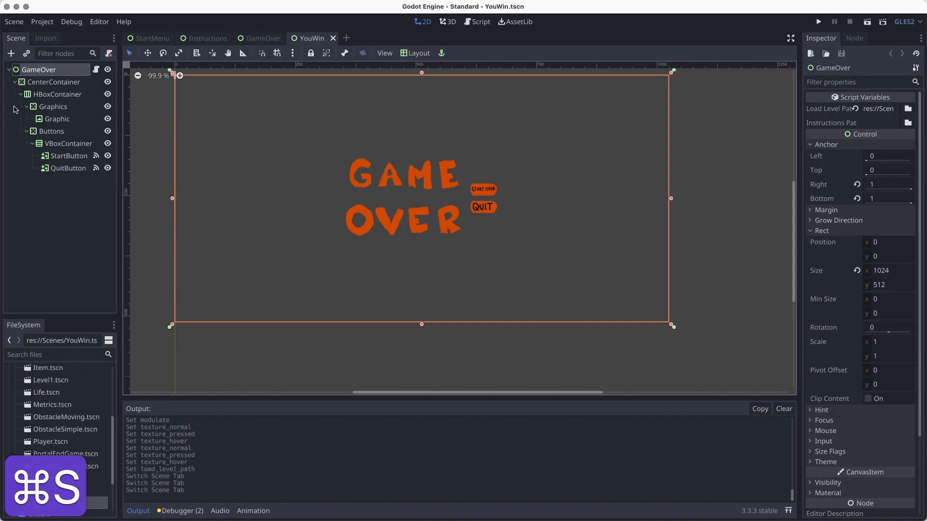
# Rename the scene's root node to YouWin and save the scene
pyautogui.doubleClick(42, 71)
pyautogui.write('You')
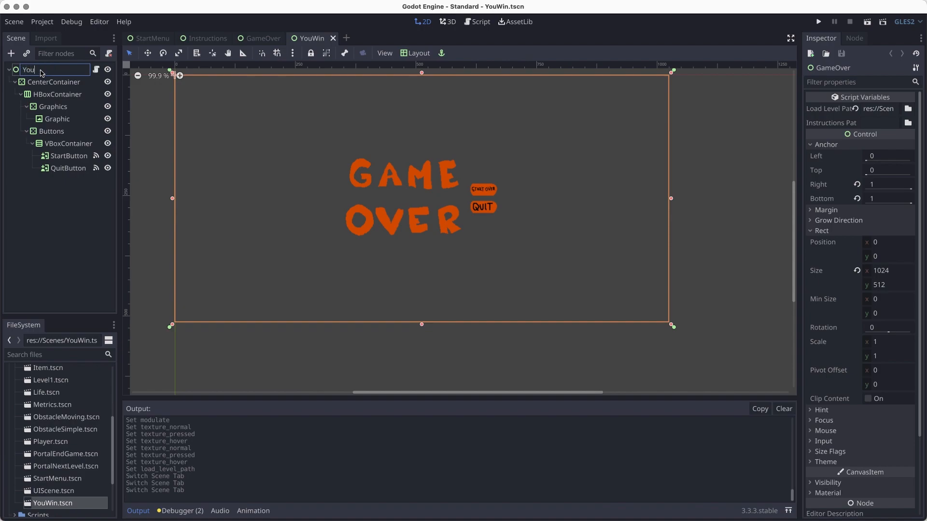
pyautogui.write('Win')
pyautogui.press('Return')
pyautogui.press('super+s')
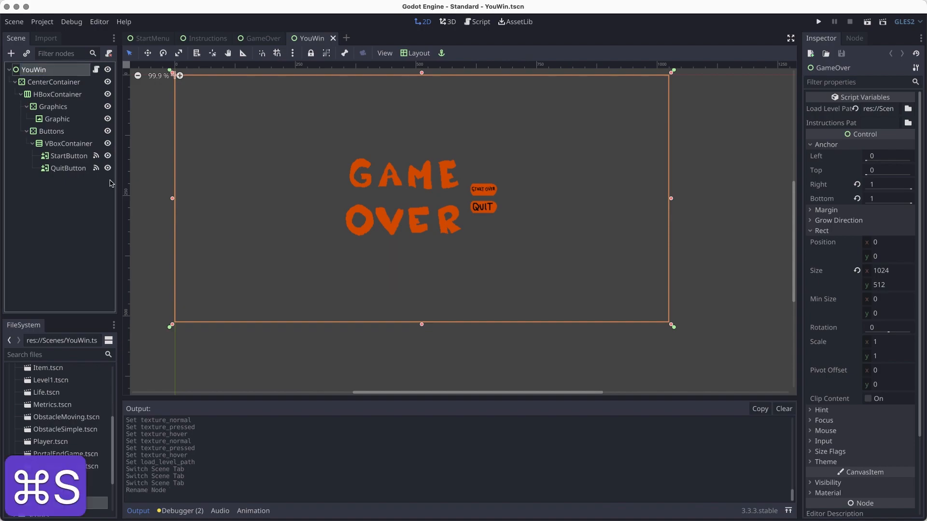
# Replace the Graphic node's texture with ui_title_you_win.png from Sprites/ui_titles and save the scene
pyautogui.click(59, 120)
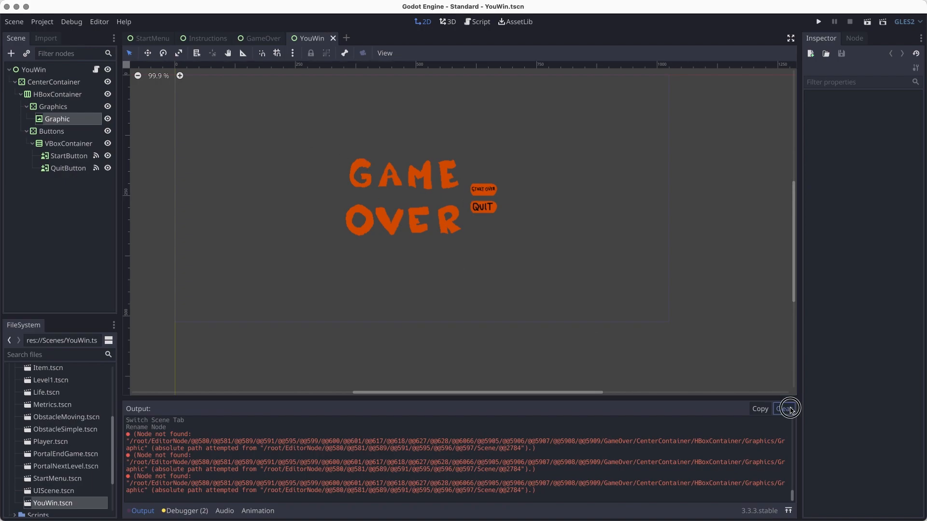
pyautogui.click(784, 409)
pyautogui.click(856, 118)
pyautogui.click(880, 117)
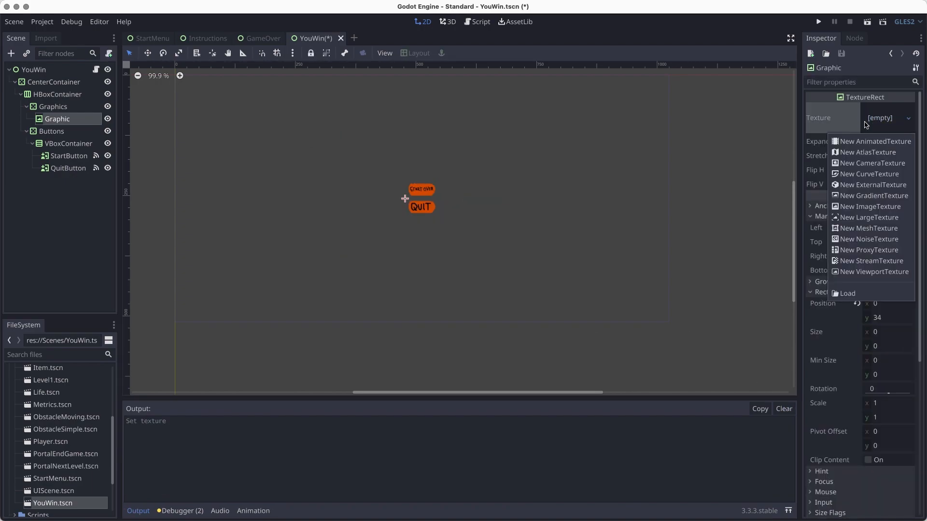
pyautogui.click(849, 296)
pyautogui.doubleClick(436, 137)
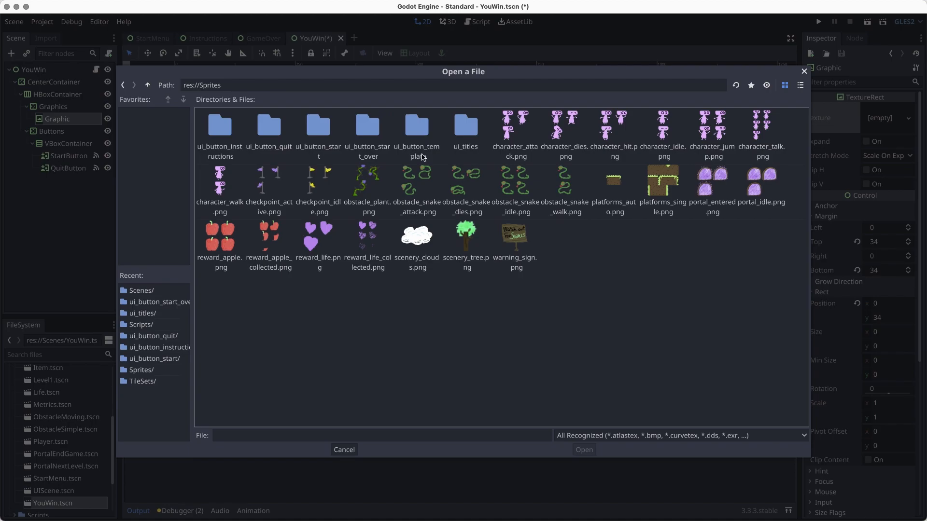
pyautogui.doubleClick(466, 132)
pyautogui.click(414, 141)
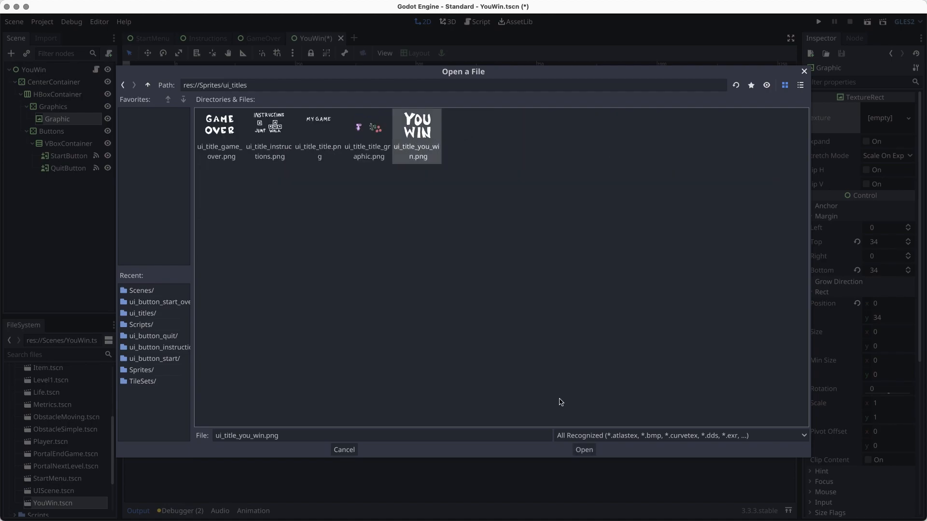
pyautogui.click(585, 449)
pyautogui.press('super+s')
# Change the Modulate colour of the YOU WIN graphic to pink f178ef
pyautogui.click(848, 216)
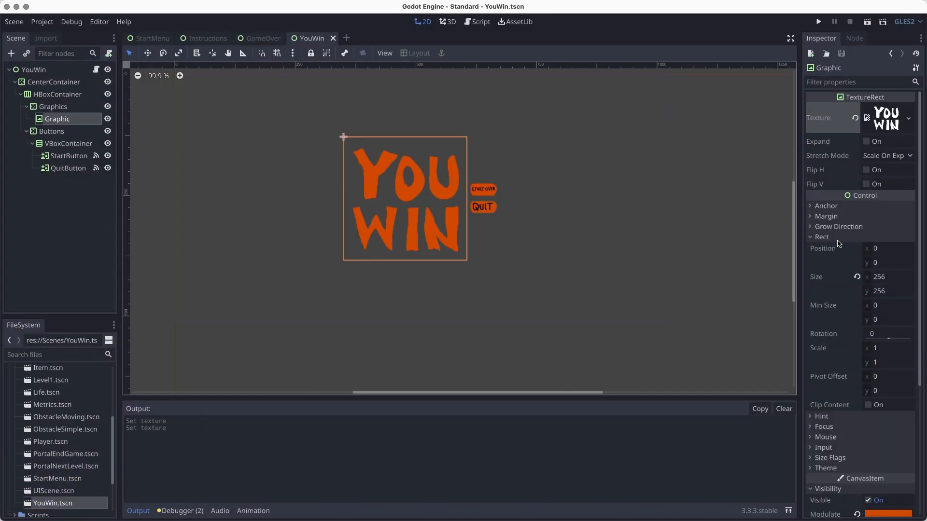
pyautogui.click(840, 237)
pyautogui.click(883, 346)
pyautogui.moveTo(863, 190); pyautogui.dragTo(859, 222)
pyautogui.moveTo(825, 194); pyautogui.dragTo(799, 179)
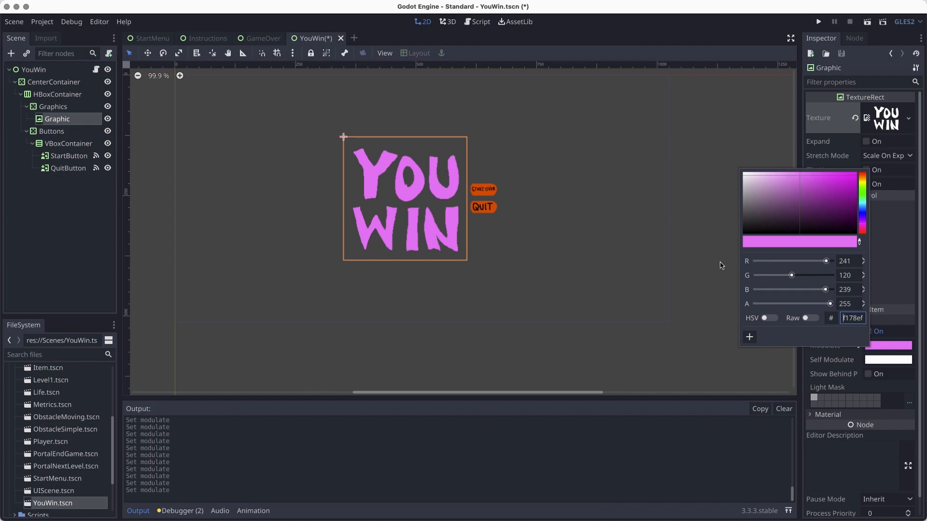
pyautogui.click(719, 275)
# Set StartButton's Modulate colour to the pink f178ef sampled from the YOU WIN title
pyautogui.click(488, 194)
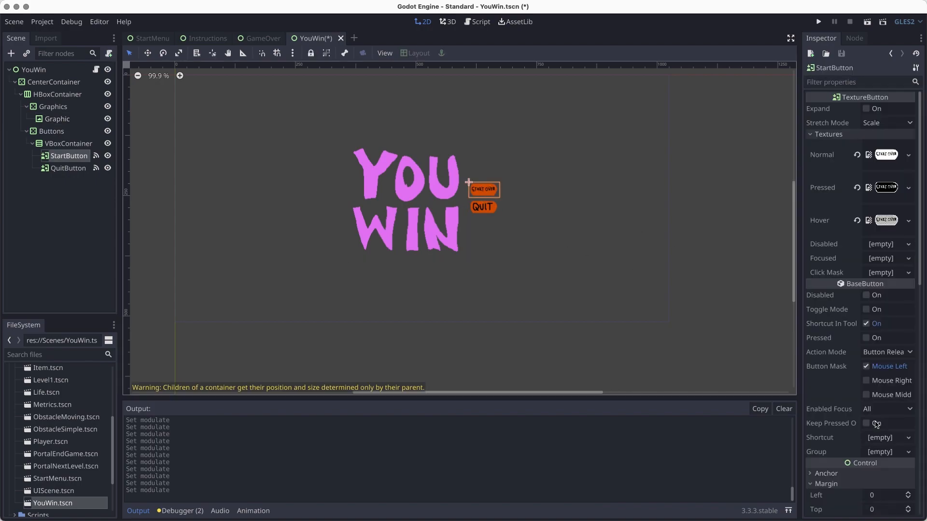
pyautogui.scroll(-5, 878, 425)
pyautogui.click(875, 444)
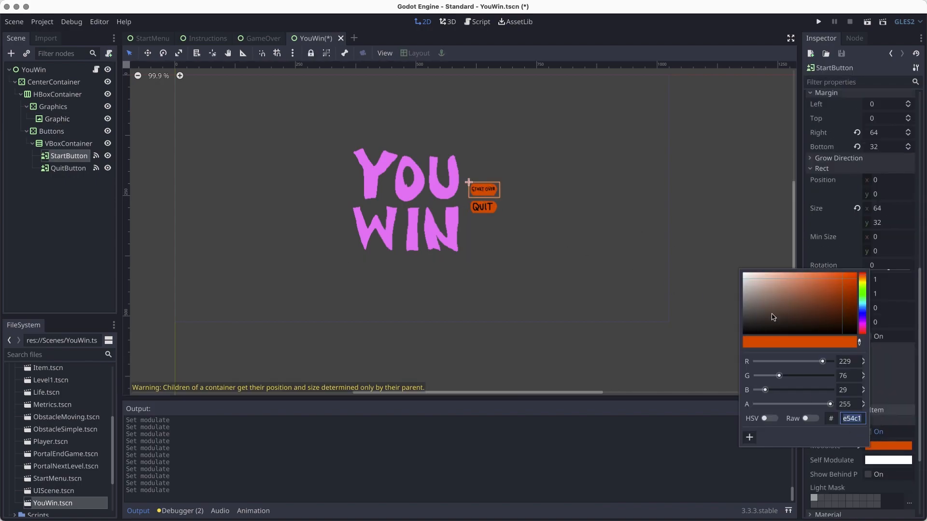
pyautogui.click(859, 342)
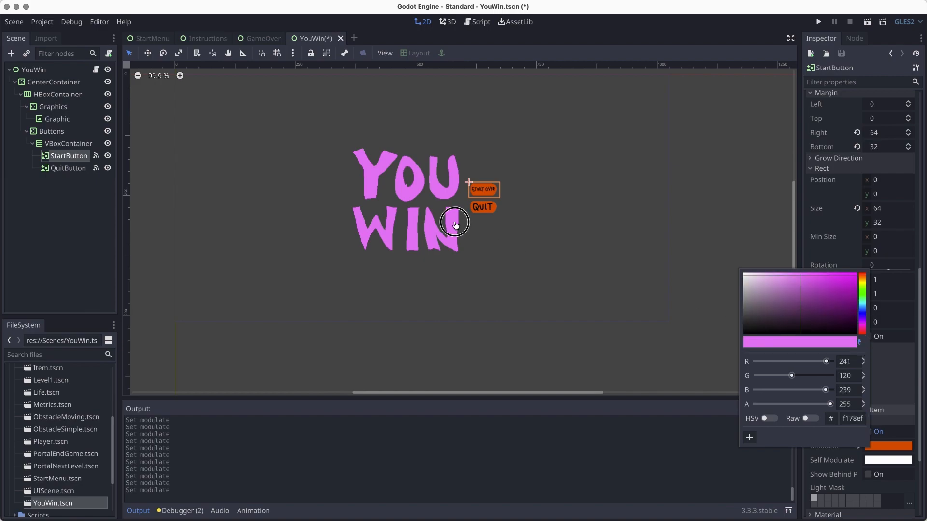
pyautogui.click(459, 232)
# Recolour QuitButton by sampling the YOU WIN title's pink for its Modulate, and save the scene
pyautogui.click(490, 215)
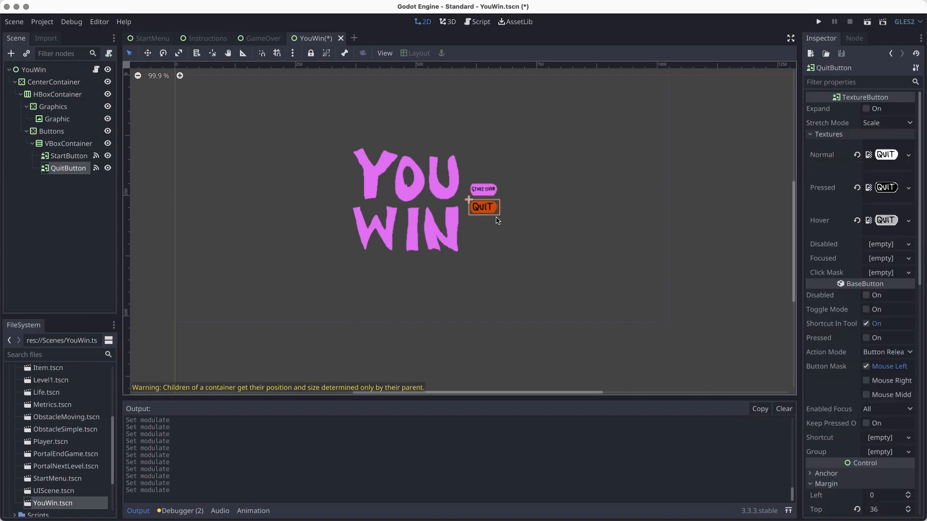
pyautogui.scroll(-8, 892, 298)
pyautogui.click(887, 457)
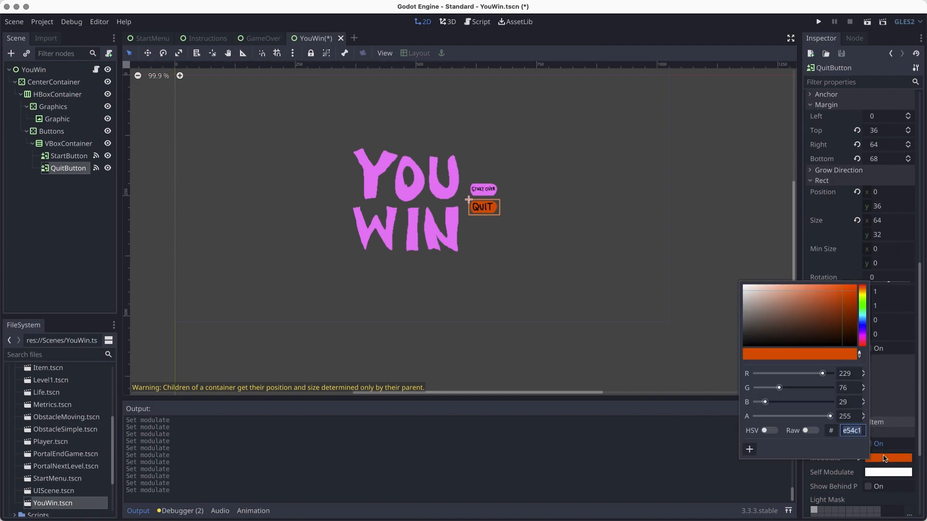
pyautogui.click(859, 355)
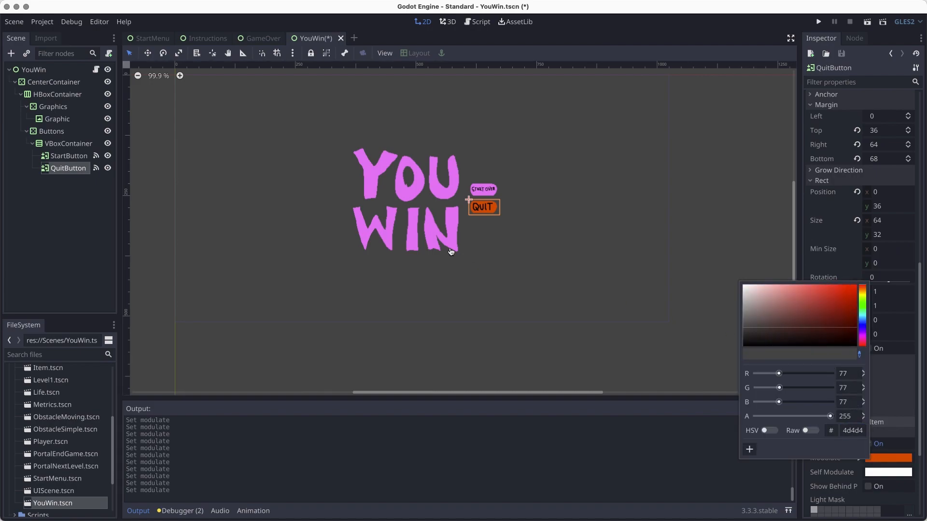
pyautogui.click(449, 237)
pyautogui.click(433, 306)
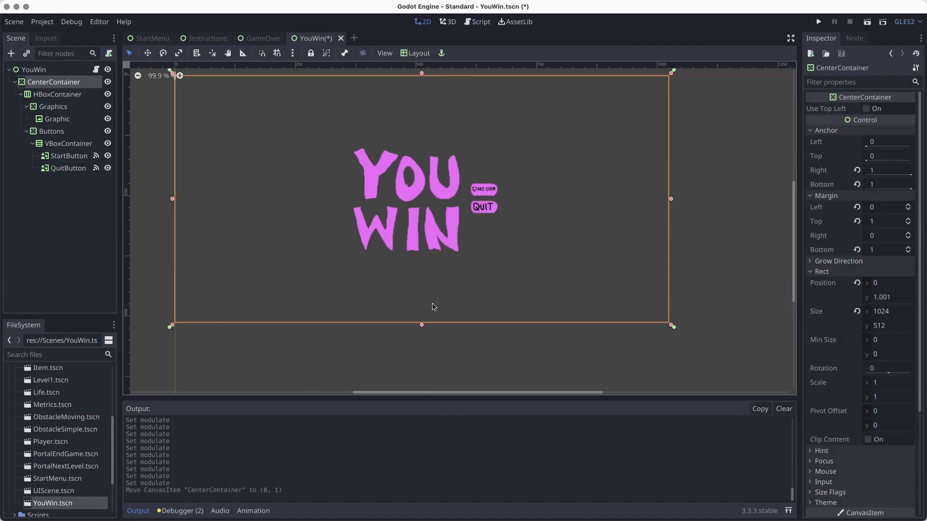
pyautogui.press('super+s')
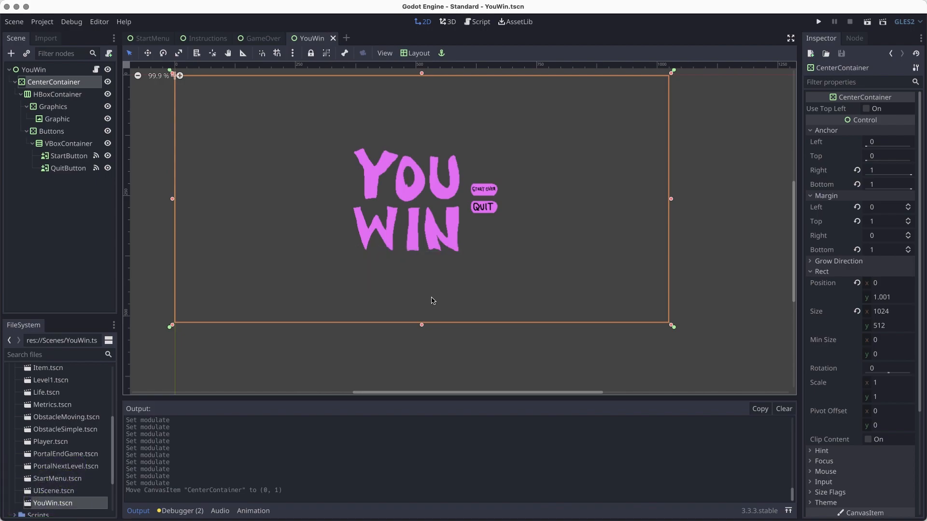
# Open the DefaultScene.tscn scene and view its SceneManager node's properties
pyautogui.scroll(5, 65, 424)
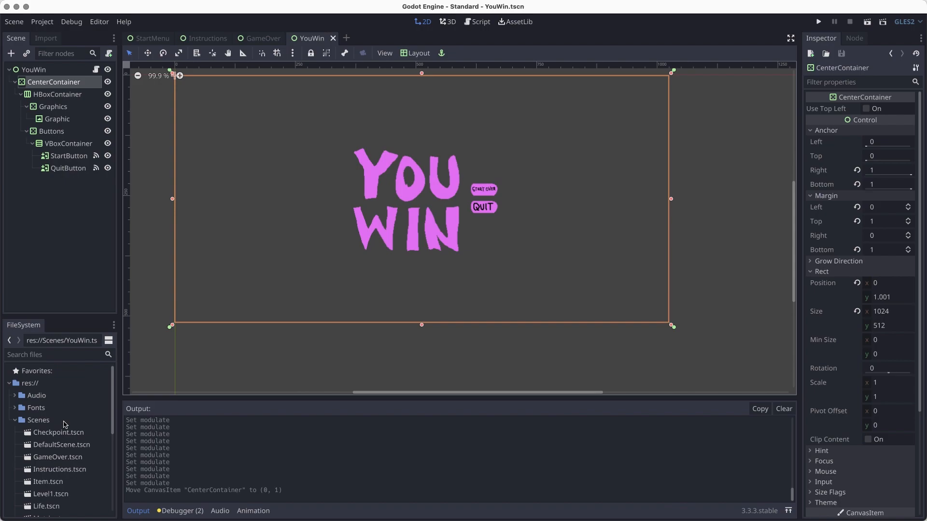
pyautogui.scroll(-1, 85, 417)
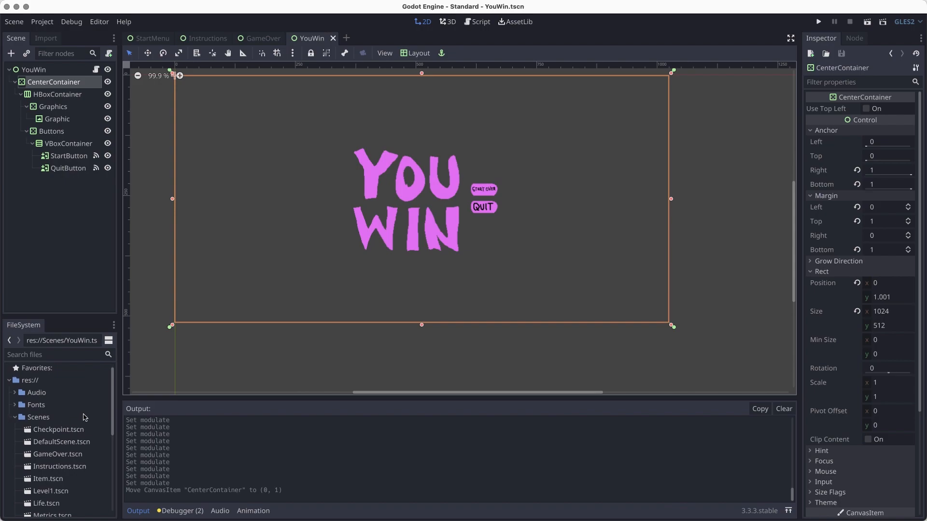
pyautogui.doubleClick(72, 442)
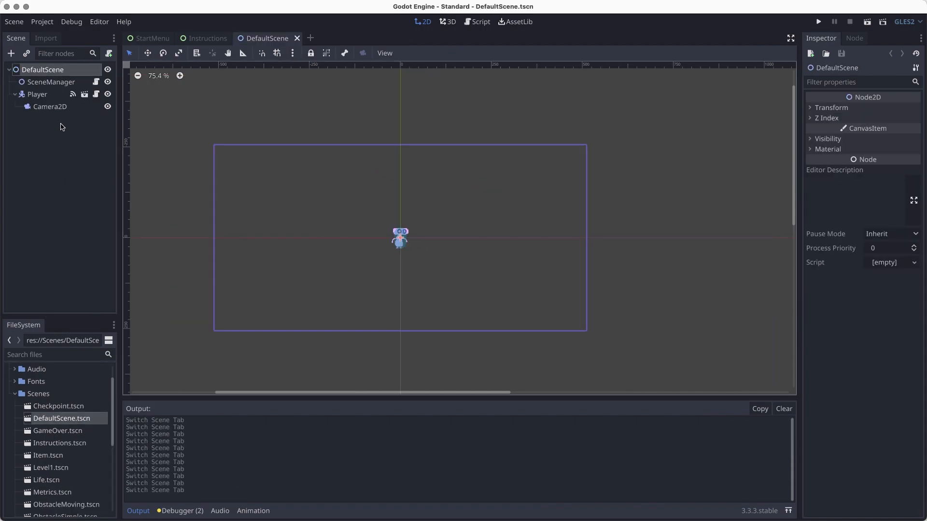
pyautogui.click(41, 82)
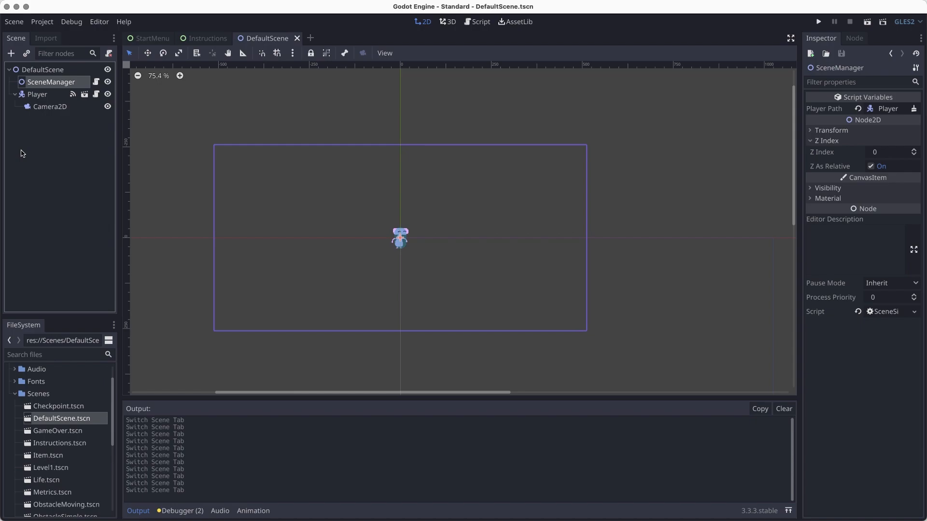
# Add a CanvasLayer child node to the DefaultScene root
pyautogui.click(48, 71)
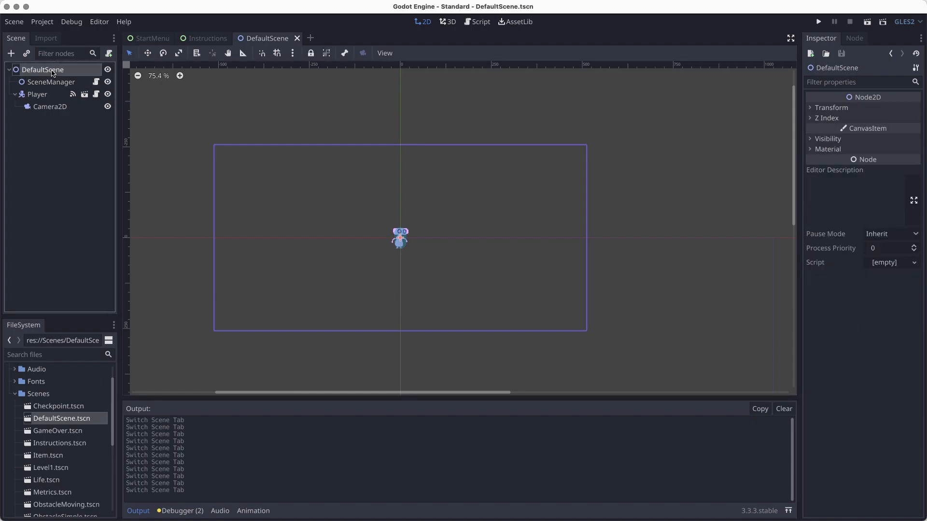
pyautogui.rightClick(49, 71)
pyautogui.click(78, 80)
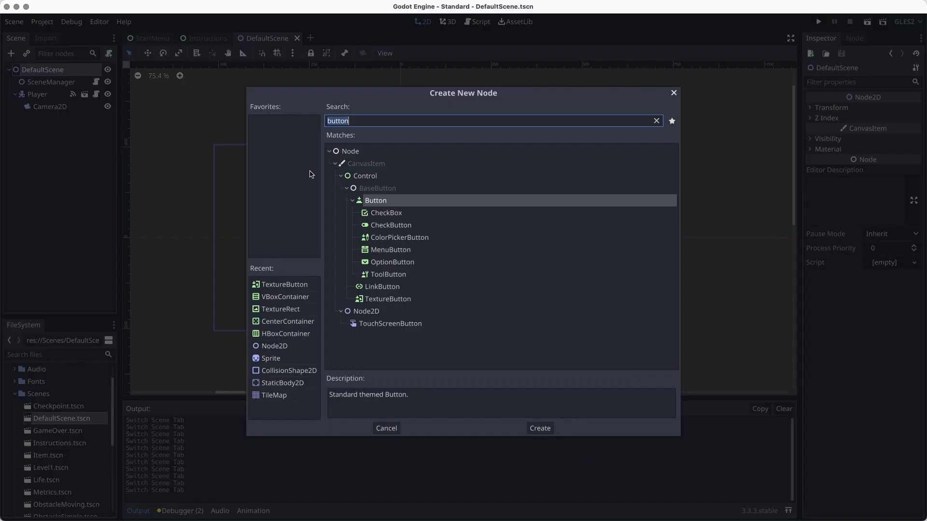
pyautogui.press('BackSpace')
pyautogui.click(356, 263)
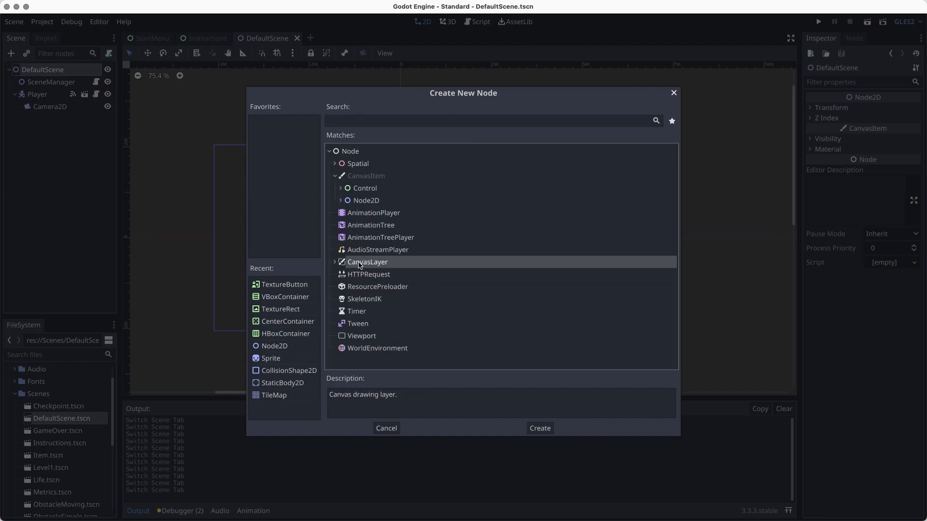
pyautogui.click(541, 428)
# Rename the CanvasLayer node to UI and place it between SceneManager and Player in the node tree
pyautogui.click(45, 119)
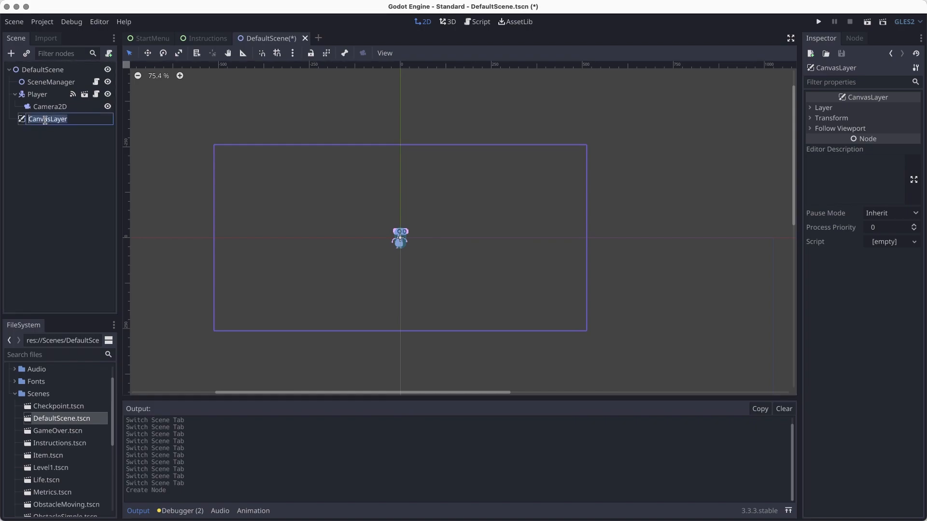
pyautogui.write('UI')
pyautogui.press('Return')
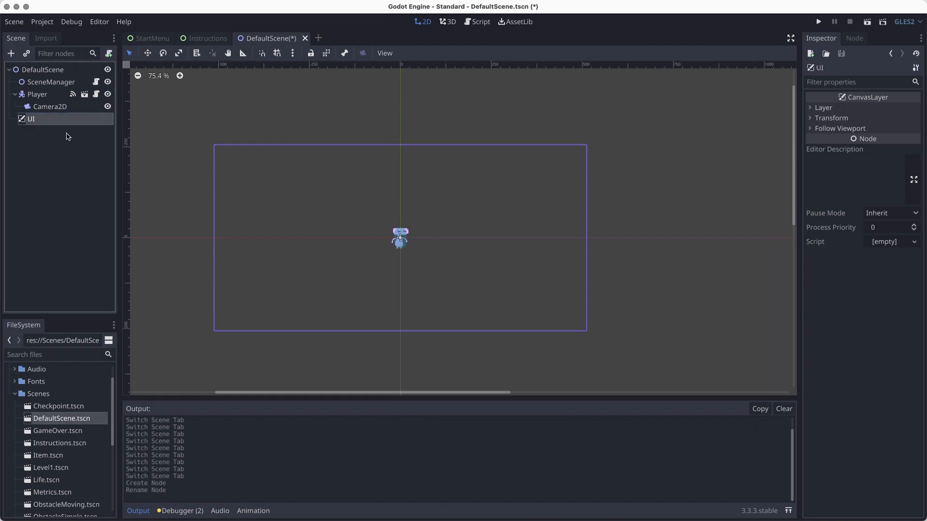
pyautogui.click(31, 117)
pyautogui.moveTo(31, 117); pyautogui.dragTo(37, 90)
pyautogui.click(31, 96)
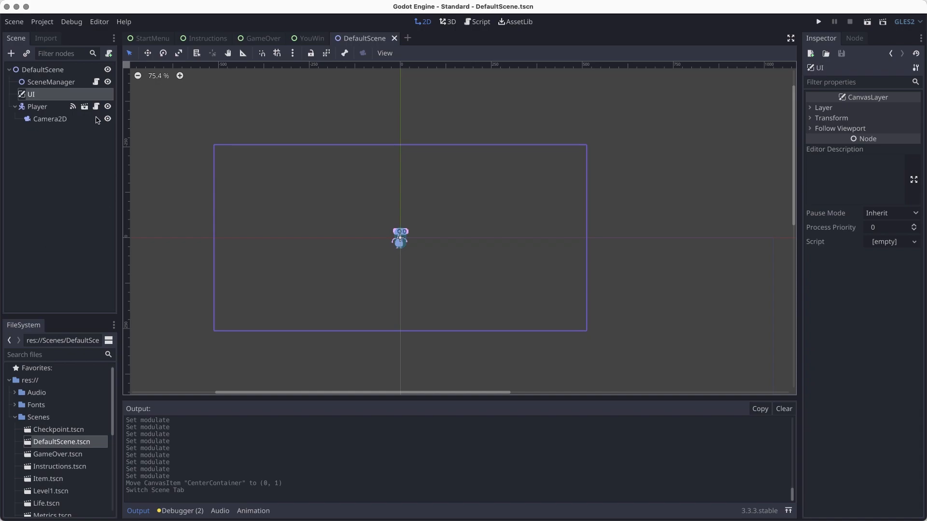
# Instance the GameOver.tscn scene as a child of the UI node
pyautogui.rightClick(53, 95)
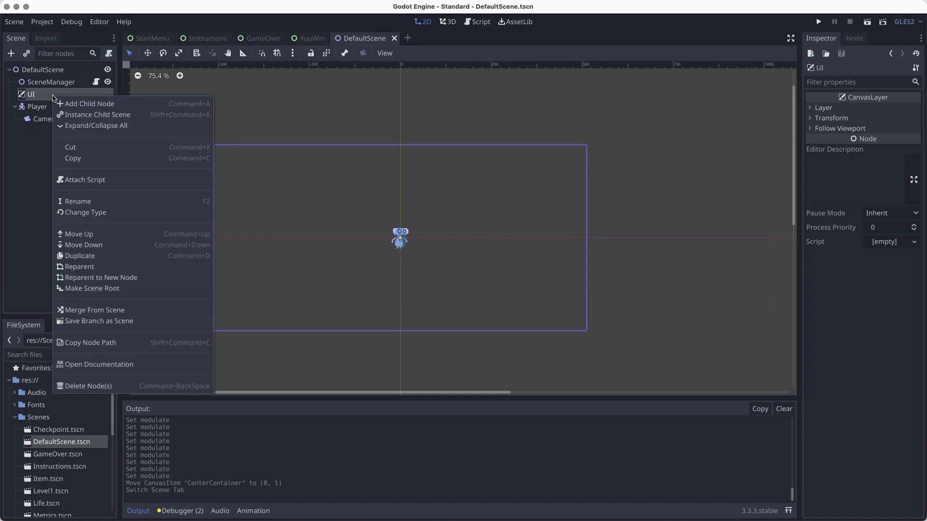
pyautogui.click(83, 115)
pyautogui.click(356, 244)
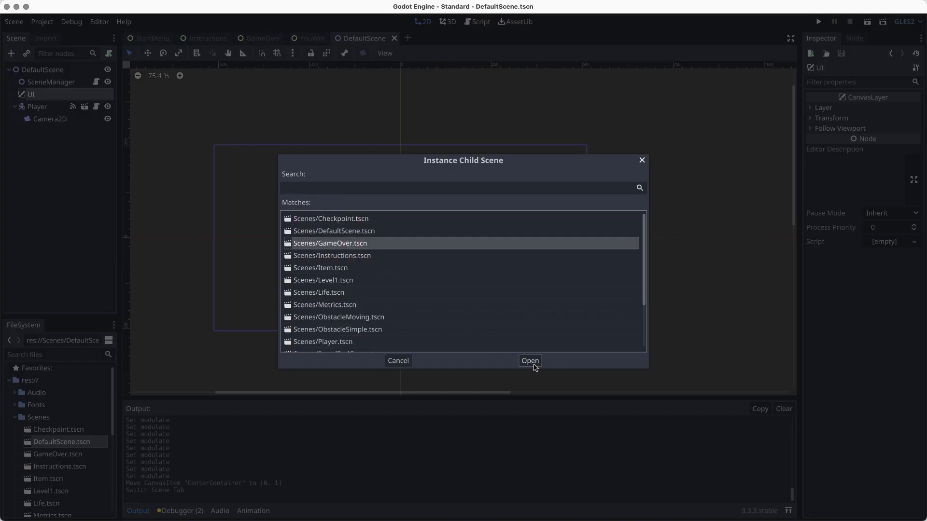
pyautogui.click(530, 363)
pyautogui.scroll(-3, 537, 349)
pyautogui.hscroll(3, 438, 242)
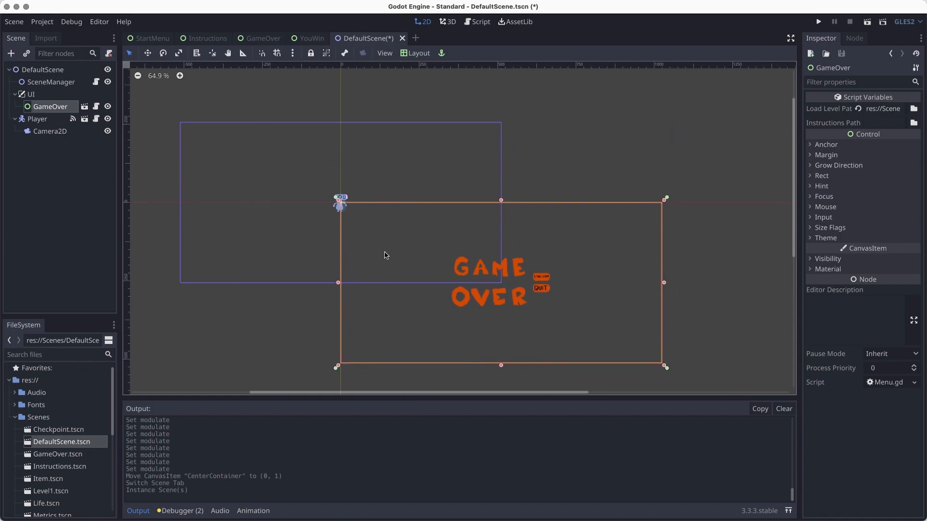
# Instance the YouWin.tscn scene as another child of the UI node and save DefaultScene
pyautogui.click(30, 94)
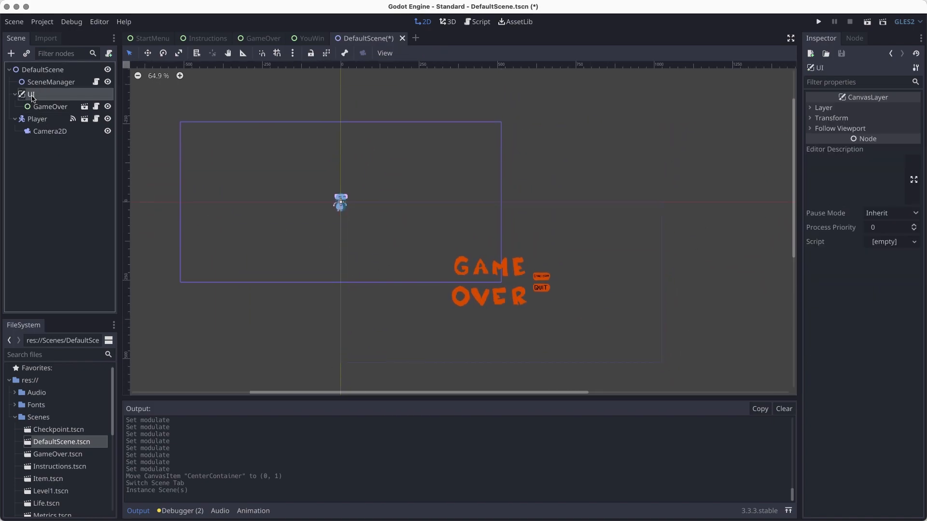
pyautogui.rightClick(31, 96)
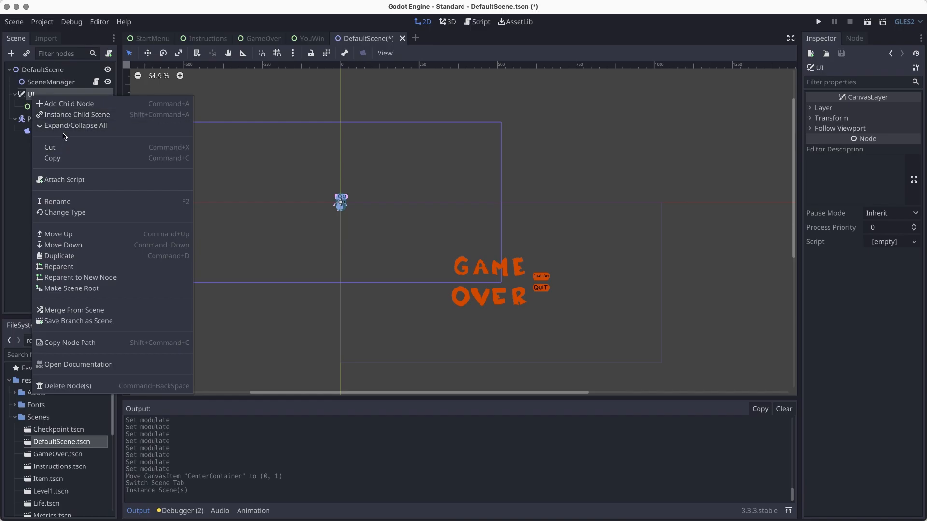
pyautogui.click(63, 115)
pyautogui.scroll(-5, 367, 297)
pyautogui.click(342, 338)
pyautogui.click(531, 363)
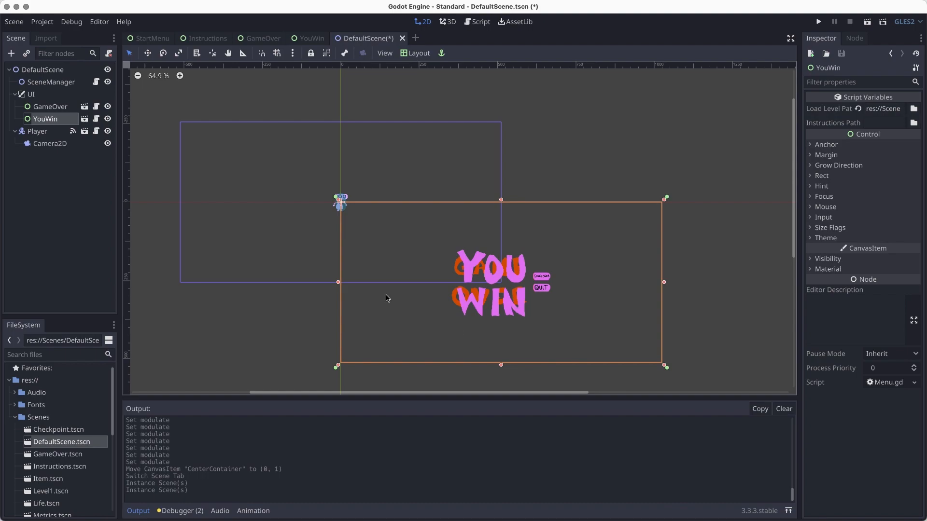
pyautogui.press('super+s')
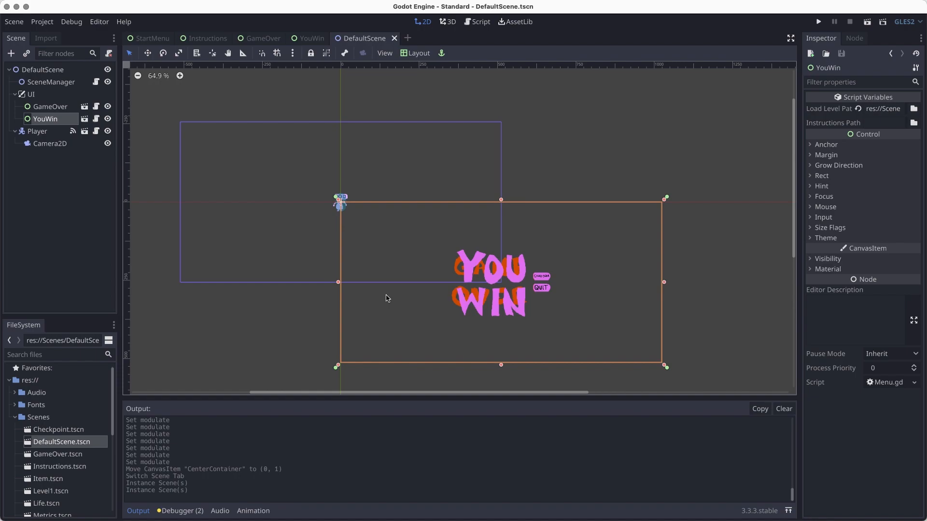
# Replace the script on the SceneManager node with SceneManager.gd from the Scripts folder
pyautogui.click(64, 210)
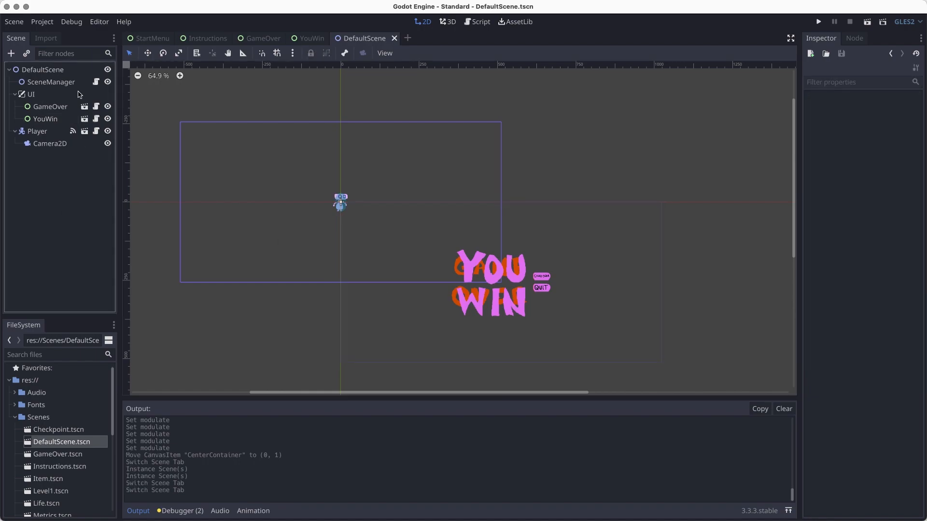
pyautogui.click(59, 84)
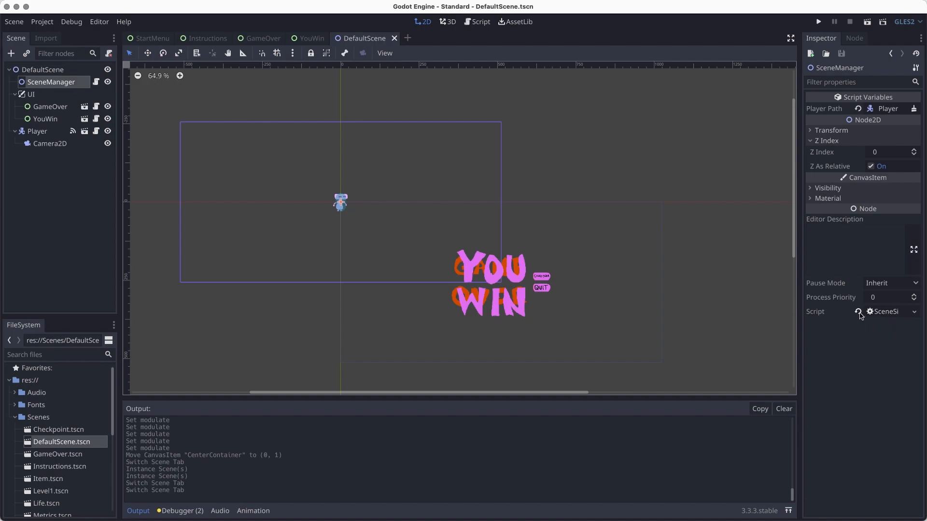
pyautogui.click(858, 312)
pyautogui.click(881, 290)
pyautogui.click(872, 338)
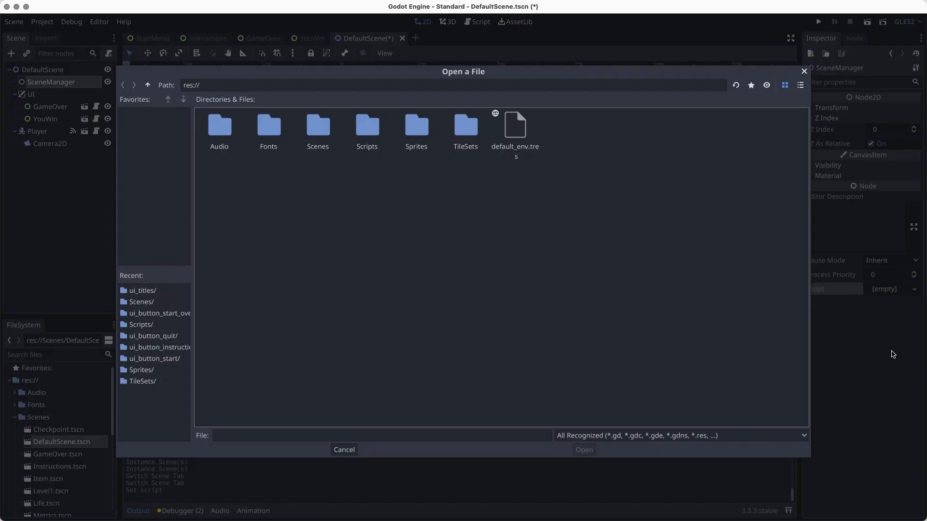
pyautogui.doubleClick(364, 126)
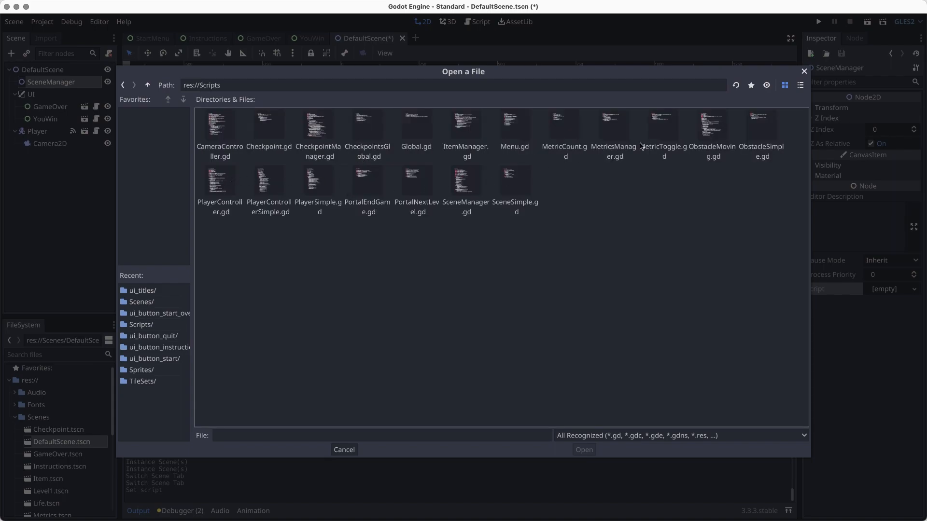
pyautogui.click(477, 185)
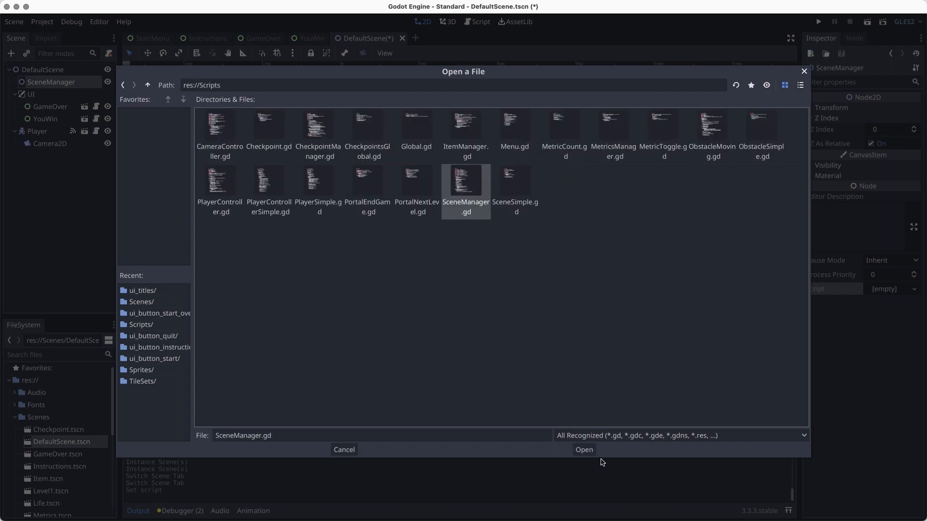
pyautogui.click(585, 450)
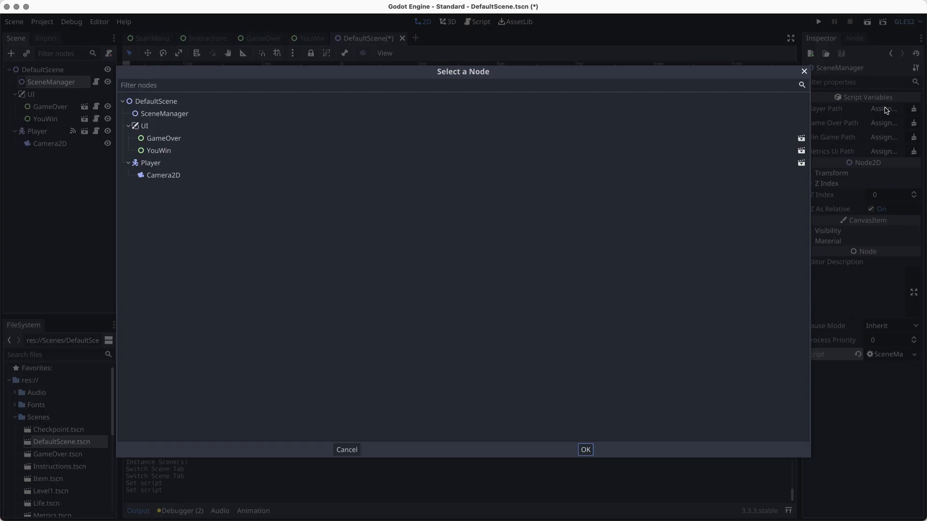
# Assign the Player node to the SceneManager's Player Path variable
pyautogui.click(883, 110)
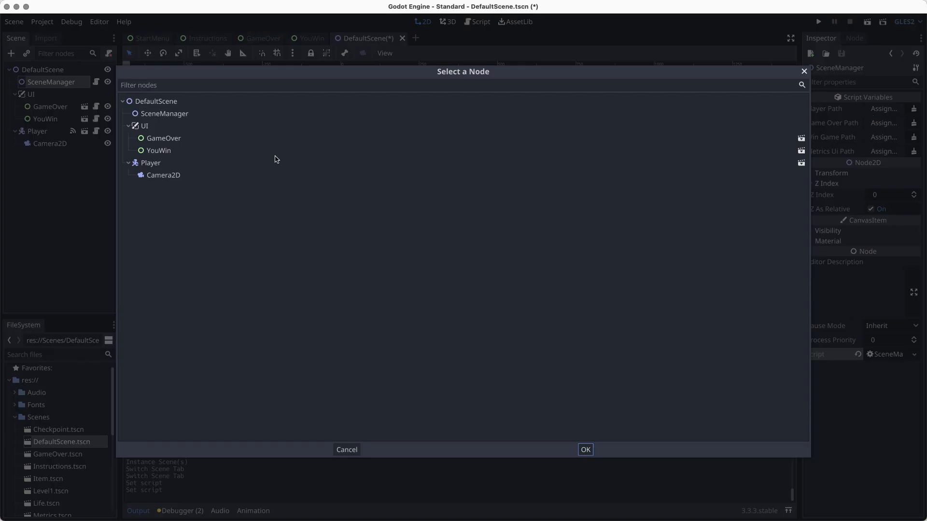
pyautogui.click(164, 168)
pyautogui.click(586, 450)
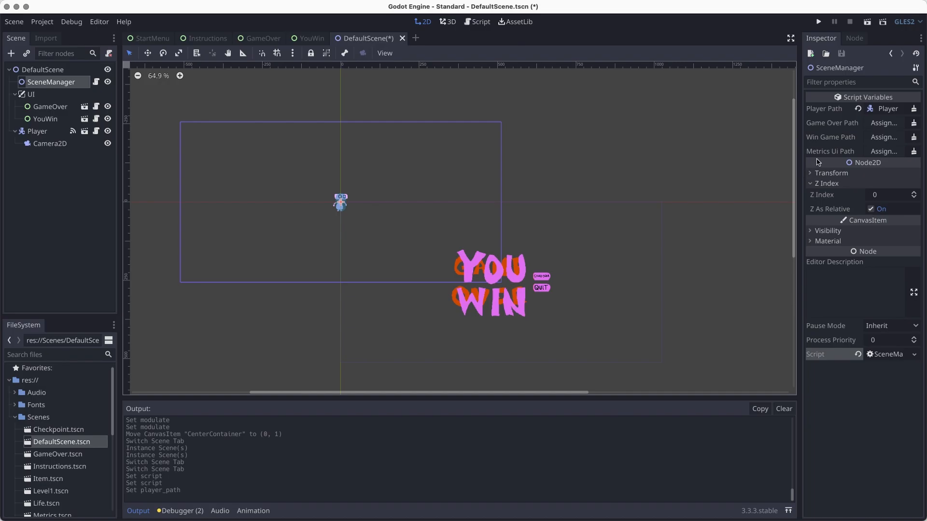
# Assign the GameOver node to SceneManager's Game Over Path and the YouWin node to its Win Game Path
pyautogui.click(884, 123)
pyautogui.click(169, 139)
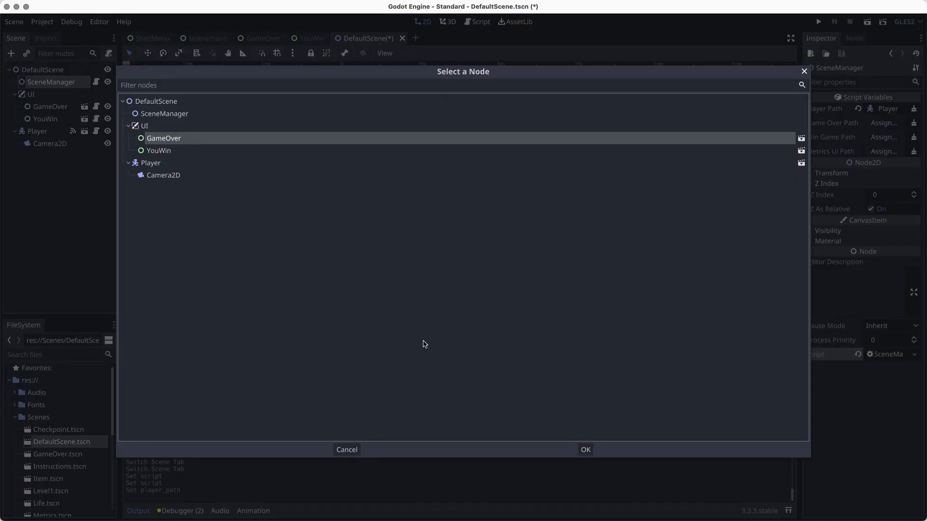
pyautogui.click(585, 450)
pyautogui.click(884, 137)
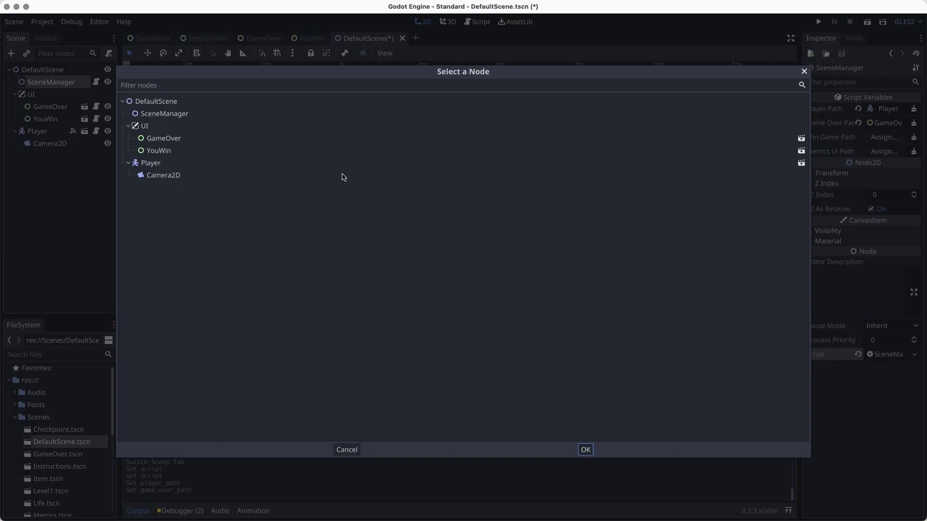
pyautogui.click(169, 151)
pyautogui.click(585, 449)
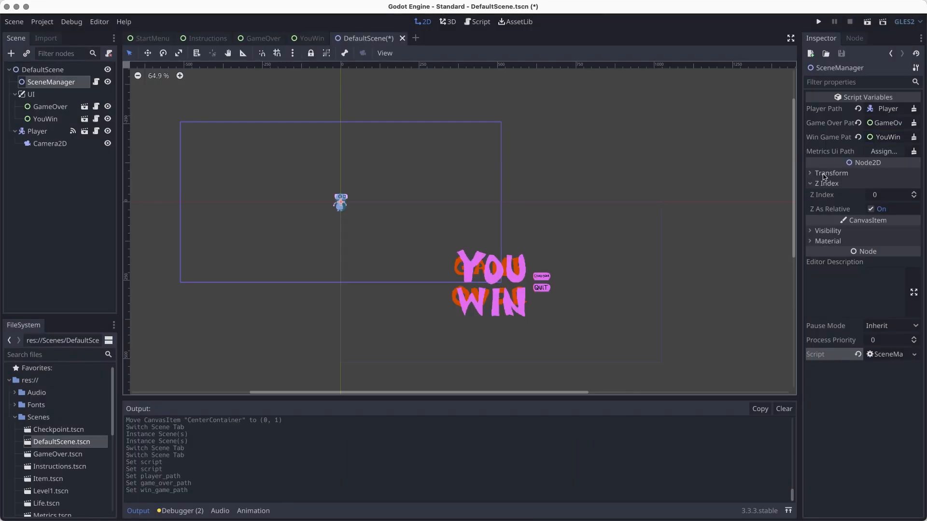
# Save DefaultScene and test-run it on its own, closing the game window when done
pyautogui.press('super+s')
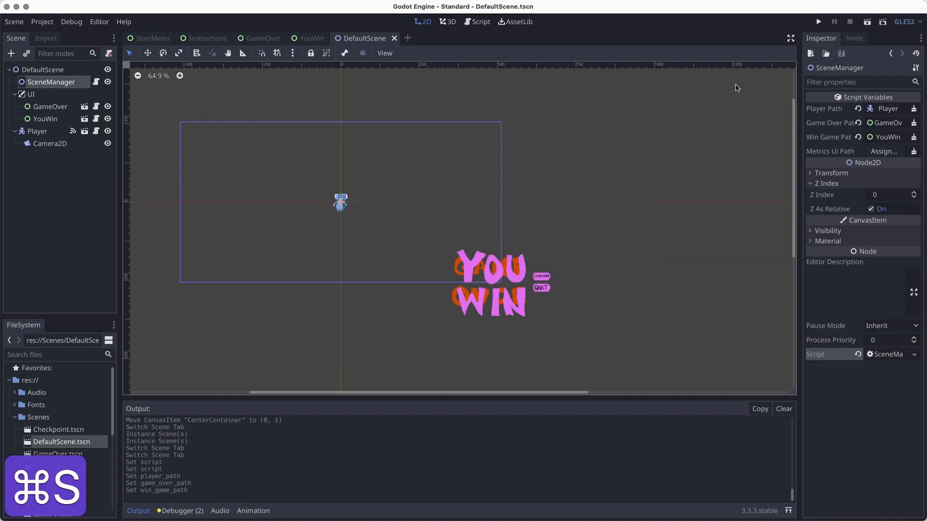
pyautogui.click(867, 21)
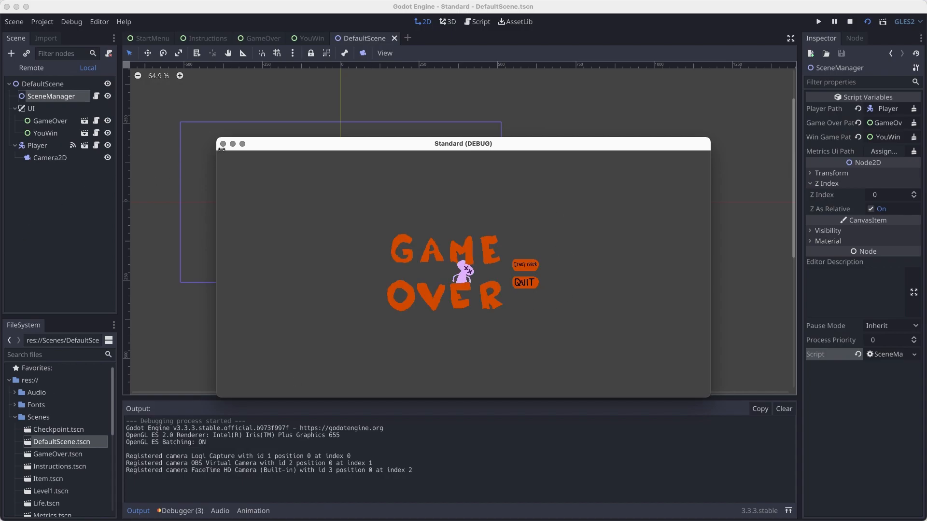
pyautogui.click(223, 144)
# Examine SceneManager.gd for the exported game-over and win-game paths and the visibility lines in the _ready function
pyautogui.click(96, 82)
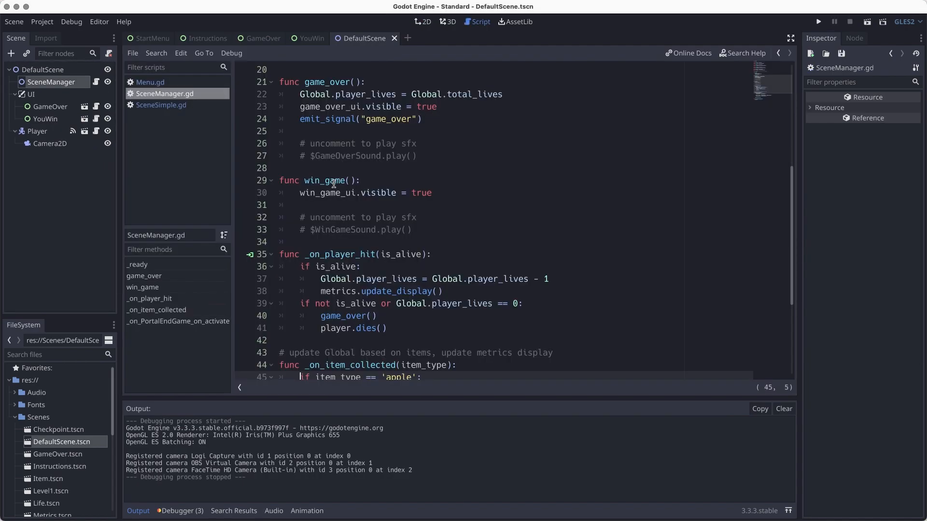
pyautogui.scroll(6, 393, 167)
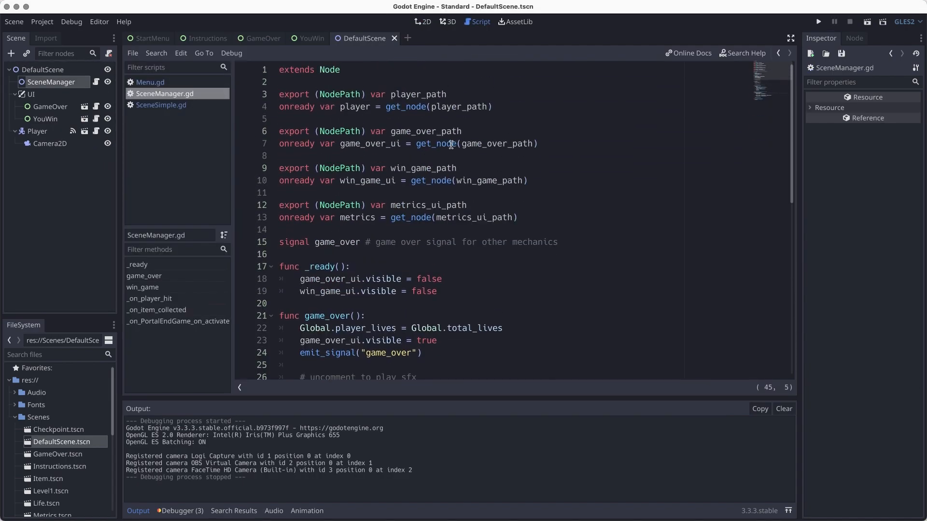
pyautogui.moveTo(515, 133); pyautogui.dragTo(273, 132)
pyautogui.moveTo(531, 182); pyautogui.dragTo(273, 169)
pyautogui.click(344, 182)
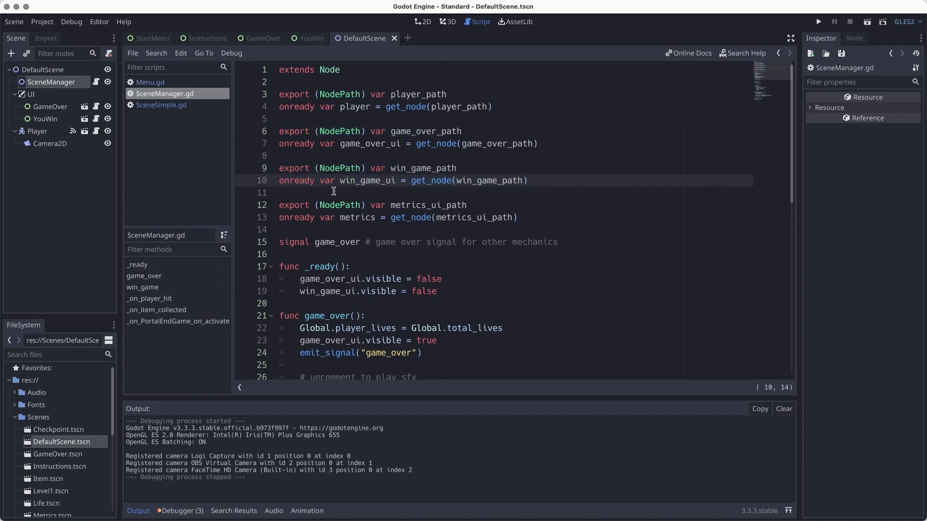
pyautogui.scroll(-2, 334, 191)
pyautogui.moveTo(303, 230); pyautogui.dragTo(469, 245)
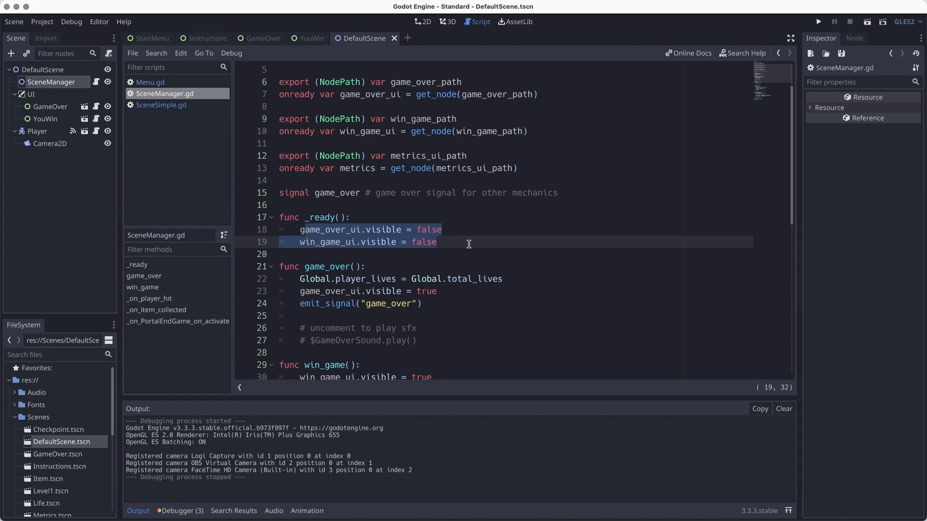
# Hide the GameOver and YouWin nodes in the 2D view of DefaultScene
pyautogui.click(421, 22)
pyautogui.click(108, 107)
pyautogui.click(108, 119)
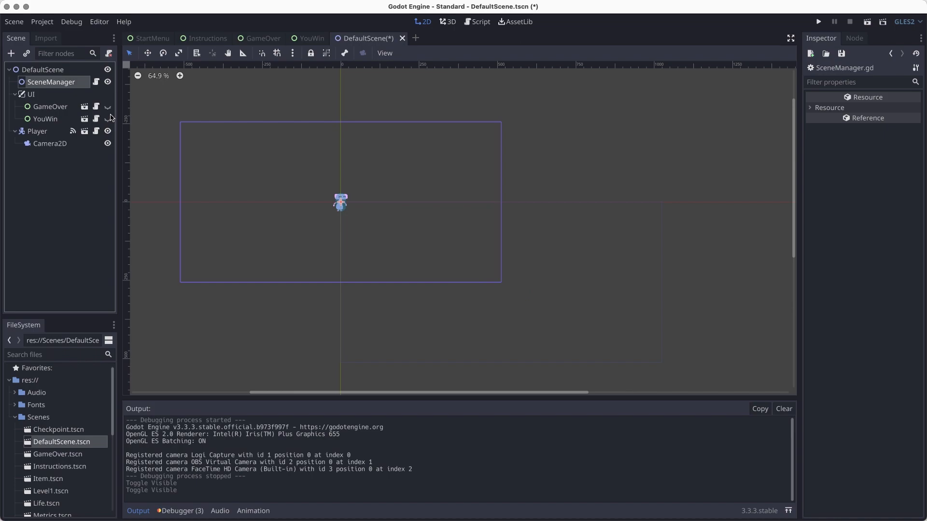
# Test-run DefaultScene and try the Start Over and Quit buttons on the Game Over screen, saving the scene
pyautogui.click(867, 22)
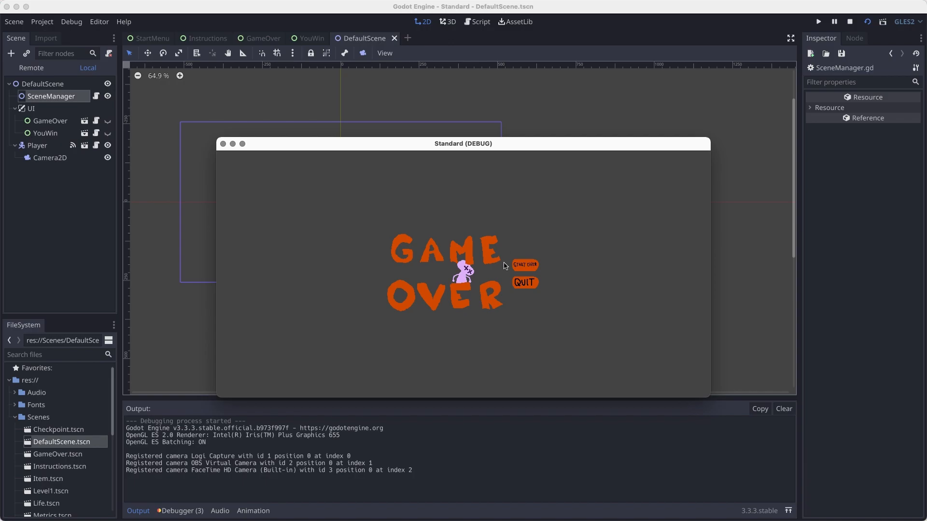
pyautogui.click(525, 264)
pyautogui.click(528, 286)
pyautogui.press('super+s')
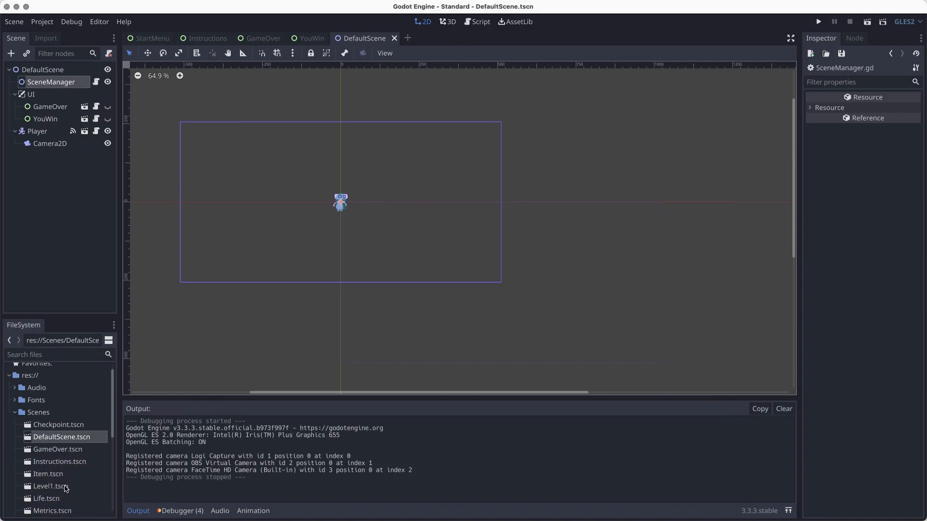
# Open Level1.tscn and inspect the properties of its GameOver, YouWin and SceneManager nodes
pyautogui.doubleClick(67, 489)
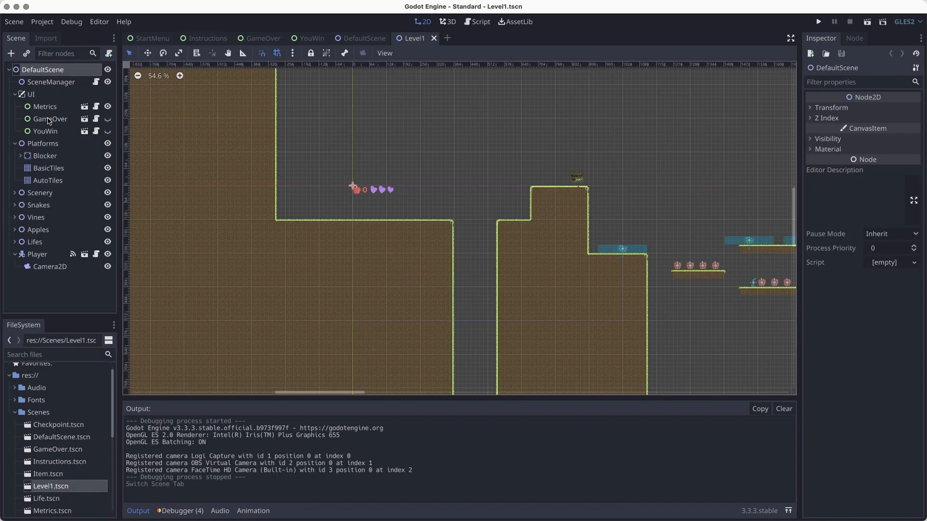
pyautogui.click(48, 119)
pyautogui.click(45, 132)
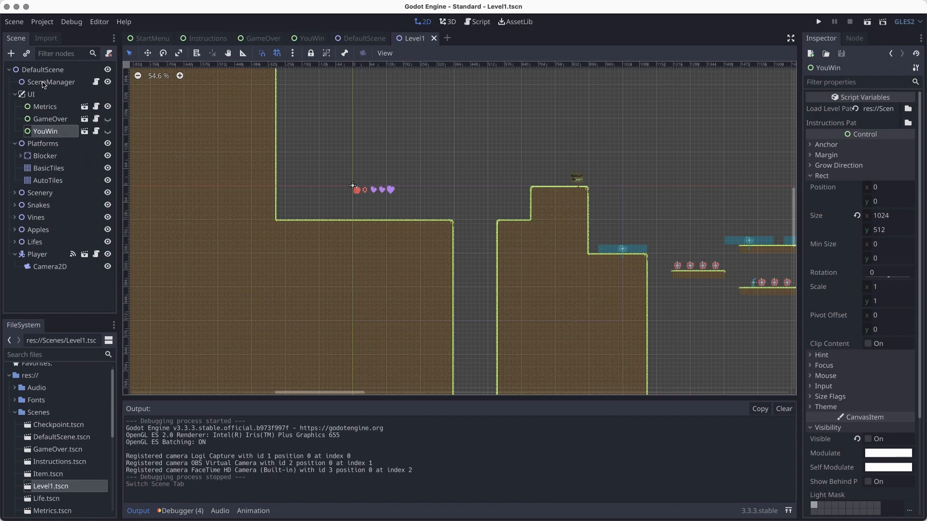
pyautogui.click(44, 83)
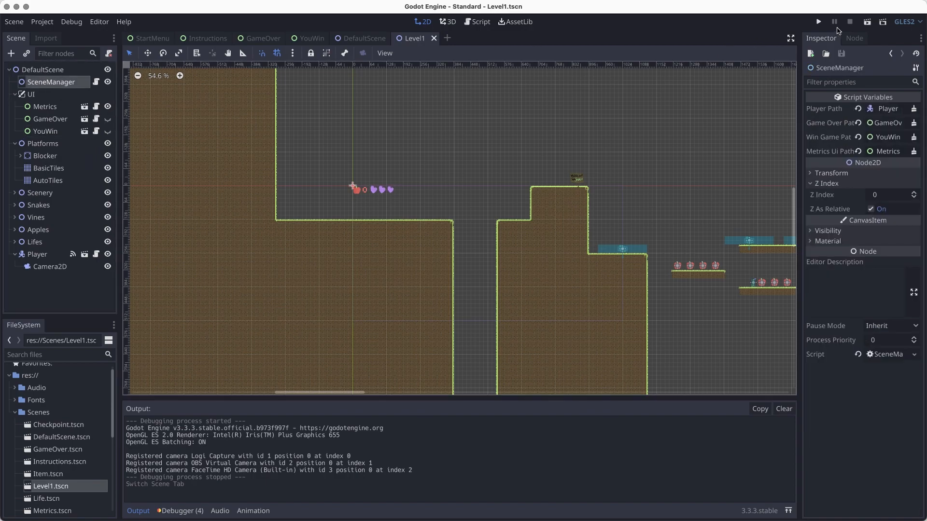
# Run the Level1 scene and move the player across the platforms and off the ledge to test the Game Over screen
pyautogui.click(865, 23)
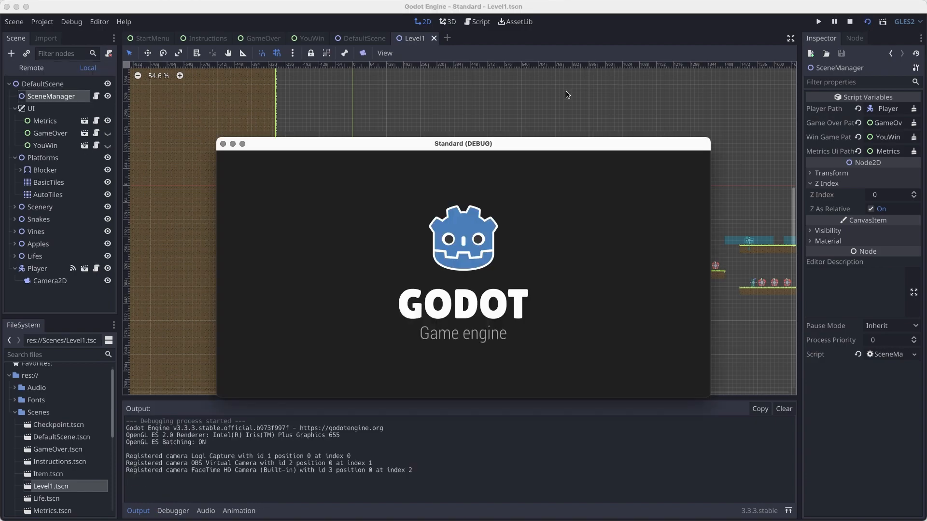
pyautogui.press('Right')
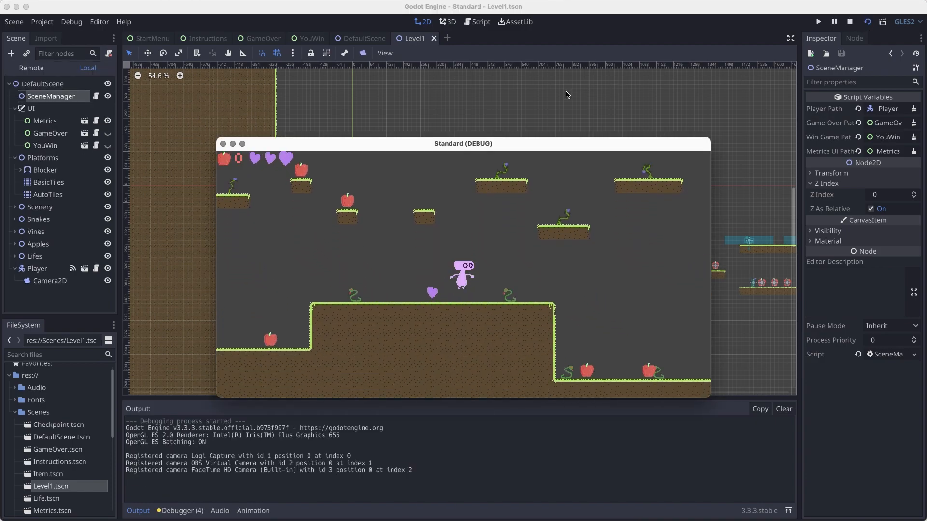
pyautogui.press('Left')
pyautogui.press('Up')
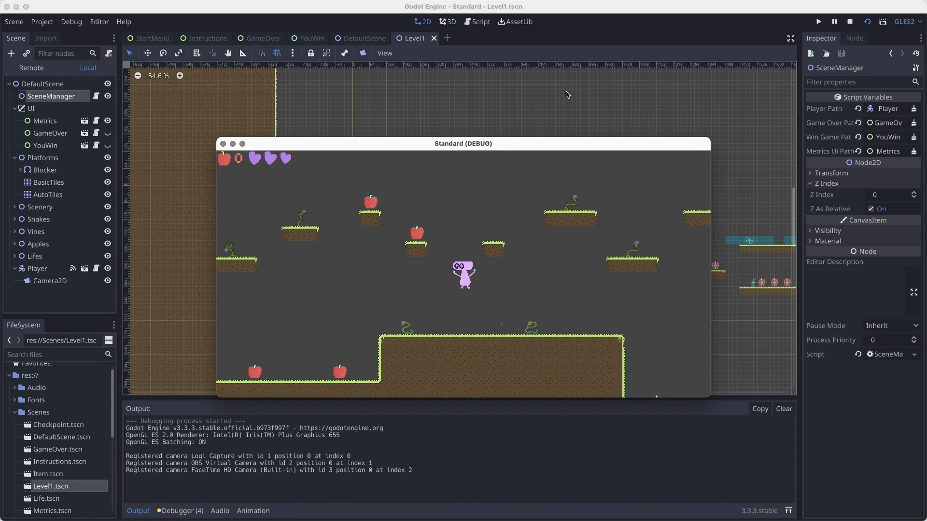
pyautogui.press('Left')
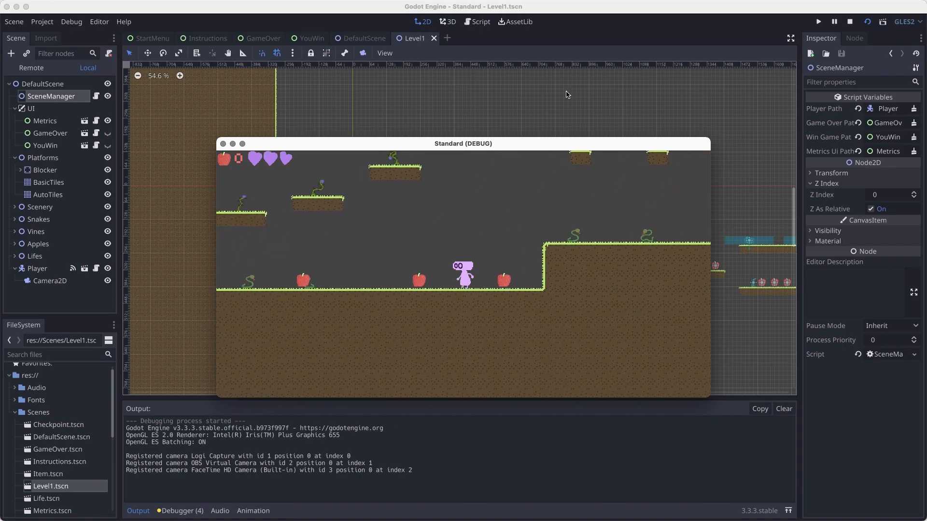
pyautogui.press('Left')
pyautogui.press('Up')
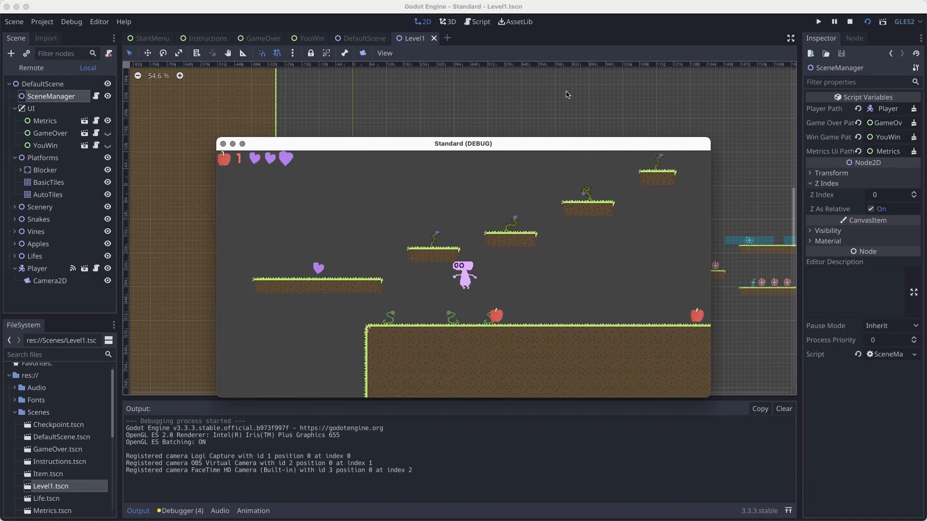
pyautogui.press('Left')
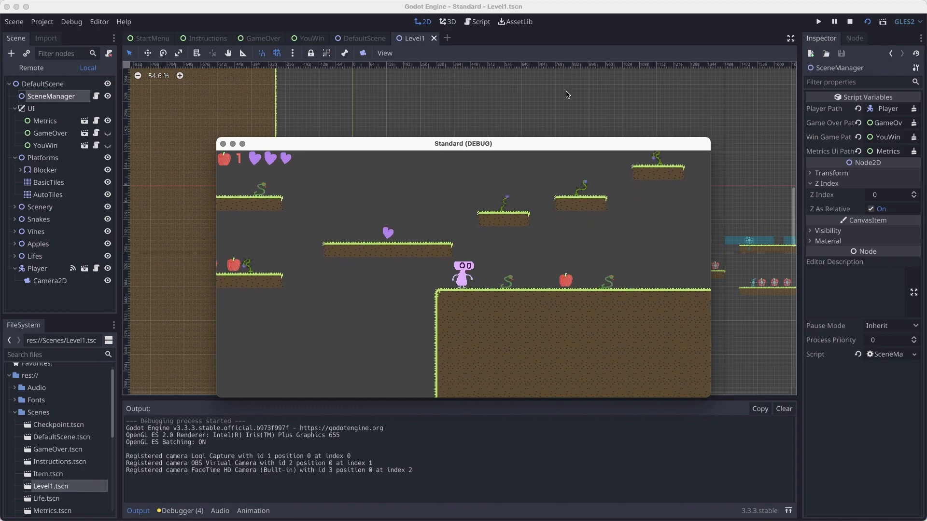
pyautogui.press('Left')
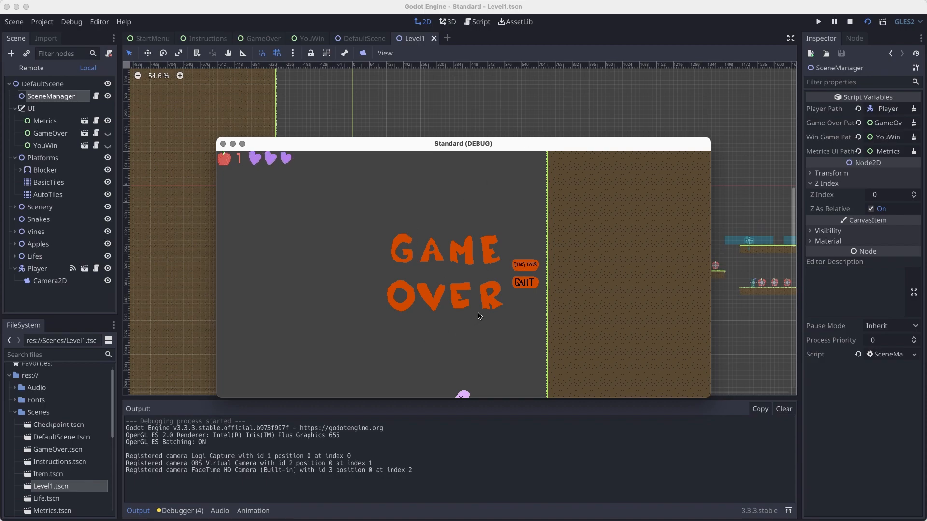
# Start the level over from the Game Over screen, run the player into the snakes until it dies, and quit the game
pyautogui.click(525, 265)
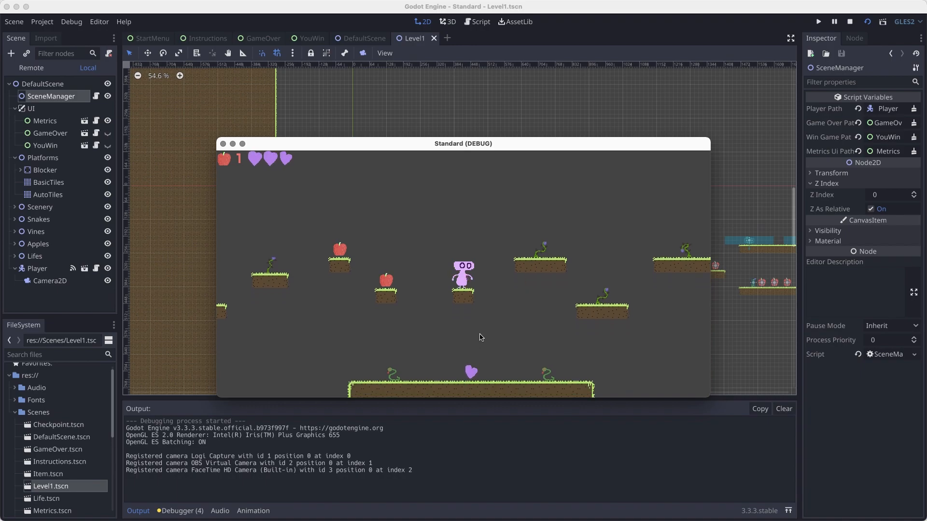
pyautogui.press('Left')
pyautogui.press('Left')
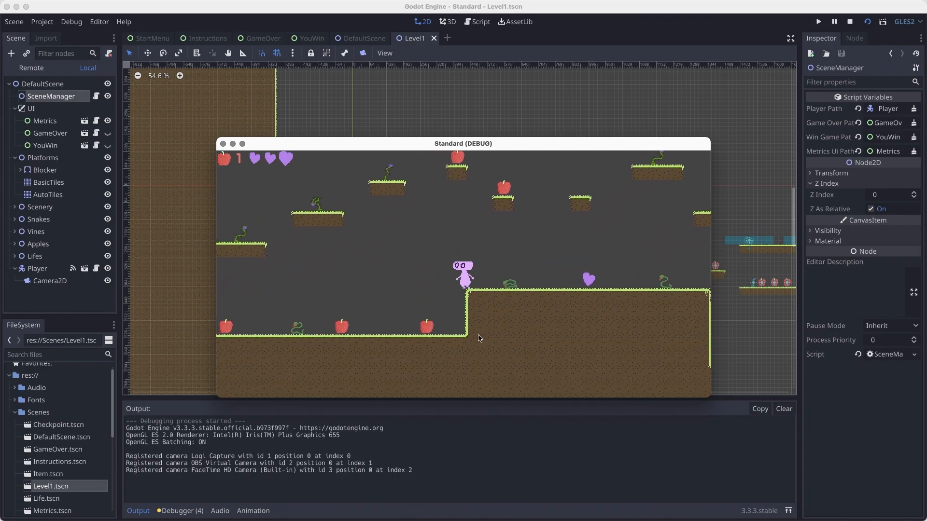
pyautogui.press('Left')
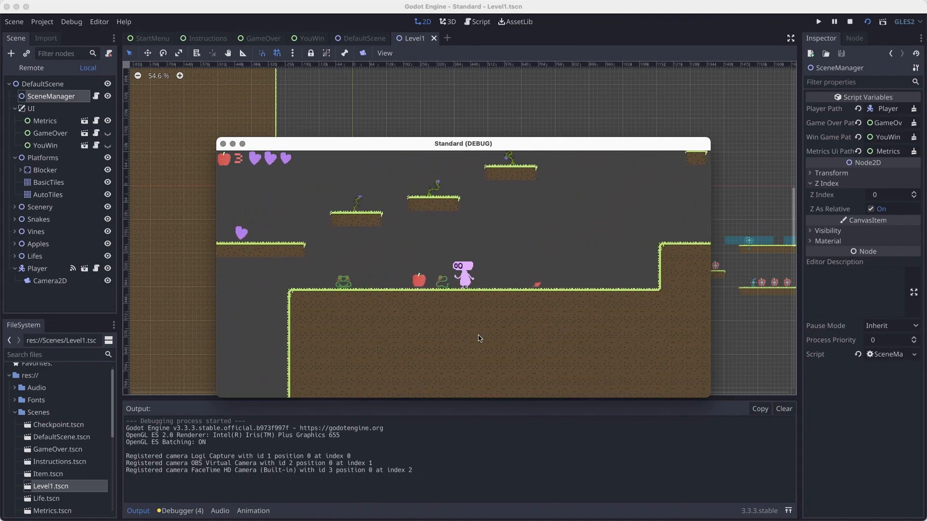
pyautogui.press('Left')
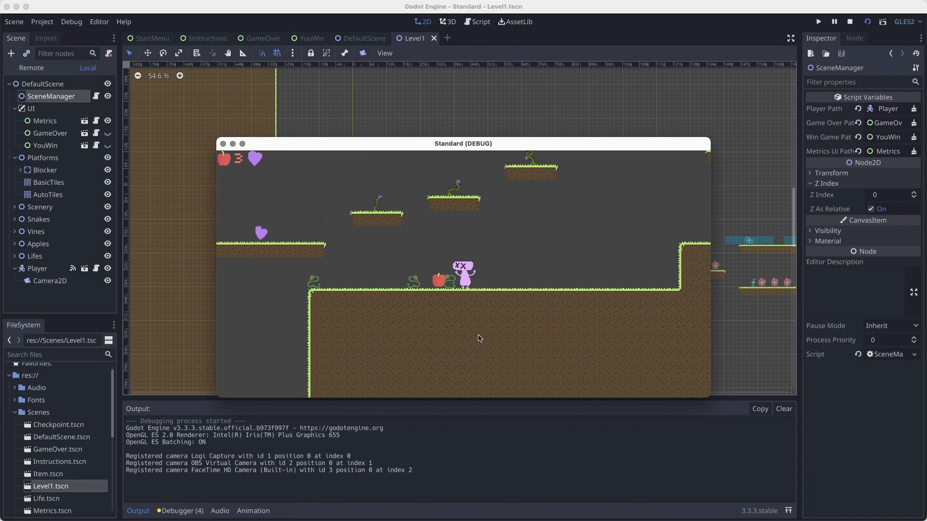
pyautogui.click(526, 284)
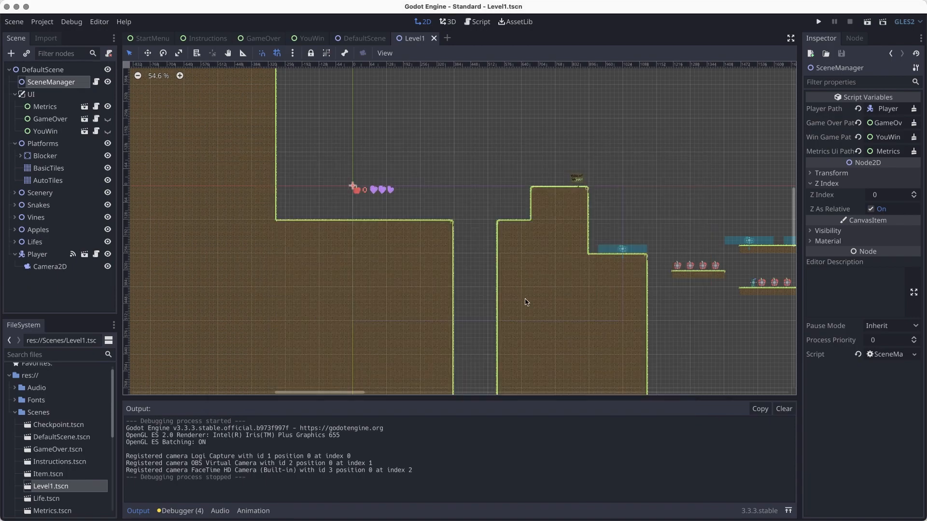
# Run the StartMenu scene, capture a screenshot of its game window, and close the game
pyautogui.click(58, 119)
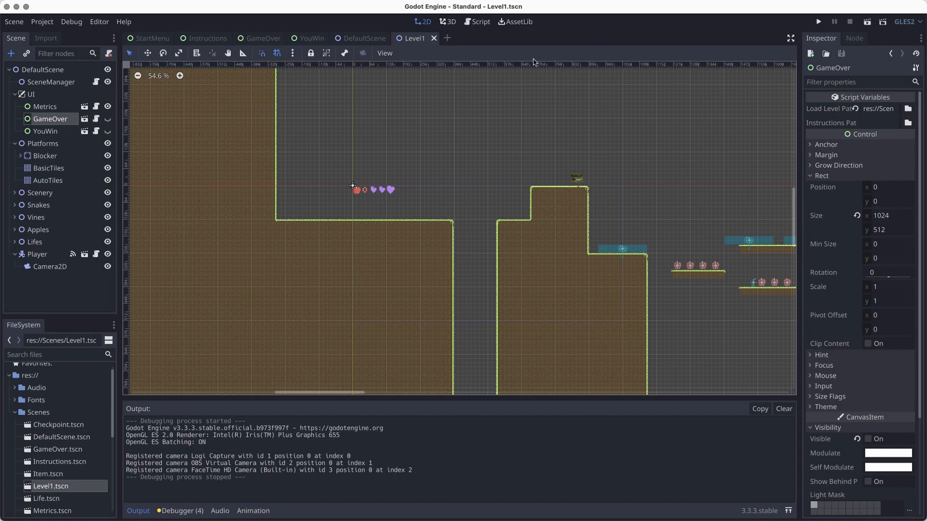
pyautogui.click(160, 42)
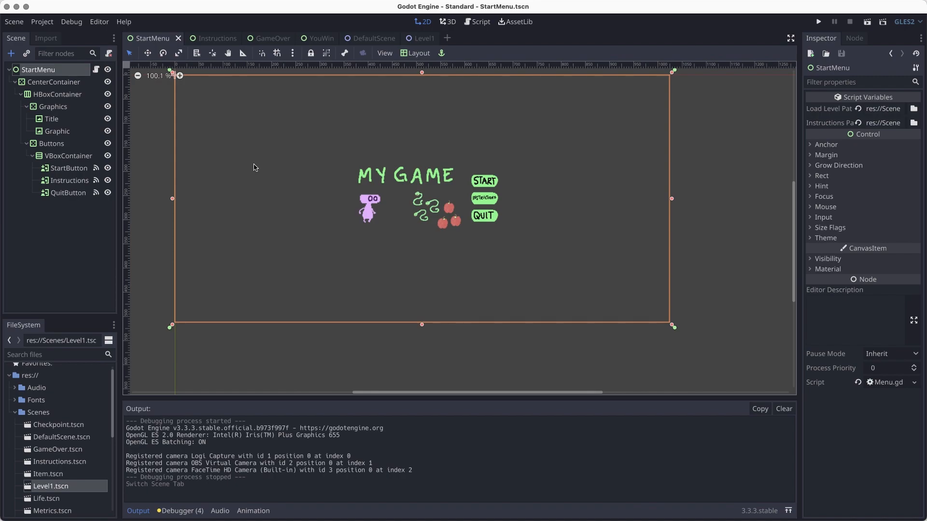
pyautogui.click(867, 22)
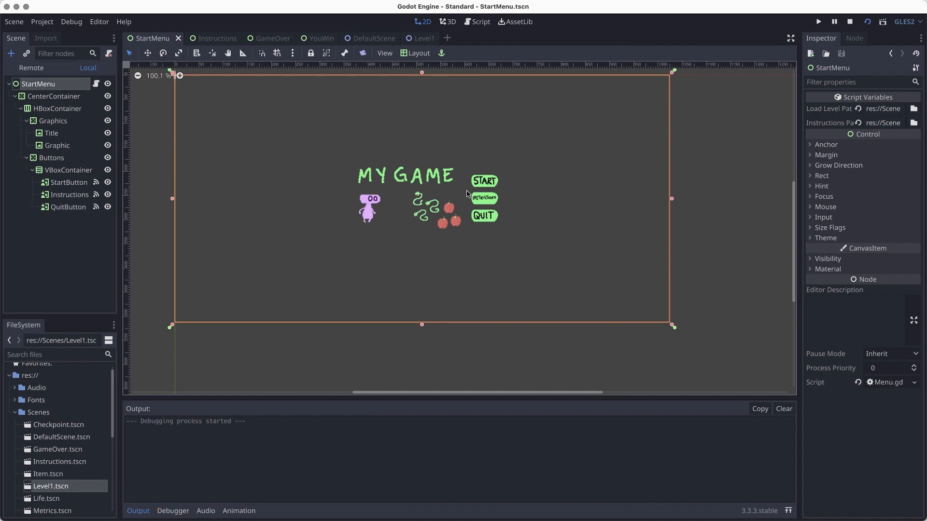
pyautogui.press('super+shift+5')
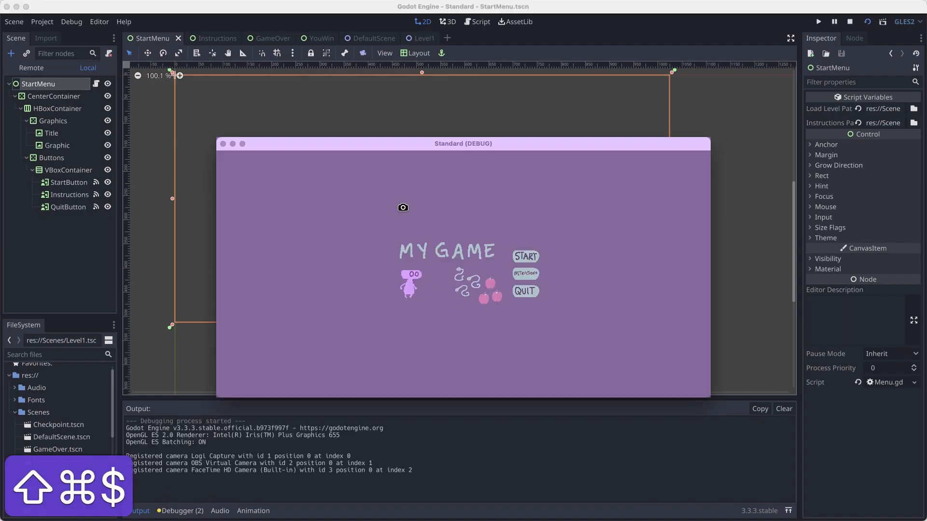
pyautogui.click(399, 207)
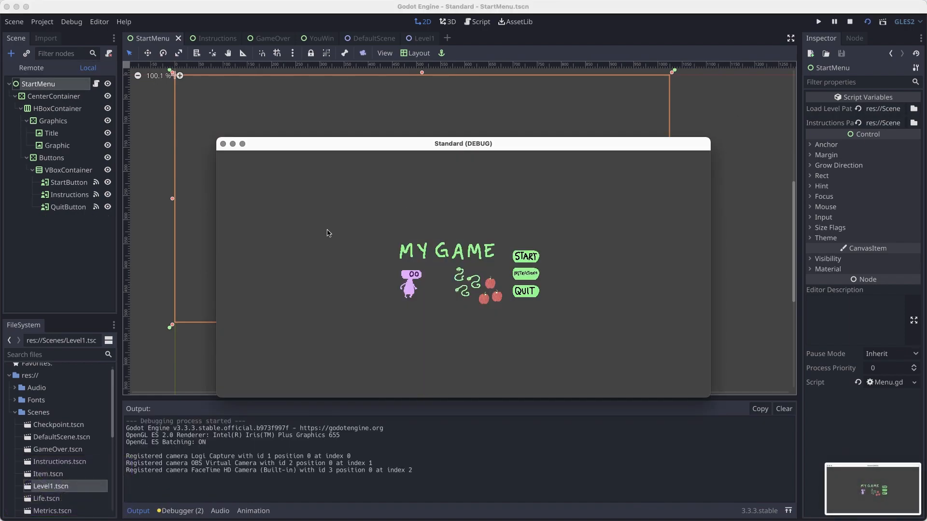
pyautogui.click(223, 144)
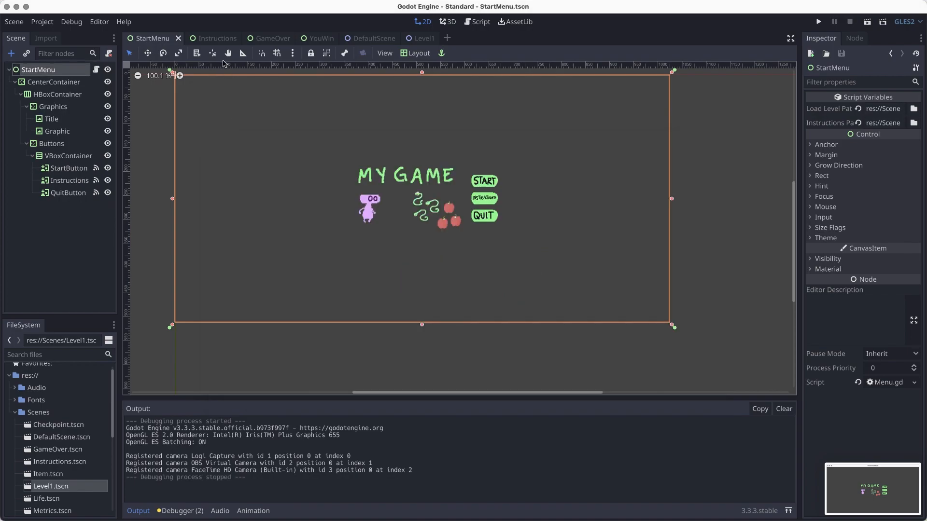
# Run the Instructions scene, capture a screenshot of its game window, and close the game
pyautogui.click(220, 39)
pyautogui.click(868, 22)
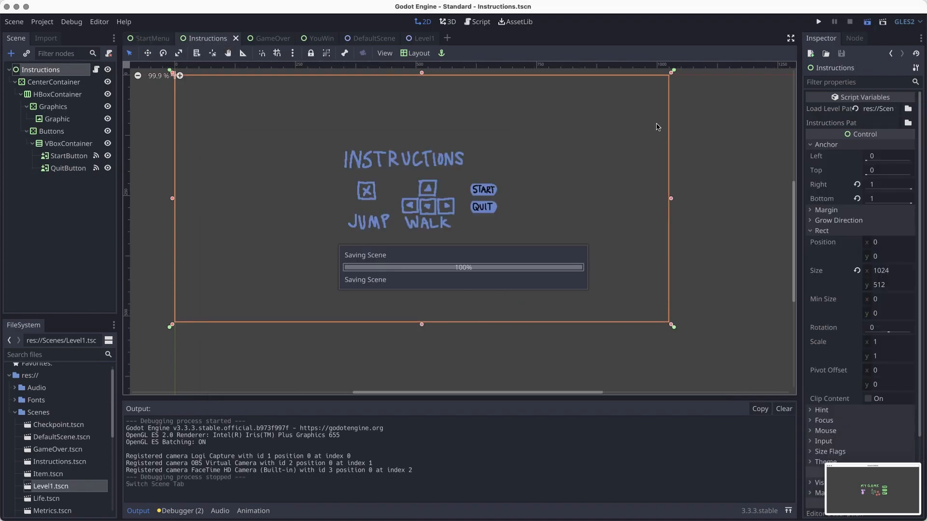
pyautogui.press('super+shift+4')
pyautogui.press('space')
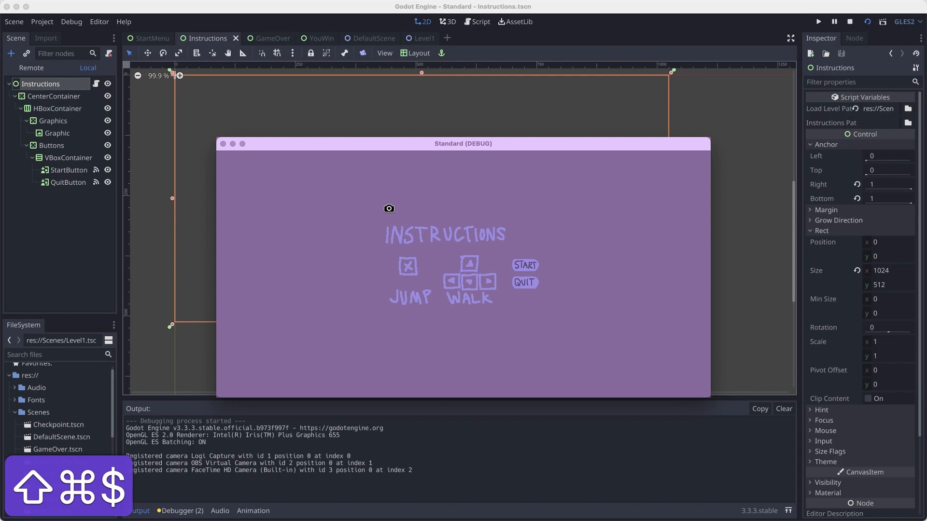
pyautogui.click(390, 209)
pyautogui.click(223, 144)
# Run the Level1 scene, move the player left off the ledge, and capture a screenshot of the Game Over screen
pyautogui.click(381, 40)
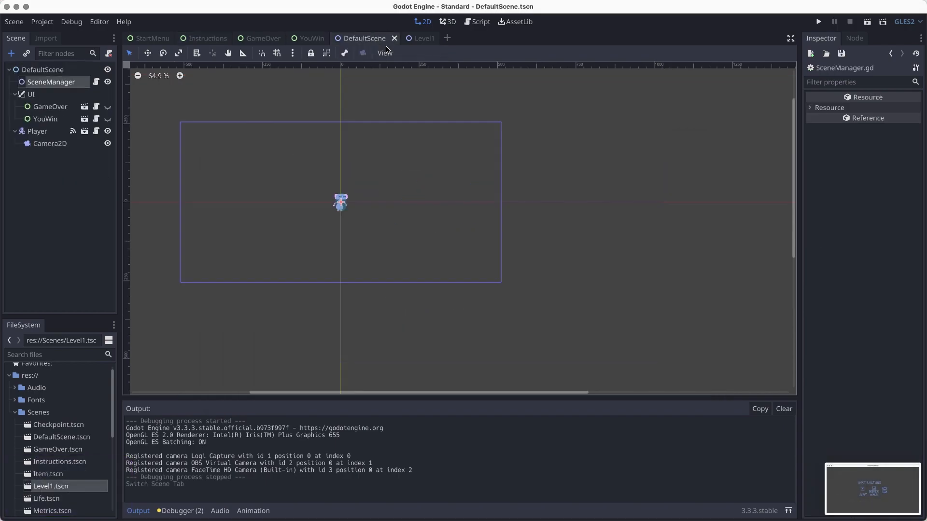
pyautogui.click(422, 39)
pyautogui.click(869, 22)
pyautogui.press('Left')
pyautogui.press('Up')
pyautogui.press('Left')
pyautogui.press('shift+super+4')
pyautogui.press('space')
pyautogui.click(555, 233)
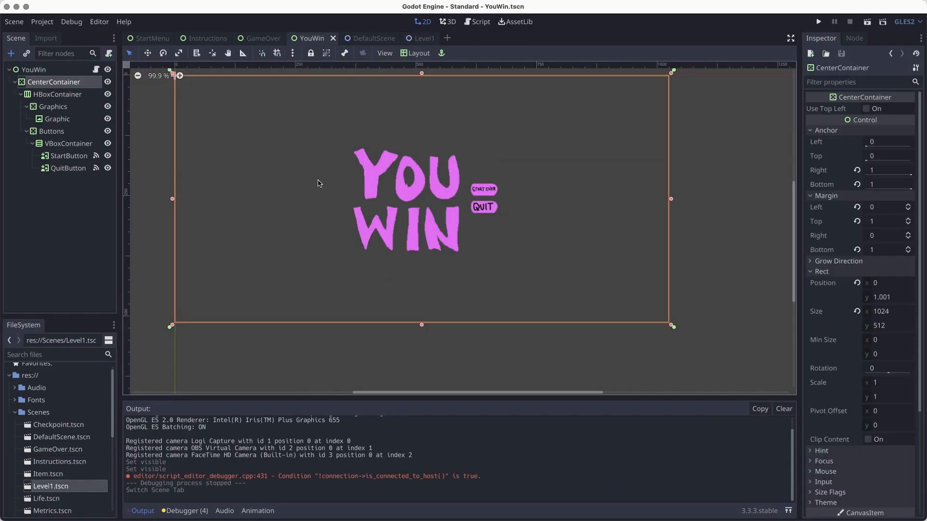
# Run the YouWin scene, capture a screenshot of its game window, and close the game
pyautogui.click(867, 21)
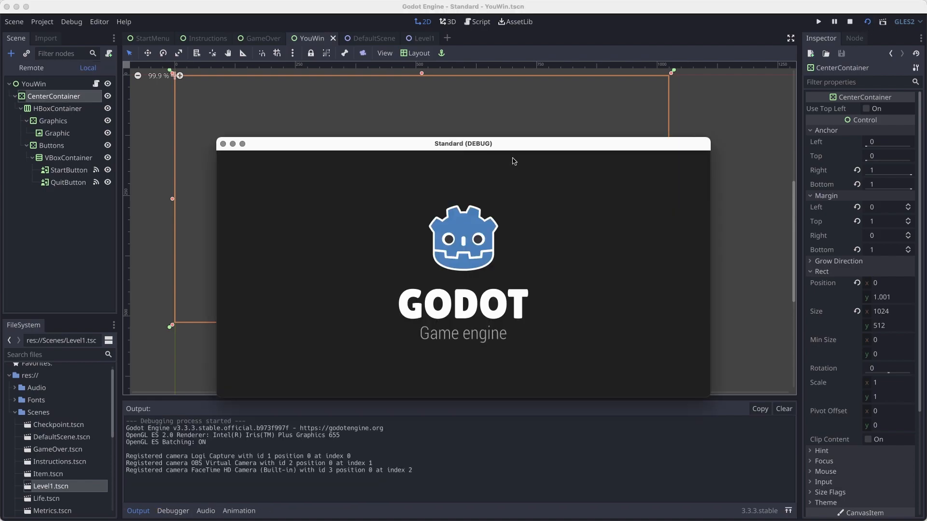
pyautogui.press('shift+super+4')
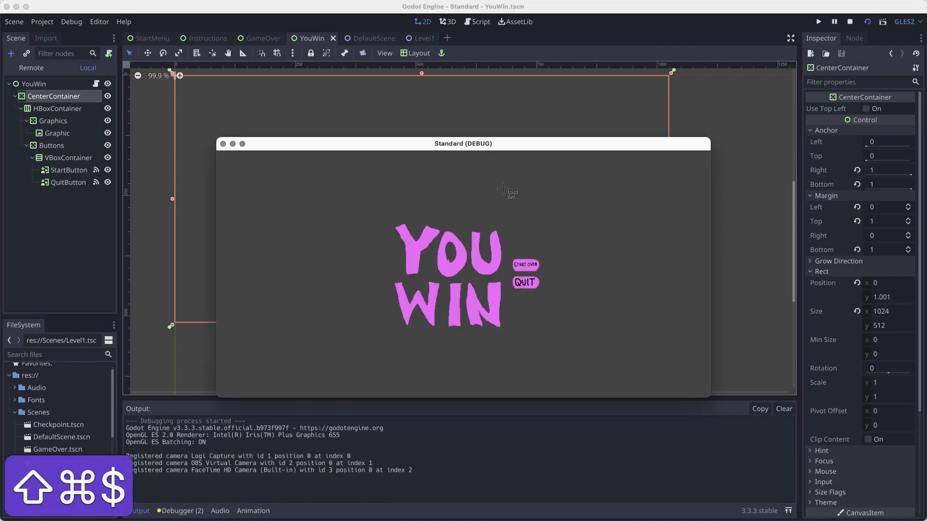
pyautogui.press('space')
pyautogui.click(501, 228)
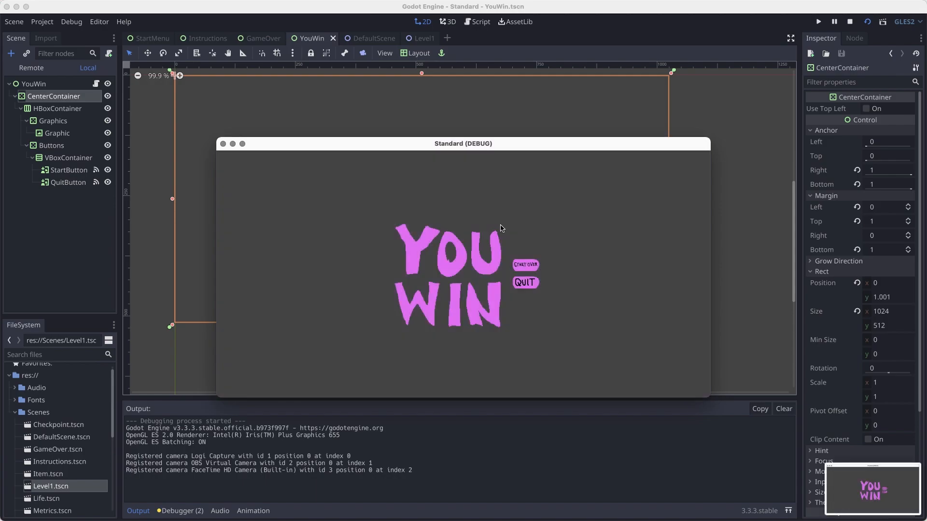
pyautogui.click(223, 143)
# Switch to the MMP 270 OpenLab site in the browser and create a new post in the User Interface Layout category
pyautogui.click(7, 8)
pyautogui.click(485, 276)
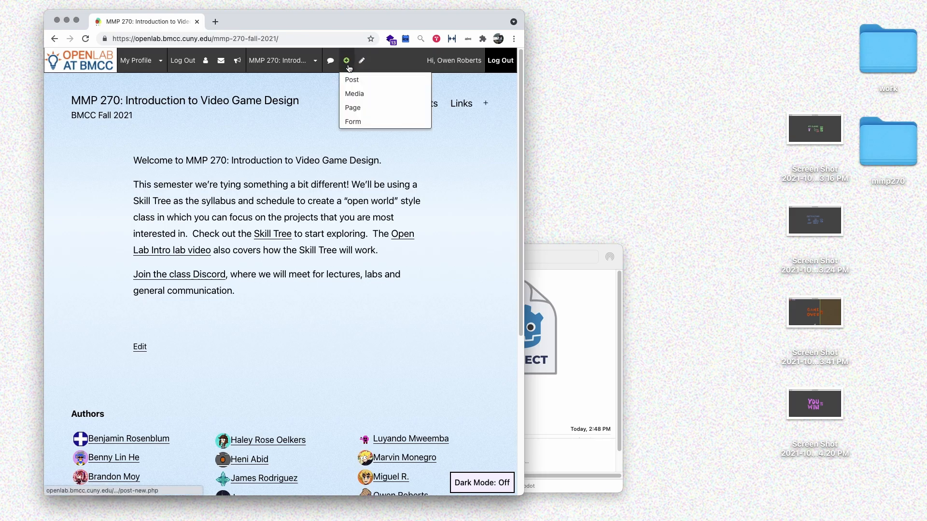
pyautogui.click(352, 80)
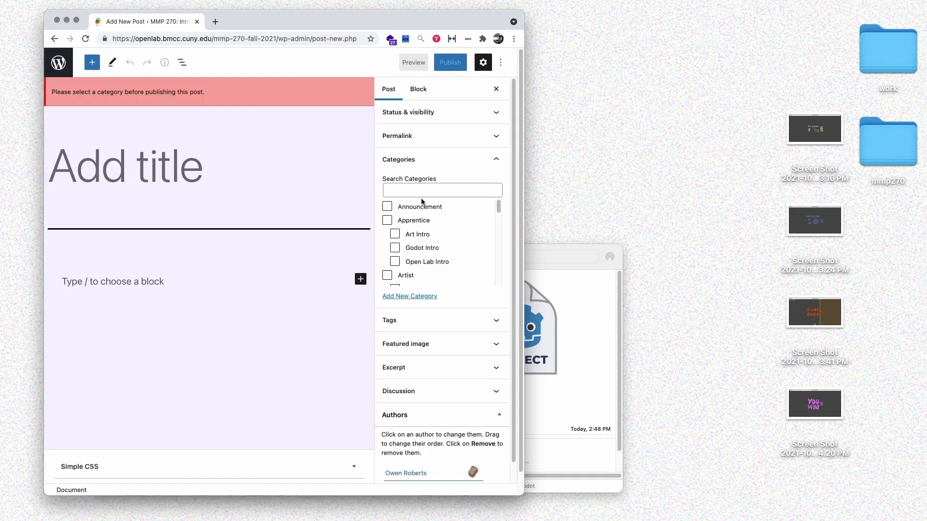
pyautogui.click(415, 188)
pyautogui.write('user inter')
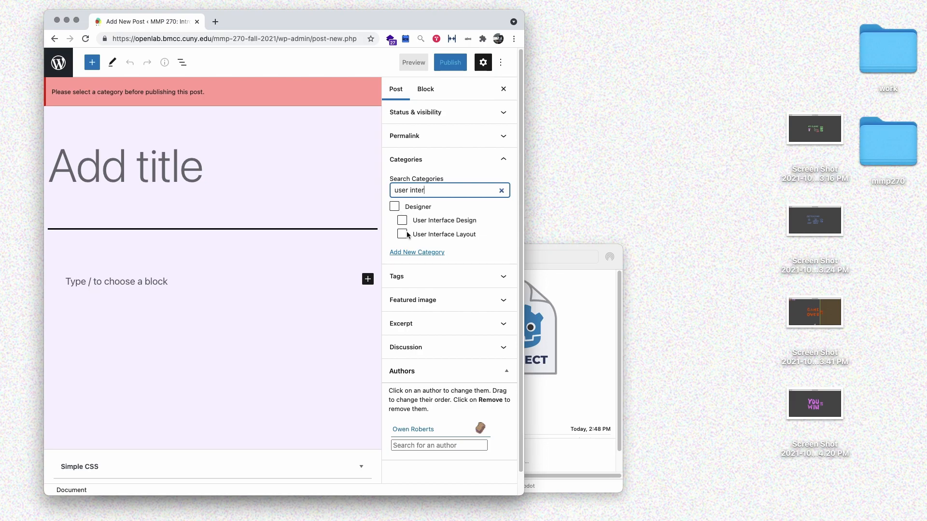
pyautogui.click(402, 235)
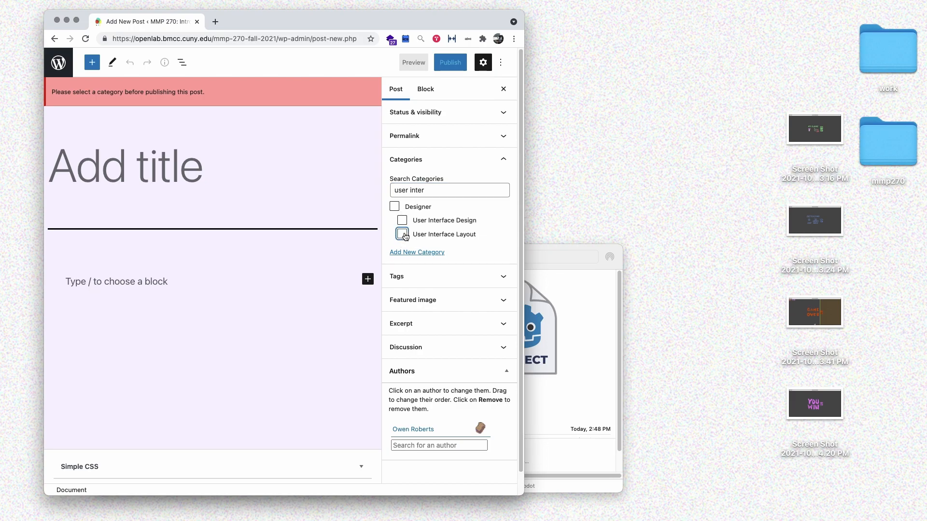
# Title the post "My user interface layout" and write the paragraph "Here are my user interface layouts:" in its body
pyautogui.click(141, 145)
pyautogui.write('My ')
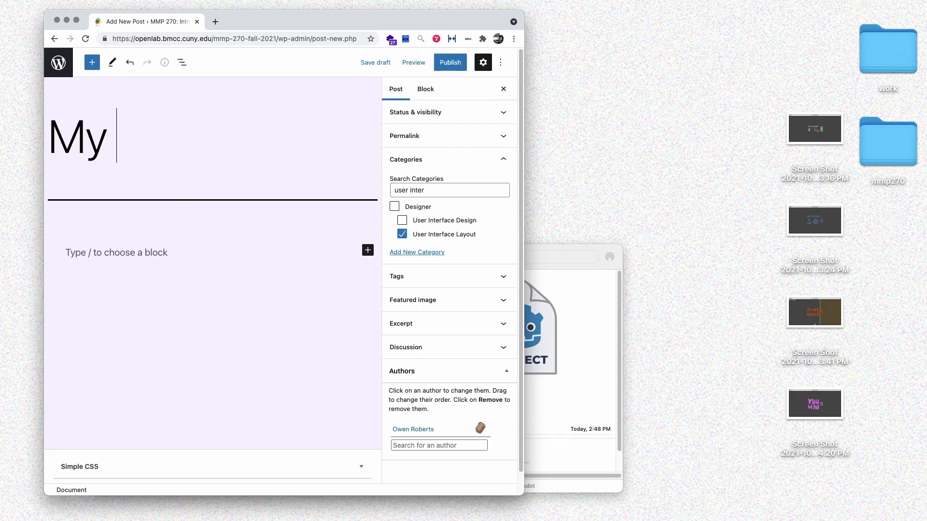
pyautogui.write('user interface')
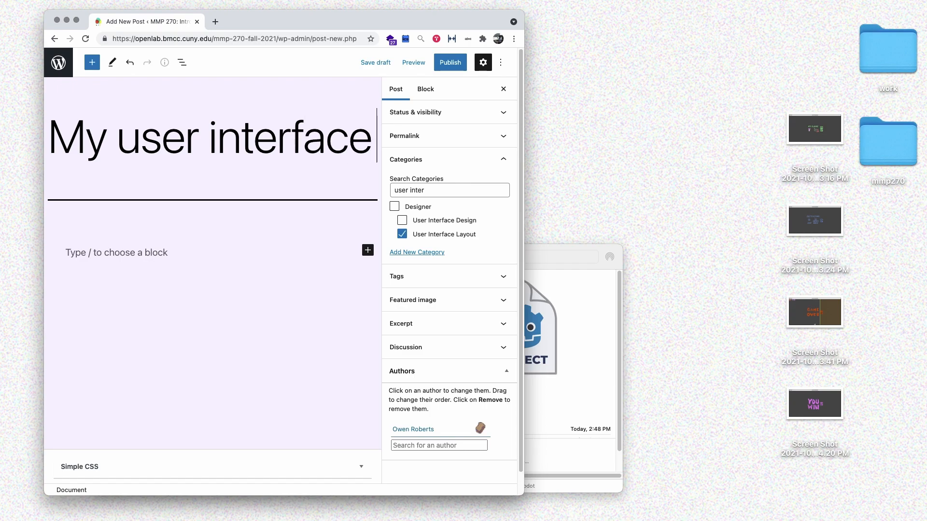
pyautogui.write(' layout')
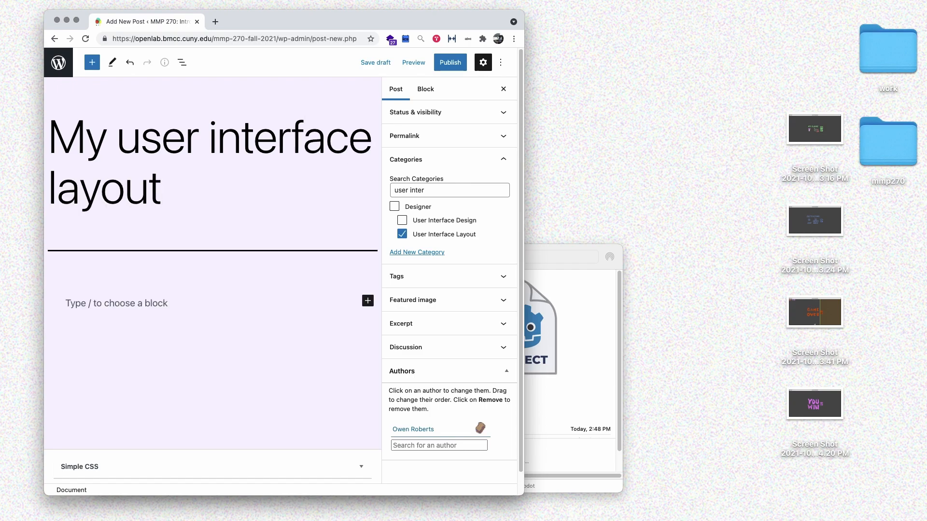
pyautogui.click(217, 307)
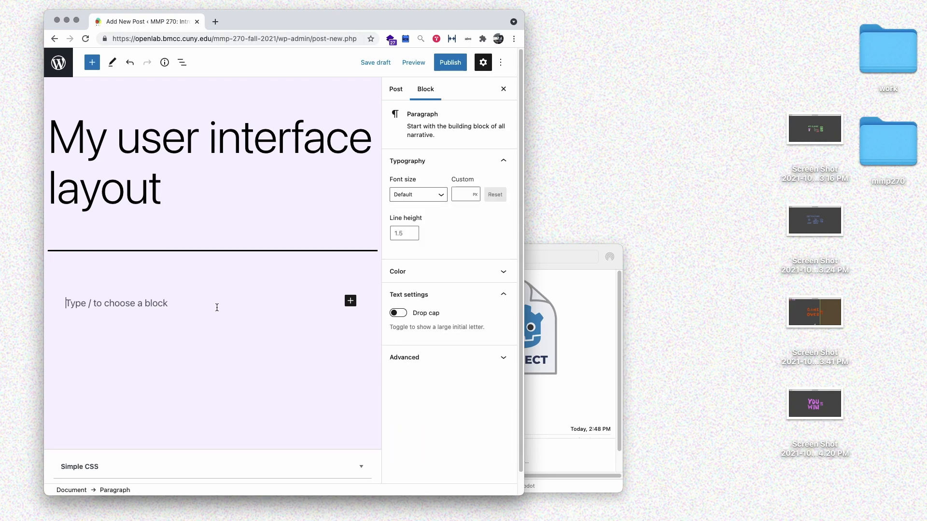
pyautogui.write('Here are ')
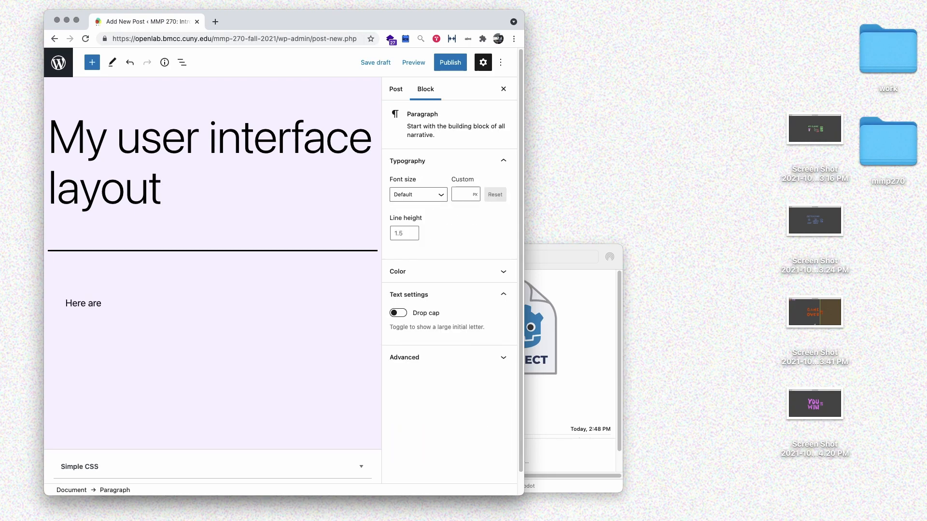
pyautogui.write('my user interface layouts:')
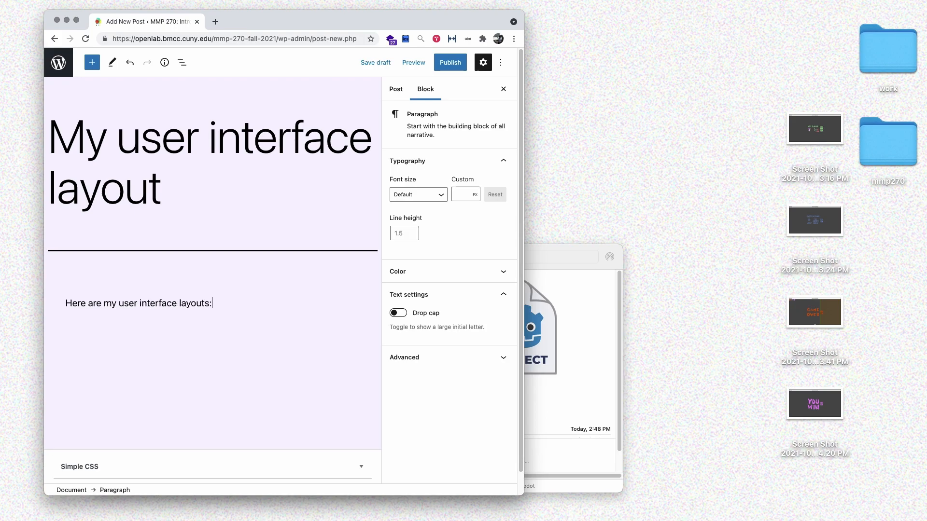
# Insert the four game screenshots from the desktop as an image gallery below the paragraph
pyautogui.press('Return')
pyautogui.moveTo(729, 96); pyautogui.dragTo(852, 456)
pyautogui.moveTo(831, 295); pyautogui.dragTo(208, 321)
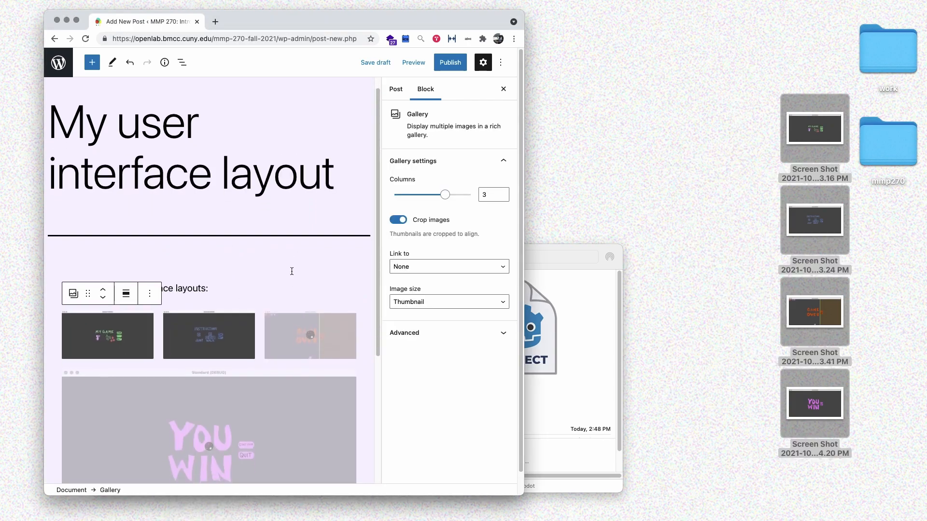
pyautogui.scroll(3, 206, 222)
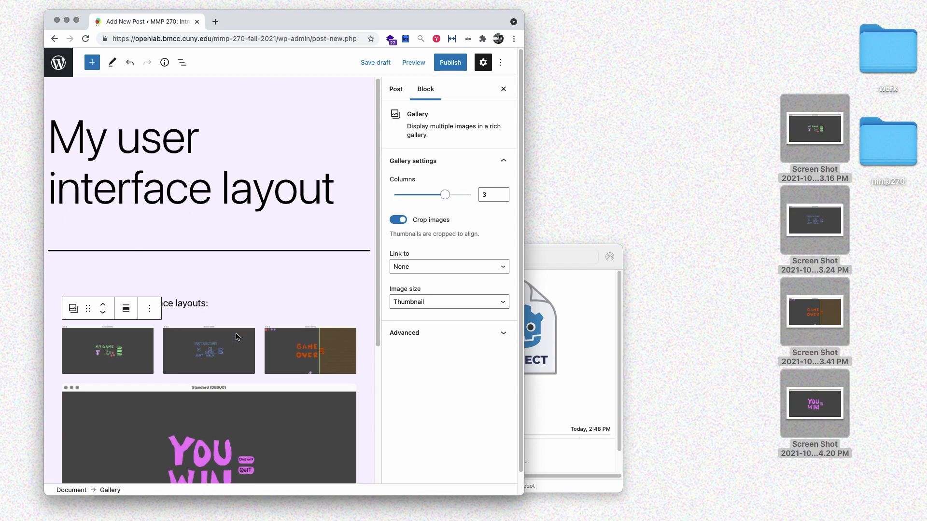
# Reorder the gallery so the My Game start menu screenshot is the last image
pyautogui.scroll(-4, 229, 342)
pyautogui.click(108, 191)
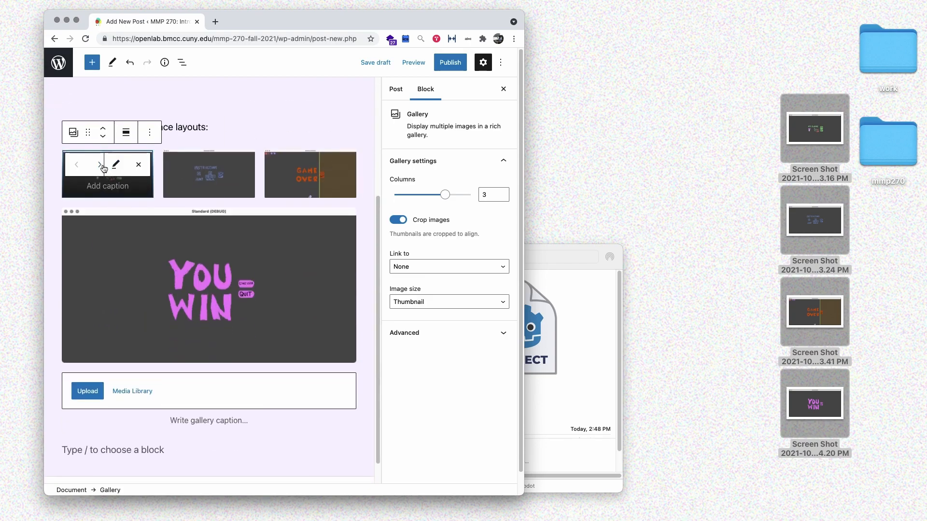
pyautogui.click(101, 165)
pyautogui.click(202, 165)
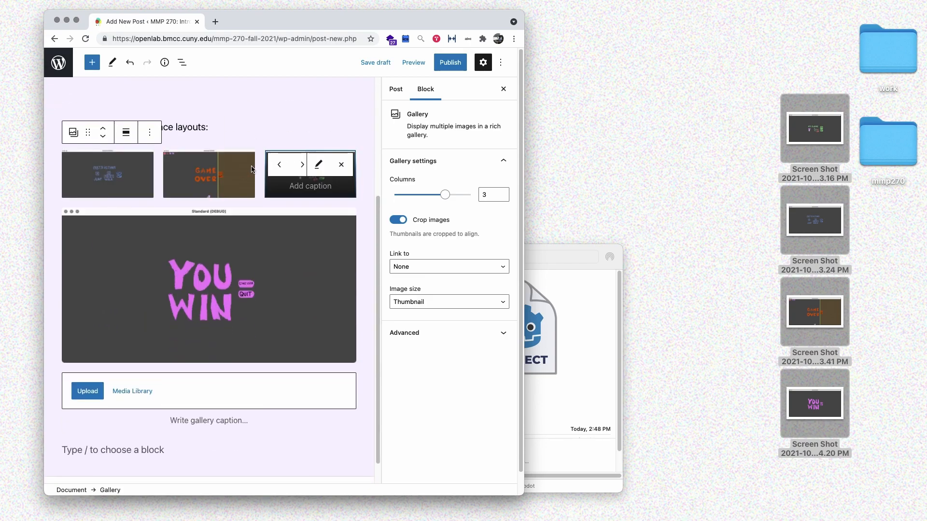
pyautogui.click(303, 165)
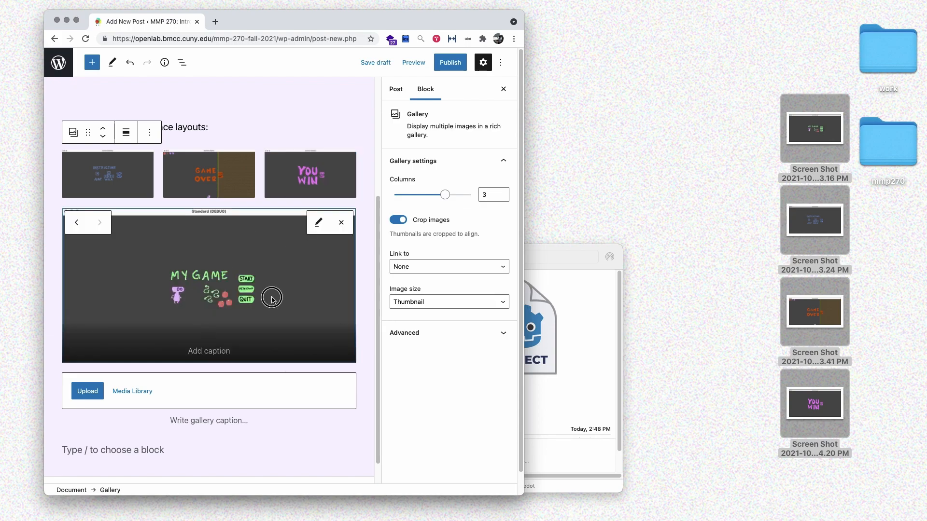
# Preview the post in a new tab, review the gallery layout, and close the preview
pyautogui.click(421, 67)
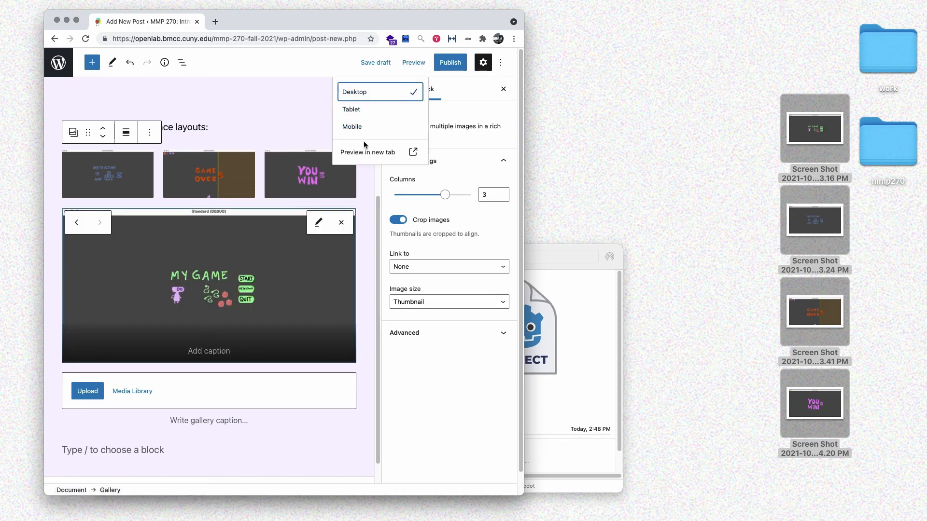
pyautogui.click(363, 150)
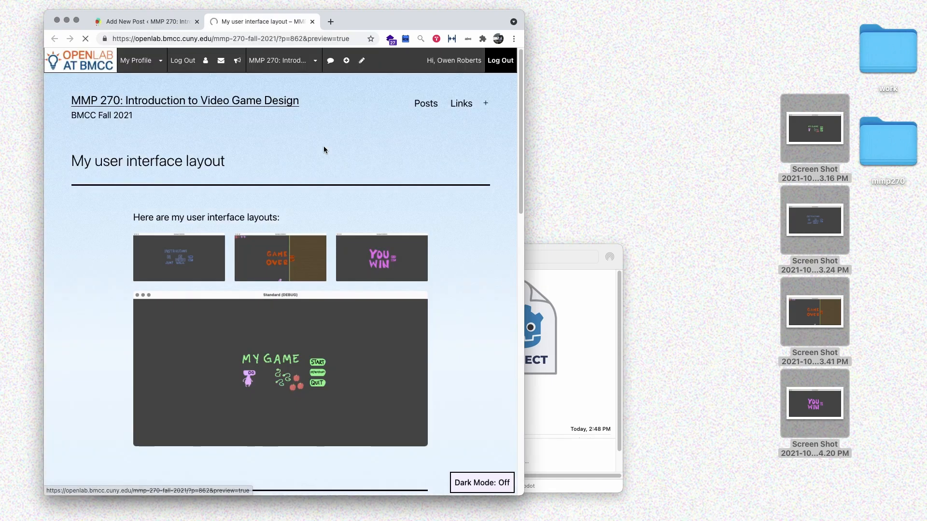
pyautogui.scroll(-5, 358, 249)
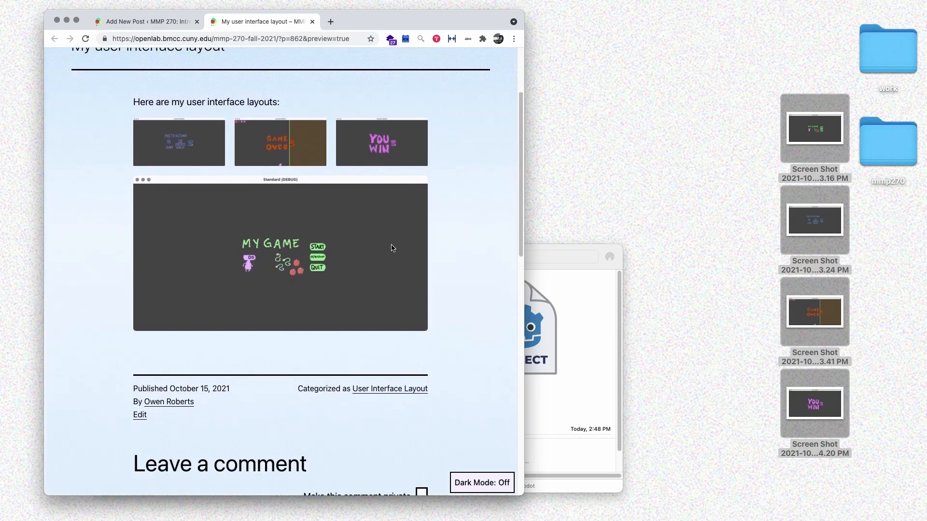
pyautogui.scroll(1, 358, 183)
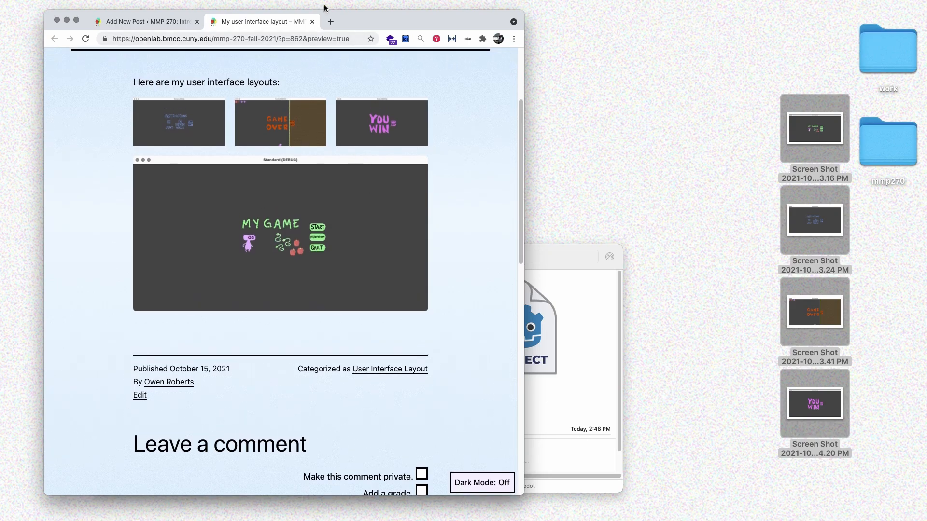
pyautogui.click(313, 22)
# Set the gallery to 1 column and check the result in a new-tab preview of the post
pyautogui.click(405, 197)
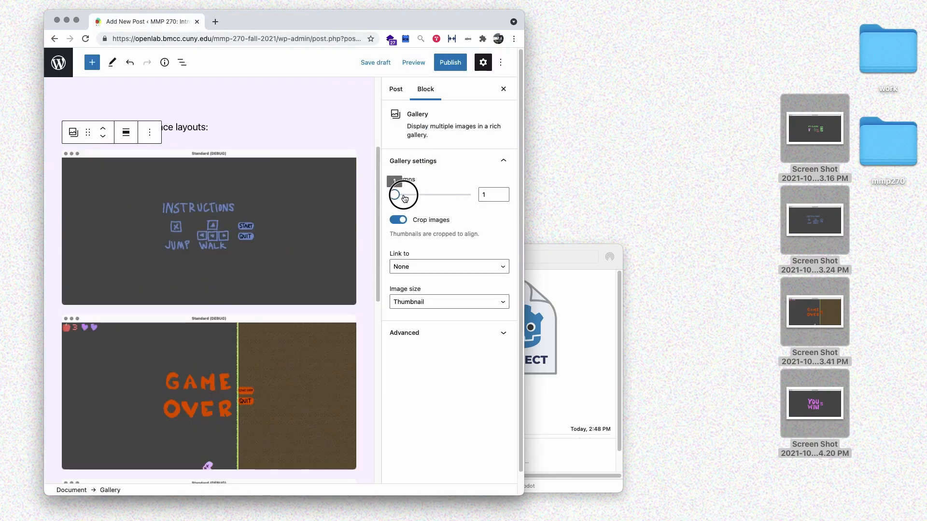
pyautogui.click(413, 63)
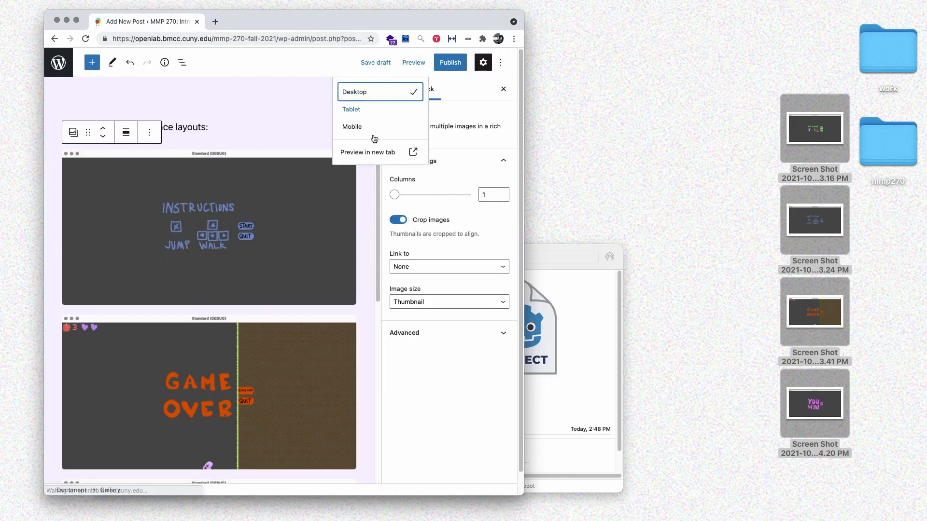
pyautogui.click(392, 153)
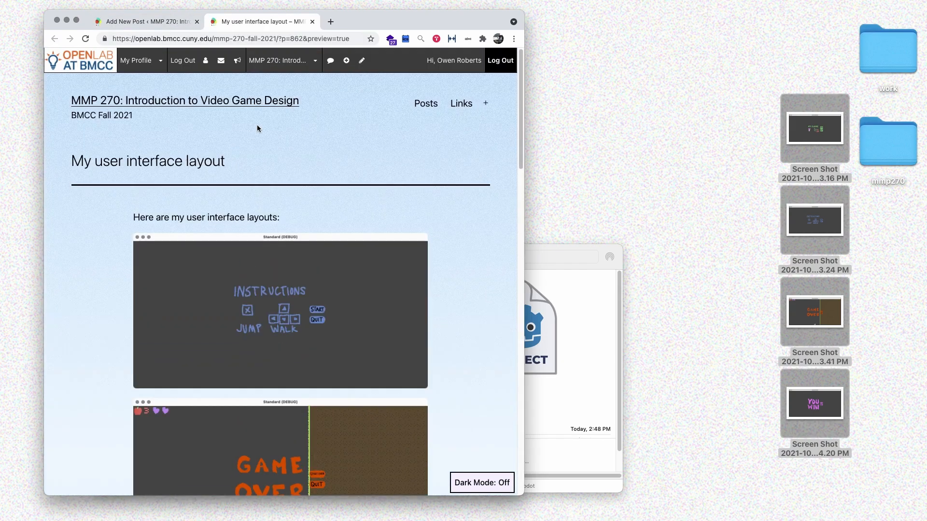
pyautogui.click(313, 22)
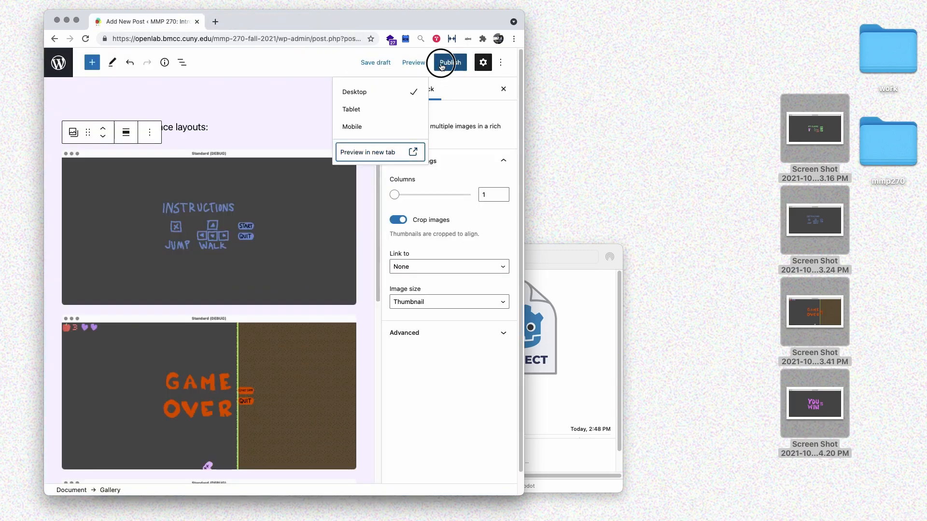